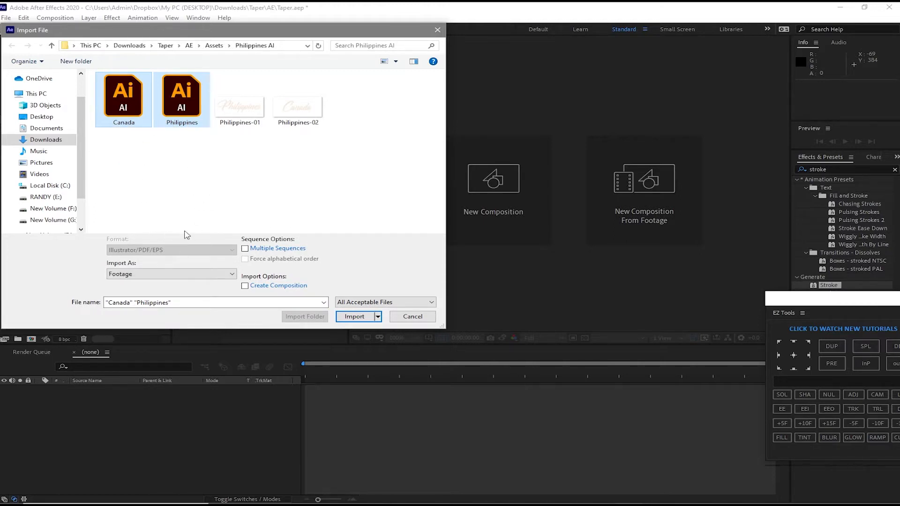
- Import the Canada and Philippines Illustrator files as Composition - Retain Layer Sizes
{"action": "left_click", "coordinate": [227, 279]}
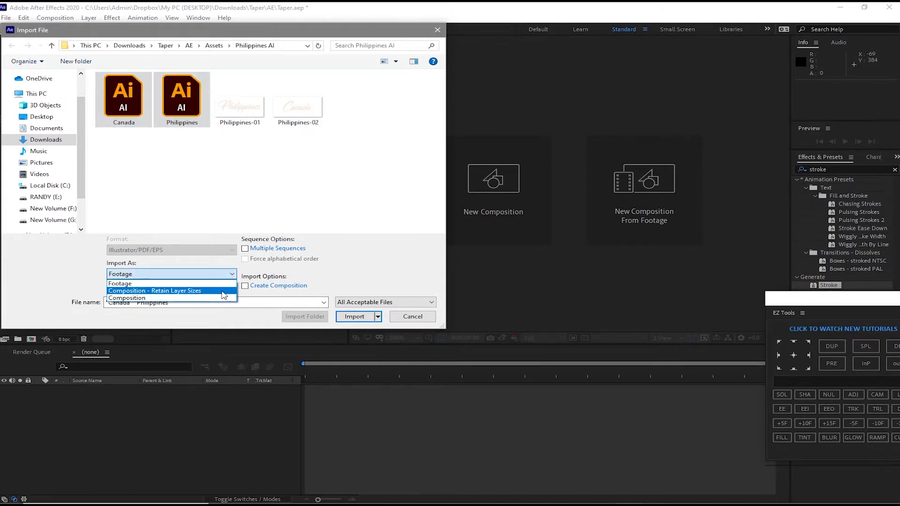
{"action": "left_click", "coordinate": [222, 291]}
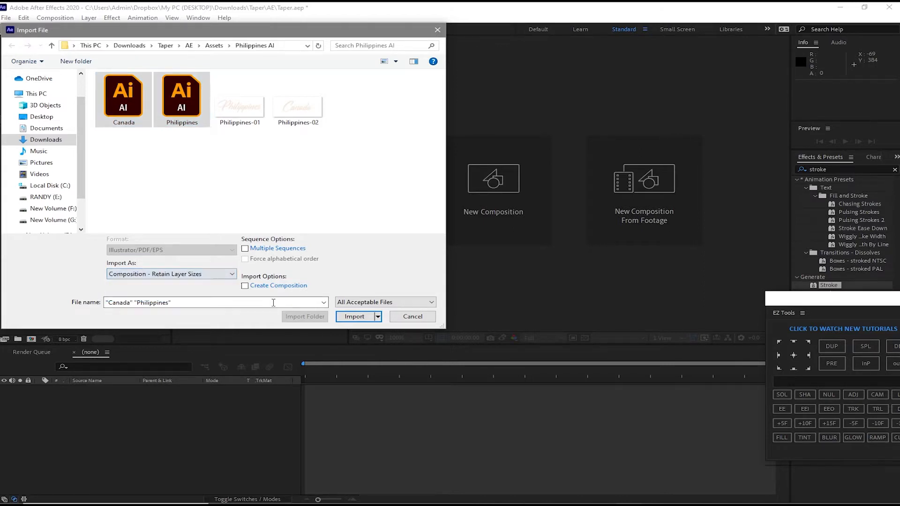
{"action": "left_click", "coordinate": [352, 316]}
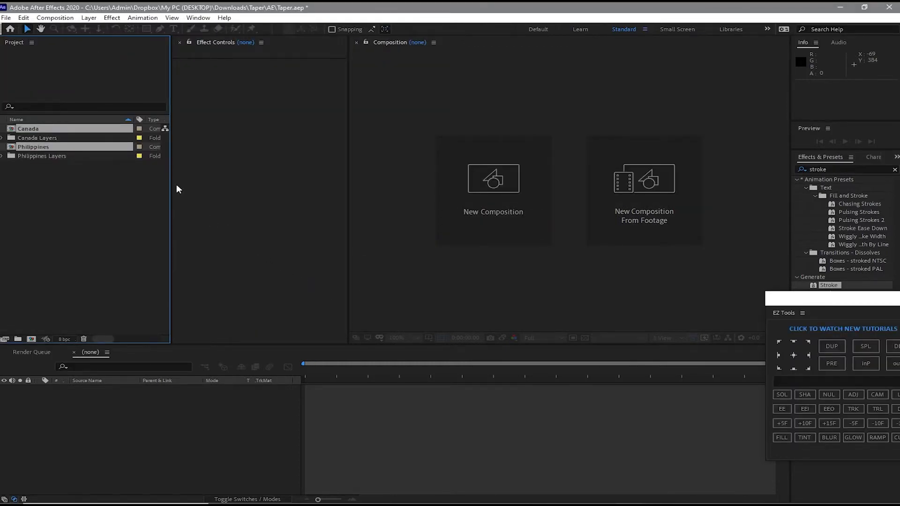
- Create a new composition named Cantext with the preset 1920 x 1080, 30 fps, 13-second settings
{"action": "left_click", "coordinate": [62, 19]}
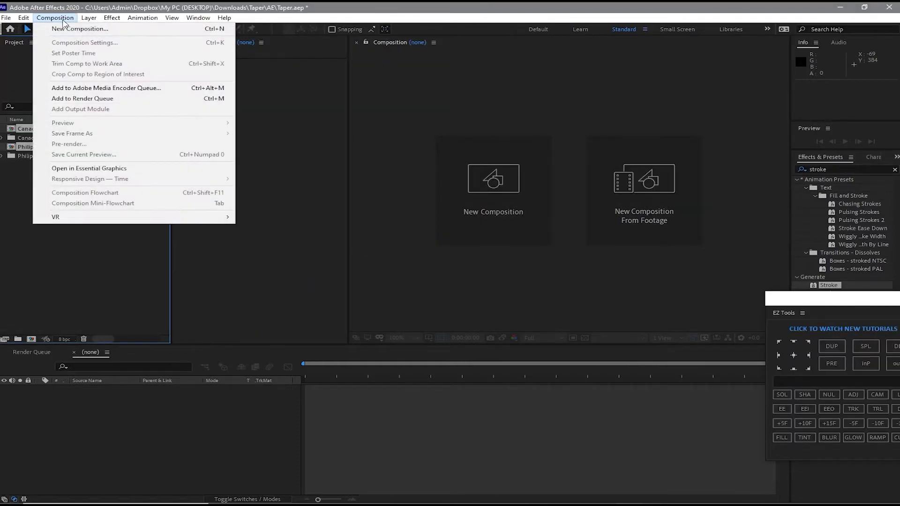
{"action": "left_click", "coordinate": [66, 28]}
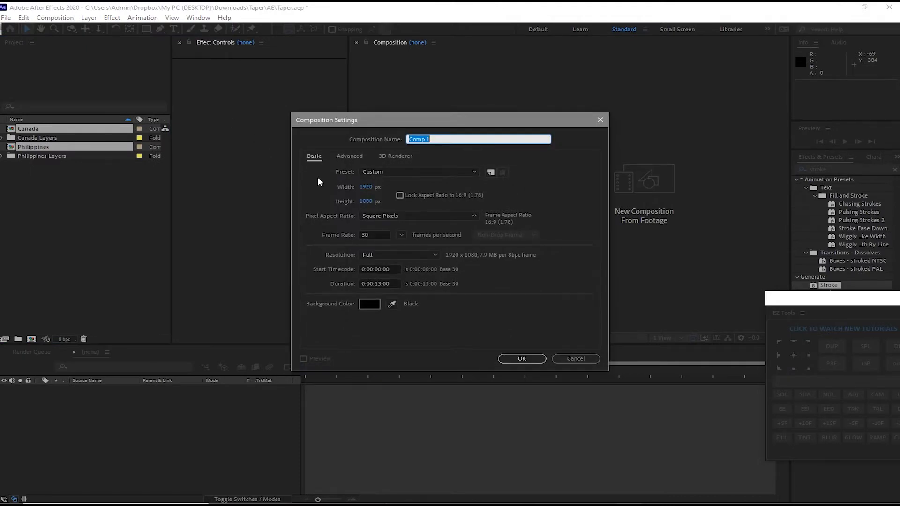
{"action": "type", "text": "Cantext"}
{"action": "left_click", "coordinate": [516, 359]}
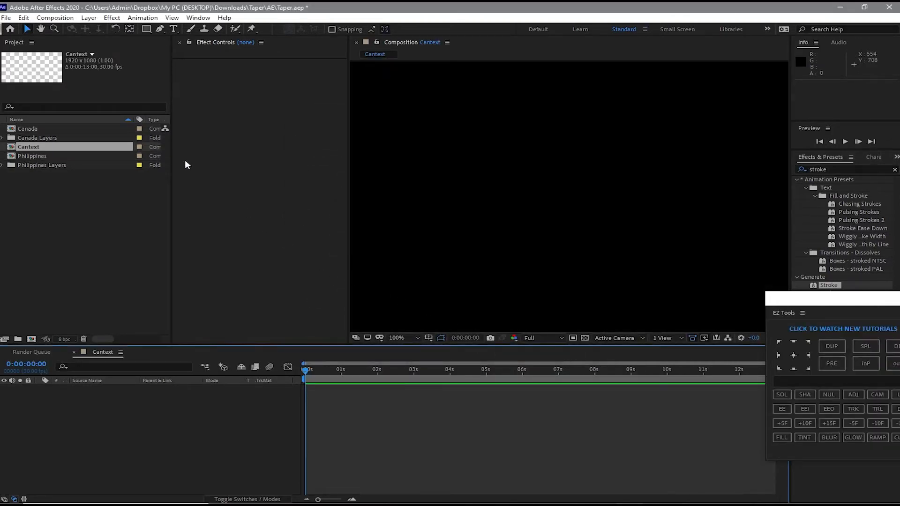
- Create a second composition named Canada, keeping the 1920 x 1080 size and 13-second duration
{"action": "left_click", "coordinate": [71, 19]}
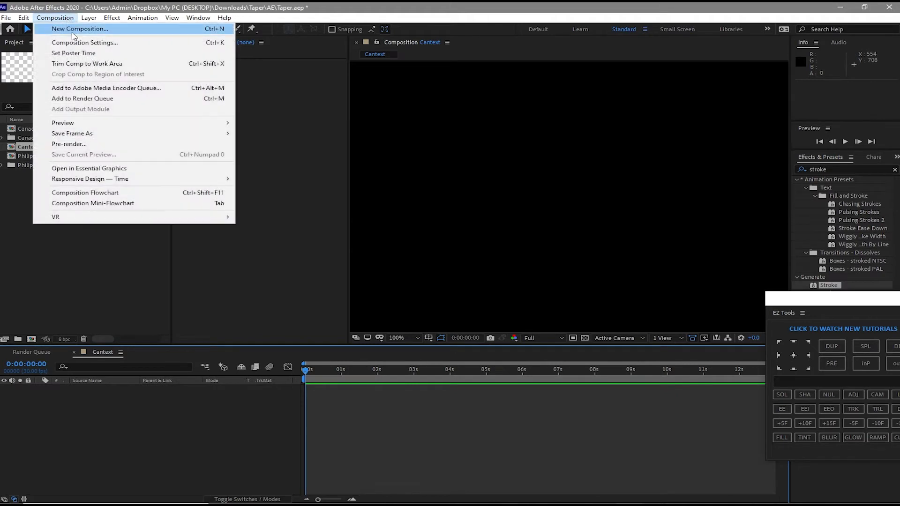
{"action": "left_click", "coordinate": [71, 29]}
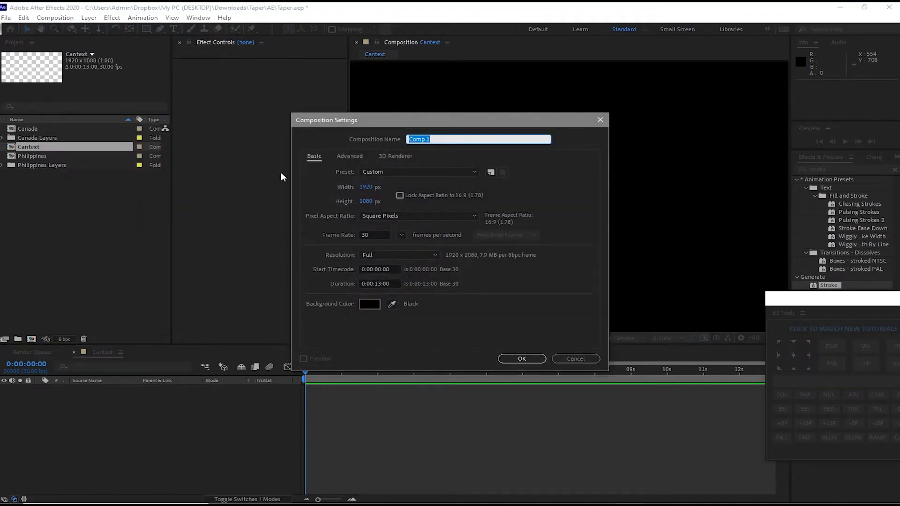
{"action": "type", "text": "Canada"}
{"action": "left_click", "coordinate": [544, 358]}
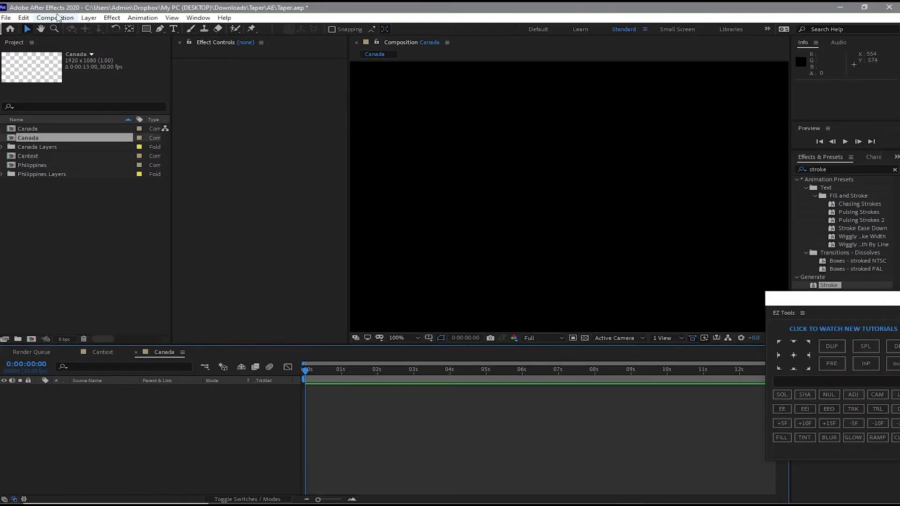
- Create another 1920 x 1080 composition named Philtext with the same frame rate and duration
{"action": "left_click", "coordinate": [56, 18]}
{"action": "left_click", "coordinate": [66, 28]}
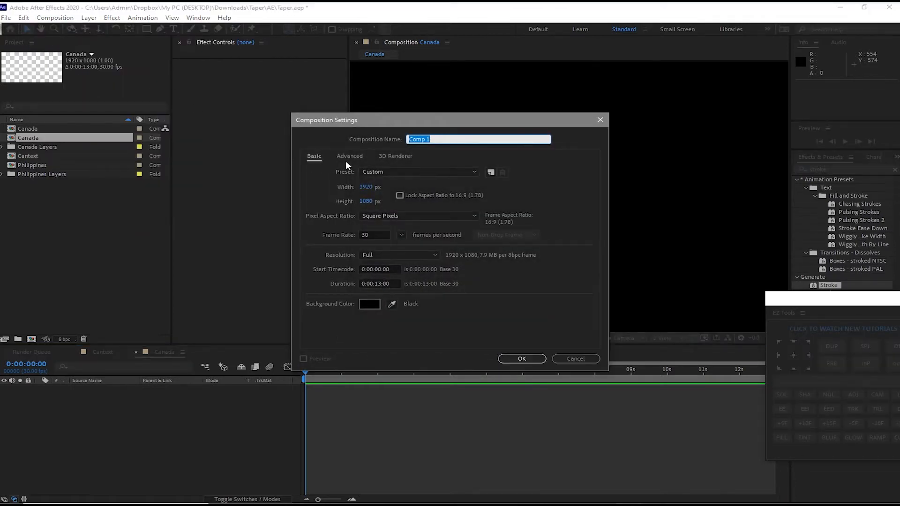
{"action": "type", "text": "Phil"}
{"action": "key", "text": "BackSpace"}
{"action": "type", "text": "ltext"}
{"action": "left_click", "coordinate": [521, 359]}
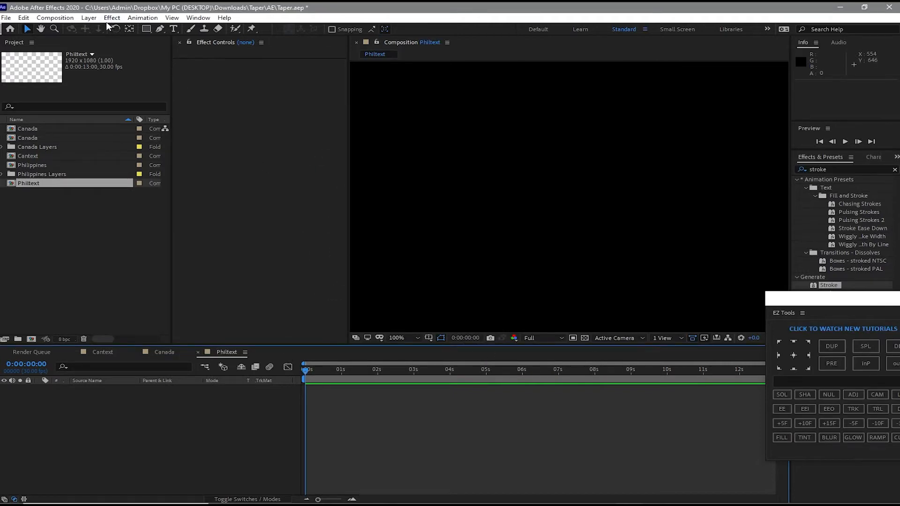
- Create a further 1920 x 1080, 13-second composition named Philippines
{"action": "left_click", "coordinate": [61, 22]}
{"action": "left_click", "coordinate": [62, 29]}
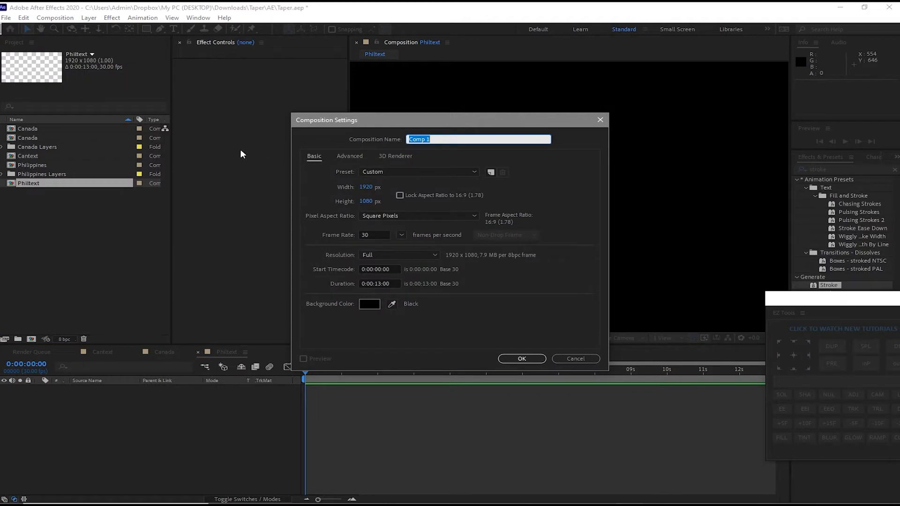
{"action": "type", "text": "Philippines"}
{"action": "left_click", "coordinate": [511, 359]}
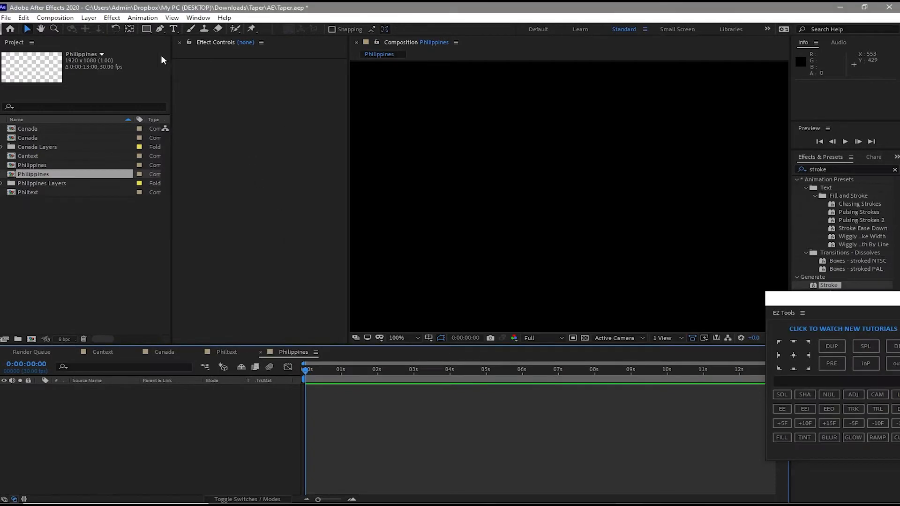
- Create a composition named Main, keeping the 1920 x 1080, 30 fps, 13-second settings
{"action": "left_click", "coordinate": [69, 18]}
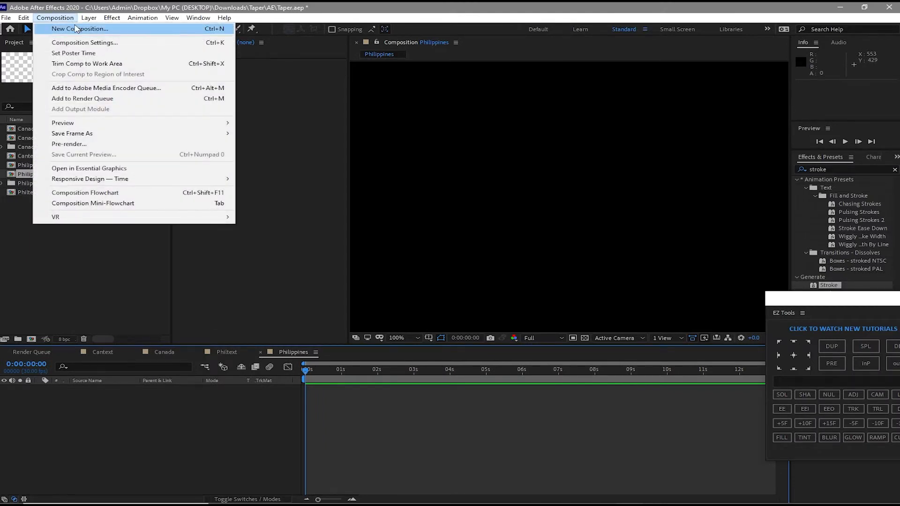
{"action": "left_click", "coordinate": [77, 29]}
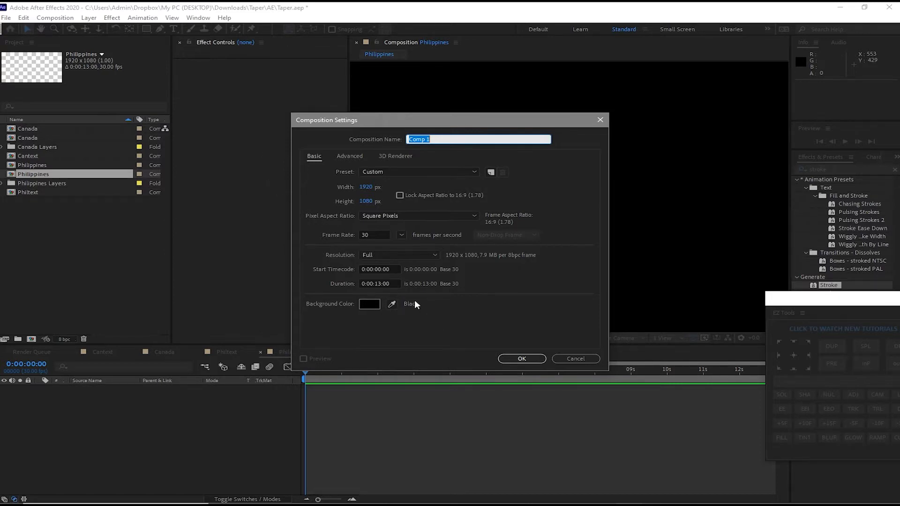
{"action": "type", "text": "Main"}
{"action": "left_click", "coordinate": [516, 359]}
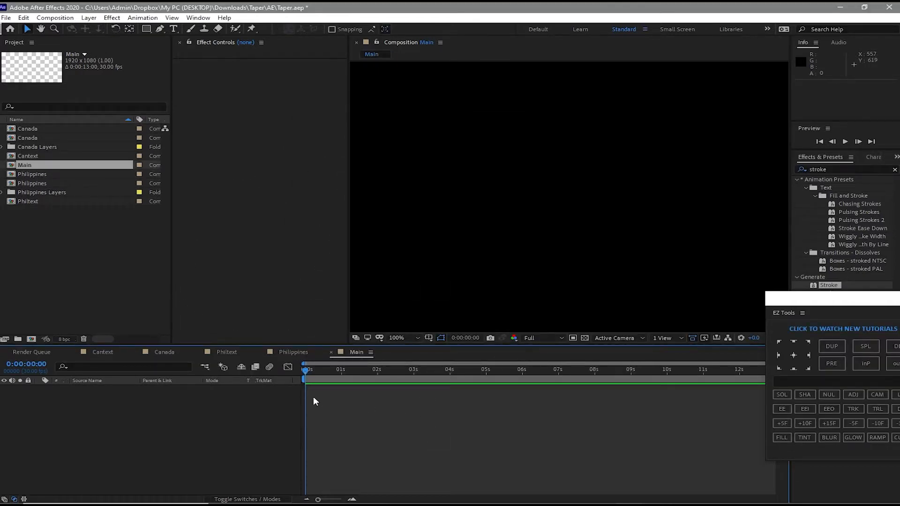
- Add the imported Canada lettering composition as a layer in the Cantext composition
{"action": "left_click", "coordinate": [105, 355]}
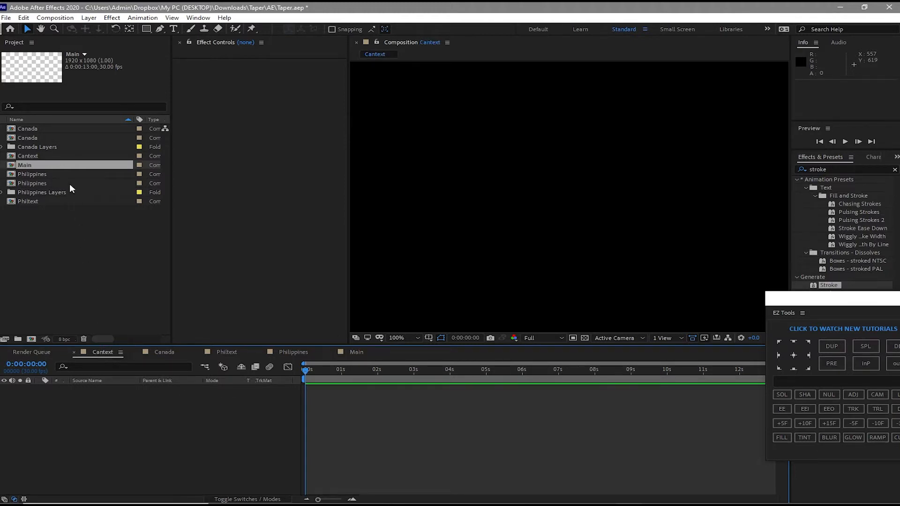
{"action": "left_click", "coordinate": [32, 130]}
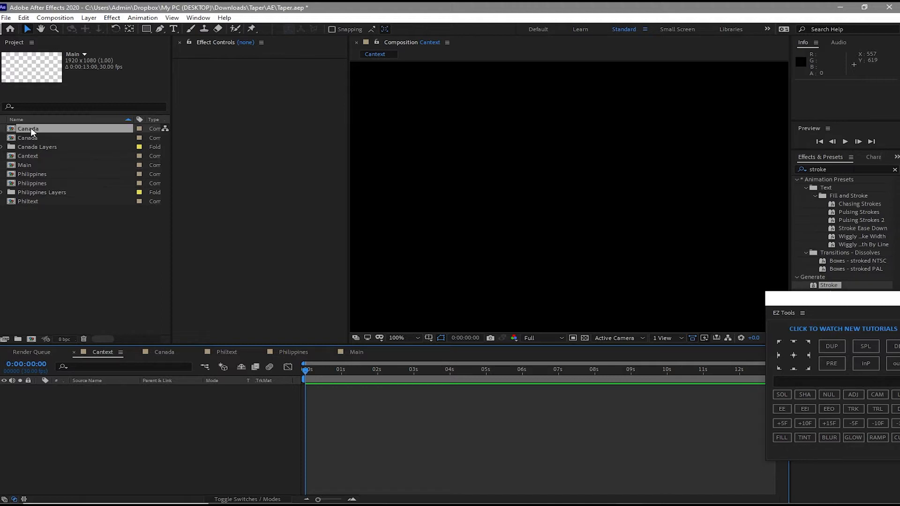
{"action": "left_click_drag", "start_coordinate": [34, 128], "coordinate": [148, 415]}
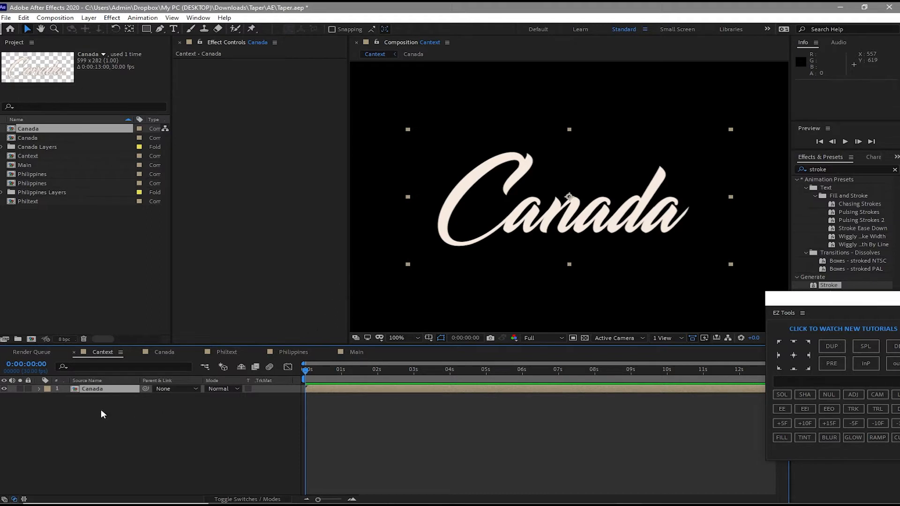
- Open the nested Canada lettering composition and solo its C layer
{"action": "double_click", "coordinate": [73, 389]}
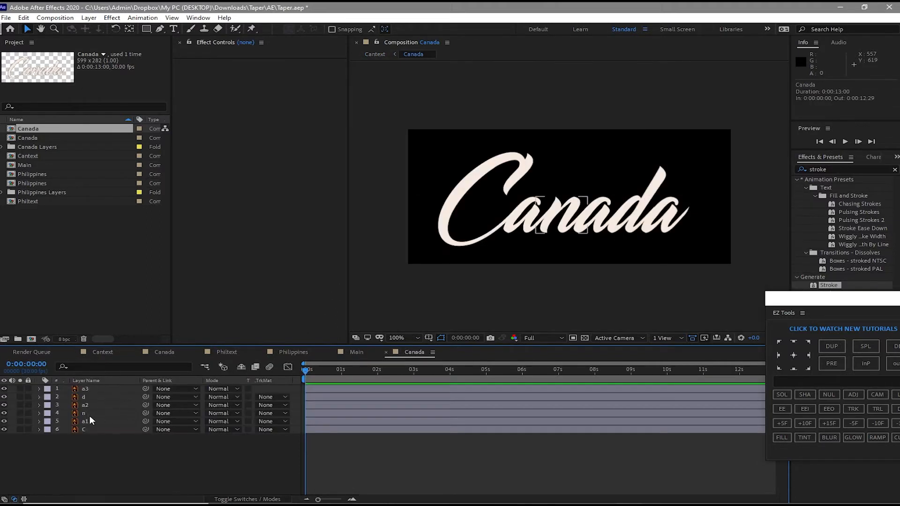
{"action": "left_click", "coordinate": [19, 429]}
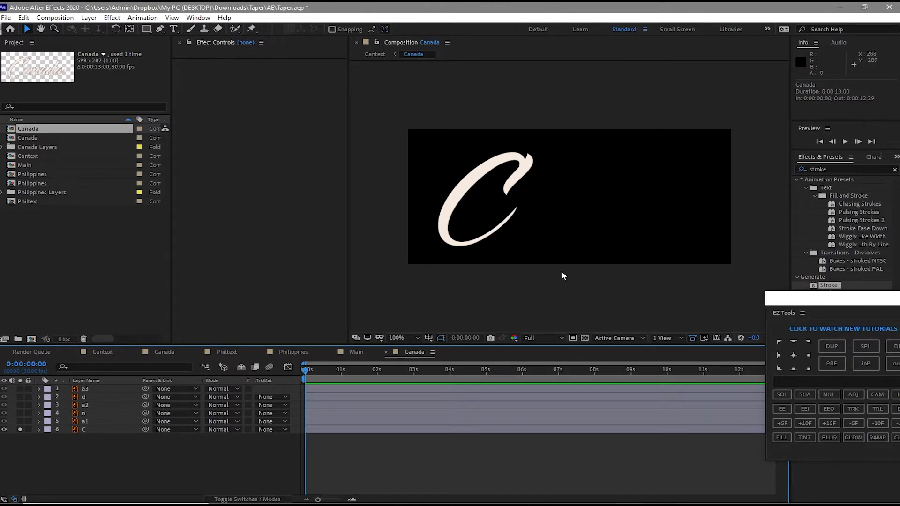
- Apply the Stroke effect to the C layer with All Masks, red color FB0707, 100% brush hardness and 0% spacing
{"action": "left_click", "coordinate": [457, 427]}
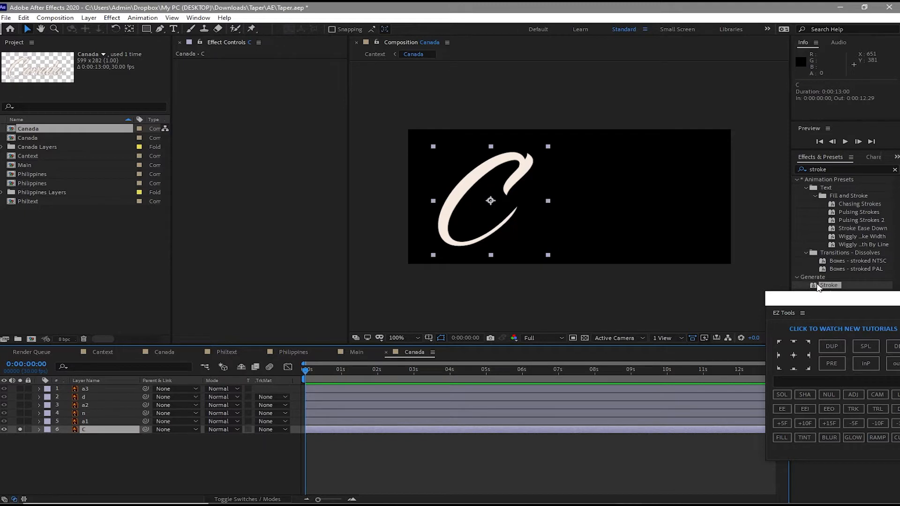
{"action": "mouse_move", "coordinate": [818, 287]}
{"action": "left_mouse_down"}
{"action": "mouse_move", "coordinate": [769, 272]}
{"action": "mouse_move", "coordinate": [305, 241]}
{"action": "left_mouse_up"}
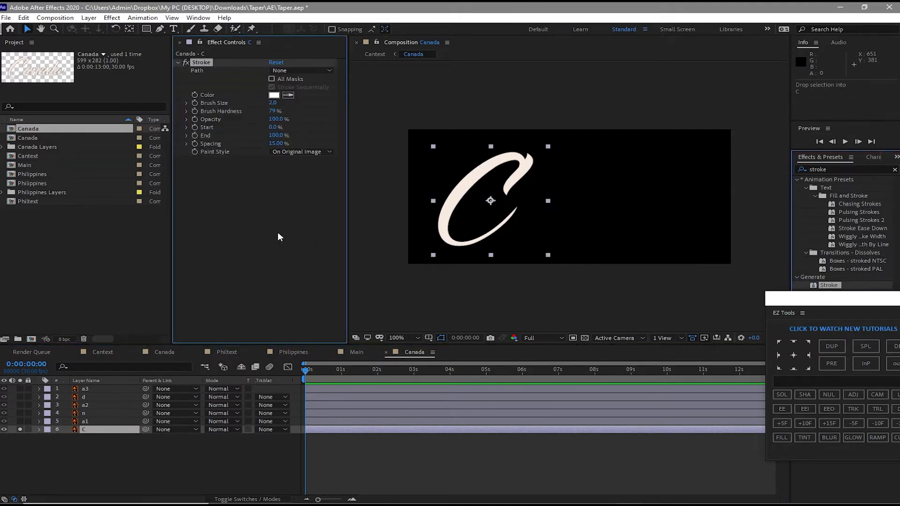
{"action": "left_click", "coordinate": [271, 78]}
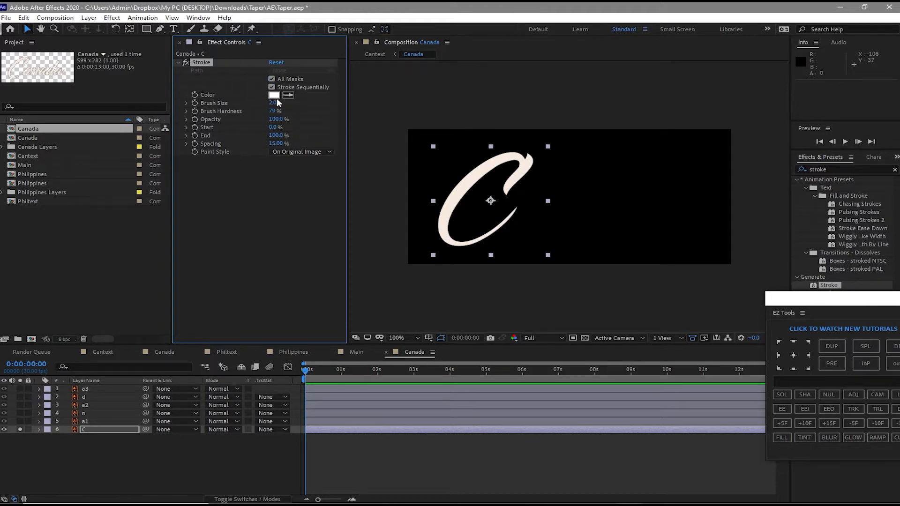
{"action": "left_click", "coordinate": [274, 96]}
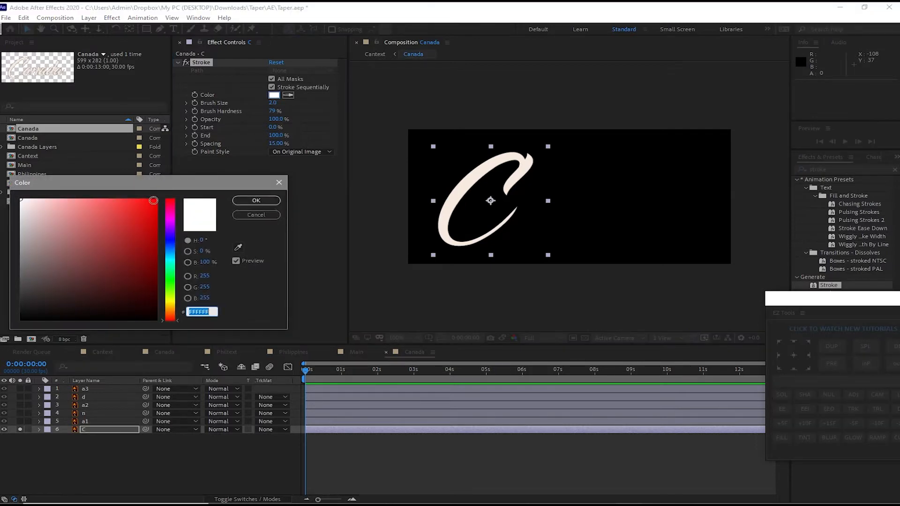
{"action": "left_click", "coordinate": [153, 201]}
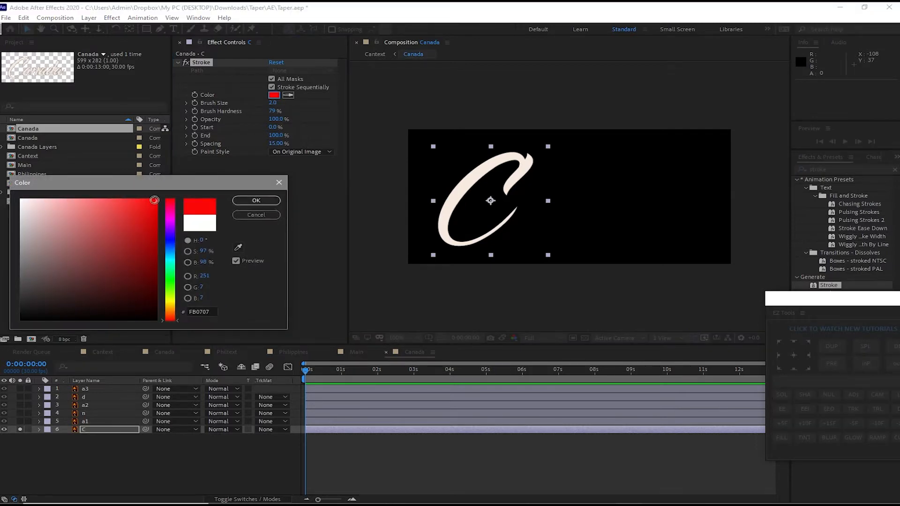
{"action": "left_click", "coordinate": [259, 201]}
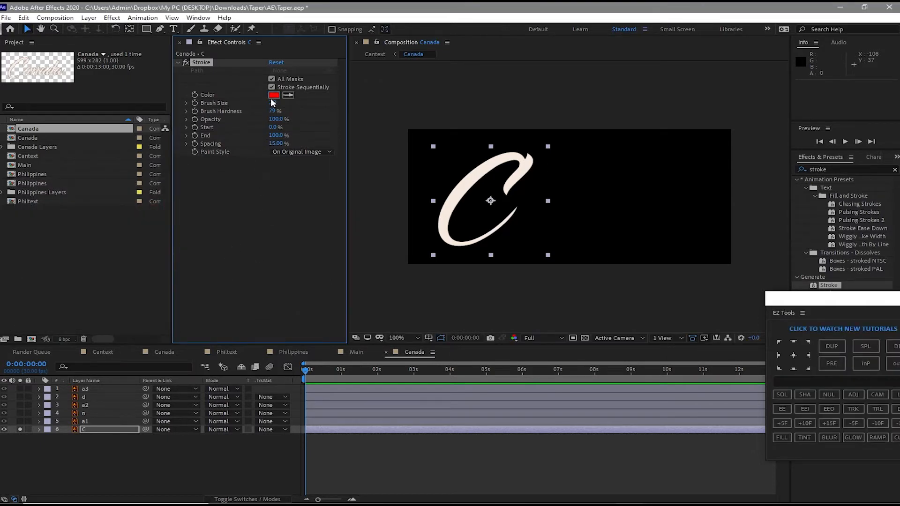
{"action": "left_click_drag", "start_coordinate": [276, 115], "coordinate": [281, 114]}
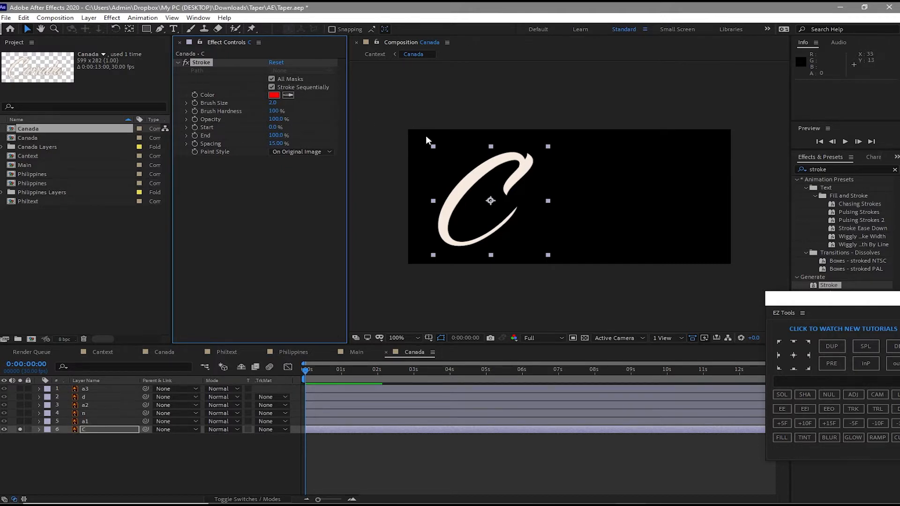
{"action": "left_click_drag", "start_coordinate": [278, 144], "coordinate": [187, 142]}
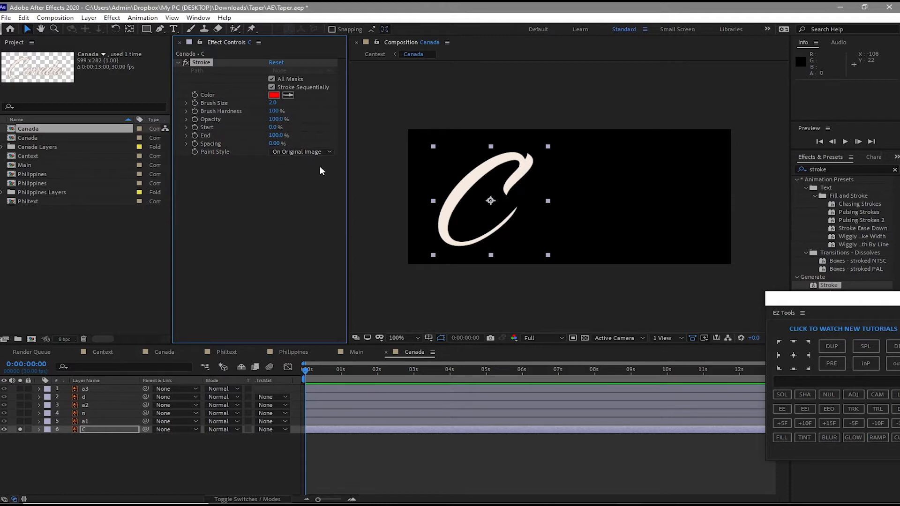
- Draw an open five-point Pen mask path along the letter C, from its upper inner tip to its lower tail, and adjust the last curve
{"action": "left_click", "coordinate": [161, 29]}
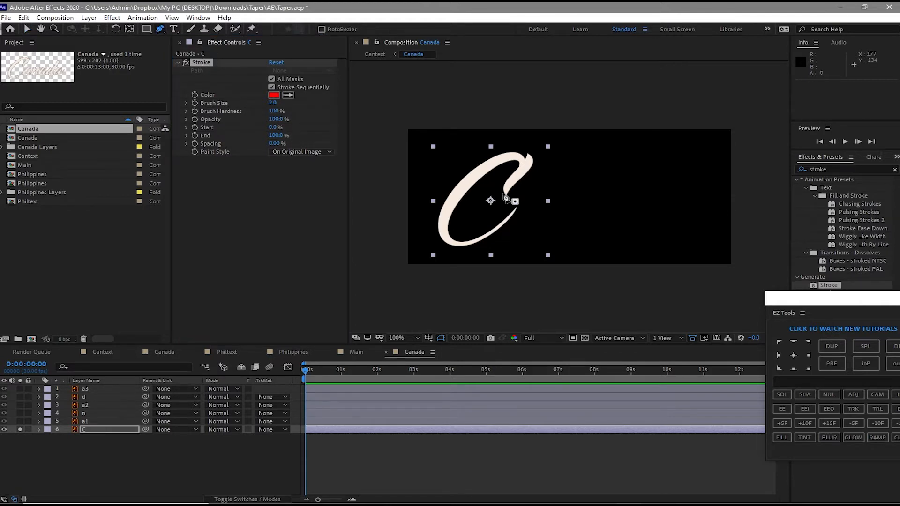
{"action": "left_click", "coordinate": [502, 193]}
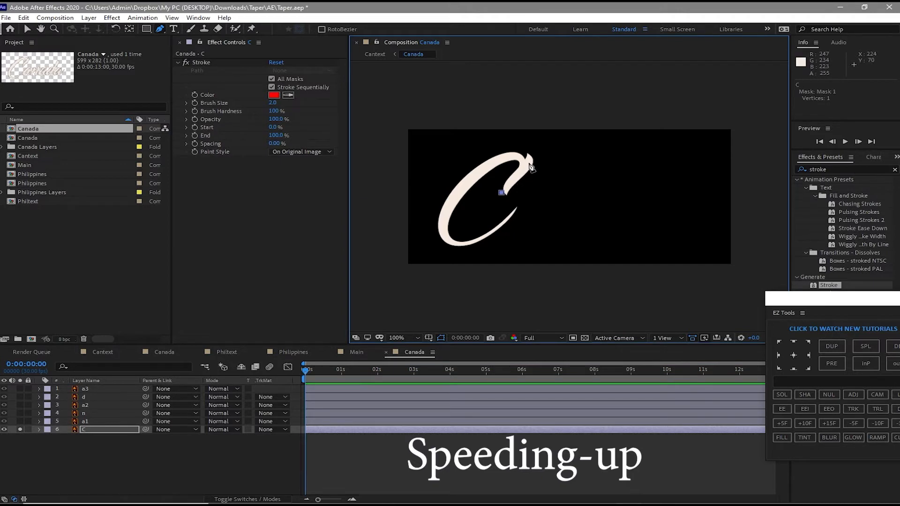
{"action": "left_click", "coordinate": [529, 163]}
{"action": "mouse_move", "coordinate": [476, 174]}
{"action": "left_mouse_down"}
{"action": "mouse_move", "coordinate": [445, 208]}
{"action": "mouse_move", "coordinate": [431, 204]}
{"action": "left_mouse_up"}
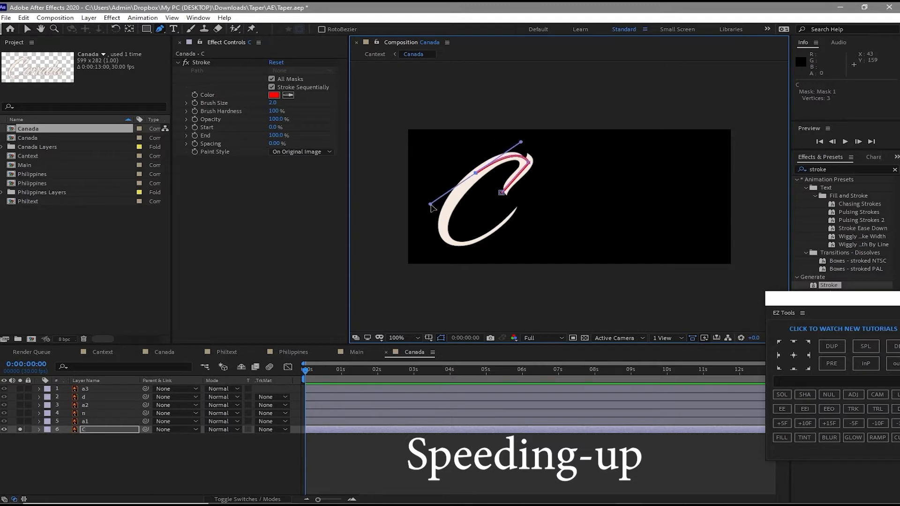
{"action": "left_click", "coordinate": [445, 238]}
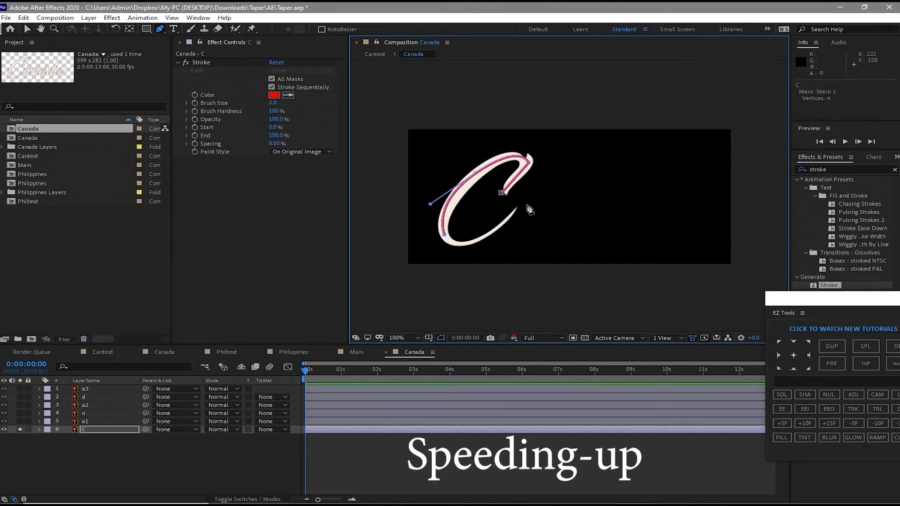
{"action": "mouse_move", "coordinate": [520, 200]}
{"action": "left_mouse_down"}
{"action": "mouse_move", "coordinate": [555, 132]}
{"action": "mouse_move", "coordinate": [582, 132]}
{"action": "mouse_move", "coordinate": [568, 135]}
{"action": "left_mouse_up"}
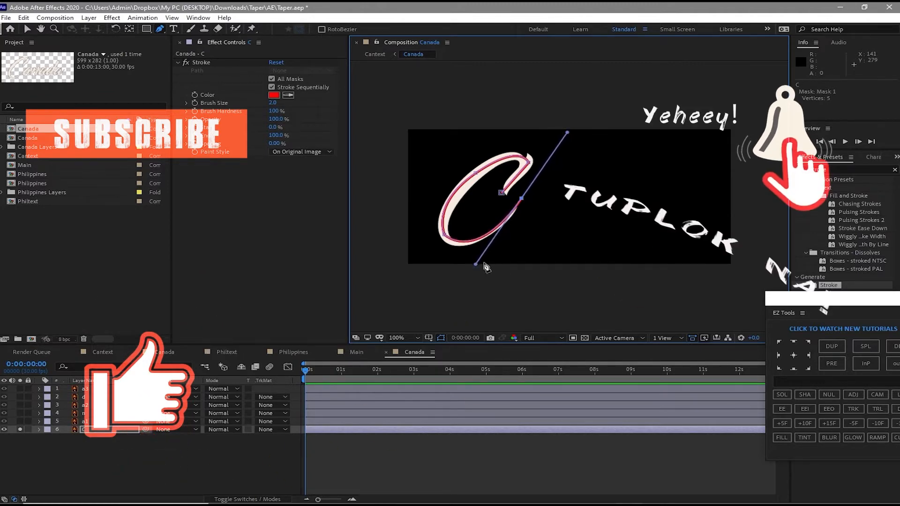
{"action": "left_click_drag", "start_coordinate": [476, 266], "coordinate": [466, 269]}
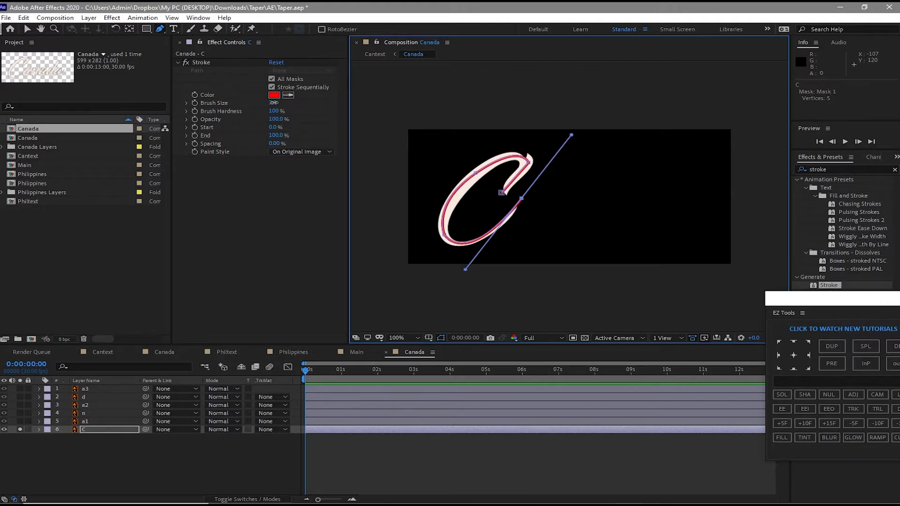
- Set the C layer's Stroke brush size to 14.0 and reshape the mask's upper-left curve so the stroke covers the letter
{"action": "left_click_drag", "start_coordinate": [274, 105], "coordinate": [329, 104]}
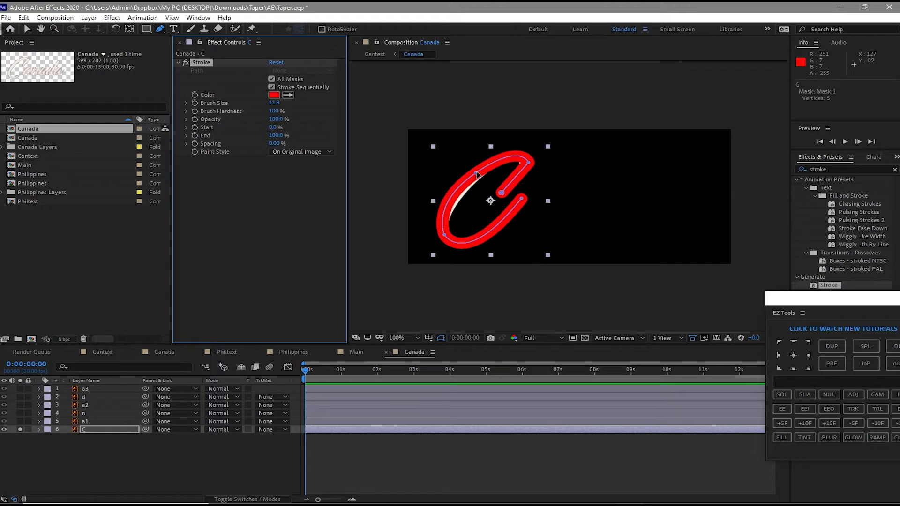
{"action": "mouse_move", "coordinate": [477, 173]}
{"action": "left_mouse_down"}
{"action": "mouse_move", "coordinate": [517, 150]}
{"action": "mouse_move", "coordinate": [516, 139]}
{"action": "left_mouse_up"}
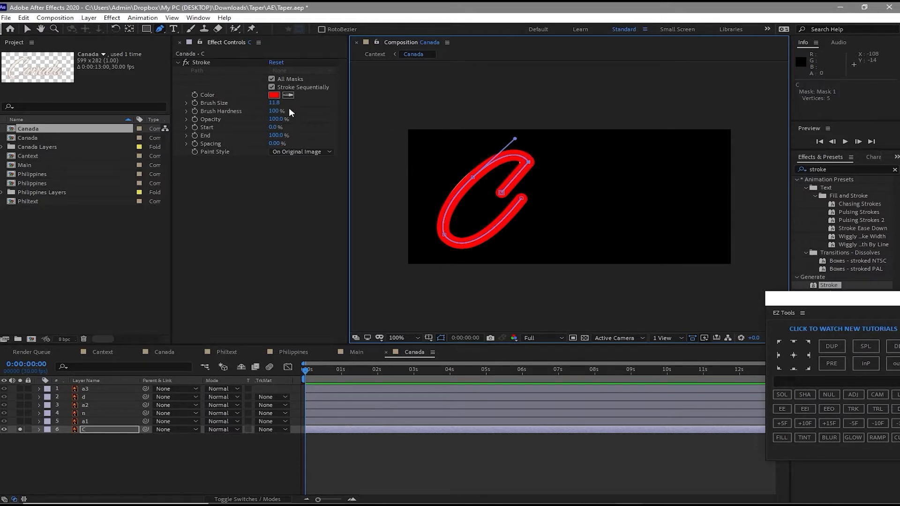
{"action": "left_click_drag", "start_coordinate": [275, 103], "coordinate": [299, 111]}
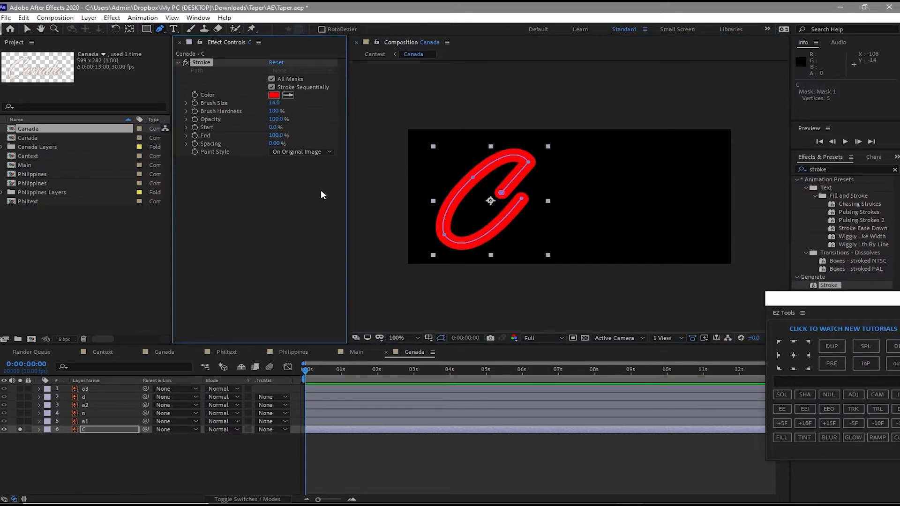
- Set the C stroke's Paint Style to Reveal Original Image and keyframe End at 1% at the composition start
{"action": "left_click", "coordinate": [310, 149]}
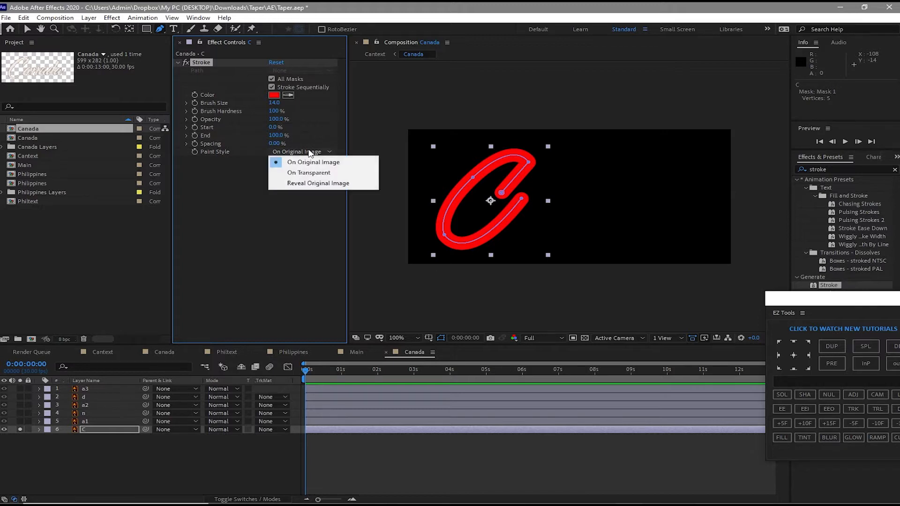
{"action": "left_click", "coordinate": [327, 187]}
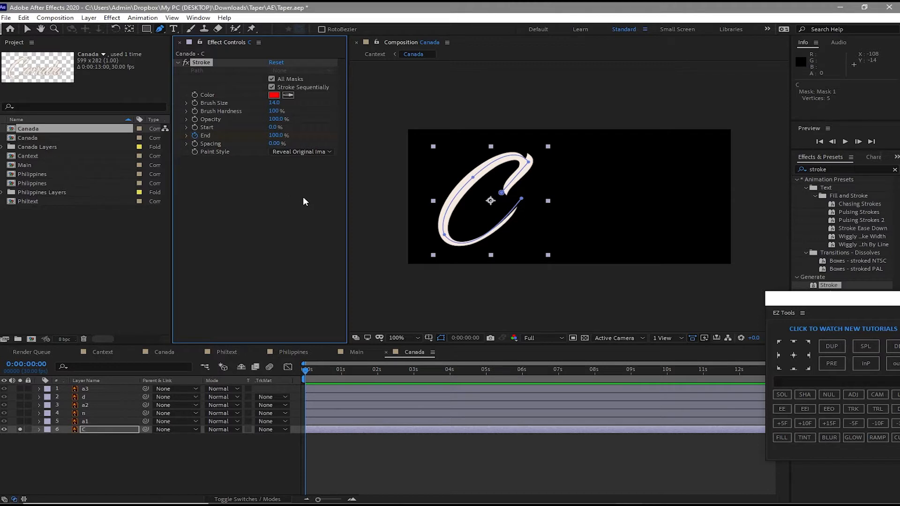
{"action": "left_click", "coordinate": [275, 136]}
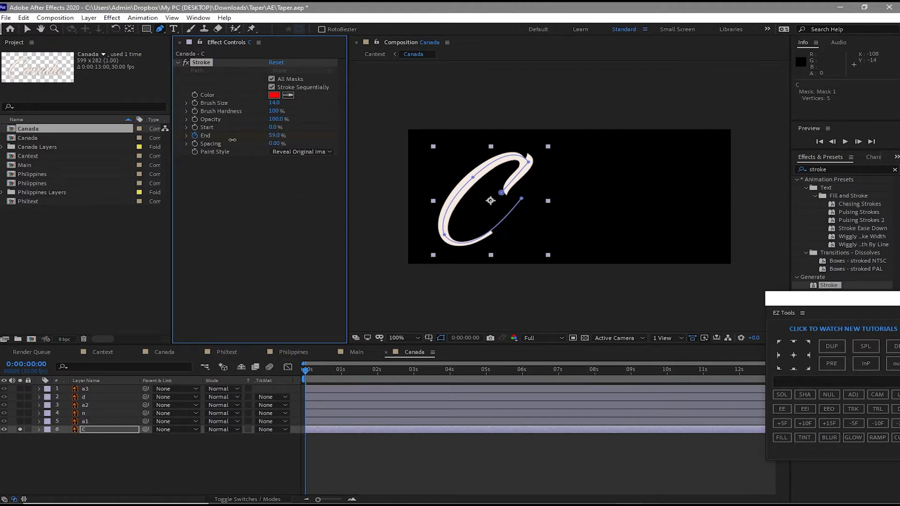
{"action": "type", "text": "1"}
{"action": "key", "text": "Return"}
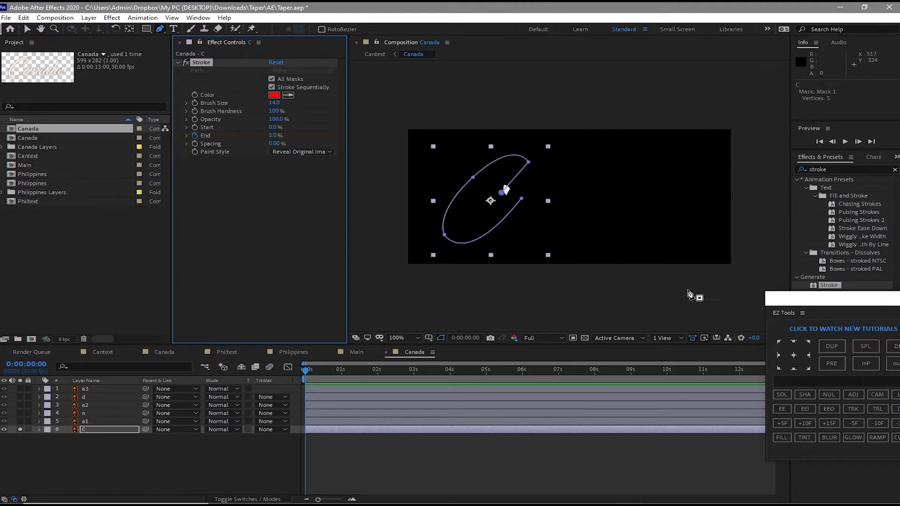
- Keyframe the C stroke's End at 100% at 0:00:00:20 and lower the End value of the keyframe at 0:00:00:00
{"action": "left_click", "coordinate": [803, 426]}
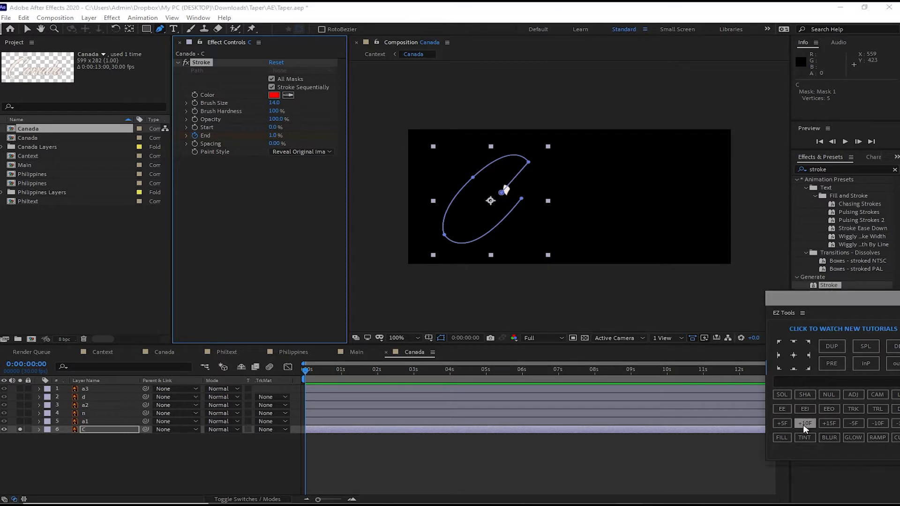
{"action": "left_click", "coordinate": [804, 424]}
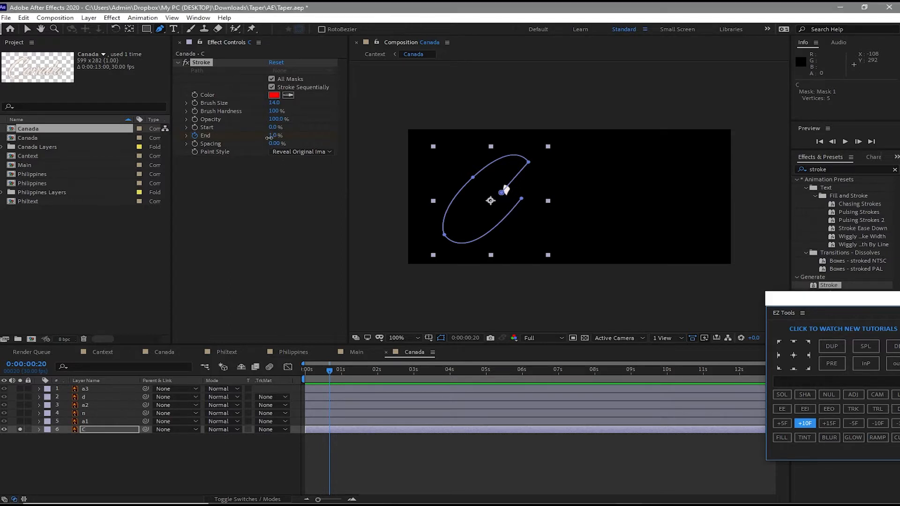
{"action": "left_click_drag", "start_coordinate": [270, 139], "coordinate": [344, 149]}
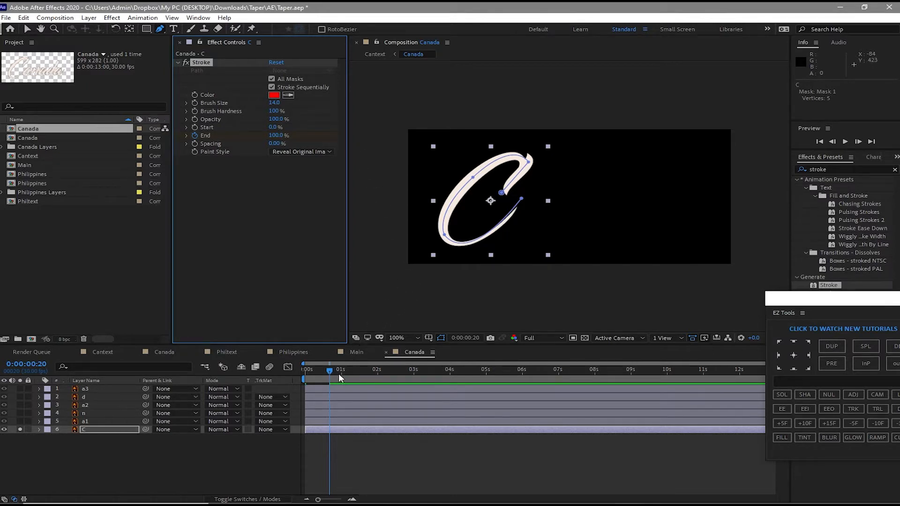
{"action": "left_click_drag", "start_coordinate": [333, 369], "coordinate": [305, 370]}
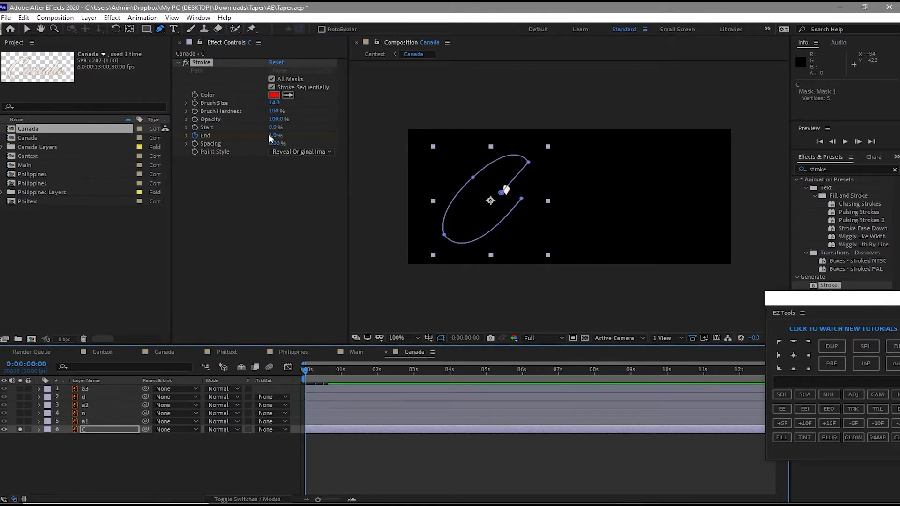
{"action": "left_click_drag", "start_coordinate": [269, 135], "coordinate": [253, 132]}
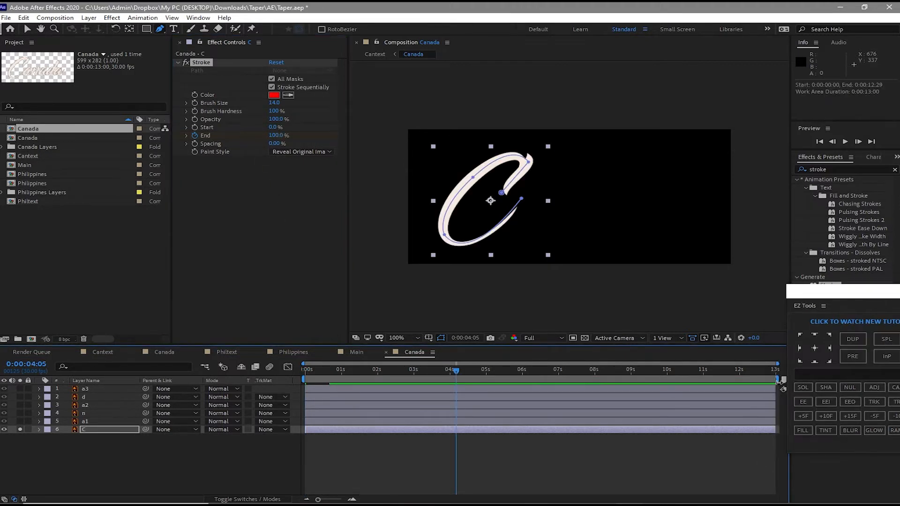
- Shorten the work area to end at 0:00:04:09 and preview the C handwriting animation
{"action": "left_click_drag", "start_coordinate": [776, 380], "coordinate": [466, 396]}
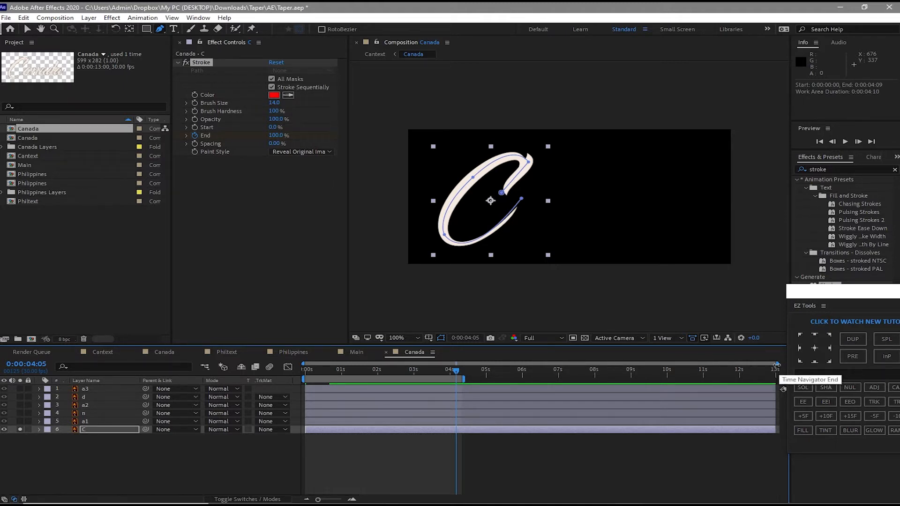
{"action": "left_click_drag", "start_coordinate": [777, 364], "coordinate": [577, 365]}
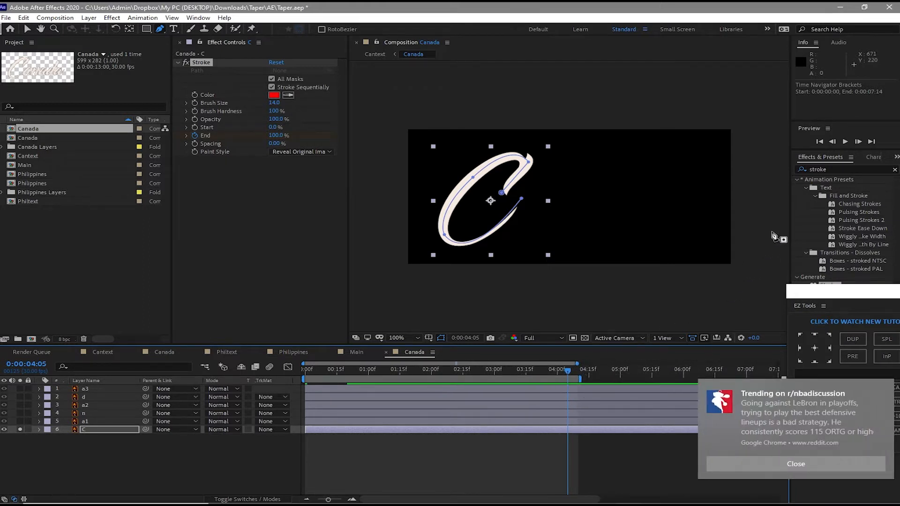
{"action": "left_click", "coordinate": [845, 141]}
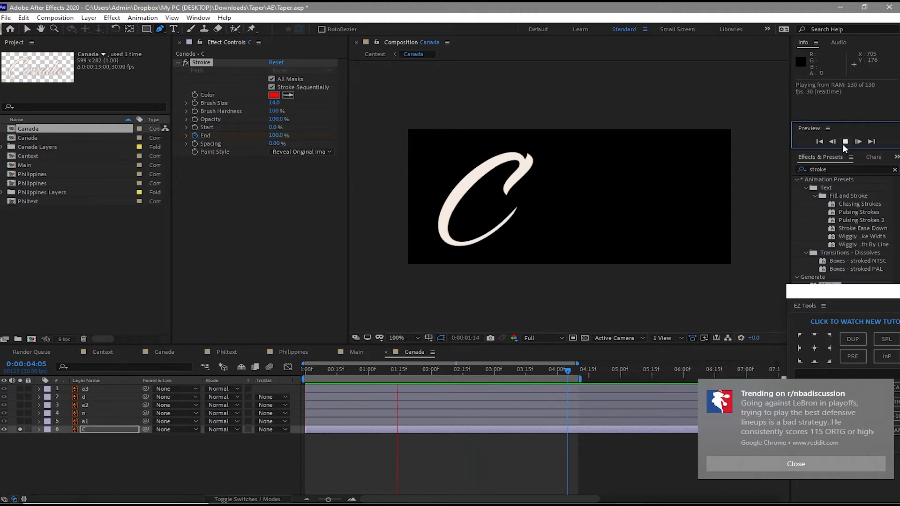
{"action": "left_click", "coordinate": [844, 142]}
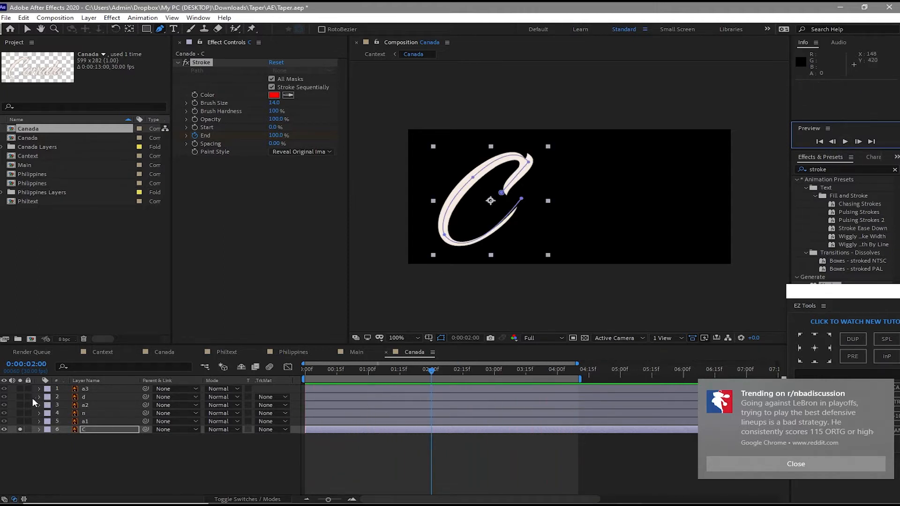
- Solo the d layer alongside C and apply the Stroke effect to it
{"action": "left_click", "coordinate": [20, 397]}
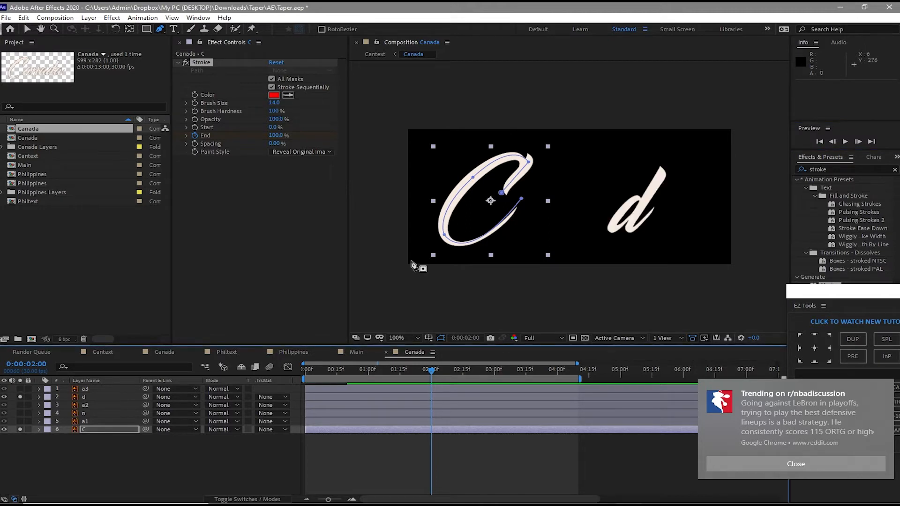
{"action": "left_click", "coordinate": [53, 29]}
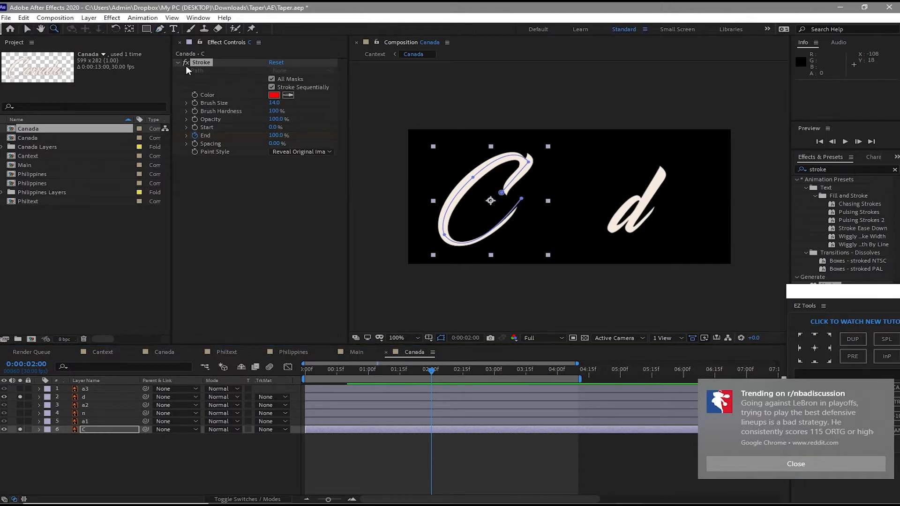
{"action": "left_click", "coordinate": [624, 224]}
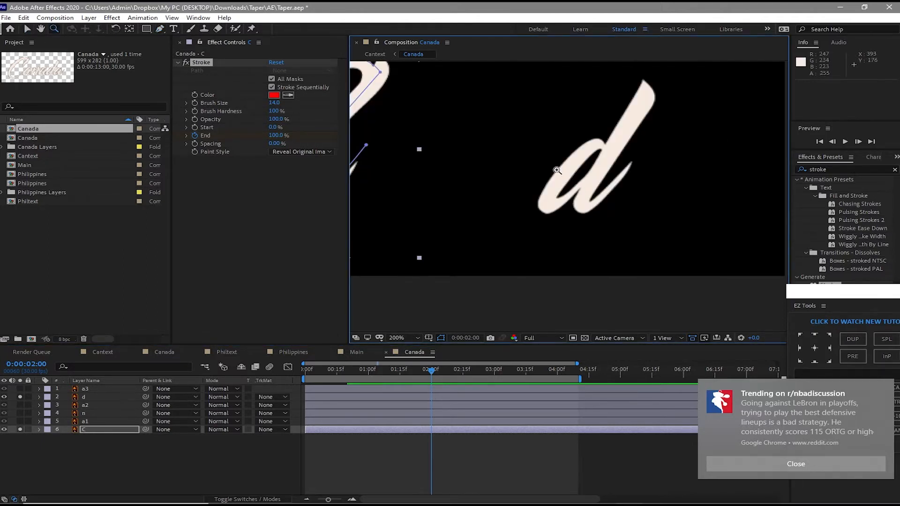
{"action": "key", "text": "v"}
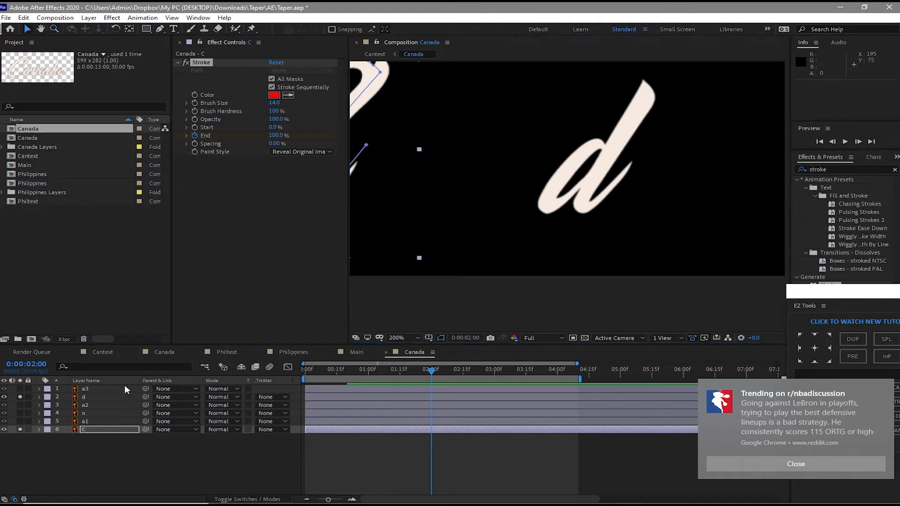
{"action": "left_click", "coordinate": [95, 398]}
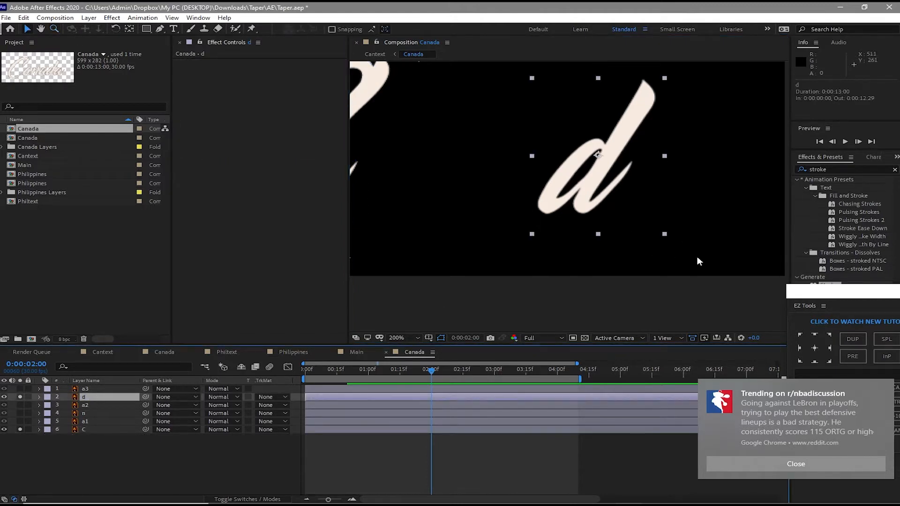
{"action": "mouse_move", "coordinate": [840, 299]}
{"action": "left_mouse_down"}
{"action": "mouse_move", "coordinate": [837, 308]}
{"action": "mouse_move", "coordinate": [762, 274]}
{"action": "mouse_move", "coordinate": [330, 223]}
{"action": "mouse_move", "coordinate": [296, 203]}
{"action": "left_mouse_up"}
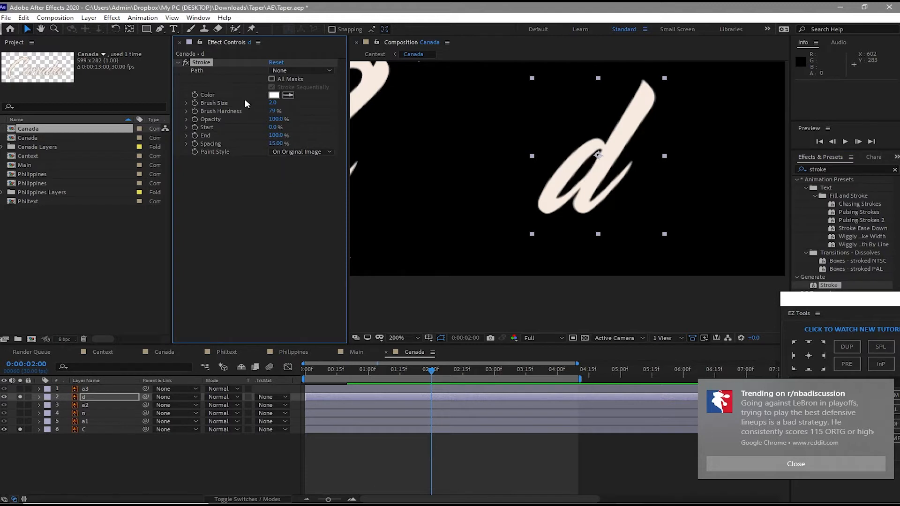
- Configure the d layer's Stroke with All Masks, red color C91414, 100% brush hardness and 1% spacing
{"action": "left_click", "coordinate": [273, 80]}
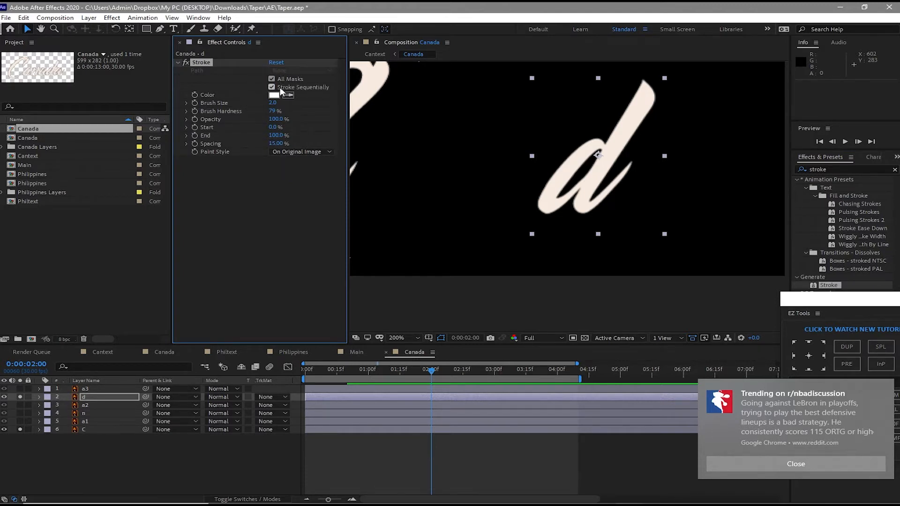
{"action": "left_click", "coordinate": [274, 95]}
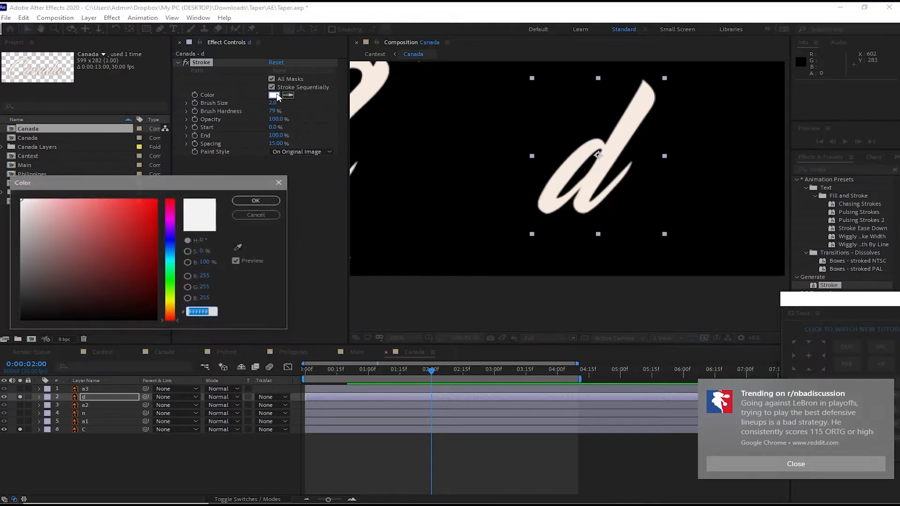
{"action": "left_click", "coordinate": [144, 224]}
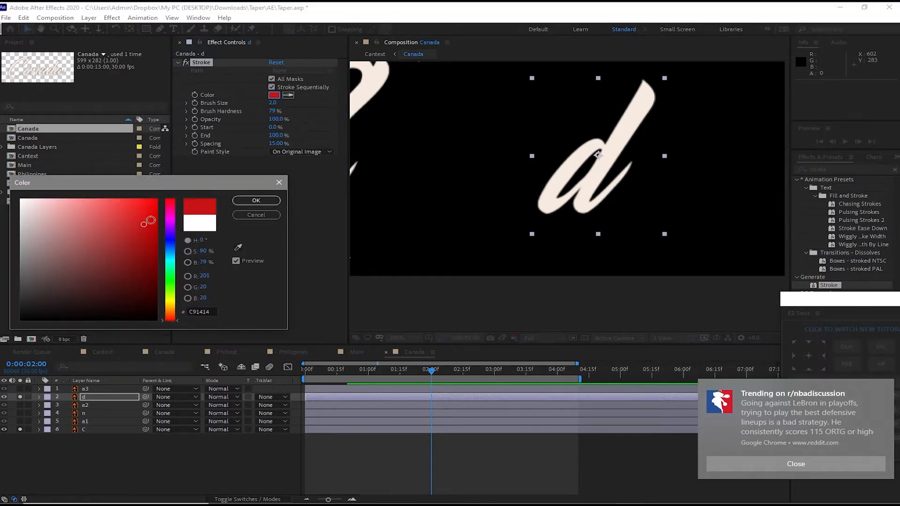
{"action": "left_click", "coordinate": [256, 201]}
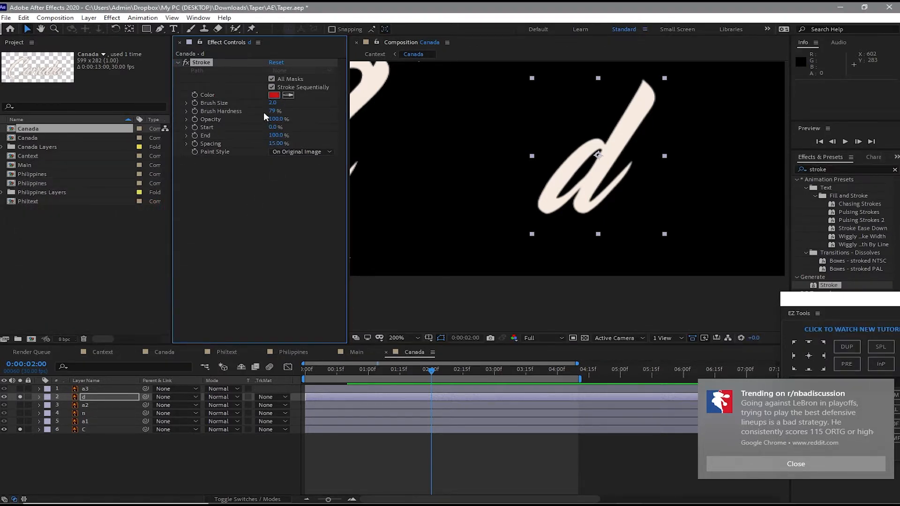
{"action": "left_click_drag", "start_coordinate": [272, 113], "coordinate": [429, 127]}
{"action": "left_click_drag", "start_coordinate": [276, 144], "coordinate": [150, 137]}
{"action": "left_click_drag", "start_coordinate": [95, 128], "coordinate": [150, 124]}
- Draw an open four-point Pen mask path along the bowl of the d, from its upper end around the lower curve to the inner stroke
{"action": "left_click", "coordinate": [157, 30]}
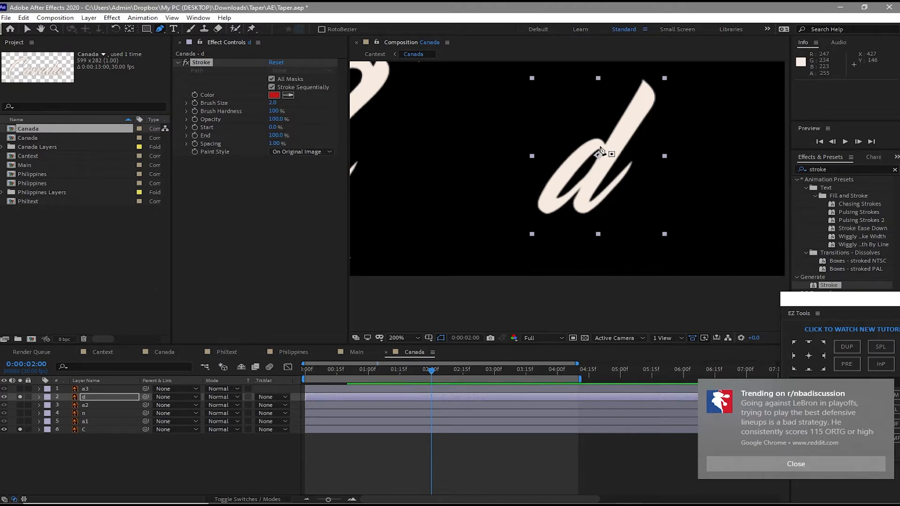
{"action": "left_click", "coordinate": [600, 146]}
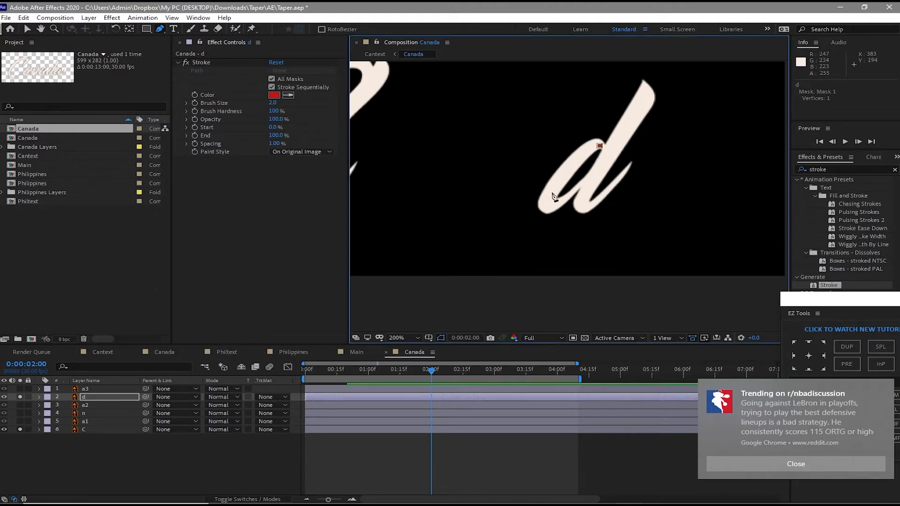
{"action": "left_click_drag", "start_coordinate": [552, 194], "coordinate": [529, 239]}
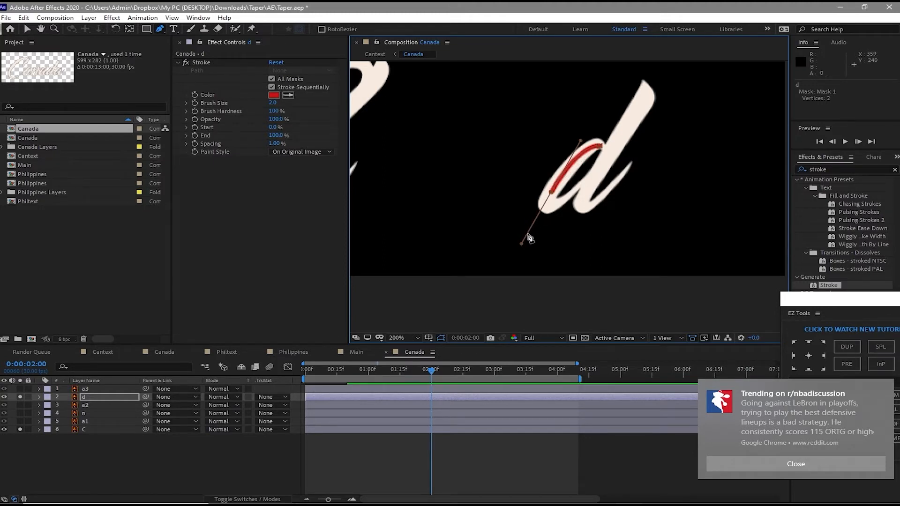
{"action": "left_click_drag", "start_coordinate": [548, 208], "coordinate": [561, 214]}
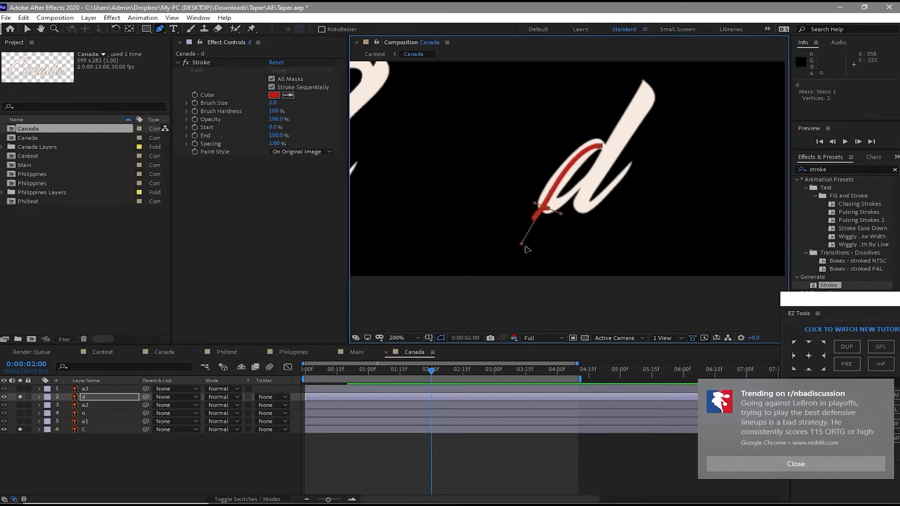
{"action": "mouse_move", "coordinate": [522, 244]}
{"action": "left_mouse_down"}
{"action": "mouse_move", "coordinate": [550, 200]}
{"action": "mouse_move", "coordinate": [548, 208]}
{"action": "left_mouse_up"}
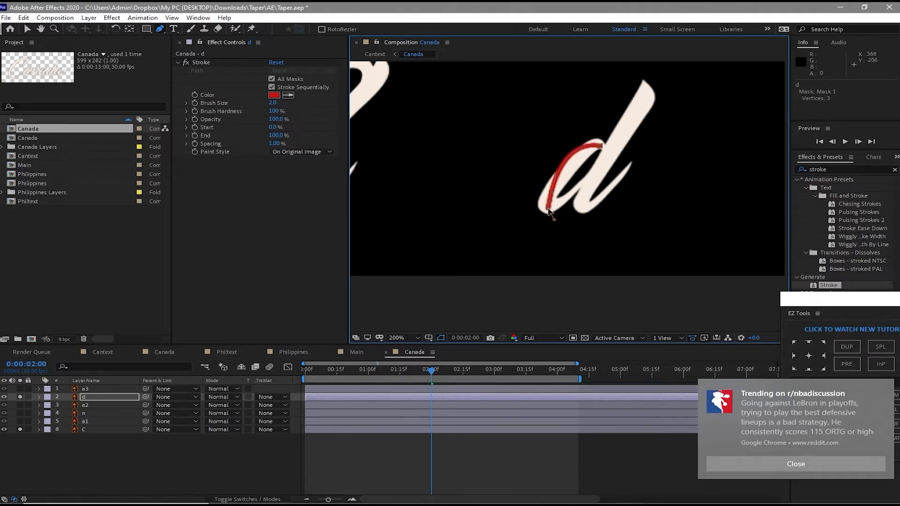
{"action": "left_click", "coordinate": [582, 186]}
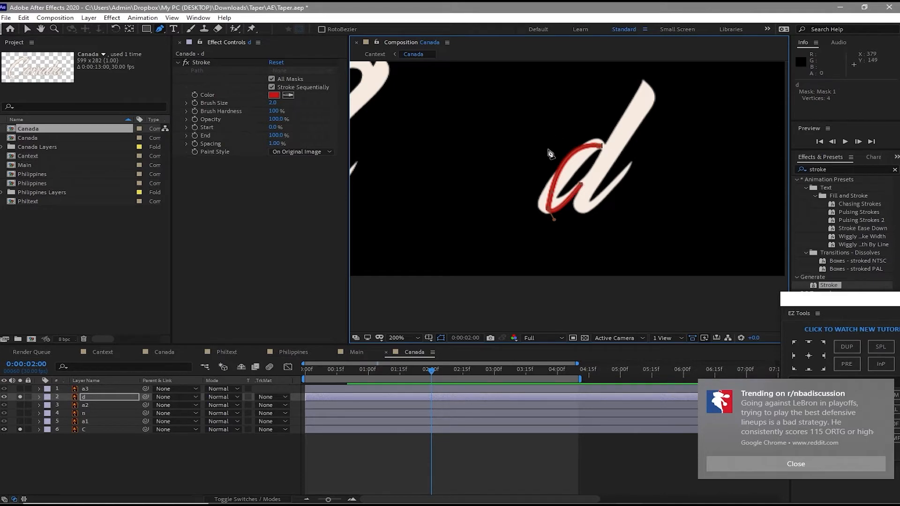
{"action": "key", "text": "v"}
{"action": "left_click", "coordinate": [299, 200]}
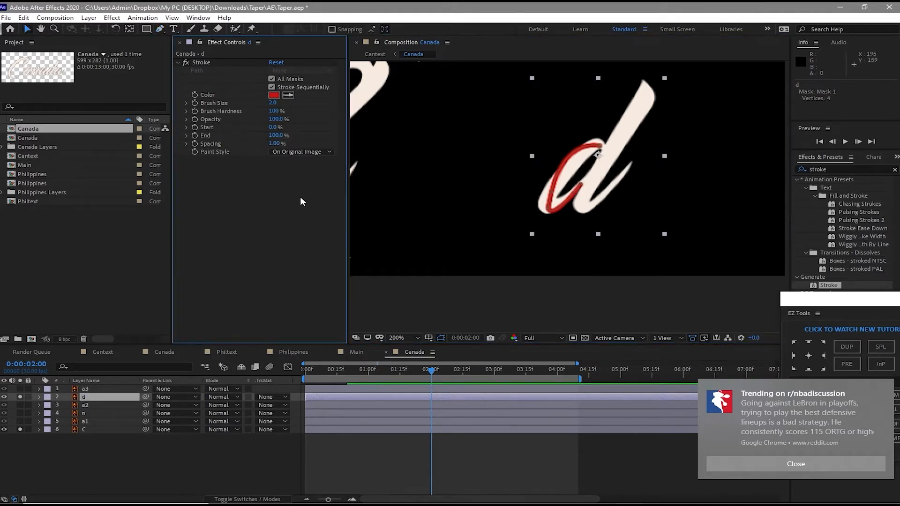
- Draw a second, three-point Pen mask path on the d, down the stem from its tip and up along the tail
{"action": "left_click", "coordinate": [159, 29]}
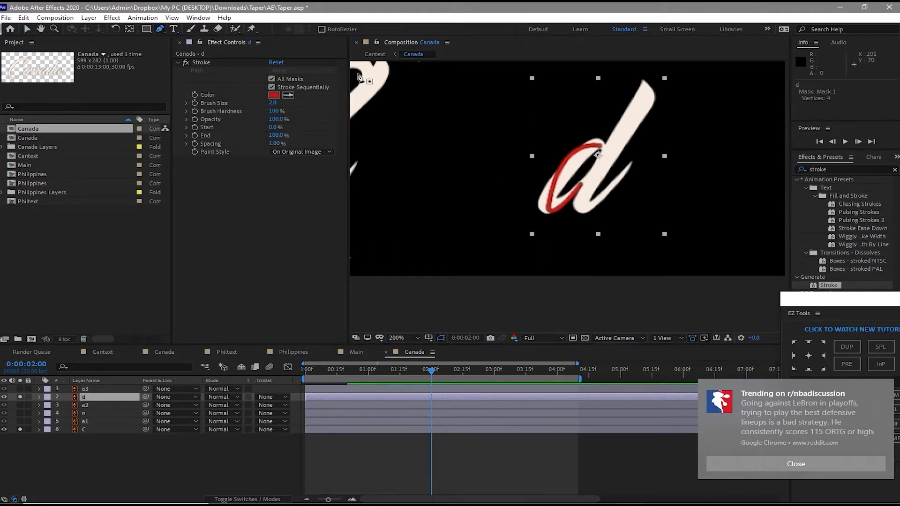
{"action": "left_click", "coordinate": [648, 93]}
{"action": "mouse_move", "coordinate": [583, 205]}
{"action": "left_mouse_down"}
{"action": "mouse_move", "coordinate": [594, 218]}
{"action": "mouse_move", "coordinate": [582, 227]}
{"action": "left_mouse_up"}
{"action": "left_click", "coordinate": [653, 143]}
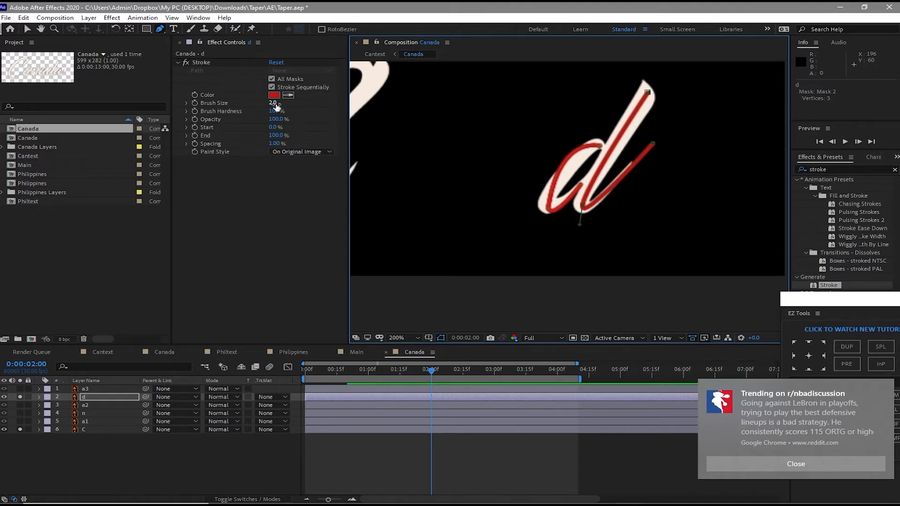
- Set the d layer's Stroke brush size to 11 and adjust the bowl and stem mask points so the stroke covers the letter
{"action": "left_click_drag", "start_coordinate": [273, 103], "coordinate": [344, 124]}
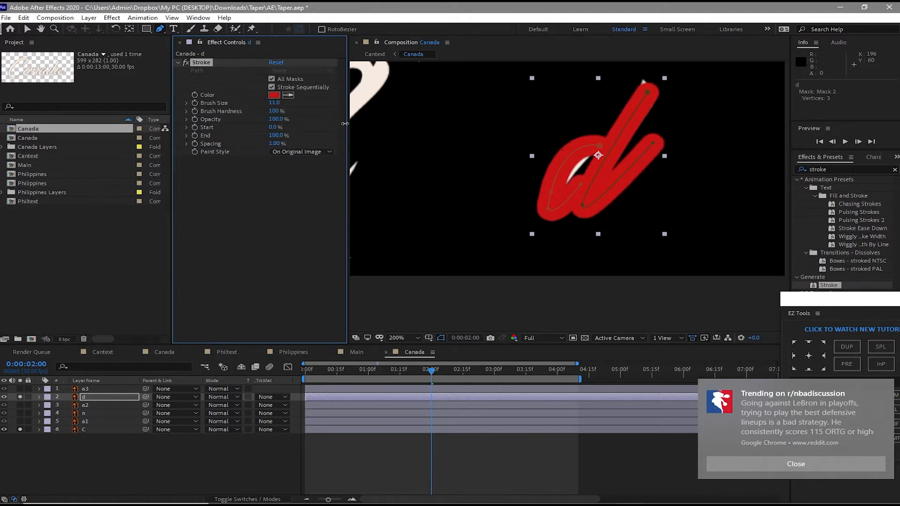
{"action": "left_click", "coordinate": [551, 193]}
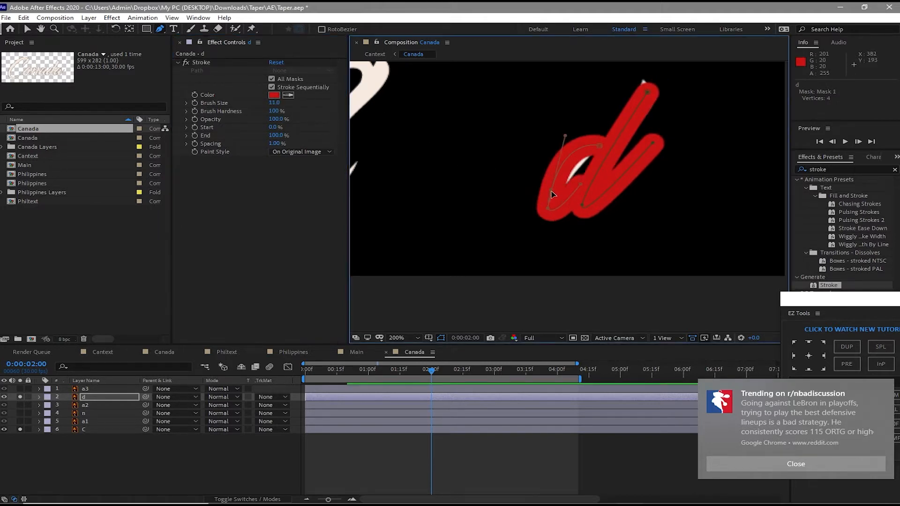
{"action": "left_click_drag", "start_coordinate": [566, 137], "coordinate": [574, 145]}
{"action": "mouse_move", "coordinate": [647, 93]}
{"action": "left_mouse_down"}
{"action": "mouse_move", "coordinate": [640, 88]}
{"action": "mouse_move", "coordinate": [655, 84]}
{"action": "left_mouse_up"}
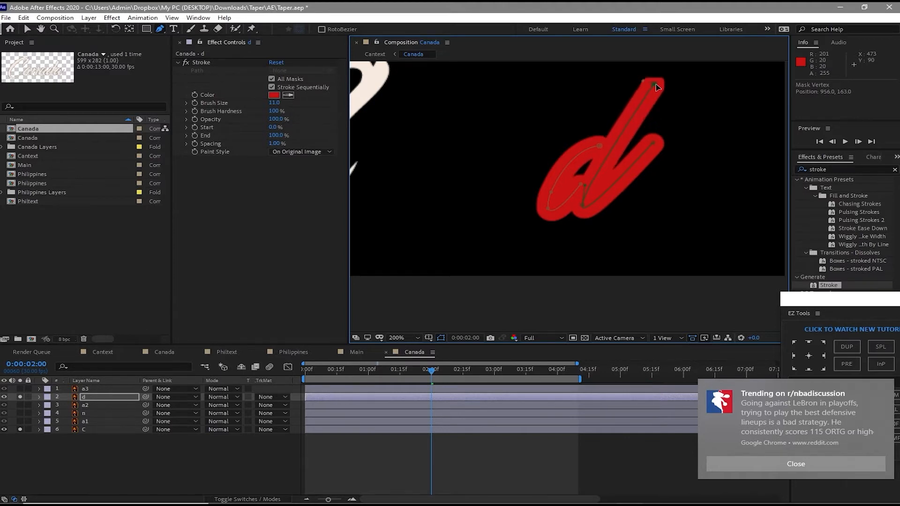
{"action": "mouse_move", "coordinate": [585, 206]}
{"action": "left_mouse_down"}
{"action": "mouse_move", "coordinate": [595, 213]}
{"action": "mouse_move", "coordinate": [584, 208]}
{"action": "left_mouse_up"}
{"action": "left_click_drag", "start_coordinate": [571, 177], "coordinate": [576, 174]}
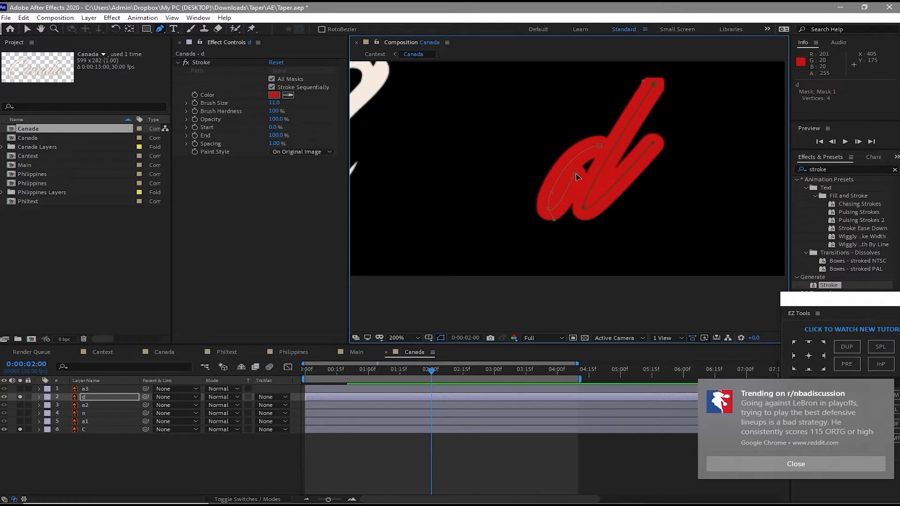
- Set the d layer's Stroke brush size to 11.7 and its paint style to Reveal Original Image
{"action": "left_click_drag", "start_coordinate": [274, 102], "coordinate": [286, 107]}
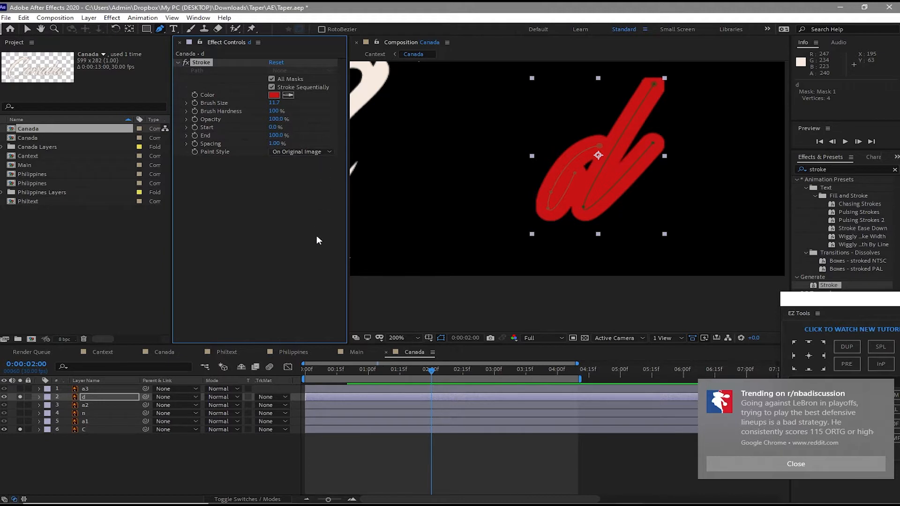
{"action": "left_click", "coordinate": [309, 151]}
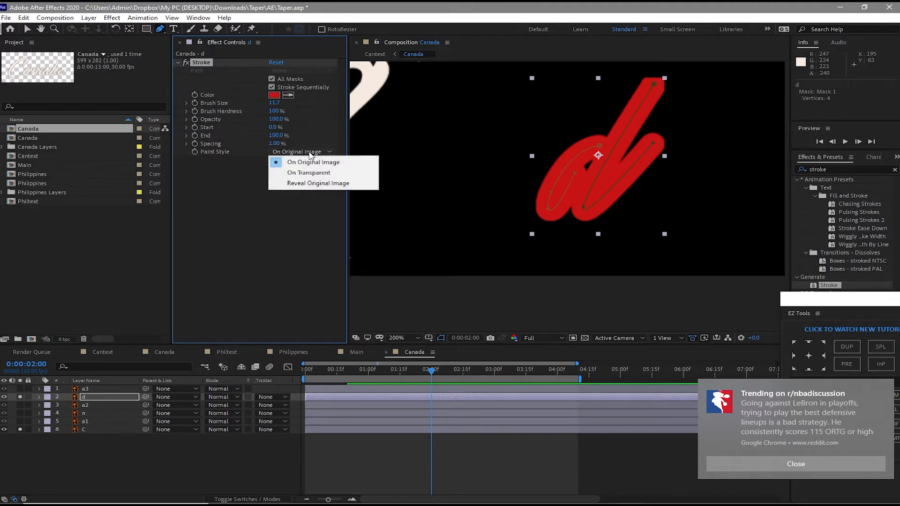
{"action": "left_click", "coordinate": [300, 181]}
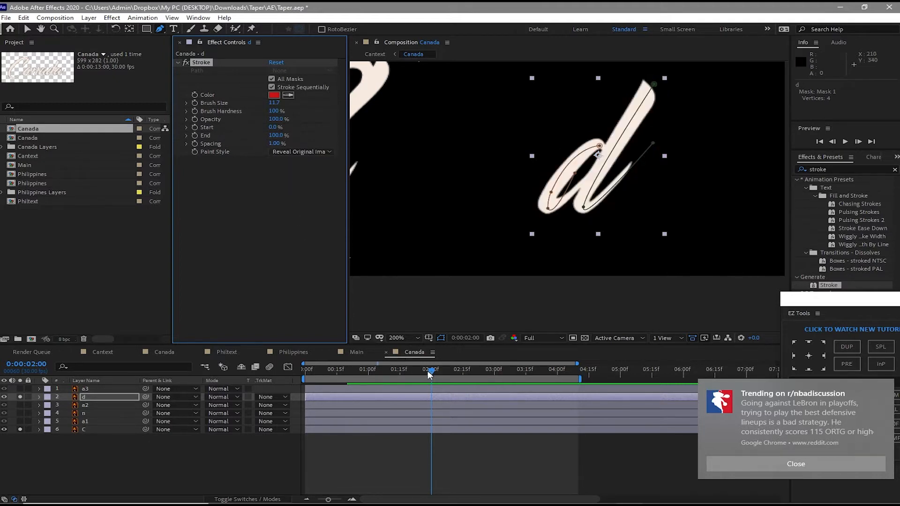
- Reveal the C layer's keyframes and move the current time to 0:00:00:22, two frames past its last End keyframe
{"action": "left_click", "coordinate": [386, 430]}
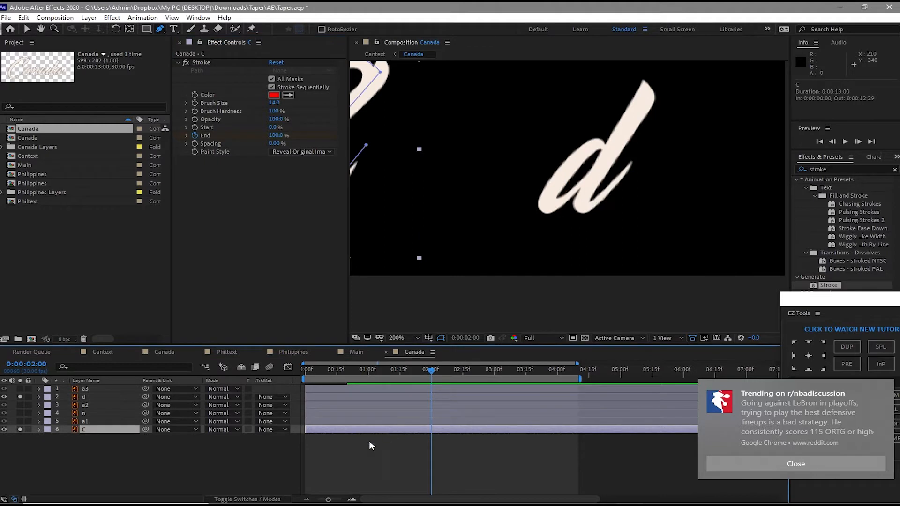
{"action": "key", "text": "u"}
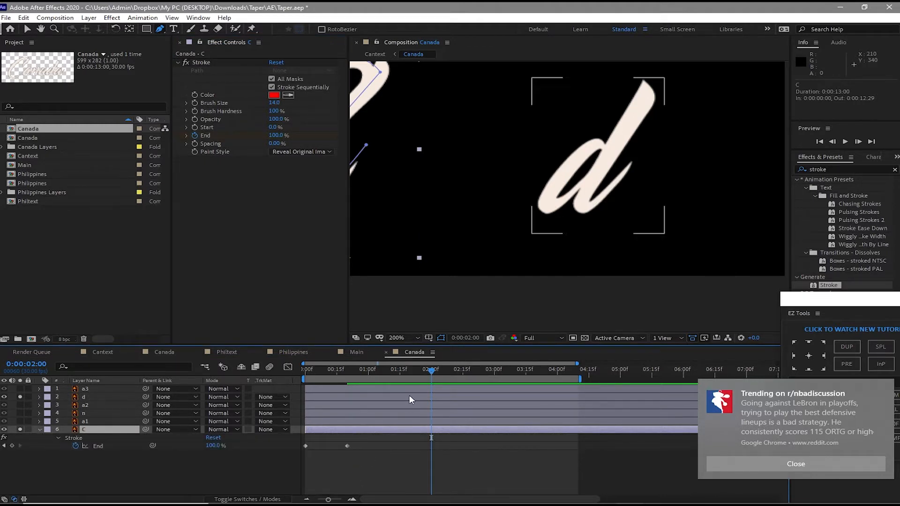
{"action": "key", "text": "Page_Up"}
{"action": "key", "text": "Page_Up"}
{"action": "key", "text": "Page_Up"}
{"action": "key", "text": "Page_Up"}
{"action": "key", "text": "j"}
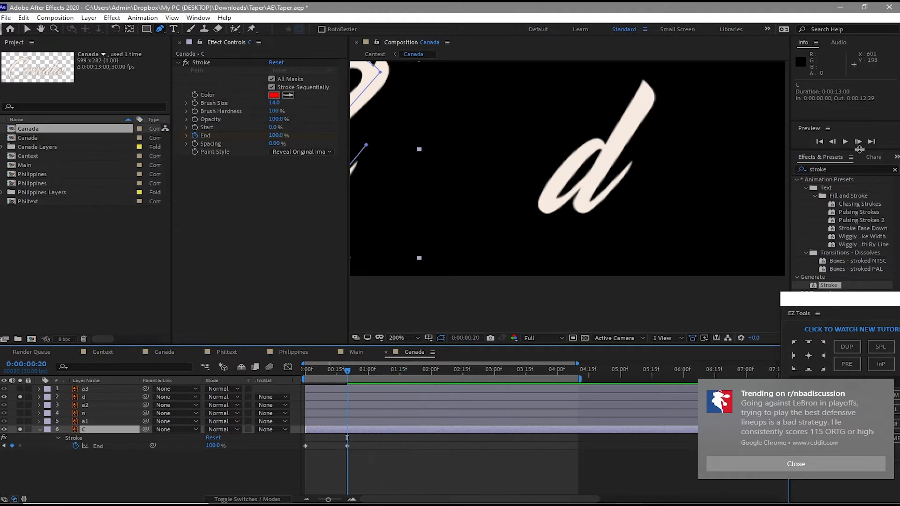
{"action": "left_click", "coordinate": [858, 142]}
{"action": "left_click", "coordinate": [859, 141]}
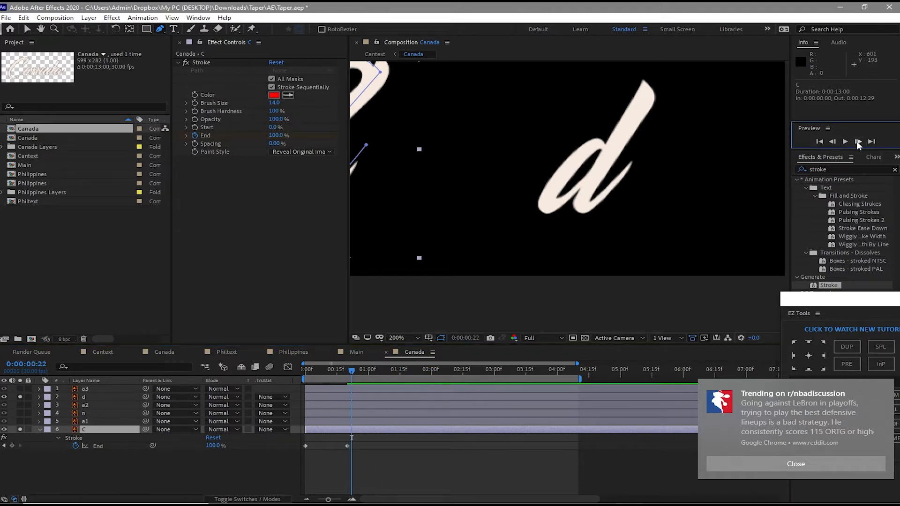
- Keyframe the d layer's Stroke End from 0% at 0:00:00:22 to 100% at 0:00:01:02
{"action": "left_click", "coordinate": [122, 398]}
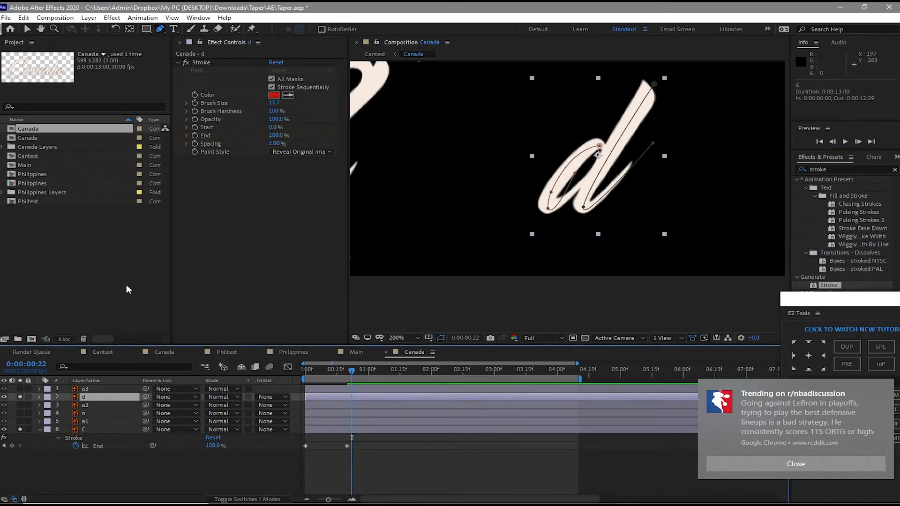
{"action": "left_click", "coordinate": [198, 136]}
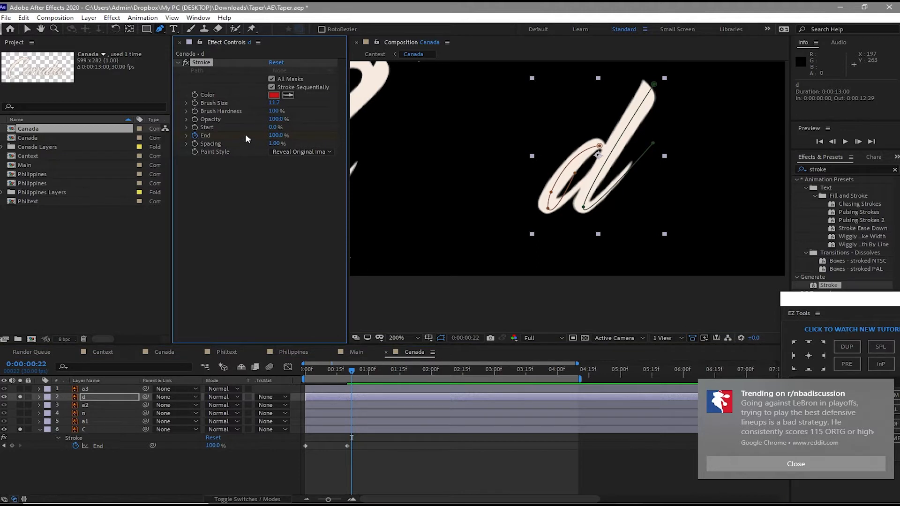
{"action": "left_click_drag", "start_coordinate": [274, 138], "coordinate": [234, 139]}
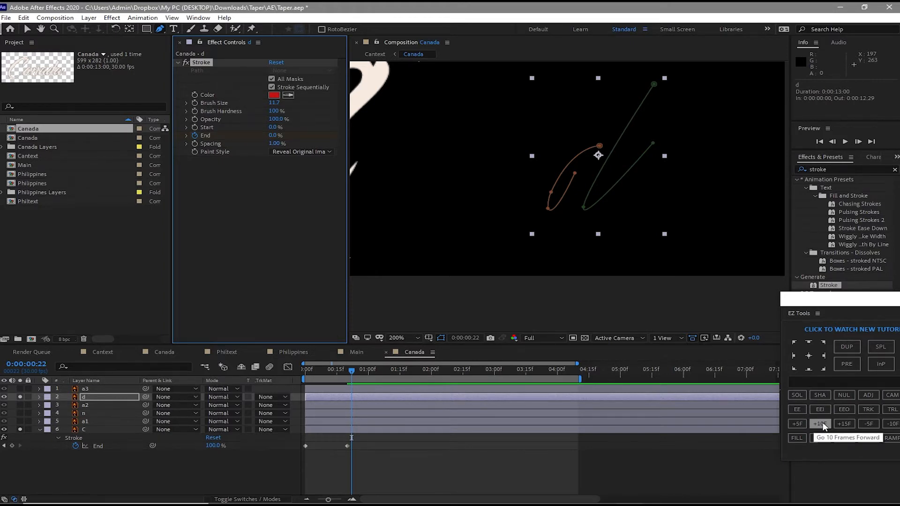
{"action": "left_click", "coordinate": [821, 424]}
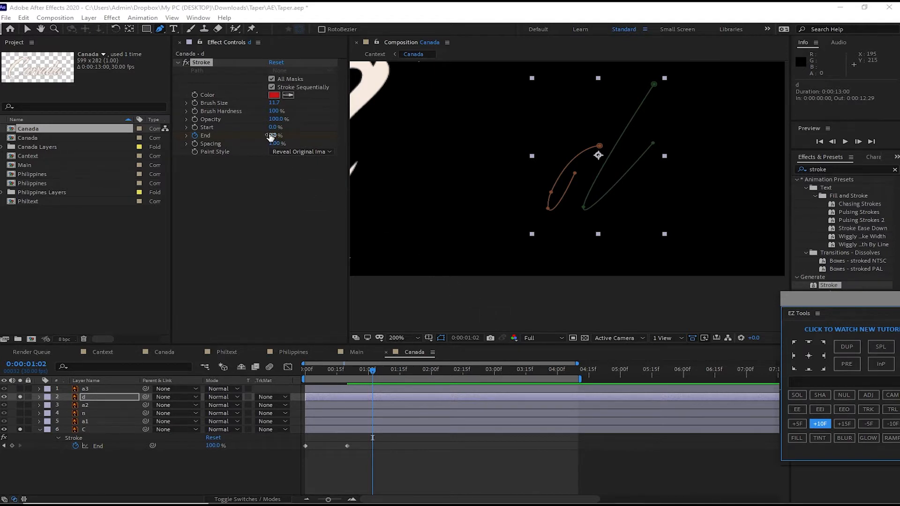
{"action": "left_click_drag", "start_coordinate": [271, 136], "coordinate": [445, 168]}
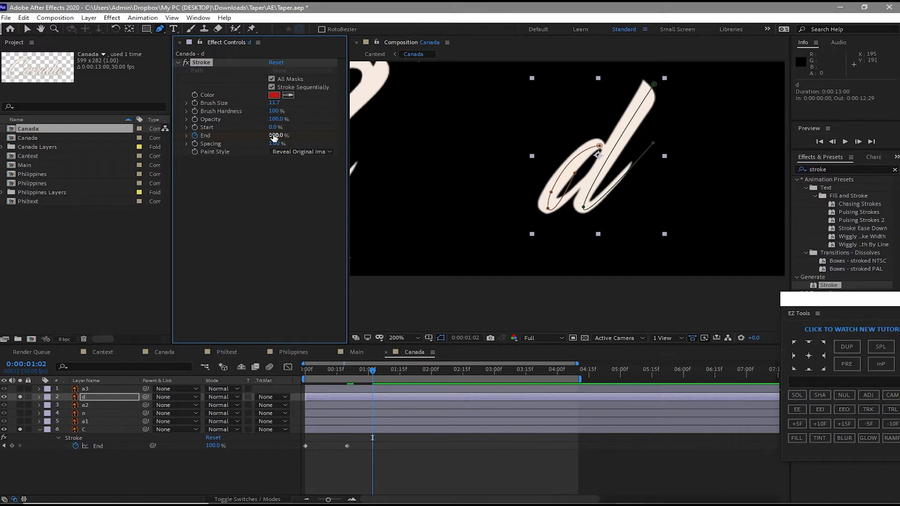
- Lower the d's Stroke End to 46% and move both end points of the bowl mask so its stroke stays off the stem
{"action": "mouse_move", "coordinate": [276, 136]}
{"action": "left_mouse_down"}
{"action": "mouse_move", "coordinate": [221, 128]}
{"action": "mouse_move", "coordinate": [246, 137]}
{"action": "left_mouse_up"}
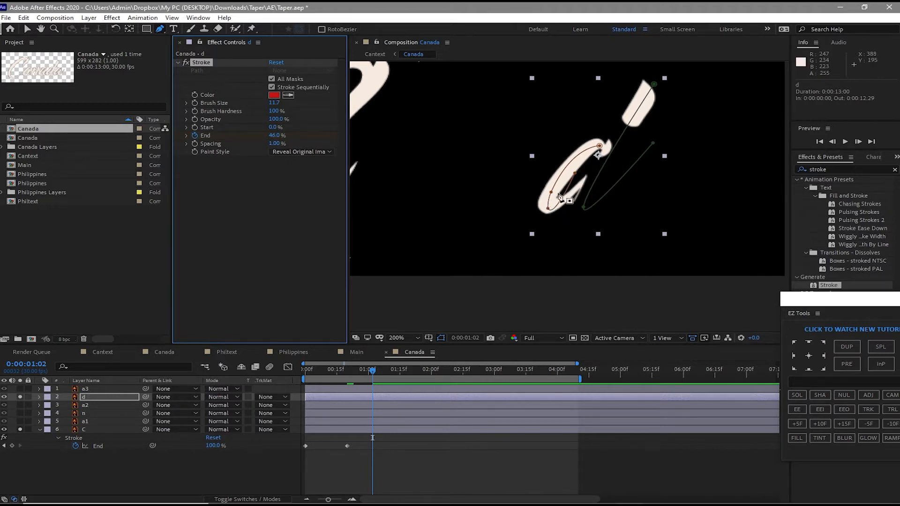
{"action": "left_click", "coordinate": [577, 177]}
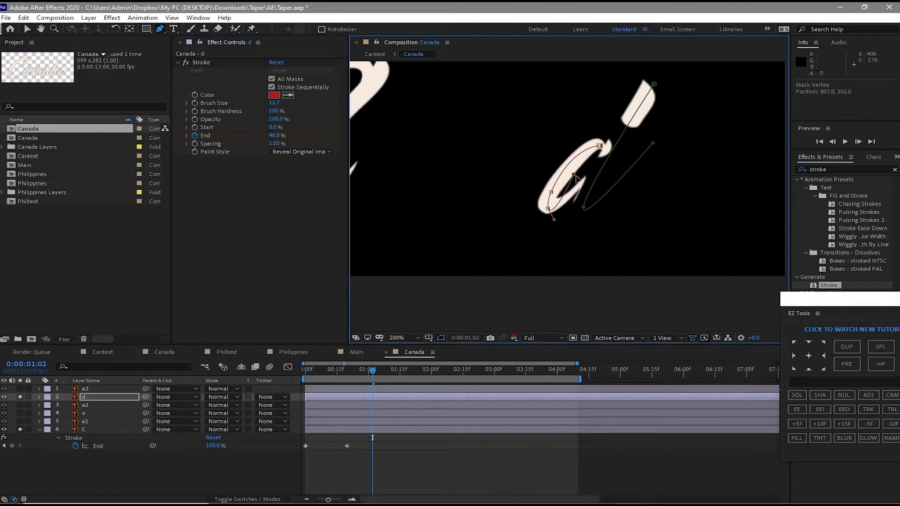
{"action": "left_click_drag", "start_coordinate": [576, 175], "coordinate": [582, 157]}
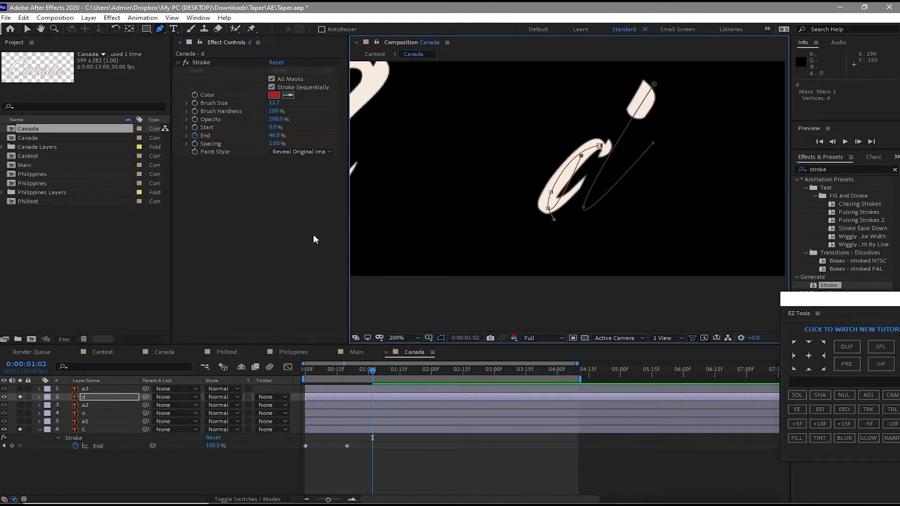
{"action": "left_click", "coordinate": [27, 28]}
{"action": "left_click_drag", "start_coordinate": [600, 145], "coordinate": [595, 140]}
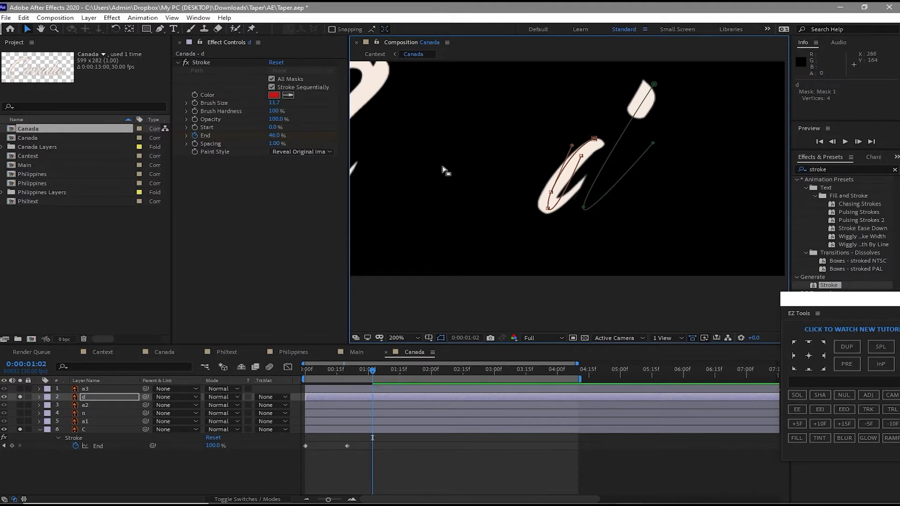
- Scrub and play back the timeline to preview the C and d writing animation
{"action": "left_click_drag", "start_coordinate": [375, 370], "coordinate": [397, 346]}
{"action": "key", "text": "space"}
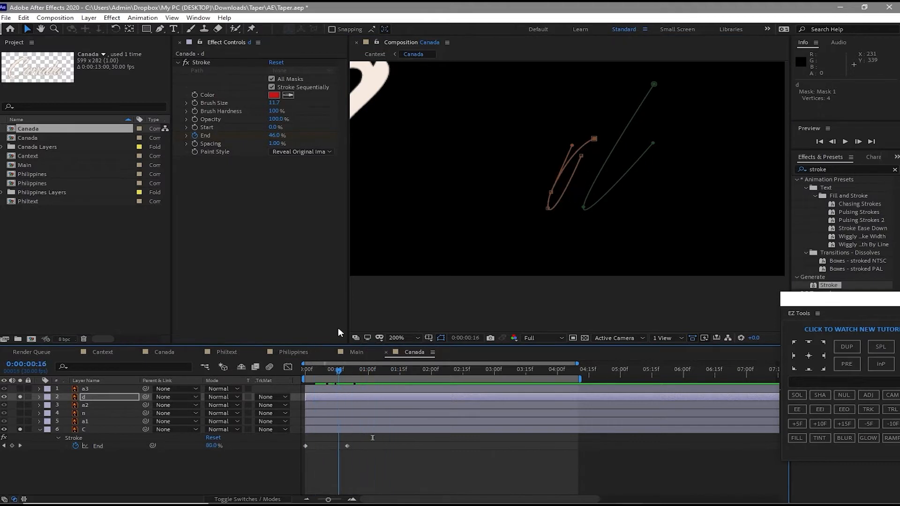
{"action": "key", "text": "space"}
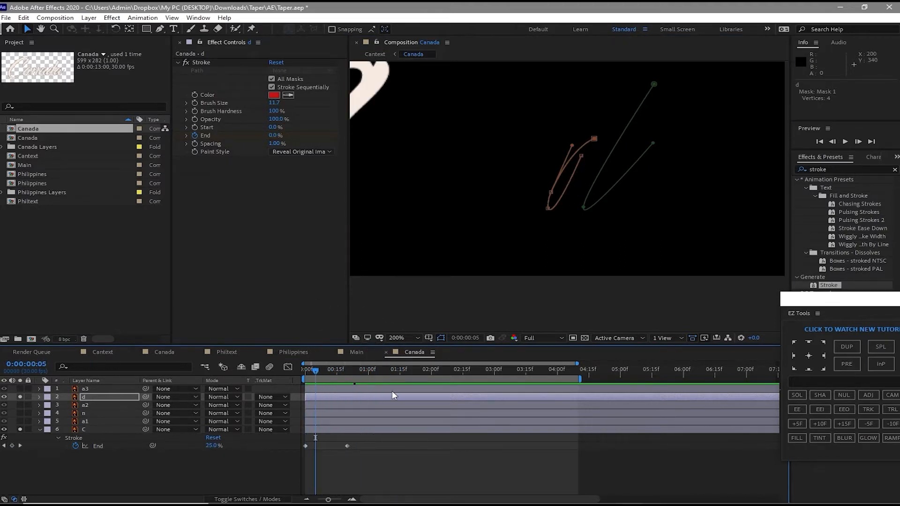
- Reveal the d layer's keyframes and set its Stroke End keyframe at 0:00:01:02 to 98%
{"action": "left_click", "coordinate": [402, 422]}
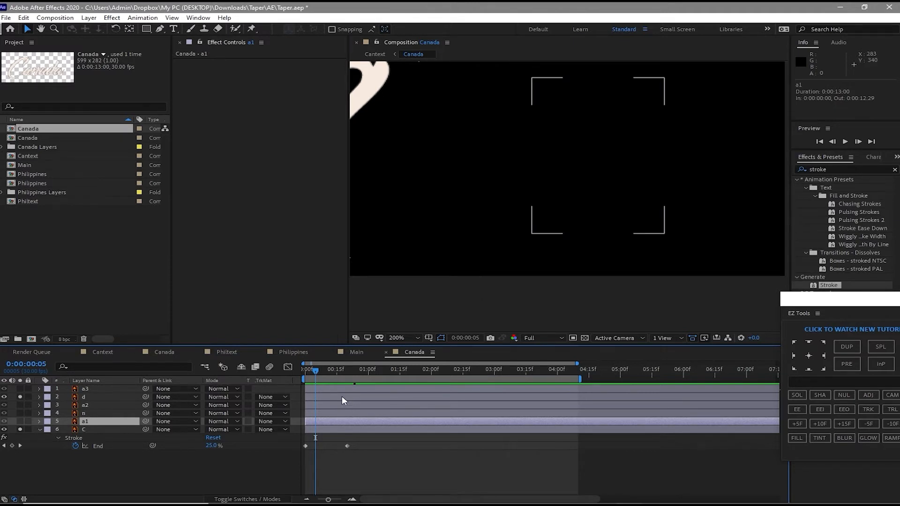
{"action": "left_click", "coordinate": [342, 396]}
{"action": "key", "text": "u"}
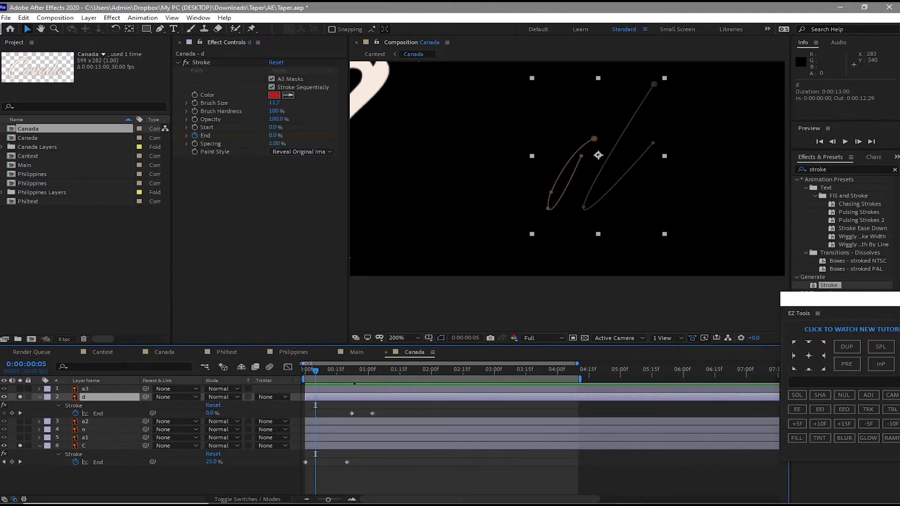
{"action": "mouse_move", "coordinate": [314, 368]}
{"action": "left_mouse_down"}
{"action": "mouse_move", "coordinate": [372, 387]}
{"action": "mouse_move", "coordinate": [356, 386]}
{"action": "left_mouse_up"}
{"action": "left_click", "coordinate": [20, 413]}
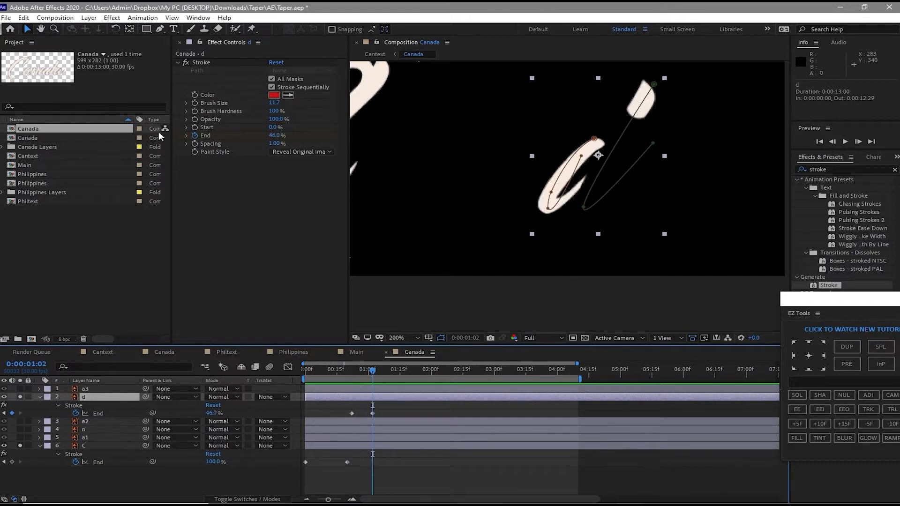
{"action": "left_click_drag", "start_coordinate": [275, 135], "coordinate": [298, 135]}
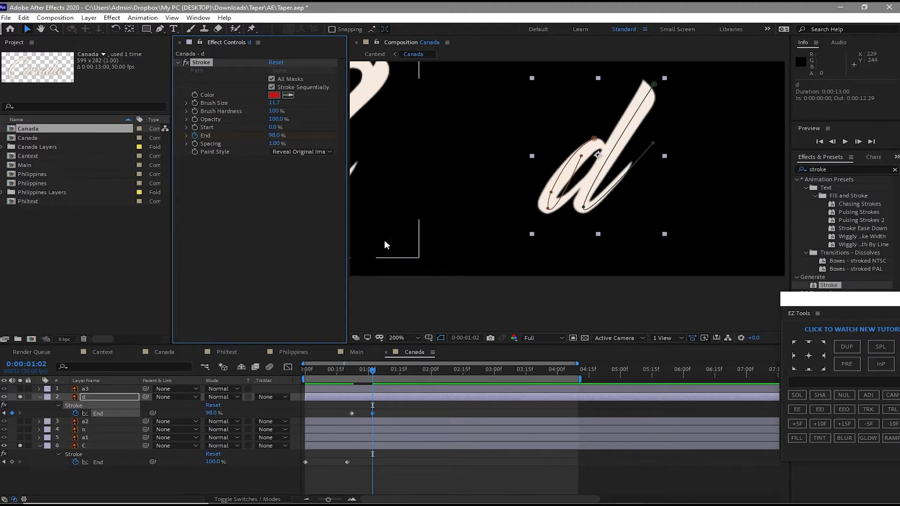
- Solo the a1 layer in place of C and apply the Stroke effect to it
{"action": "left_click", "coordinate": [21, 437]}
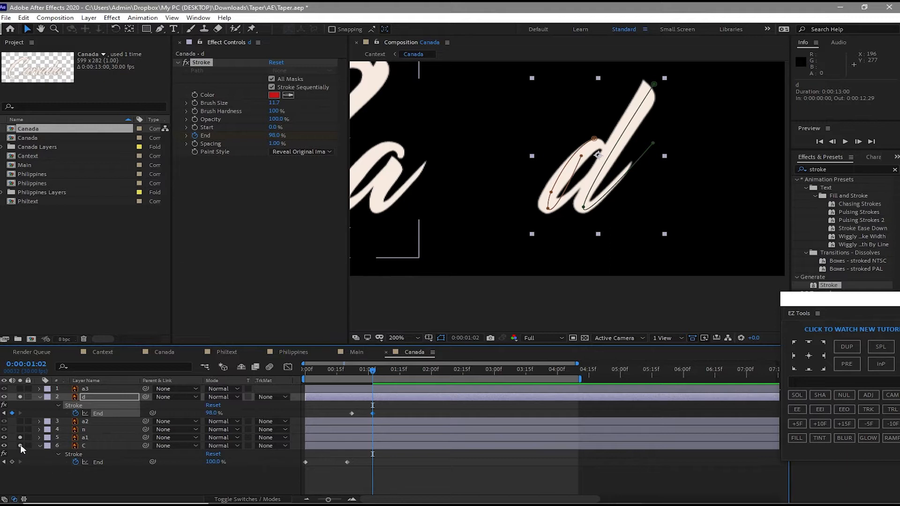
{"action": "key", "text": "h"}
{"action": "left_click_drag", "start_coordinate": [403, 242], "coordinate": [541, 264]}
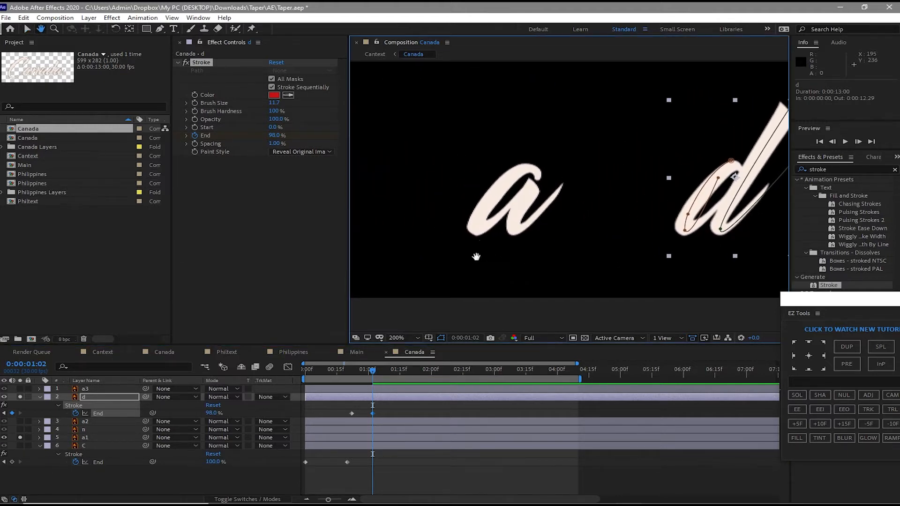
{"action": "left_click", "coordinate": [27, 29]}
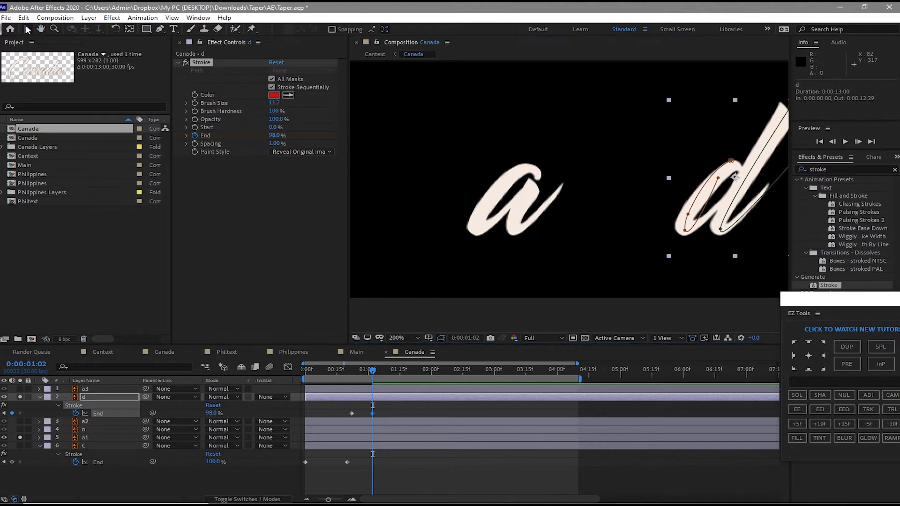
{"action": "left_click", "coordinate": [126, 438]}
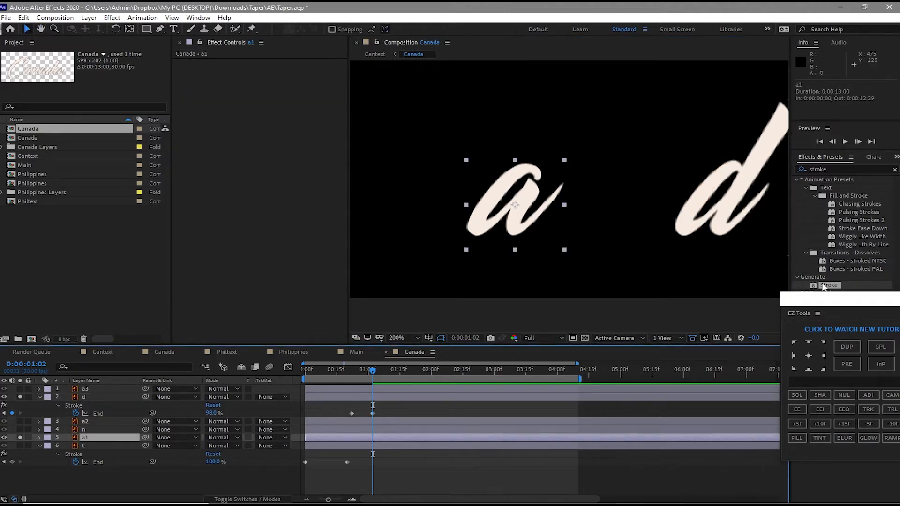
{"action": "mouse_move", "coordinate": [824, 287]}
{"action": "left_mouse_down"}
{"action": "mouse_move", "coordinate": [287, 261]}
{"action": "mouse_move", "coordinate": [255, 248]}
{"action": "left_mouse_up"}
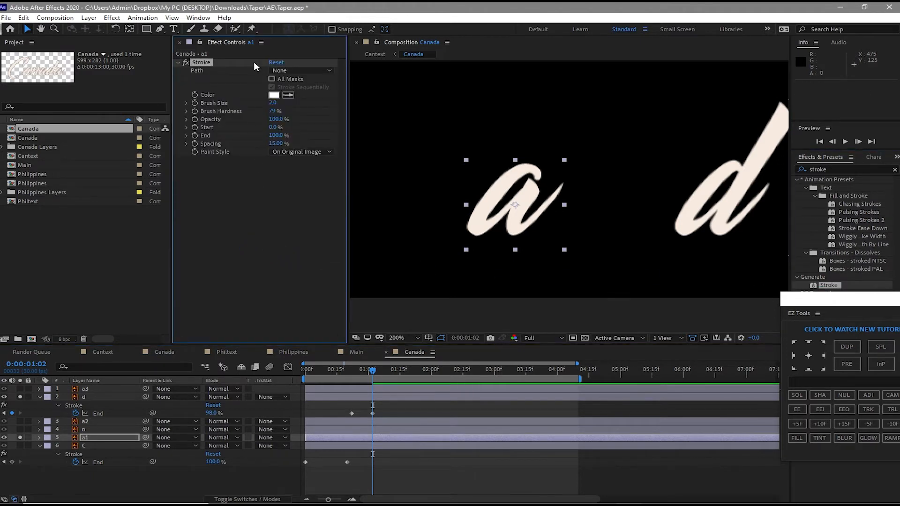
- Enable All Masks for the a1 layer's Stroke and set its color to red E91010
{"action": "left_click", "coordinate": [271, 79]}
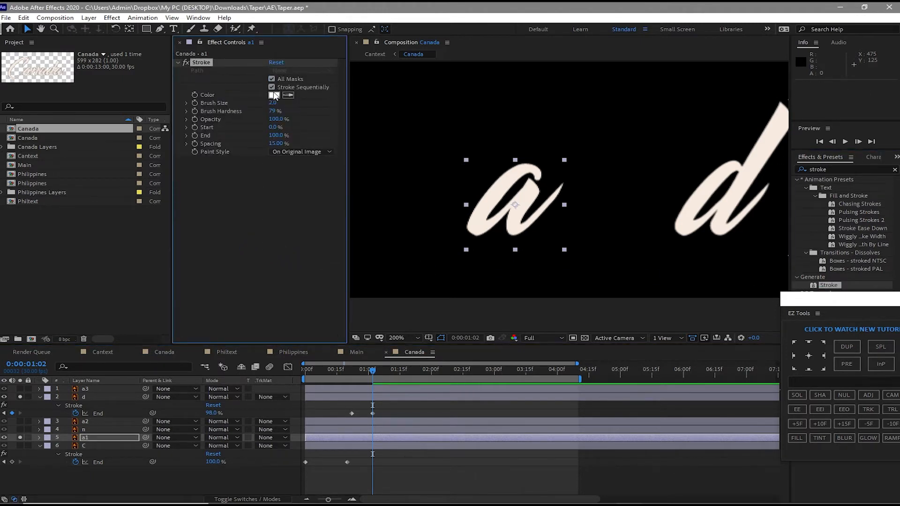
{"action": "left_click", "coordinate": [275, 96]}
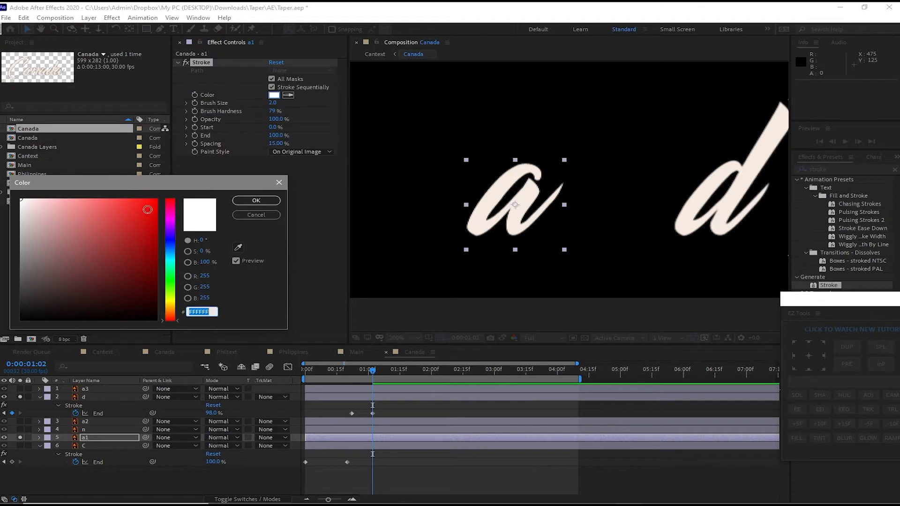
{"action": "left_click", "coordinate": [147, 210]}
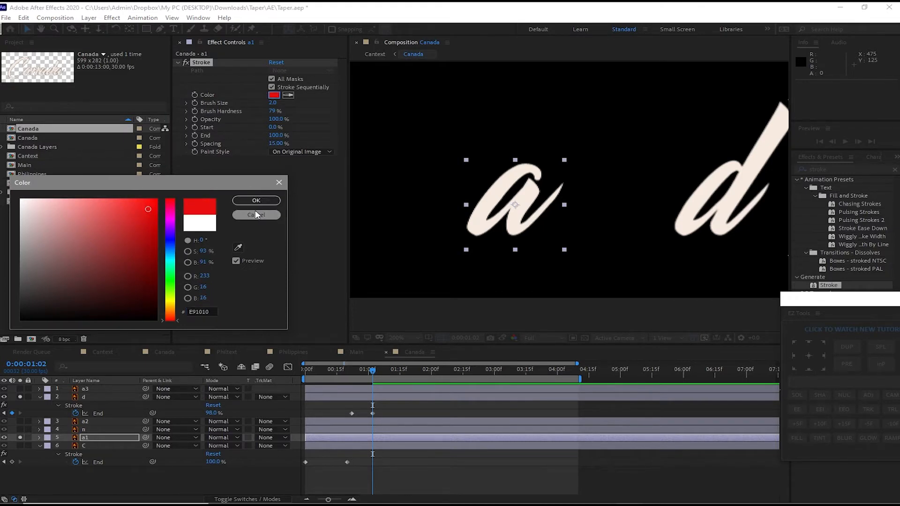
{"action": "left_click", "coordinate": [247, 202]}
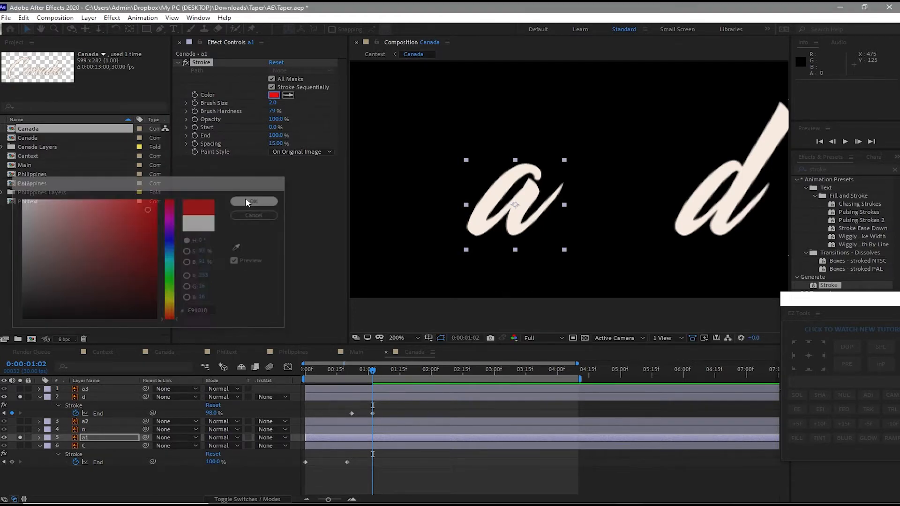
- Set the a1 Stroke effect's Brush Hardness to 100% and its Spacing to 2%
{"action": "left_click_drag", "start_coordinate": [271, 111], "coordinate": [427, 121]}
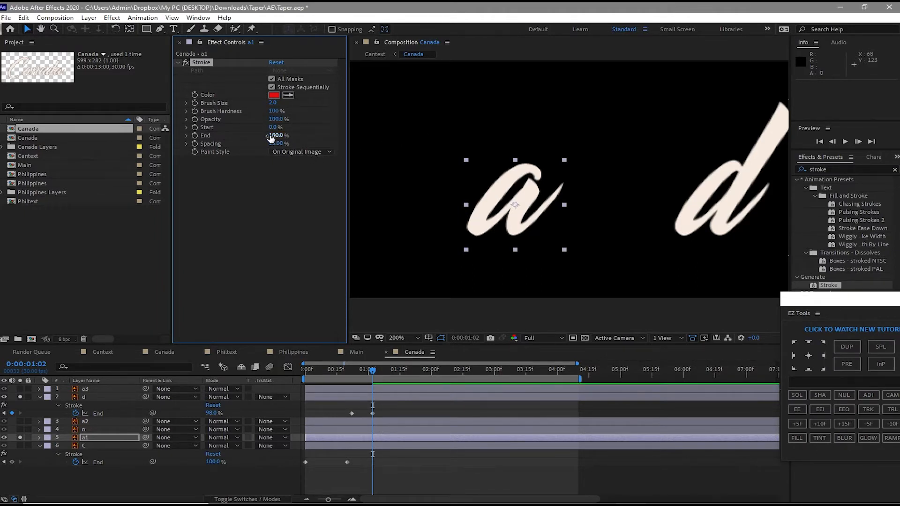
{"action": "left_click_drag", "start_coordinate": [273, 140], "coordinate": [163, 153]}
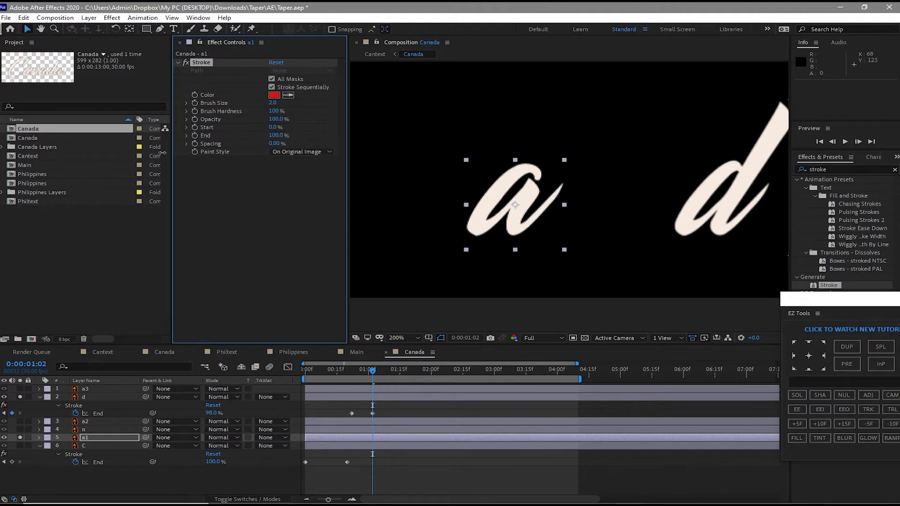
- Trace the a1 letter's writing path with the Pen tool as an open six-vertex mask, from the upper tip past the end of its exit tail
{"action": "left_click", "coordinate": [160, 29]}
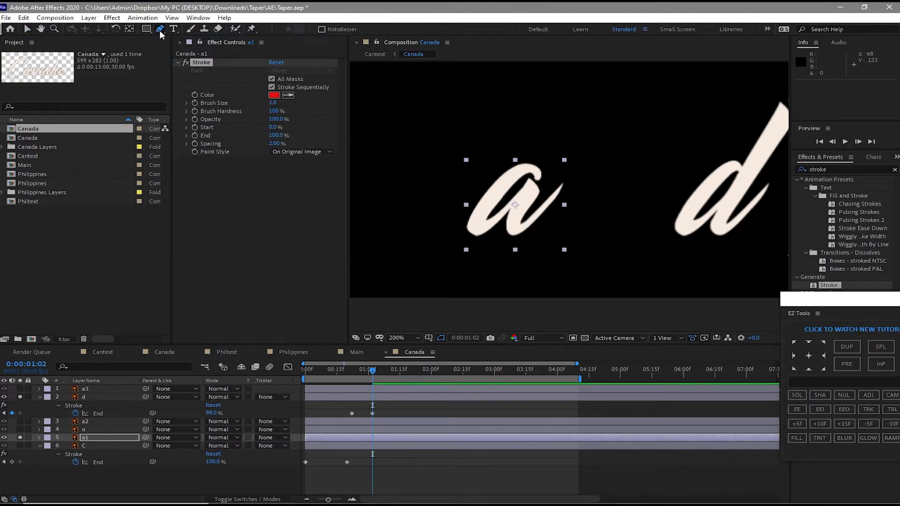
{"action": "left_click", "coordinate": [543, 180]}
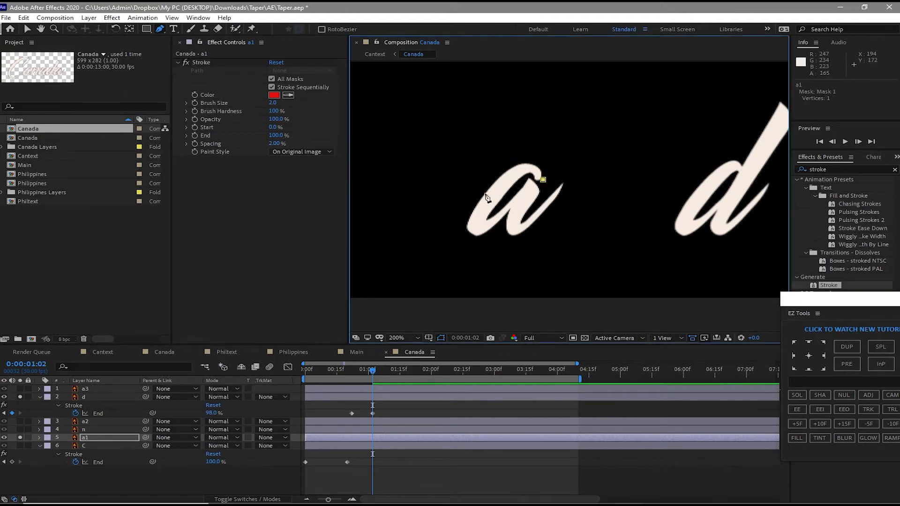
{"action": "mouse_move", "coordinate": [494, 195]}
{"action": "left_mouse_down"}
{"action": "mouse_move", "coordinate": [450, 255]}
{"action": "mouse_move", "coordinate": [448, 242]}
{"action": "mouse_move", "coordinate": [461, 247]}
{"action": "mouse_move", "coordinate": [479, 236]}
{"action": "mouse_move", "coordinate": [466, 250]}
{"action": "mouse_move", "coordinate": [478, 215]}
{"action": "left_mouse_up"}
{"action": "left_click", "coordinate": [531, 192]}
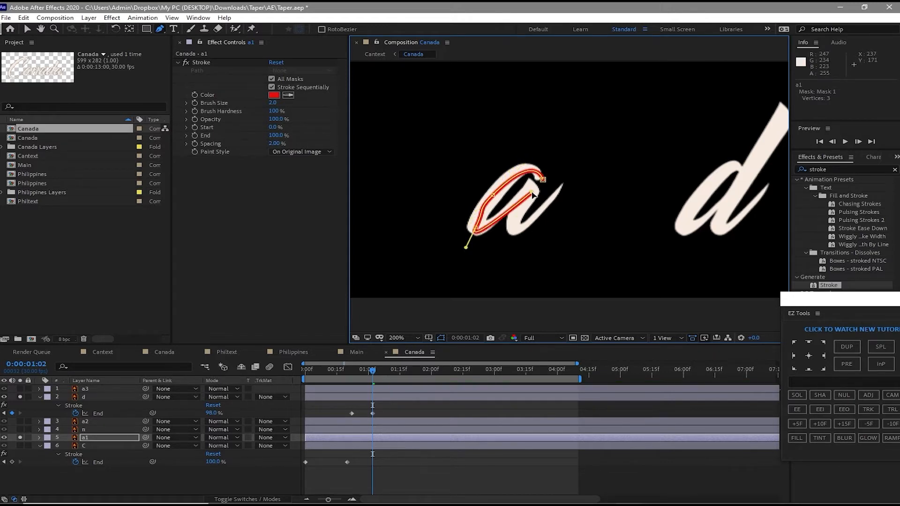
{"action": "left_click", "coordinate": [517, 233]}
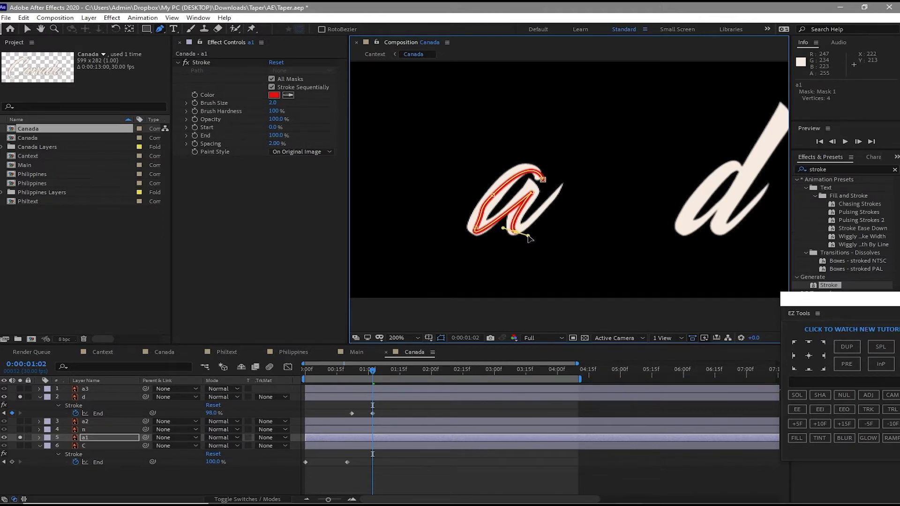
{"action": "left_click", "coordinate": [575, 181]}
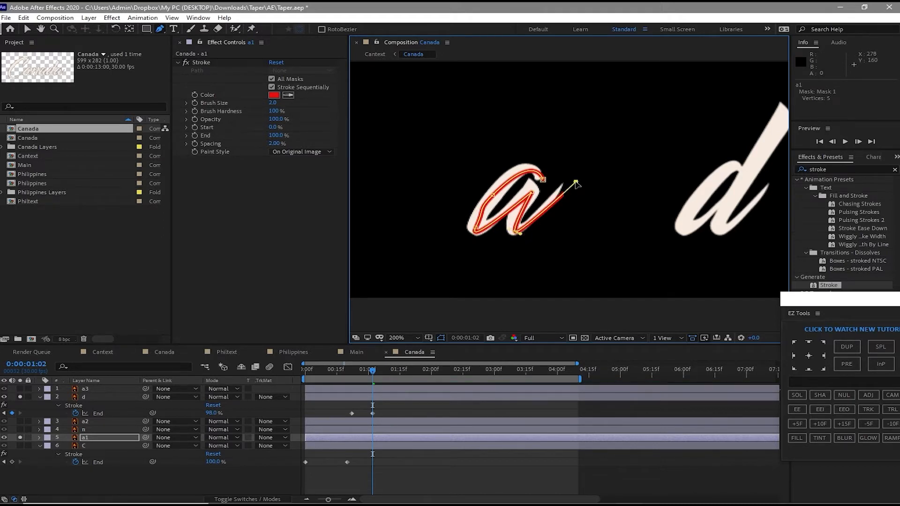
{"action": "mouse_move", "coordinate": [576, 182]}
{"action": "left_mouse_down"}
{"action": "mouse_move", "coordinate": [586, 186]}
{"action": "mouse_move", "coordinate": [579, 175]}
{"action": "left_mouse_up"}
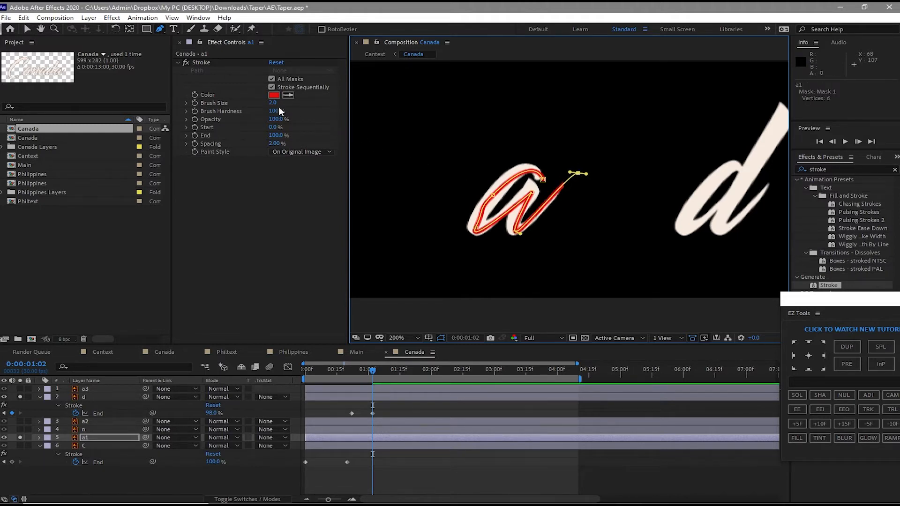
- Set the a1 Stroke's Brush Size to 12.3 and adjust the mask's vertices and curve handles so the stroke covers the letter
{"action": "left_click_drag", "start_coordinate": [275, 106], "coordinate": [339, 110]}
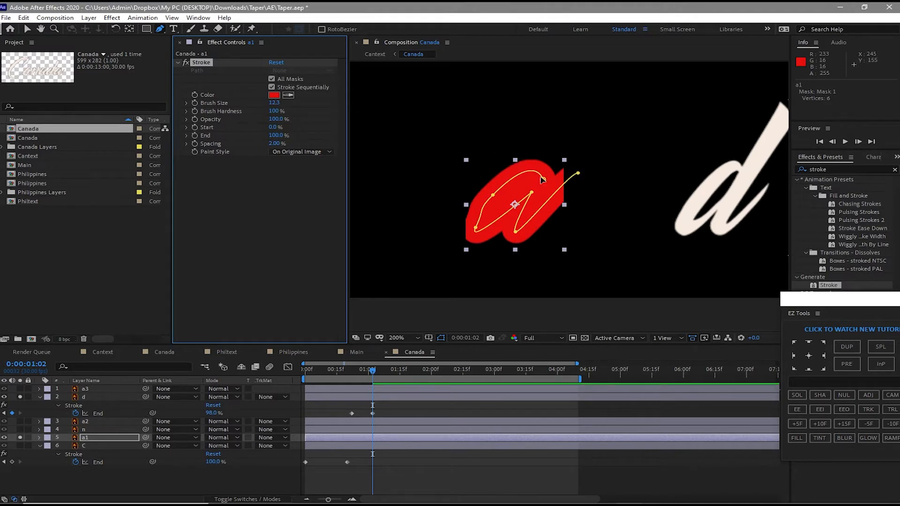
{"action": "left_click_drag", "start_coordinate": [543, 181], "coordinate": [532, 170]}
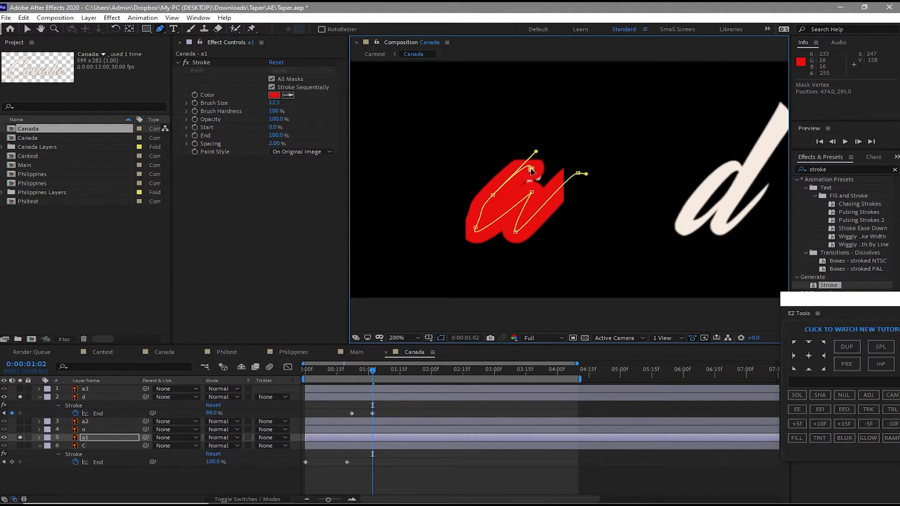
{"action": "left_click_drag", "start_coordinate": [532, 169], "coordinate": [535, 171]}
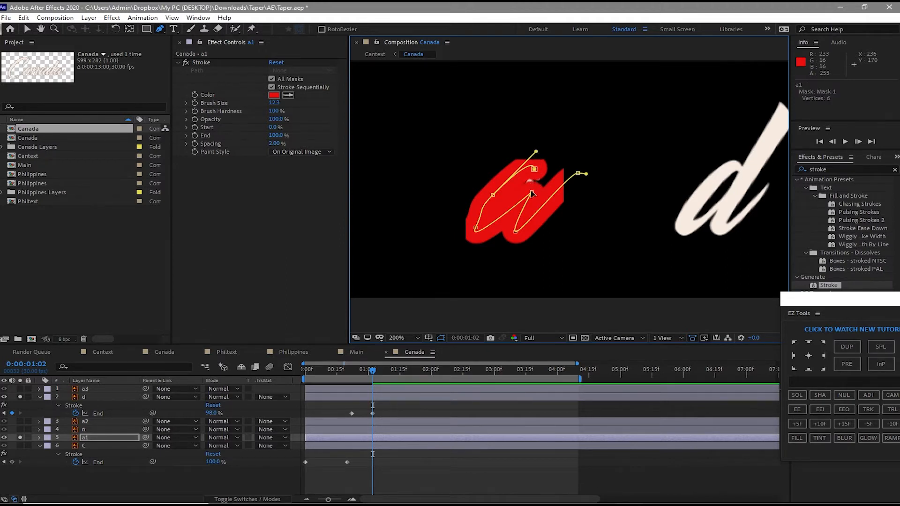
{"action": "mouse_move", "coordinate": [531, 193]}
{"action": "left_mouse_down"}
{"action": "mouse_move", "coordinate": [481, 212]}
{"action": "mouse_move", "coordinate": [472, 224]}
{"action": "mouse_move", "coordinate": [493, 245]}
{"action": "mouse_move", "coordinate": [479, 236]}
{"action": "mouse_move", "coordinate": [472, 269]}
{"action": "mouse_move", "coordinate": [453, 276]}
{"action": "mouse_move", "coordinate": [421, 254]}
{"action": "mouse_move", "coordinate": [427, 257]}
{"action": "left_mouse_up"}
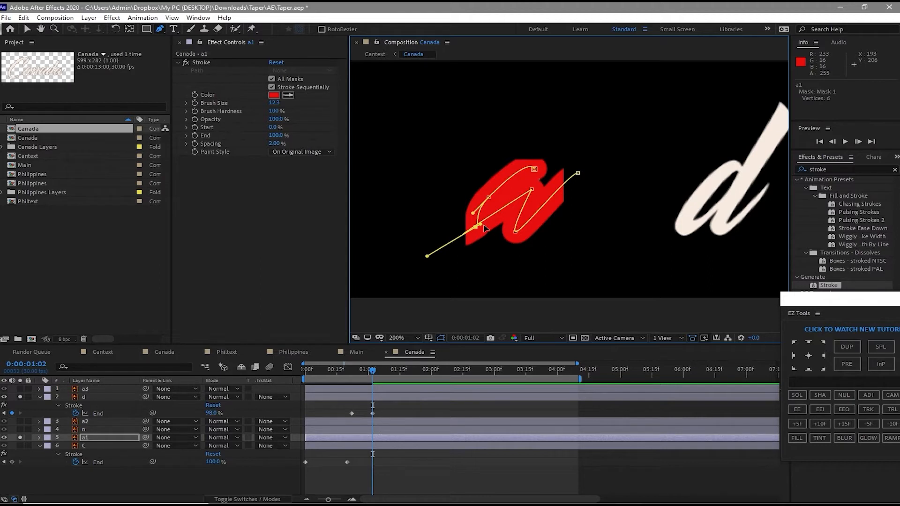
{"action": "mouse_move", "coordinate": [482, 228]}
{"action": "left_mouse_down"}
{"action": "mouse_move", "coordinate": [412, 225]}
{"action": "mouse_move", "coordinate": [471, 181]}
{"action": "mouse_move", "coordinate": [437, 268]}
{"action": "mouse_move", "coordinate": [426, 266]}
{"action": "mouse_move", "coordinate": [446, 243]}
{"action": "mouse_move", "coordinate": [486, 228]}
{"action": "left_mouse_up"}
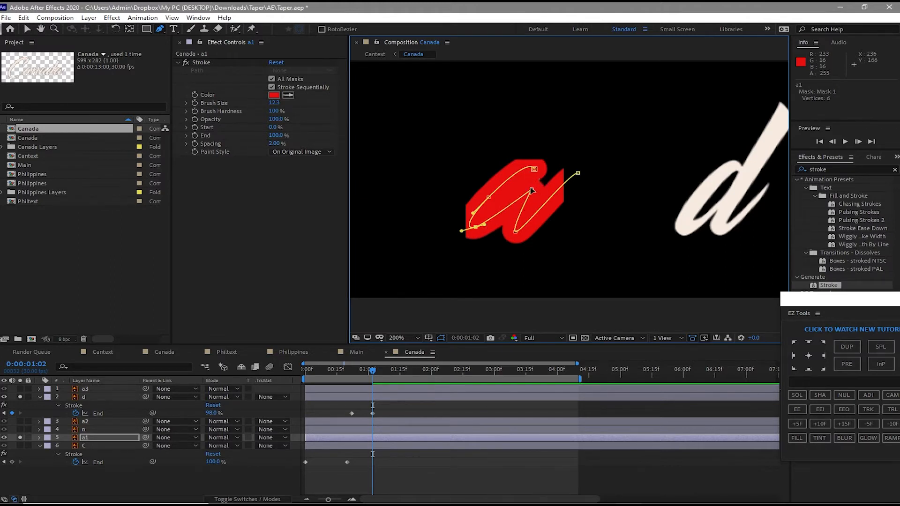
- Set the a1 Stroke's Paint Style to Reveal Original Image and scrub its End value to check the reveal
{"action": "left_click", "coordinate": [324, 151]}
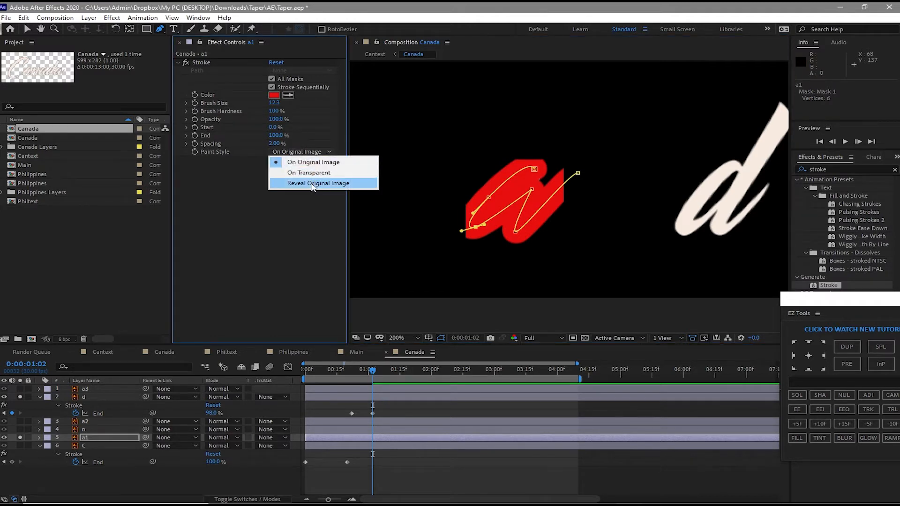
{"action": "left_click", "coordinate": [313, 184]}
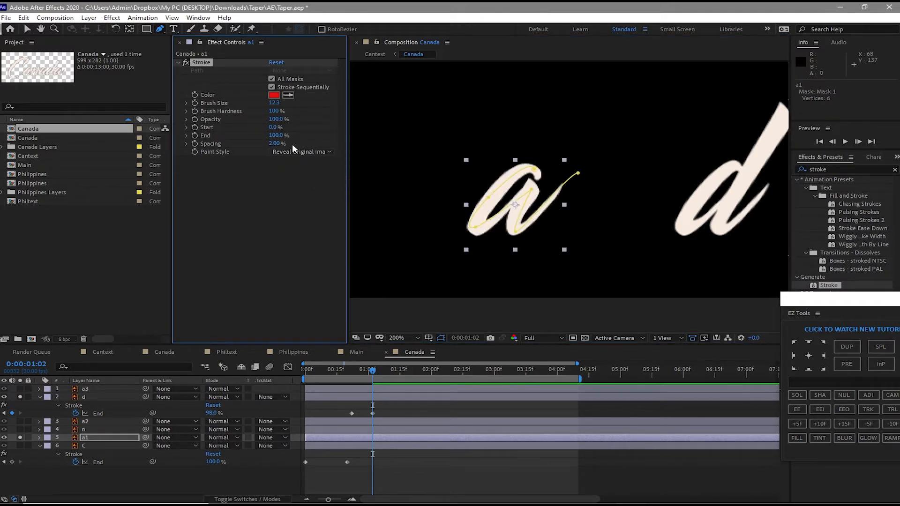
{"action": "mouse_move", "coordinate": [275, 135]}
{"action": "left_mouse_down"}
{"action": "mouse_move", "coordinate": [198, 120]}
{"action": "mouse_move", "coordinate": [266, 141]}
{"action": "left_mouse_up"}
{"action": "left_click", "coordinate": [355, 434]}
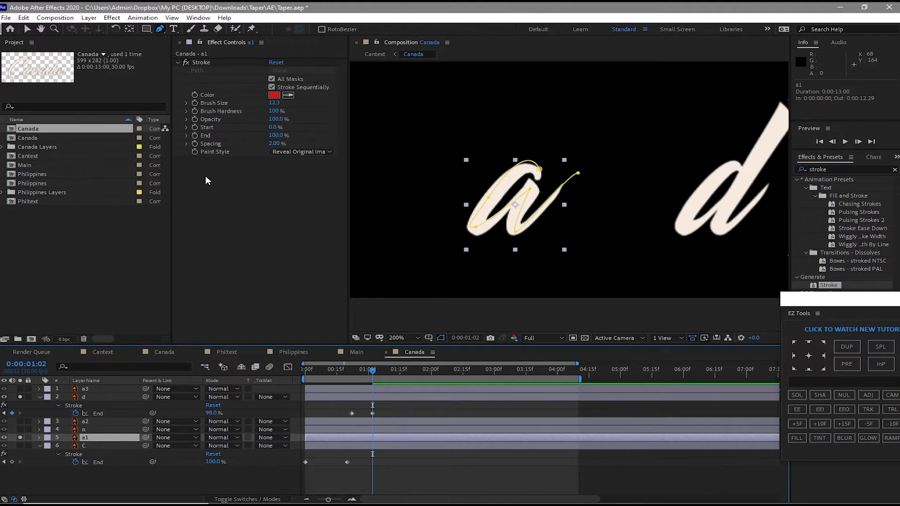
- Keyframe the a1 Stroke's End from 0% at 0:00:01:02 to 100% at 0:00:01:12, then reveal the keyframes and preview the animation
{"action": "left_click", "coordinate": [195, 136]}
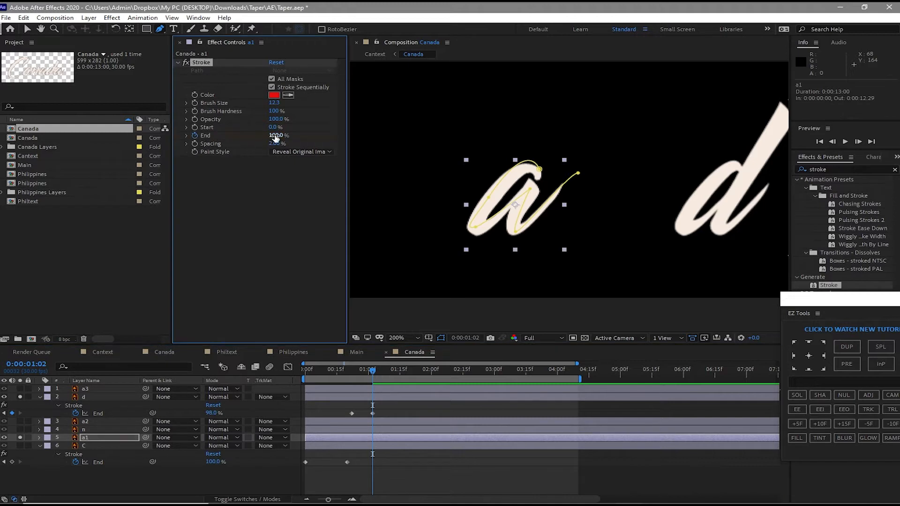
{"action": "left_click_drag", "start_coordinate": [276, 138], "coordinate": [187, 138]}
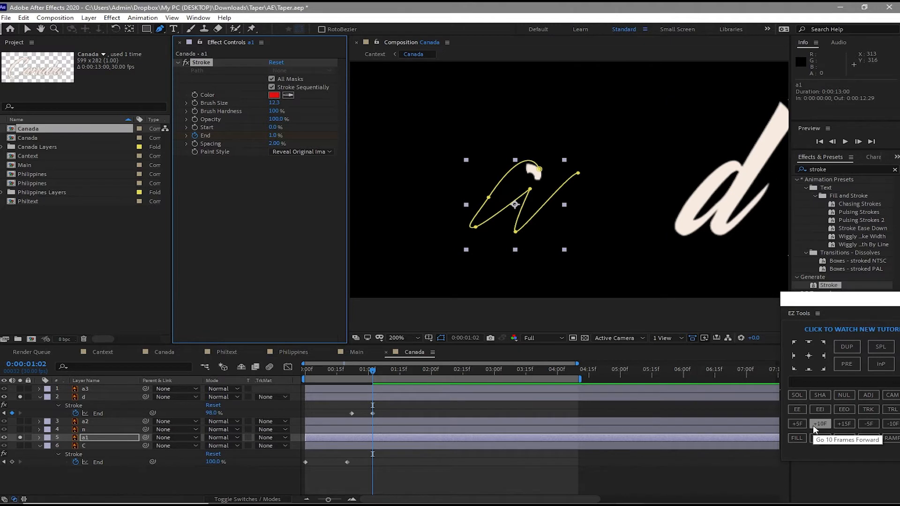
{"action": "left_click", "coordinate": [813, 426]}
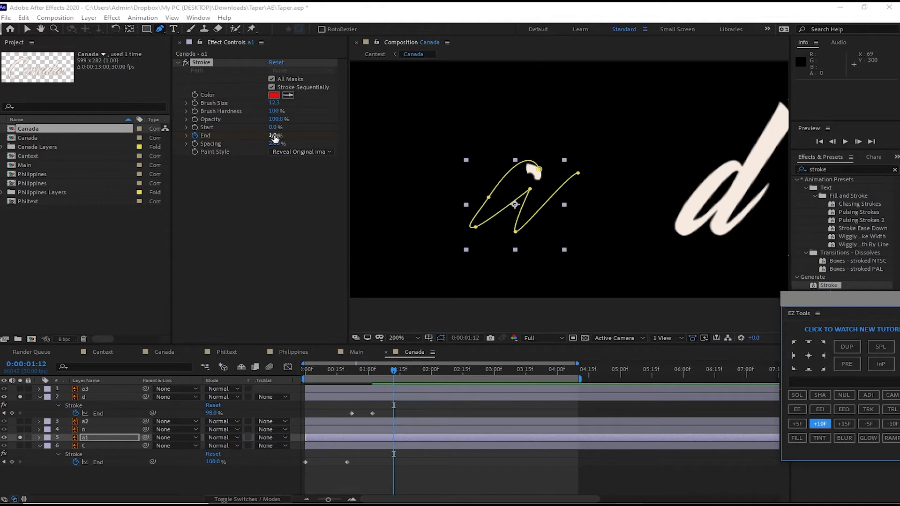
{"action": "left_click_drag", "start_coordinate": [275, 138], "coordinate": [382, 151]}
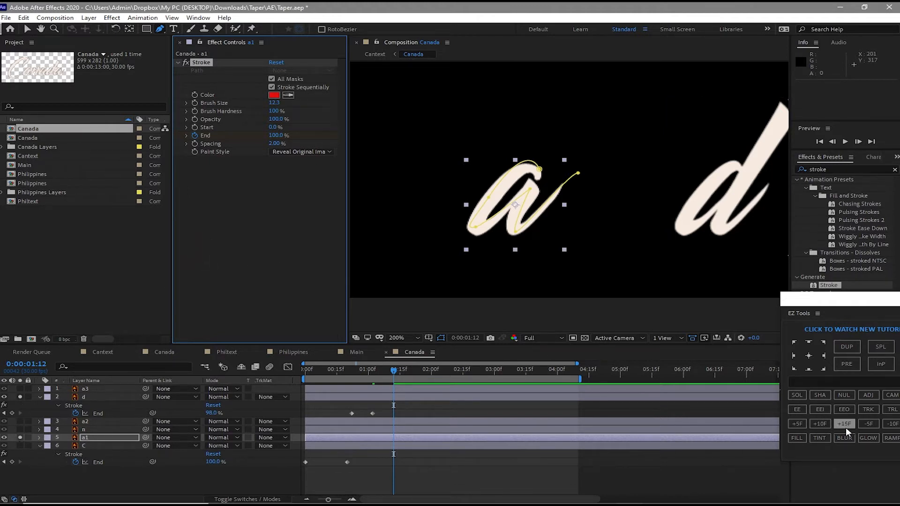
{"action": "left_click", "coordinate": [890, 427]}
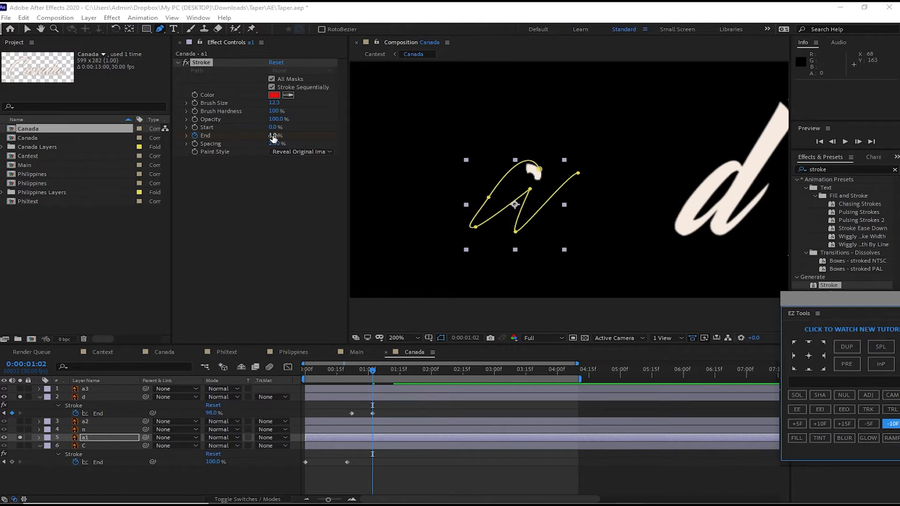
{"action": "left_click_drag", "start_coordinate": [273, 136], "coordinate": [244, 128]}
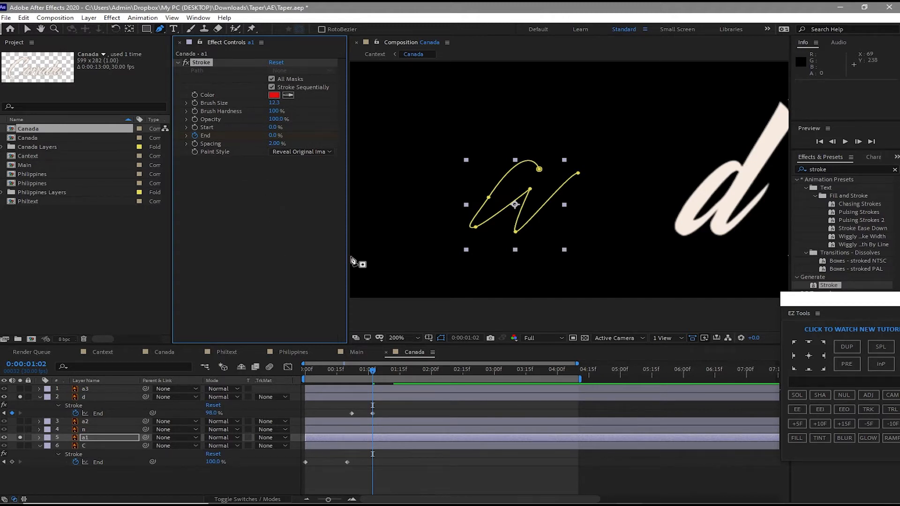
{"action": "key", "text": "u"}
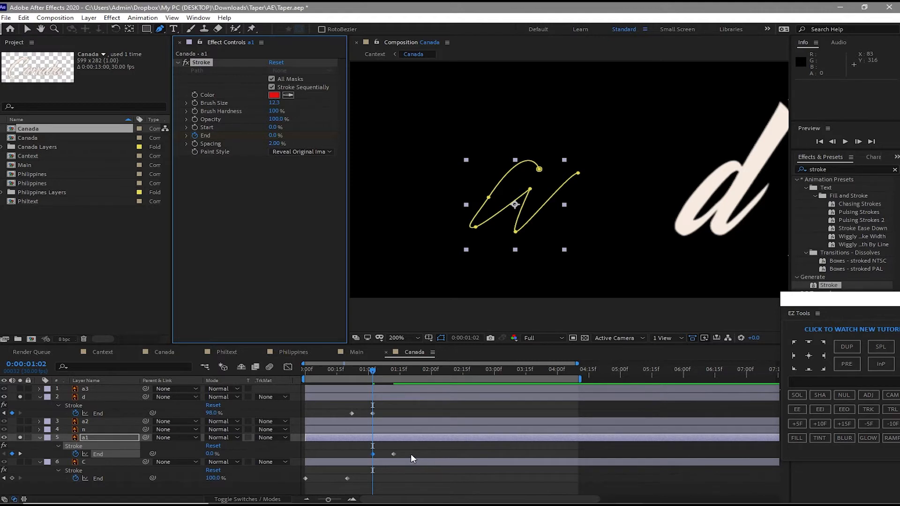
{"action": "key", "text": "space"}
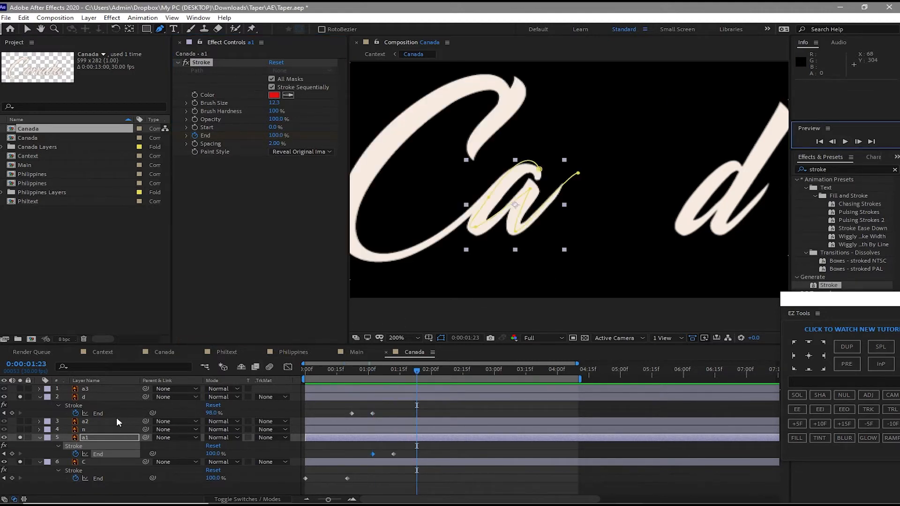
- Solo the n layer in place of a1 and C and apply the Stroke effect to it
{"action": "left_click", "coordinate": [22, 429]}
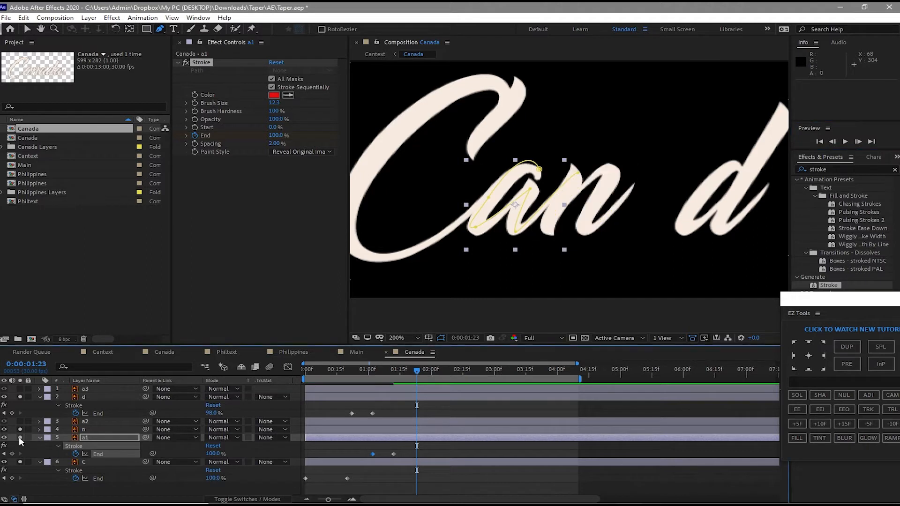
{"action": "left_click", "coordinate": [20, 438]}
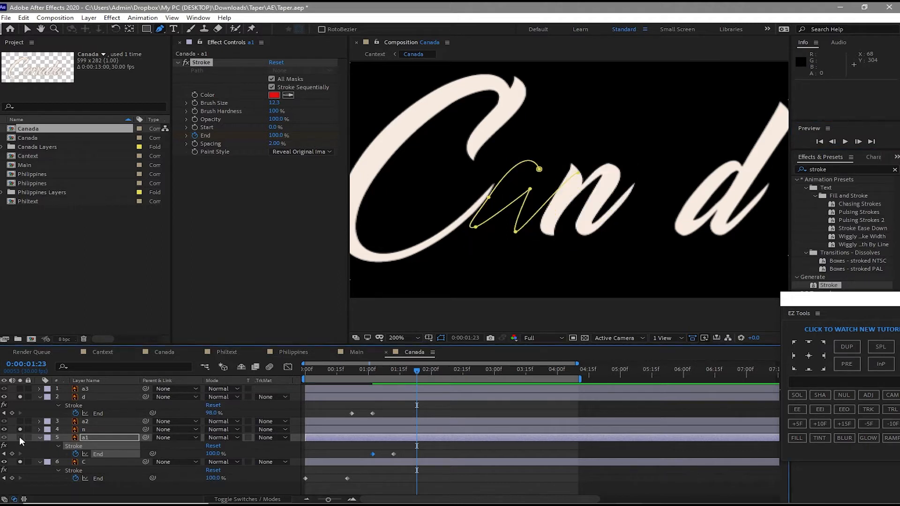
{"action": "left_click", "coordinate": [20, 462]}
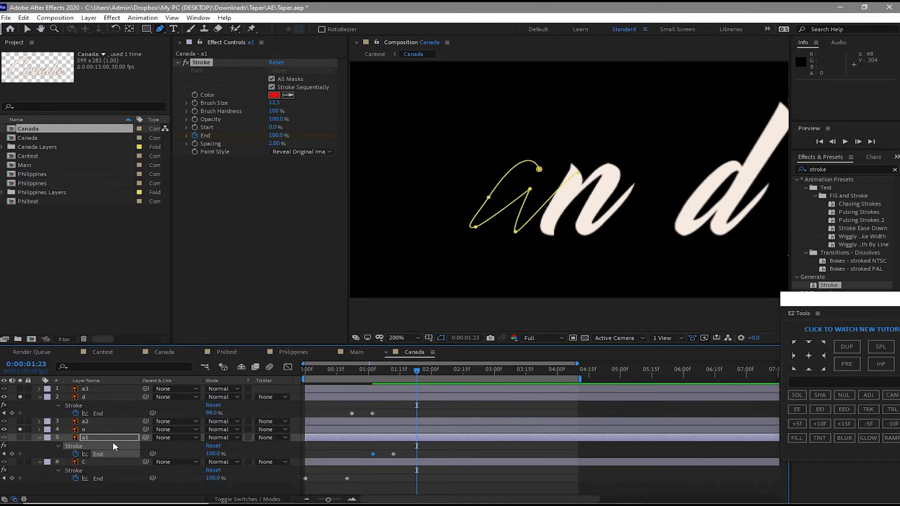
{"action": "left_click", "coordinate": [112, 430]}
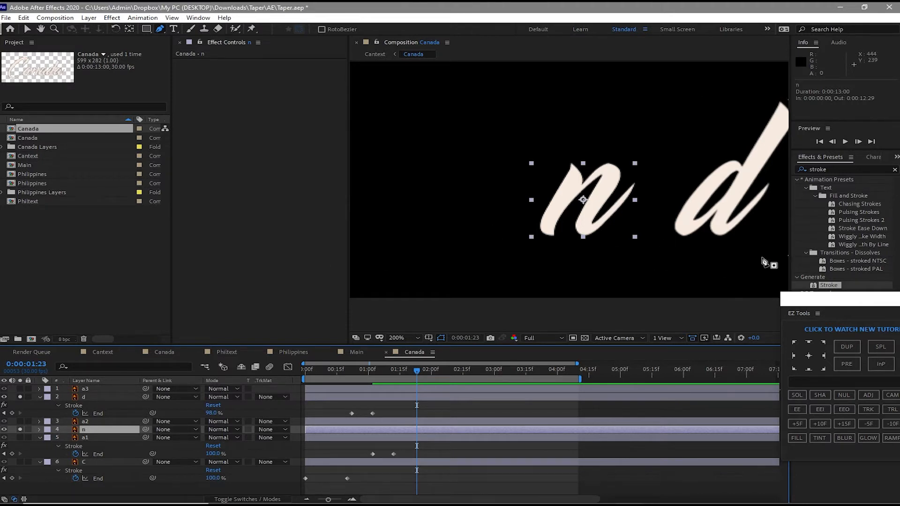
{"action": "mouse_move", "coordinate": [829, 287]}
{"action": "left_mouse_down"}
{"action": "mouse_move", "coordinate": [294, 251]}
{"action": "mouse_move", "coordinate": [302, 229]}
{"action": "left_mouse_up"}
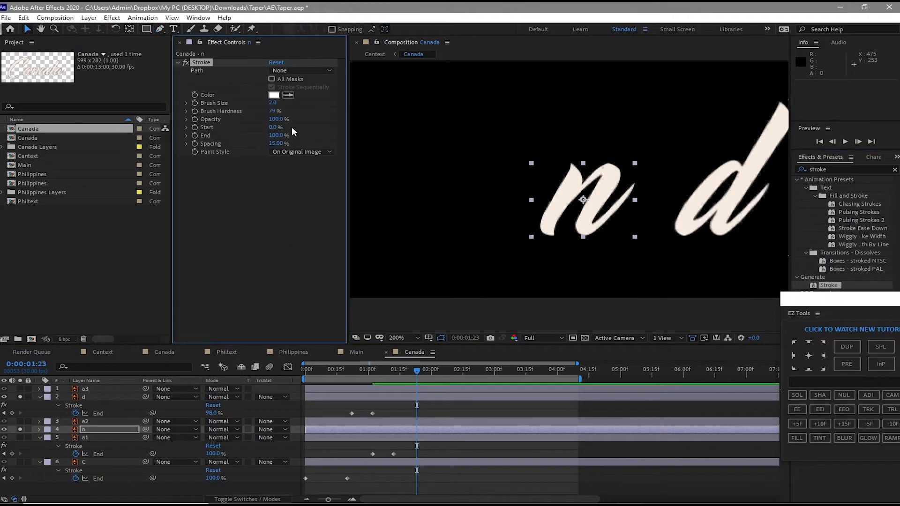
- Enable All Masks with Stroke Sequentially for the n layer's Stroke and set its color to red F61616
{"action": "left_click", "coordinate": [272, 79]}
{"action": "left_click", "coordinate": [272, 87]}
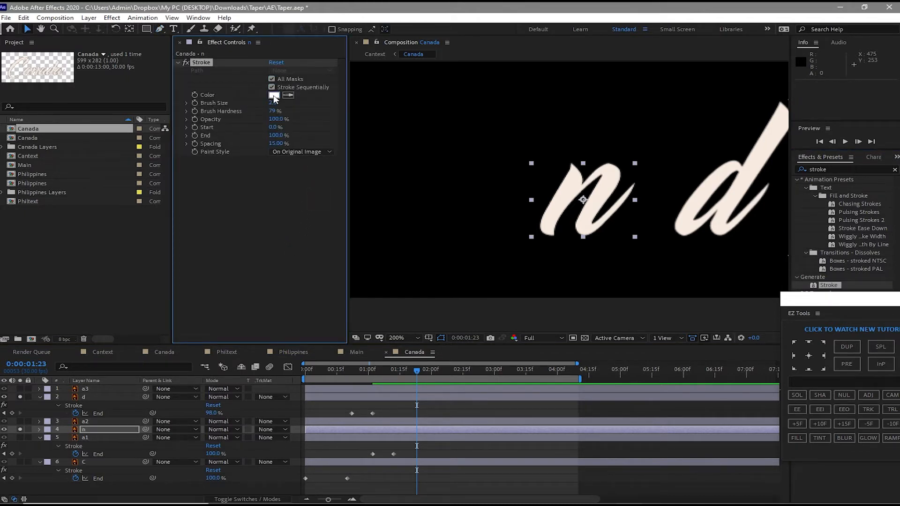
{"action": "left_click", "coordinate": [276, 96]}
{"action": "left_click", "coordinate": [145, 203]}
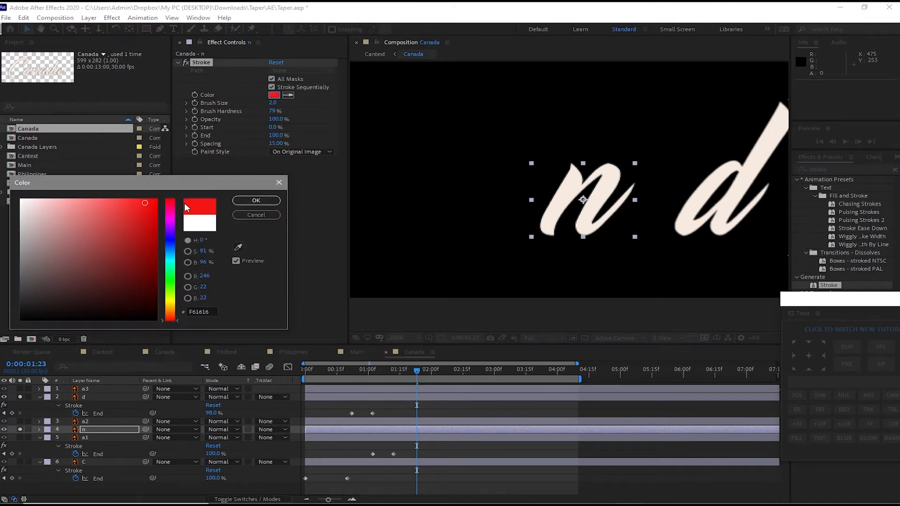
{"action": "left_click", "coordinate": [276, 201]}
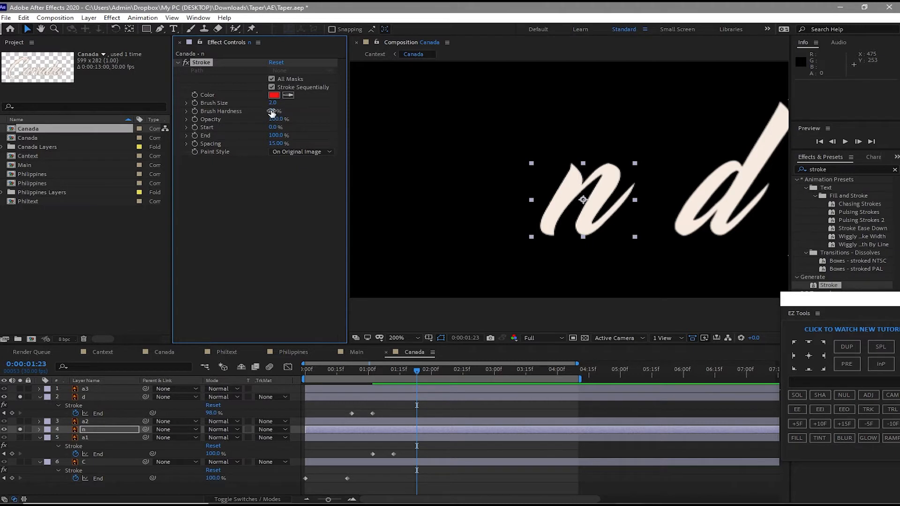
- Set the n Stroke's Brush Hardness to 100% and Spacing to 0%, and activate the Pen tool
{"action": "left_click_drag", "start_coordinate": [288, 111], "coordinate": [453, 137]}
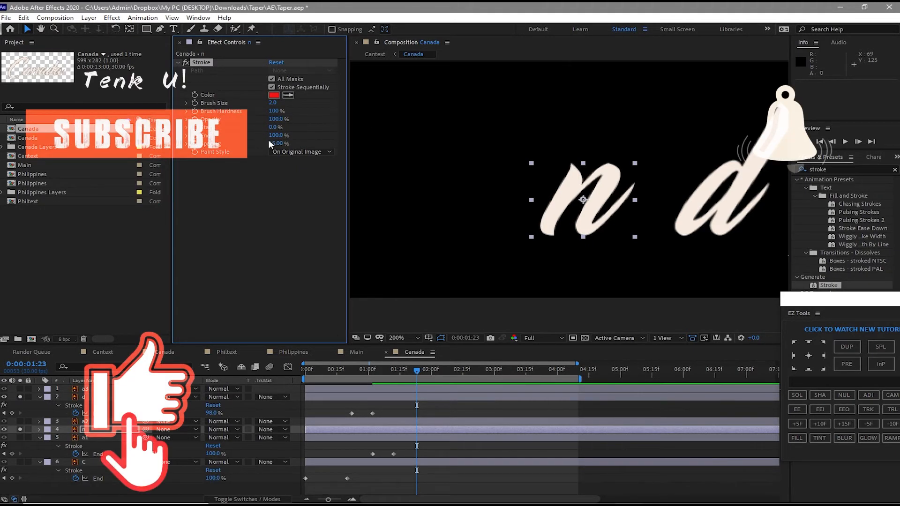
{"action": "type", "text": "0"}
{"action": "key", "text": "Return"}
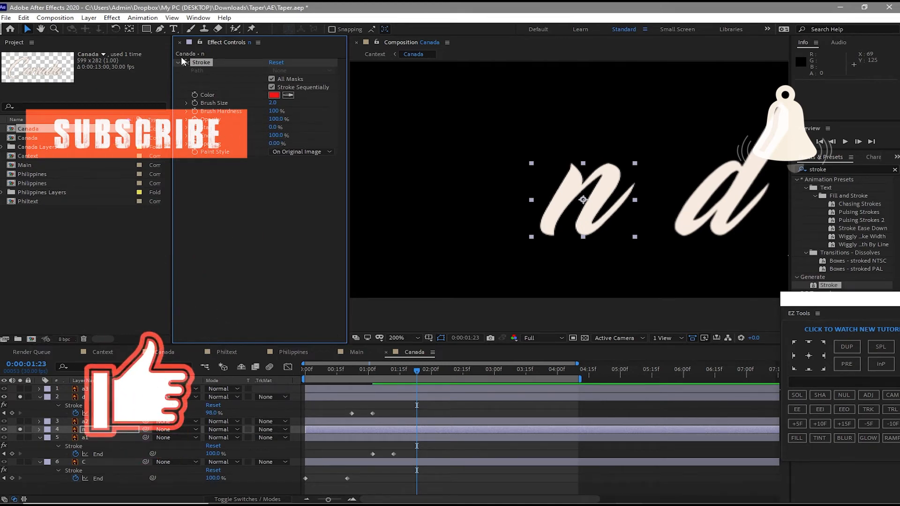
{"action": "left_click", "coordinate": [161, 29]}
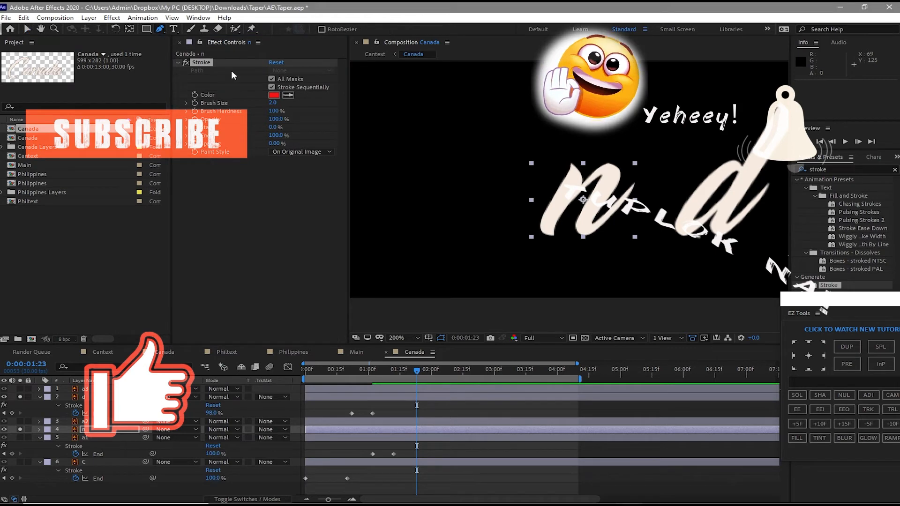
- Trace the n letter with a five-vertex open mask path, curving the base of its second stem and extending past the tail
{"action": "left_click", "coordinate": [586, 164]}
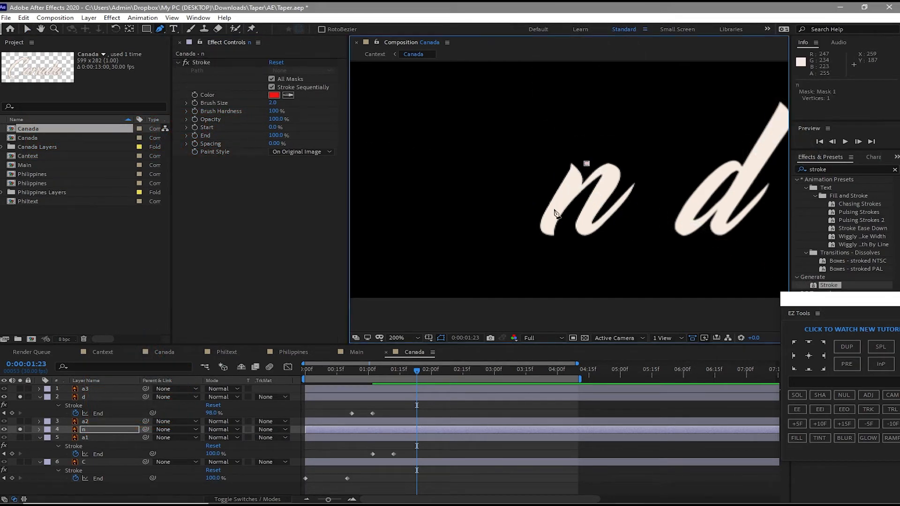
{"action": "left_click", "coordinate": [538, 243]}
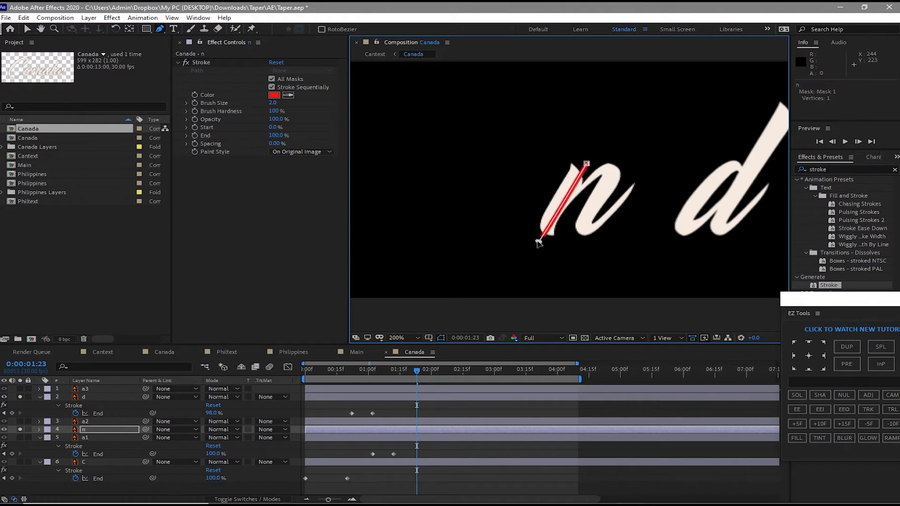
{"action": "key", "text": "ctrl+z"}
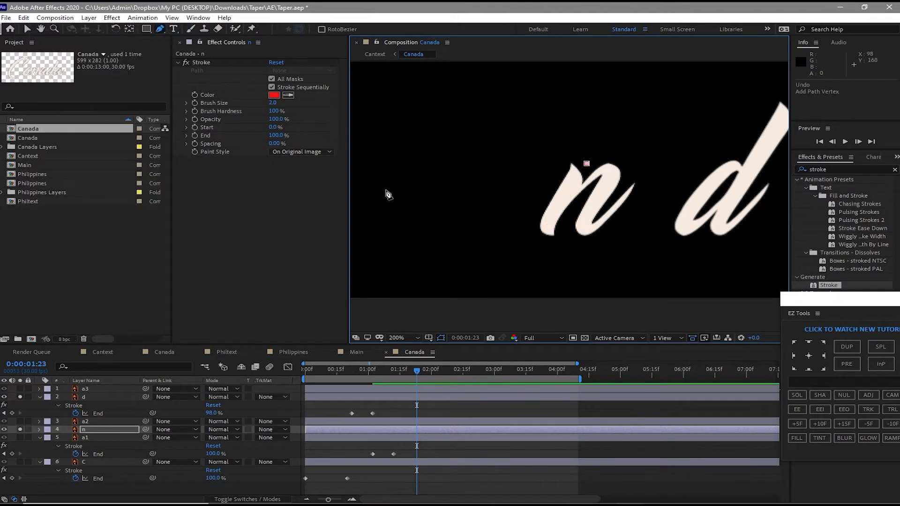
{"action": "left_click", "coordinate": [540, 227]}
{"action": "left_click", "coordinate": [615, 173]}
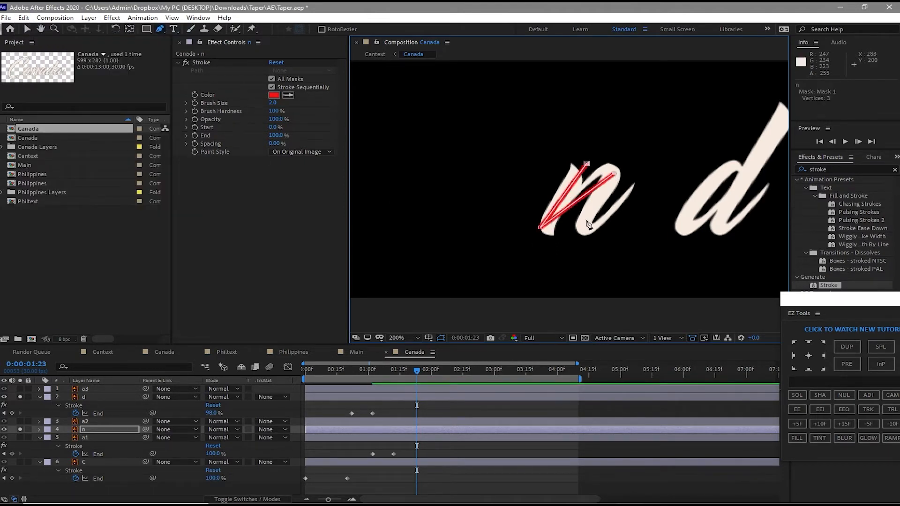
{"action": "left_click", "coordinate": [583, 228]}
{"action": "left_click_drag", "start_coordinate": [582, 233], "coordinate": [581, 243]}
{"action": "left_click_drag", "start_coordinate": [644, 179], "coordinate": [655, 170]}
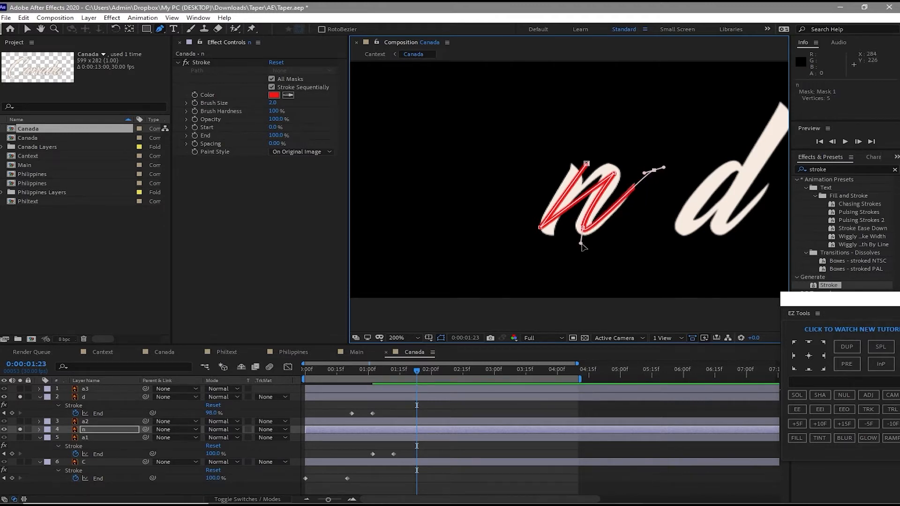
{"action": "left_click_drag", "start_coordinate": [581, 243], "coordinate": [578, 253]}
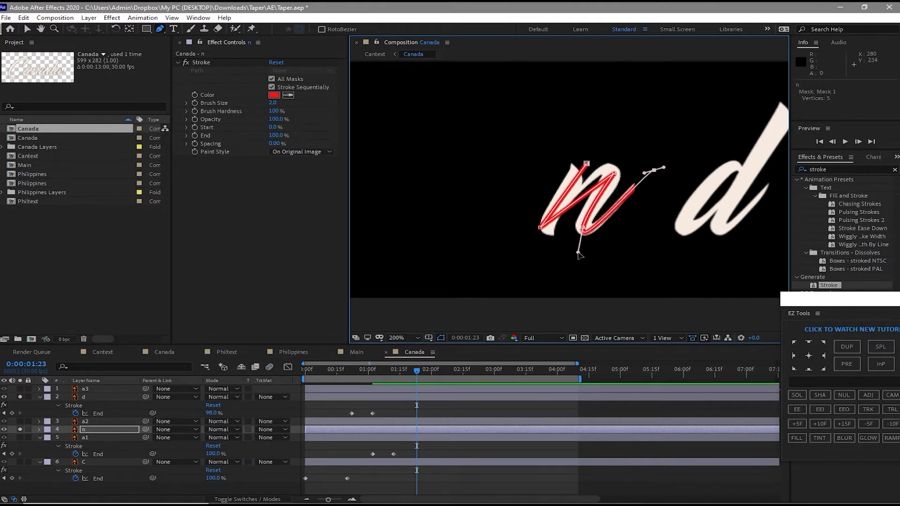
- Curve the n mask's corner at the base of the first stem with the Convert Vertex tool
{"action": "left_click", "coordinate": [544, 230]}
{"action": "key", "text": "g"}
{"action": "key", "text": "g"}
{"action": "key", "text": "g"}
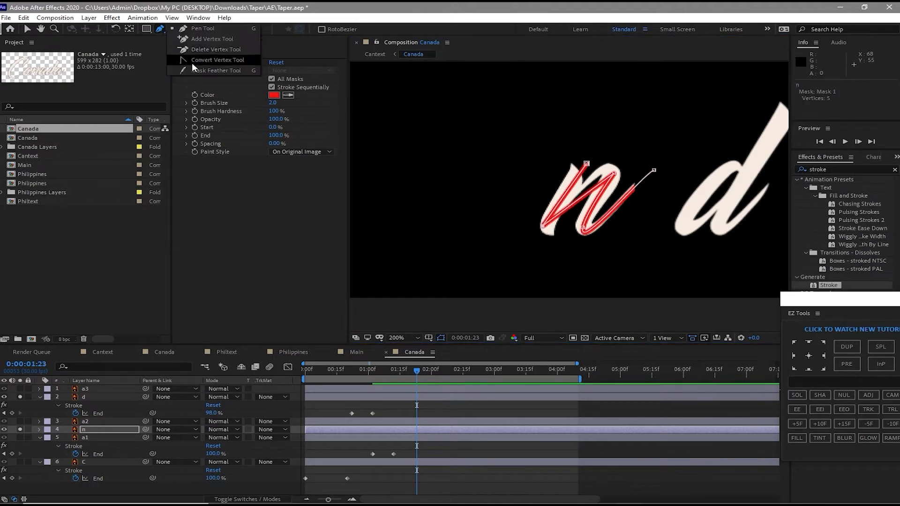
{"action": "mouse_move", "coordinate": [543, 230]}
{"action": "left_mouse_down"}
{"action": "mouse_move", "coordinate": [509, 214]}
{"action": "mouse_move", "coordinate": [574, 240]}
{"action": "mouse_move", "coordinate": [612, 163]}
{"action": "left_mouse_up"}
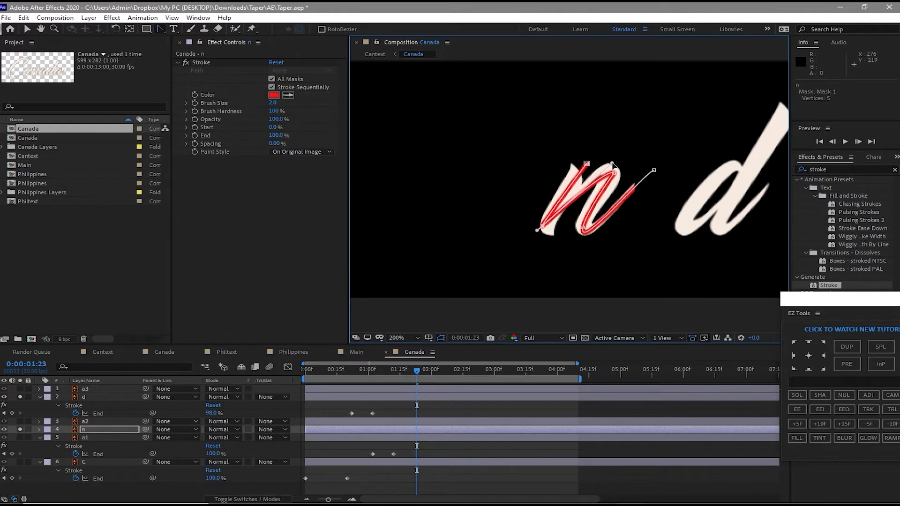
- Set the n Stroke's Brush Size to 9.9 and reposition the mask's lower-left and upper vertices to cover the letter
{"action": "left_click_drag", "start_coordinate": [273, 106], "coordinate": [287, 105]}
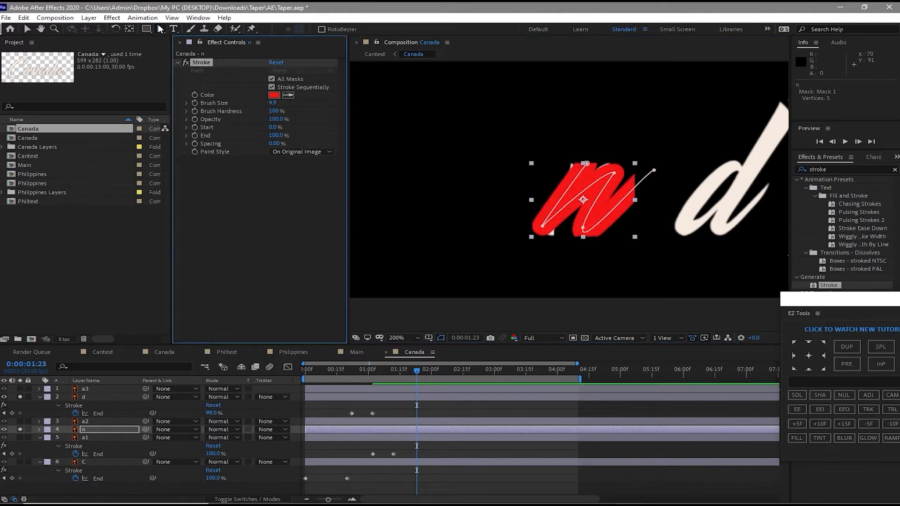
{"action": "left_click_drag", "start_coordinate": [160, 28], "coordinate": [185, 32]}
{"action": "left_click", "coordinate": [186, 32]}
{"action": "left_click_drag", "start_coordinate": [543, 226], "coordinate": [543, 233]}
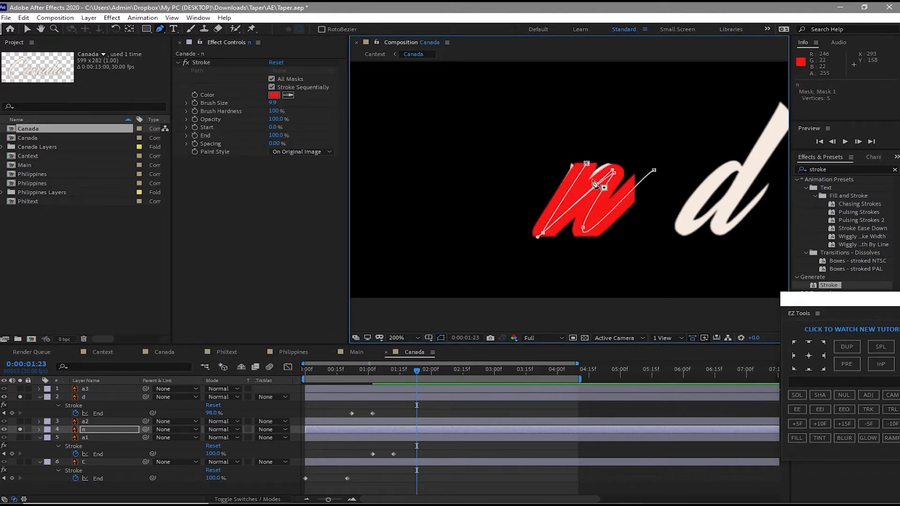
{"action": "left_click_drag", "start_coordinate": [614, 173], "coordinate": [610, 170]}
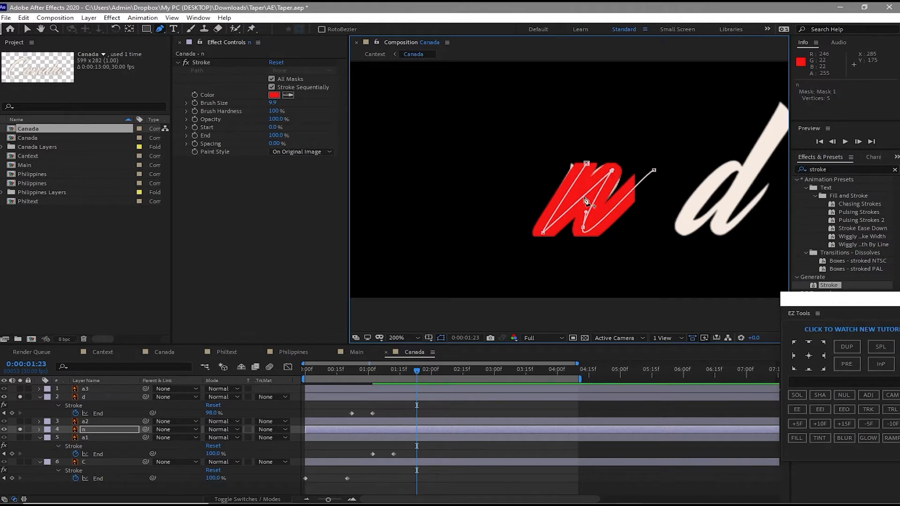
{"action": "right_click", "coordinate": [585, 229]}
{"action": "key", "text": "Escape"}
{"action": "left_click", "coordinate": [23, 18]}
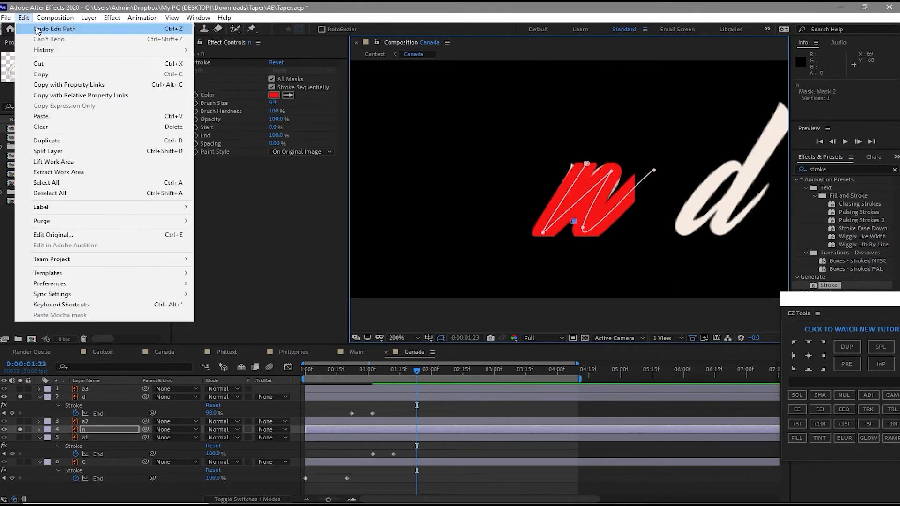
{"action": "left_click", "coordinate": [29, 27]}
{"action": "left_click", "coordinate": [28, 18]}
{"action": "left_click", "coordinate": [35, 29]}
{"action": "left_click", "coordinate": [29, 17]}
{"action": "left_click", "coordinate": [35, 28]}
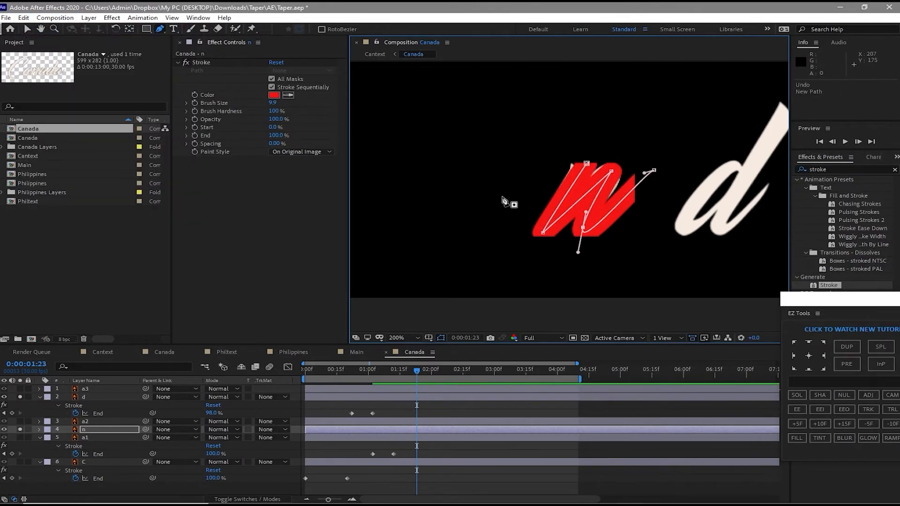
- Nudge the n mask's vertex at the base of the second stem and reshape its upper vertex with the Convert Vertex tool
{"action": "left_click_drag", "start_coordinate": [583, 230], "coordinate": [583, 230]}
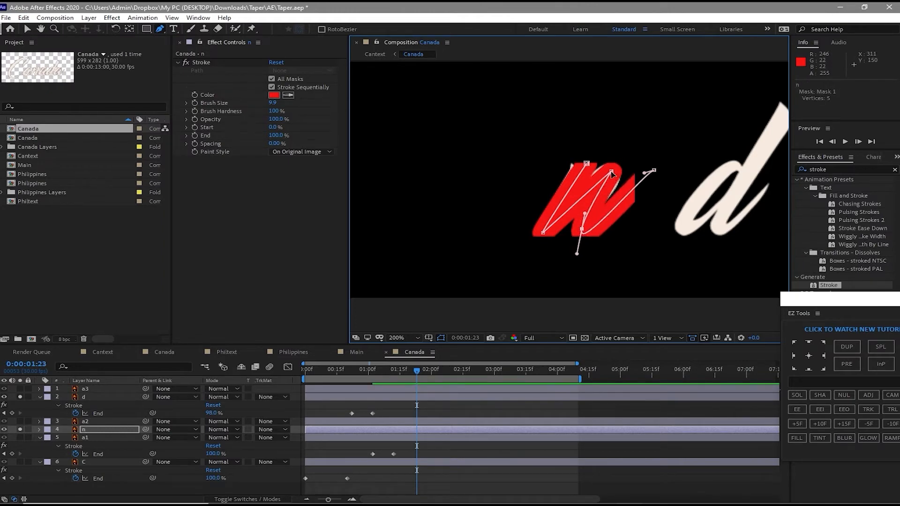
{"action": "left_click_drag", "start_coordinate": [166, 29], "coordinate": [188, 62]}
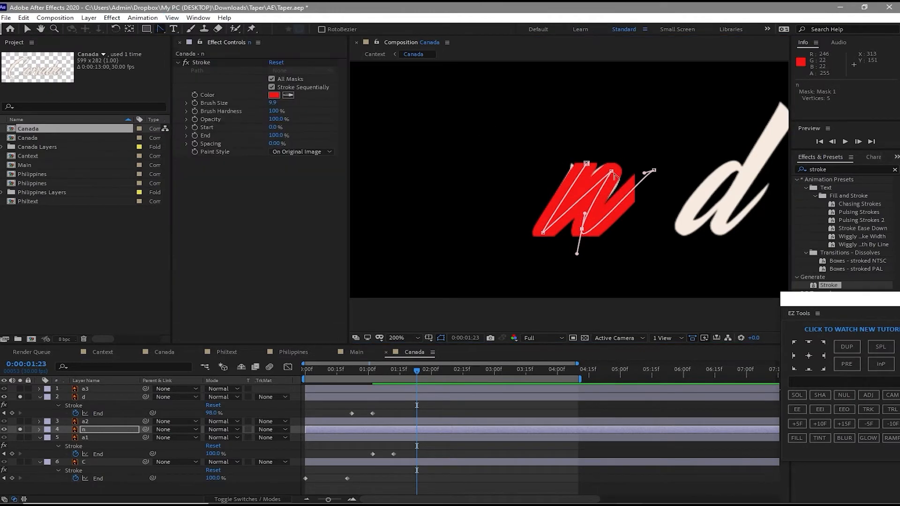
{"action": "left_click", "coordinate": [612, 172]}
{"action": "mouse_move", "coordinate": [633, 172]}
{"action": "left_mouse_down"}
{"action": "mouse_move", "coordinate": [606, 174]}
{"action": "mouse_move", "coordinate": [581, 160]}
{"action": "left_mouse_up"}
- Set the n Stroke's Paint Style to Reveal Original Image and test the reveal by varying End
{"action": "left_click", "coordinate": [318, 152]}
{"action": "left_click", "coordinate": [300, 169]}
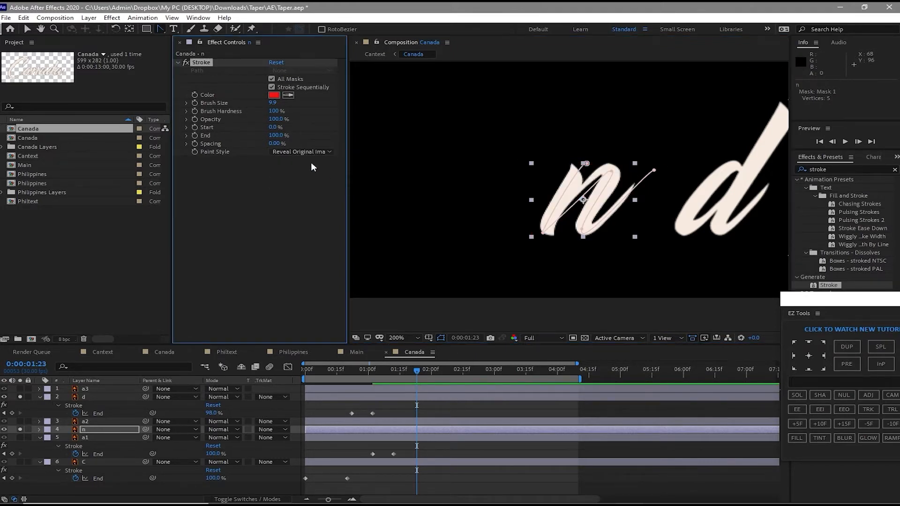
{"action": "mouse_move", "coordinate": [275, 135]}
{"action": "left_mouse_down"}
{"action": "mouse_move", "coordinate": [242, 129]}
{"action": "mouse_move", "coordinate": [238, 151]}
{"action": "left_mouse_up"}
- Keyframe the n Stroke's End from 0% at 0:00:01:13 to 100% at 0:00:01:23
{"action": "left_click", "coordinate": [4, 454]}
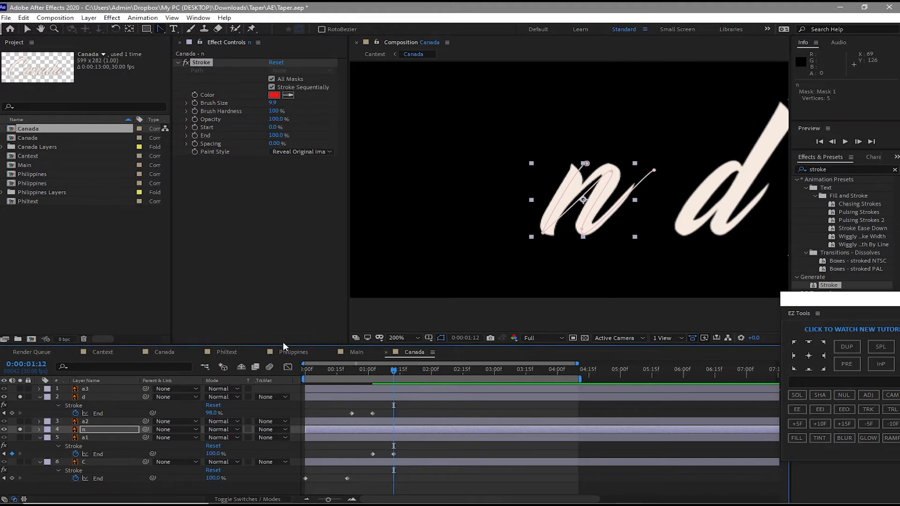
{"action": "left_click", "coordinate": [859, 141]}
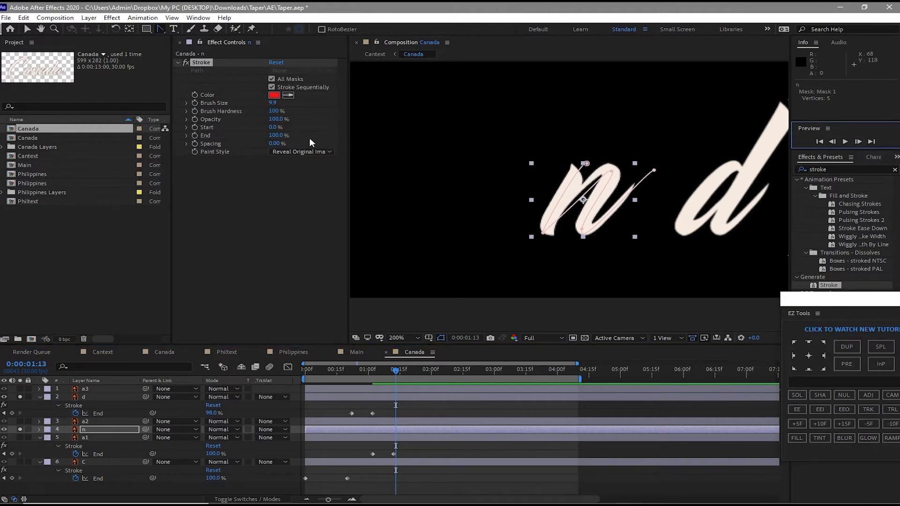
{"action": "left_click", "coordinate": [195, 135]}
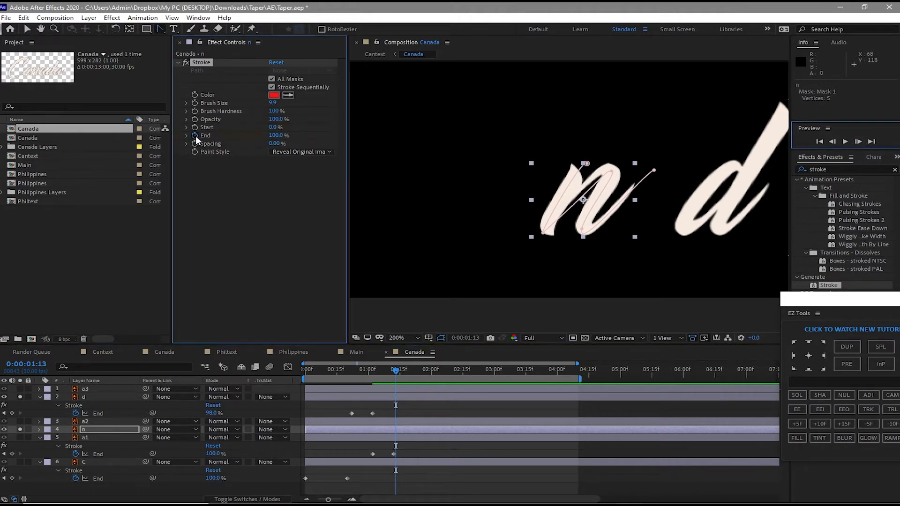
{"action": "left_click", "coordinate": [275, 136]}
{"action": "type", "text": "0"}
{"action": "key", "text": "Return"}
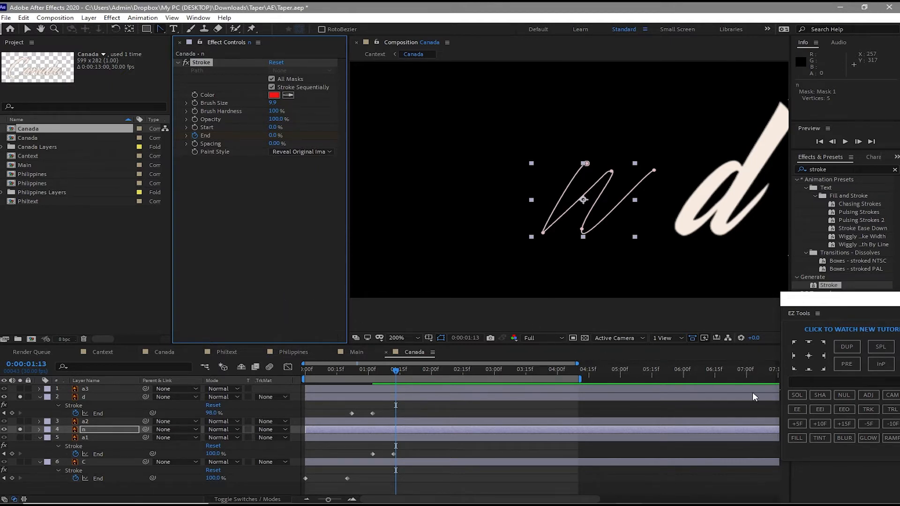
{"action": "left_click", "coordinate": [819, 423]}
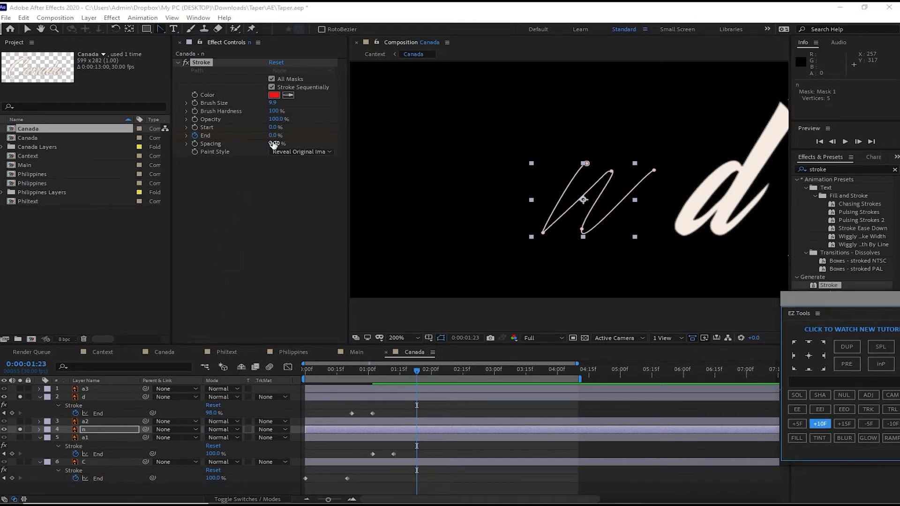
{"action": "left_click_drag", "start_coordinate": [273, 139], "coordinate": [404, 140]}
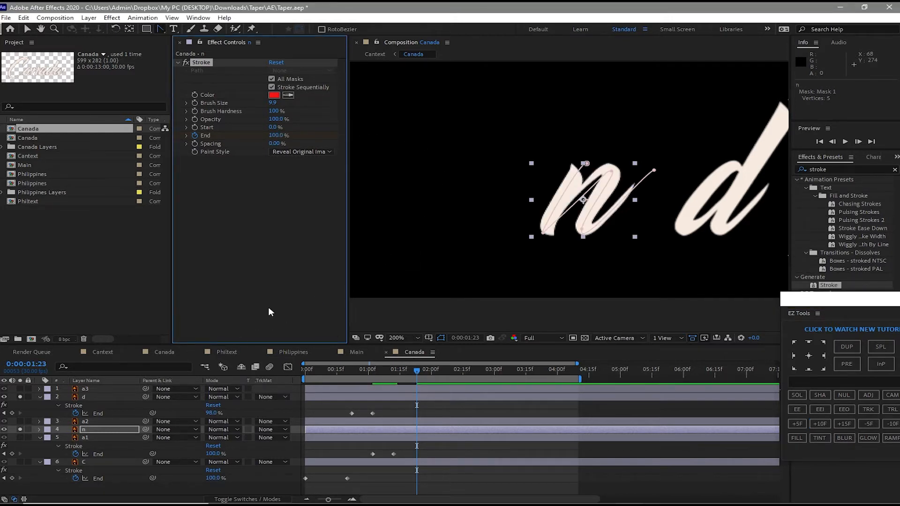
- Solo the a2 layer in place of n and d, and select it
{"action": "left_click", "coordinate": [20, 430]}
{"action": "left_click", "coordinate": [20, 422]}
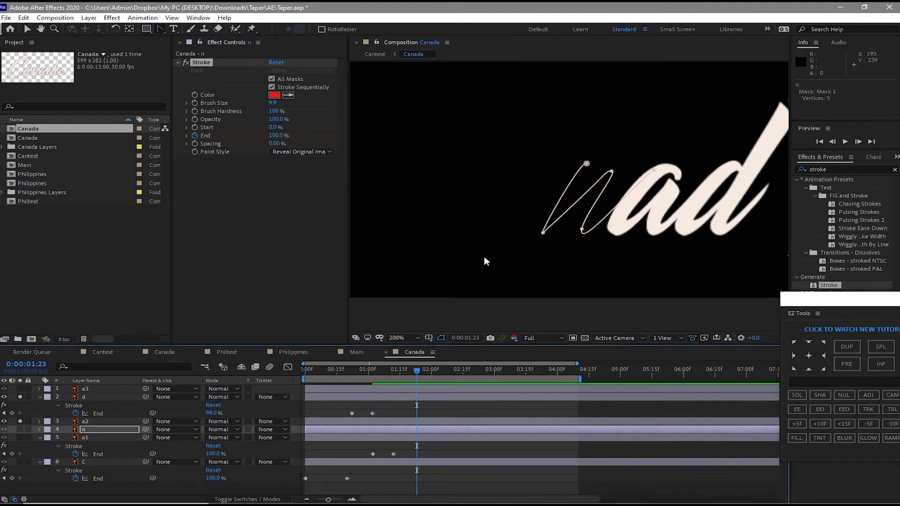
{"action": "left_click", "coordinate": [20, 397]}
{"action": "left_click", "coordinate": [85, 422]}
- Apply a red Stroke to a2 with All Masks, Stroke Sequentially, Brush Hardness 100% and Spacing 1%, and activate the Pen tool
{"action": "mouse_move", "coordinate": [829, 286]}
{"action": "left_mouse_down"}
{"action": "mouse_move", "coordinate": [326, 241]}
{"action": "mouse_move", "coordinate": [315, 230]}
{"action": "left_mouse_up"}
{"action": "key", "text": "v"}
{"action": "left_click_drag", "start_coordinate": [273, 111], "coordinate": [288, 111]}
{"action": "left_click_drag", "start_coordinate": [276, 143], "coordinate": [263, 144]}
{"action": "left_click", "coordinate": [160, 29]}
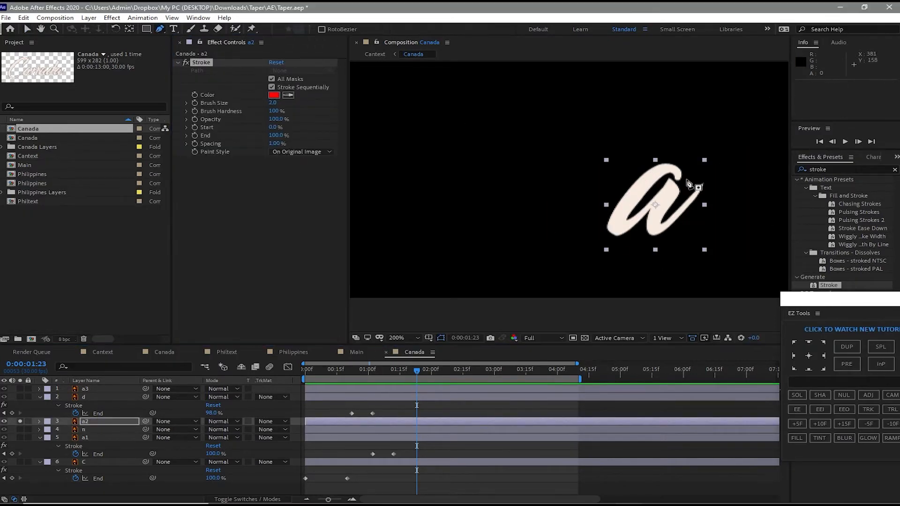
- Trace the a2 letter with a six-vertex open mask path running from its upper end through the bowl to past the tail
{"action": "left_click", "coordinate": [685, 180]}
{"action": "left_click_drag", "start_coordinate": [635, 196], "coordinate": [602, 249]}
{"action": "mouse_move", "coordinate": [596, 247]}
{"action": "left_mouse_down"}
{"action": "mouse_move", "coordinate": [610, 228]}
{"action": "mouse_move", "coordinate": [659, 235]}
{"action": "left_mouse_up"}
{"action": "left_click", "coordinate": [674, 187]}
{"action": "left_click", "coordinate": [712, 179]}
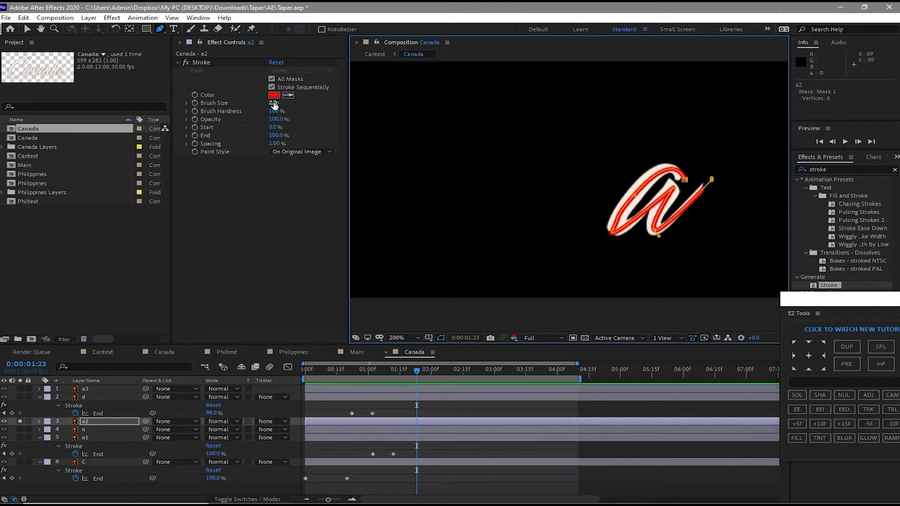
- Set the a2 Stroke's Brush Size to 8.8 and adjust the mask vertices so the stroke covers the letter
{"action": "left_click_drag", "start_coordinate": [273, 103], "coordinate": [304, 103]}
{"action": "mouse_move", "coordinate": [685, 180]}
{"action": "left_mouse_down"}
{"action": "mouse_move", "coordinate": [679, 172]}
{"action": "mouse_move", "coordinate": [671, 187]}
{"action": "mouse_move", "coordinate": [690, 188]}
{"action": "mouse_move", "coordinate": [669, 179]}
{"action": "left_mouse_up"}
{"action": "right_click", "coordinate": [675, 188]}
{"action": "left_click_drag", "start_coordinate": [602, 249], "coordinate": [650, 221], "text": "alt"}
{"action": "left_click_drag", "start_coordinate": [689, 188], "coordinate": [666, 193]}
{"action": "left_click_drag", "start_coordinate": [636, 232], "coordinate": [627, 220]}
- Set the a2 Stroke's Paint Style to Reveal Original Image and enable keyframing for its End
{"action": "left_click", "coordinate": [301, 152]}
{"action": "left_click", "coordinate": [300, 178]}
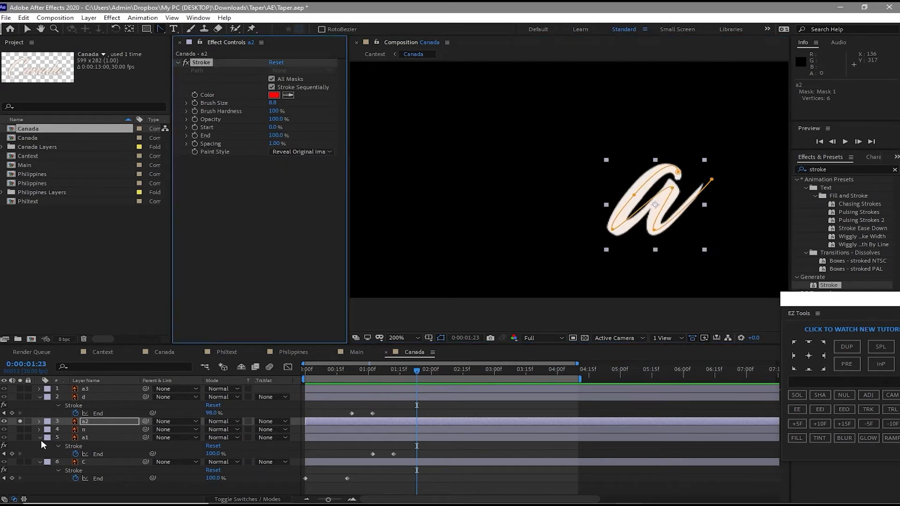
{"action": "left_click", "coordinate": [4, 454]}
{"action": "left_click", "coordinate": [820, 424]}
{"action": "left_click", "coordinate": [195, 135]}
{"action": "left_click_drag", "start_coordinate": [276, 135], "coordinate": [220, 135]}
{"action": "key", "text": "ctrl+z"}
{"action": "left_click", "coordinate": [3, 454]}
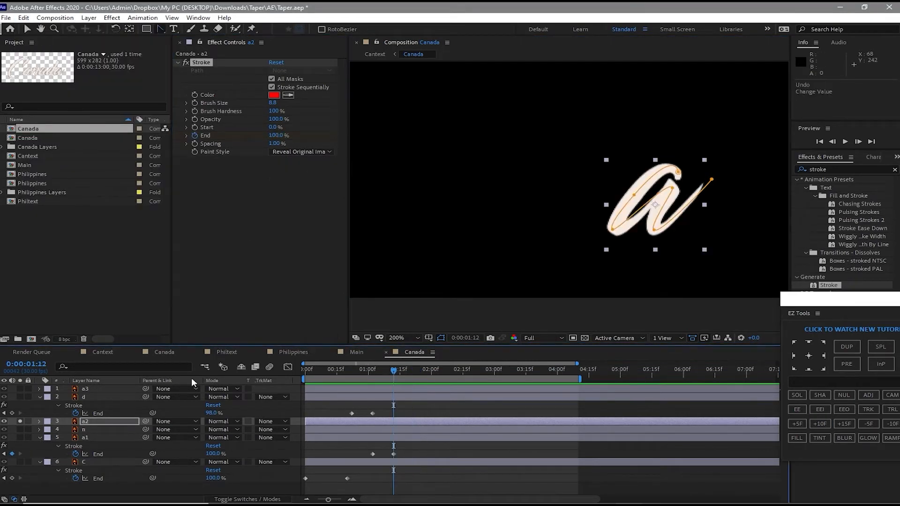
- Reveal the n layer's Stroke End keyframes, set End to 0%, and select the a2 layer at 0:00:01:23
{"action": "left_click", "coordinate": [85, 429]}
{"action": "key", "text": "u"}
{"action": "left_click", "coordinate": [21, 446]}
{"action": "left_click", "coordinate": [20, 446]}
{"action": "left_click_drag", "start_coordinate": [275, 135], "coordinate": [220, 136]}
{"action": "left_click", "coordinate": [820, 424]}
{"action": "left_click", "coordinate": [497, 421]}
{"action": "left_click", "coordinate": [4, 445]}
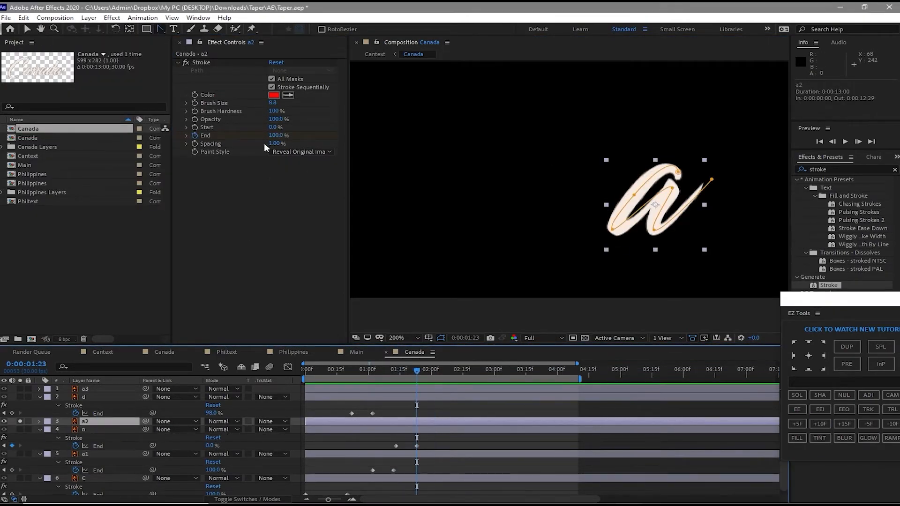
- Shift the n and a2 layers slightly earlier and set their Stroke End values to 100%, with a2's at 0:00:02:01
{"action": "left_click_drag", "start_coordinate": [448, 430], "coordinate": [444, 429]}
{"action": "left_click", "coordinate": [3, 446]}
{"action": "left_click_drag", "start_coordinate": [275, 136], "coordinate": [328, 135]}
{"action": "left_click_drag", "start_coordinate": [447, 421], "coordinate": [445, 422]}
{"action": "left_click", "coordinate": [820, 424]}
{"action": "left_click_drag", "start_coordinate": [276, 135], "coordinate": [328, 136]}
- Solo the a3 layer along with a2 and activate the Pen tool
{"action": "left_click", "coordinate": [20, 389]}
{"action": "left_click_drag", "start_coordinate": [732, 211], "coordinate": [609, 202]}
{"action": "left_click", "coordinate": [161, 29]}
{"action": "left_click", "coordinate": [696, 170]}
{"action": "left_click_drag", "start_coordinate": [649, 177], "coordinate": [690, 172]}
{"action": "left_click", "coordinate": [629, 220]}
{"action": "left_click", "coordinate": [629, 220]}
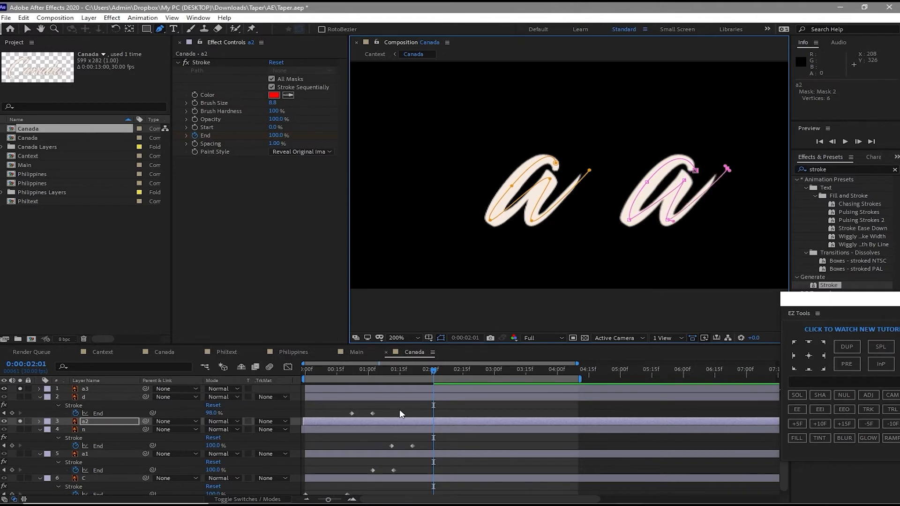
{"action": "left_click", "coordinate": [23, 18]}
{"action": "left_click", "coordinate": [42, 19]}
- Trace the a3 letter with a six-vertex mask on its own layer and apply a red Stroke using All Masks and Stroke Sequentially
{"action": "left_click", "coordinate": [359, 388]}
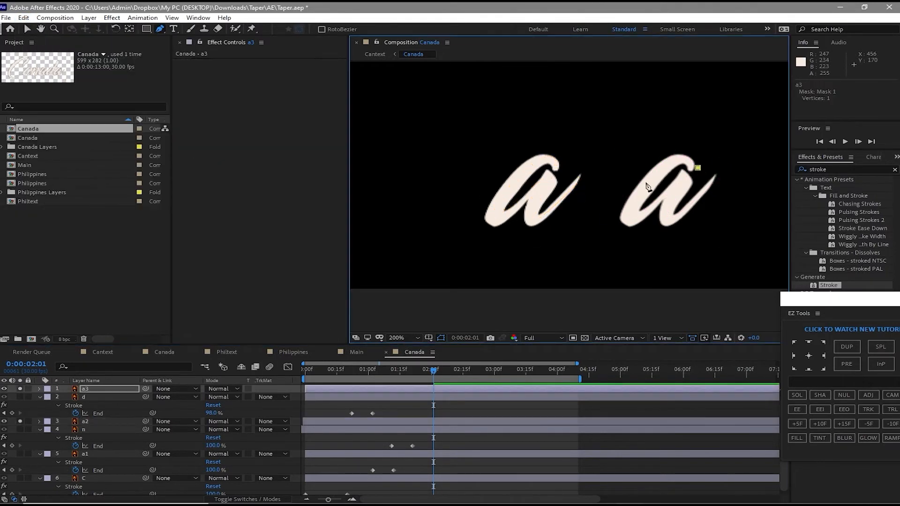
{"action": "key", "text": "v"}
{"action": "left_click", "coordinate": [273, 170]}
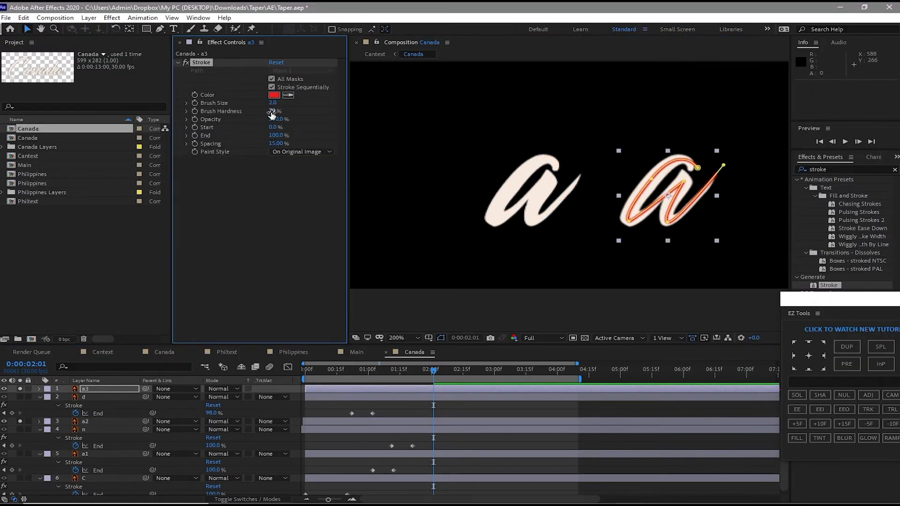
- Extend the a3 mask's end vertex and set its Stroke to Brush Size 9.6, Brush Hardness 100%, Spacing 1% and Reveal Original Image
{"action": "left_click_drag", "start_coordinate": [724, 165], "coordinate": [734, 164]}
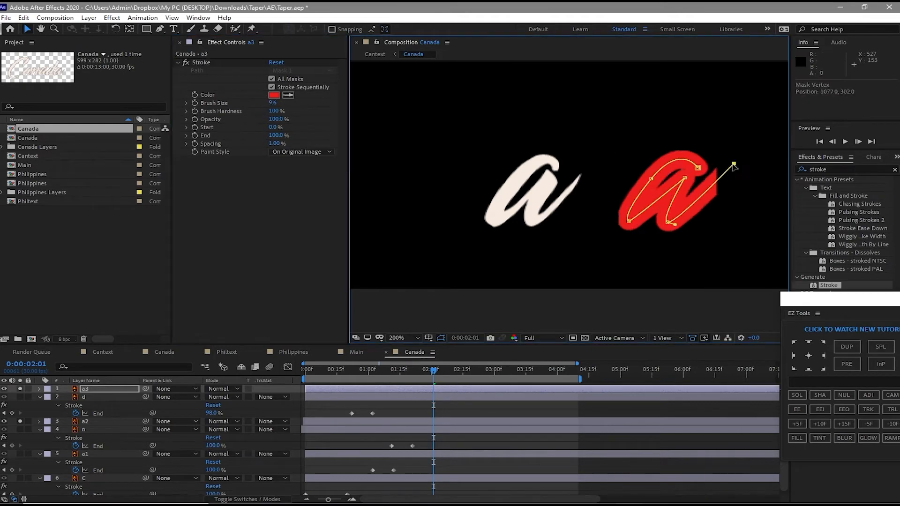
{"action": "left_click", "coordinate": [301, 152]}
{"action": "left_click", "coordinate": [301, 176]}
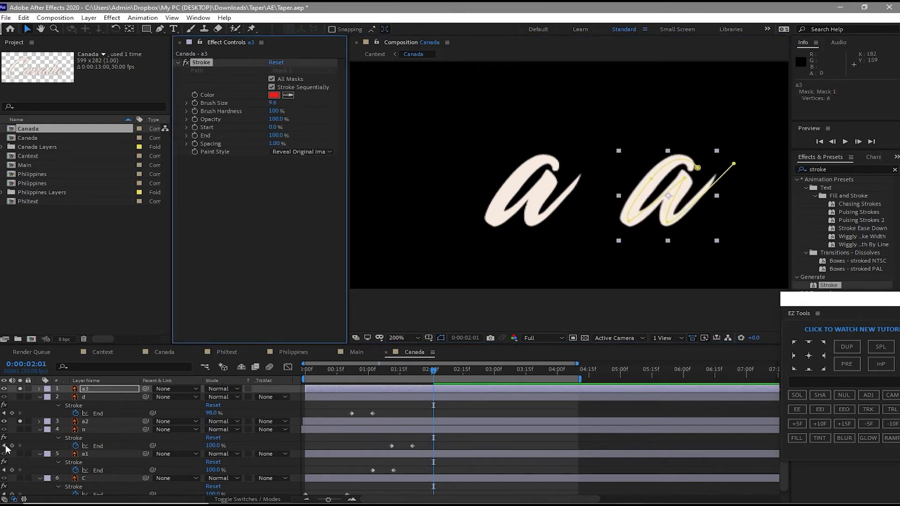
- Enable keyframing for the a3 Stroke's End, restore the full Canada lettering view and select the d layer
{"action": "left_click", "coordinate": [4, 446]}
{"action": "left_click", "coordinate": [194, 135]}
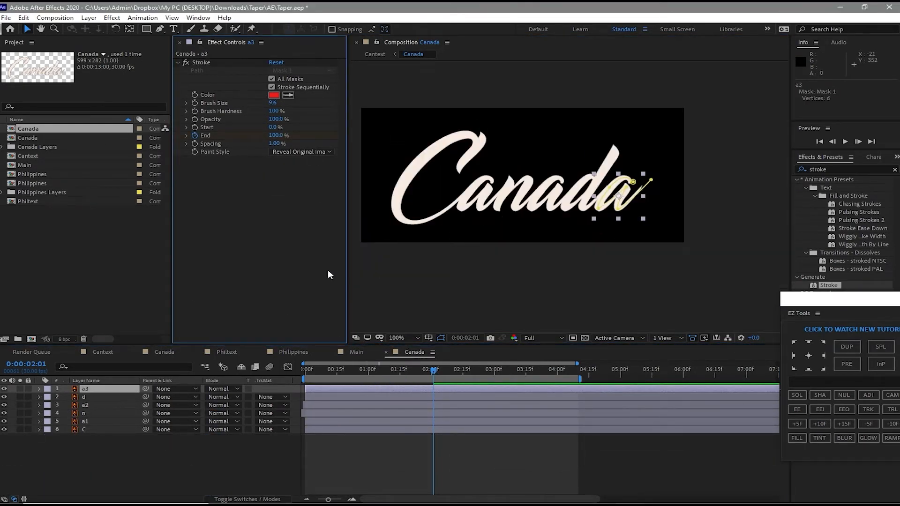
{"action": "key", "text": "ctrl+Down"}
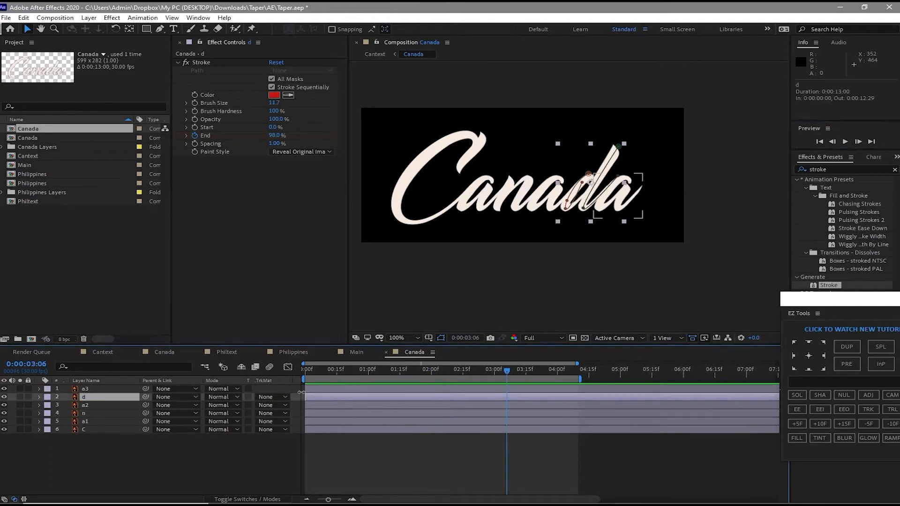
- Reveal the keyframed properties of the a2, a3 and d layers and select the a3 Stroke's End keyframes
{"action": "left_click", "coordinate": [85, 405]}
{"action": "key", "text": "u"}
{"action": "left_click", "coordinate": [85, 389]}
{"action": "key", "text": "u"}
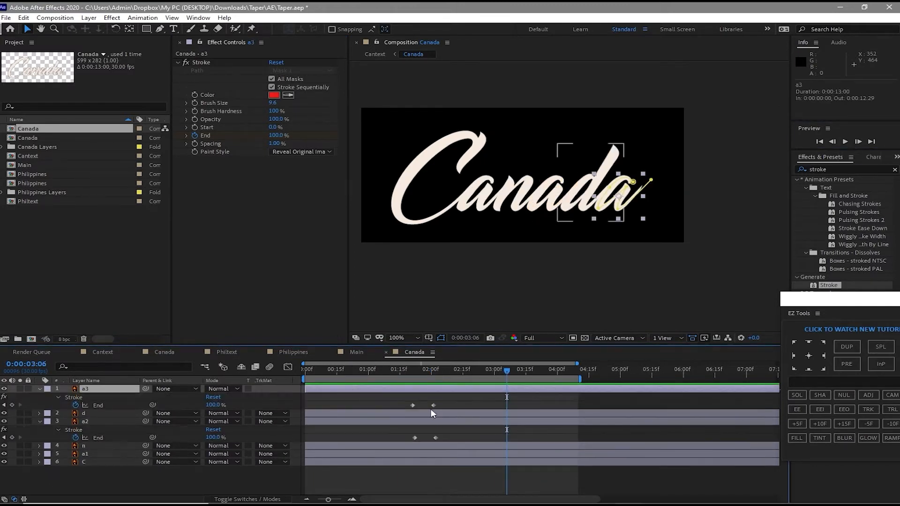
{"action": "left_click_drag", "start_coordinate": [441, 408], "coordinate": [407, 402]}
{"action": "left_click_drag", "start_coordinate": [502, 370], "coordinate": [470, 370]}
{"action": "left_click", "coordinate": [84, 413]}
{"action": "key", "text": "u"}
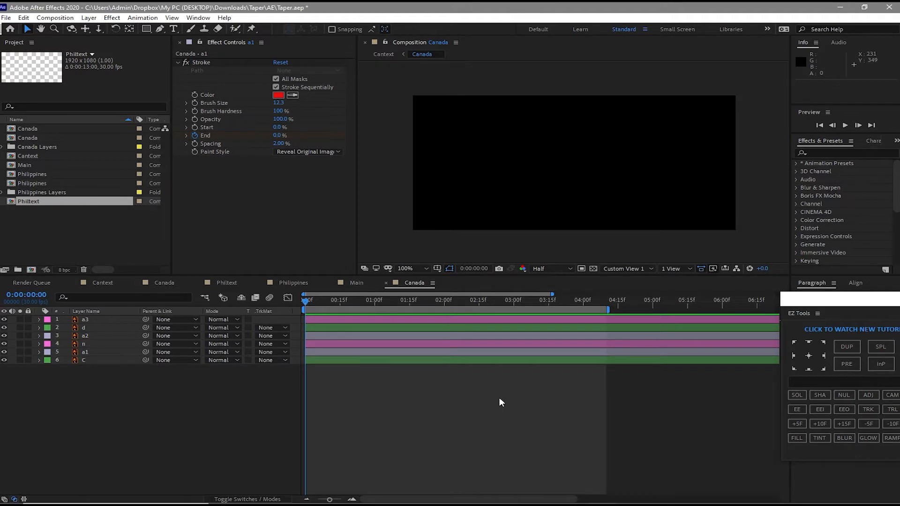
- Play back the Canada handwriting animation and scrub forward to 0:00:03:25
{"action": "left_click", "coordinate": [844, 125]}
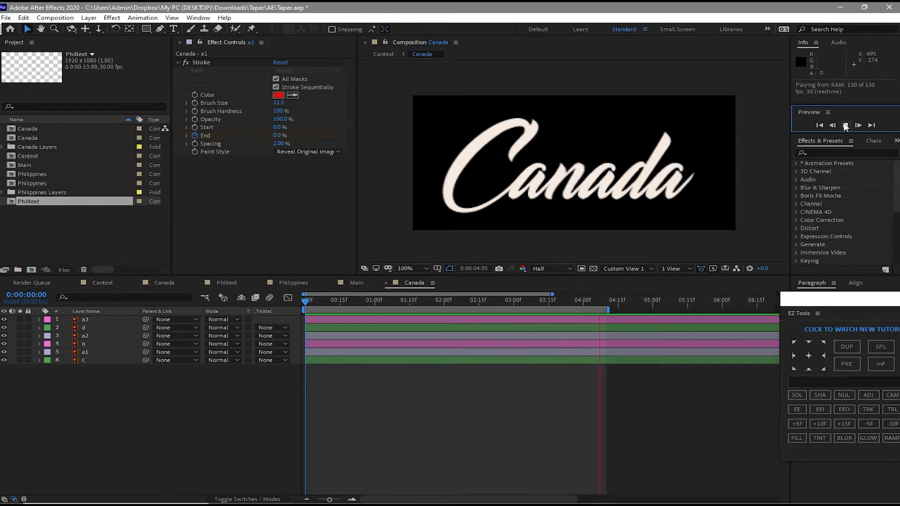
{"action": "left_click", "coordinate": [846, 126]}
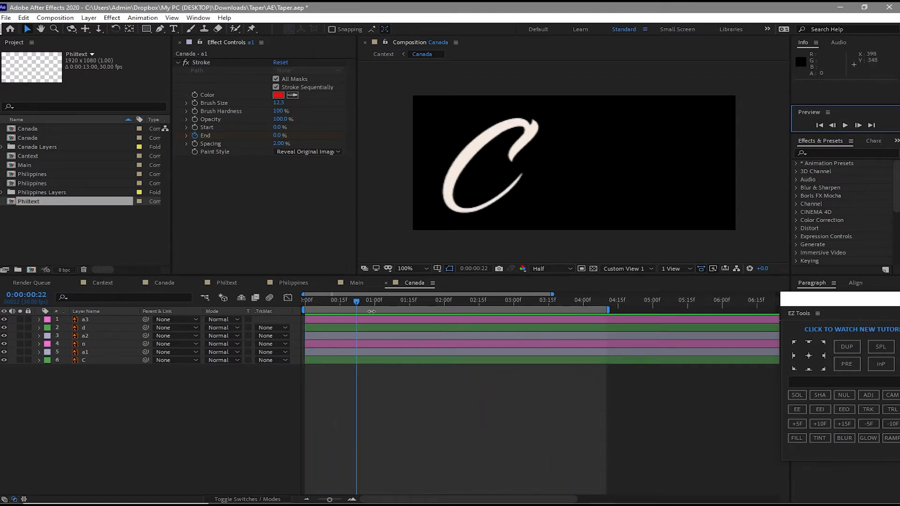
{"action": "left_click_drag", "start_coordinate": [357, 303], "coordinate": [573, 301]}
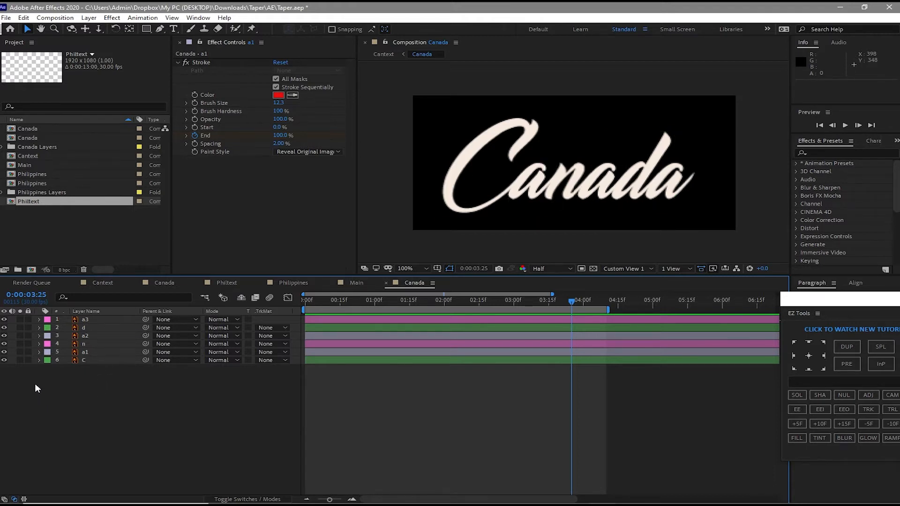
- Solo the C and d layers, draw a five-point curved shape path from the C's tail to the d's top, and smooth its second point
{"action": "left_click", "coordinate": [20, 360]}
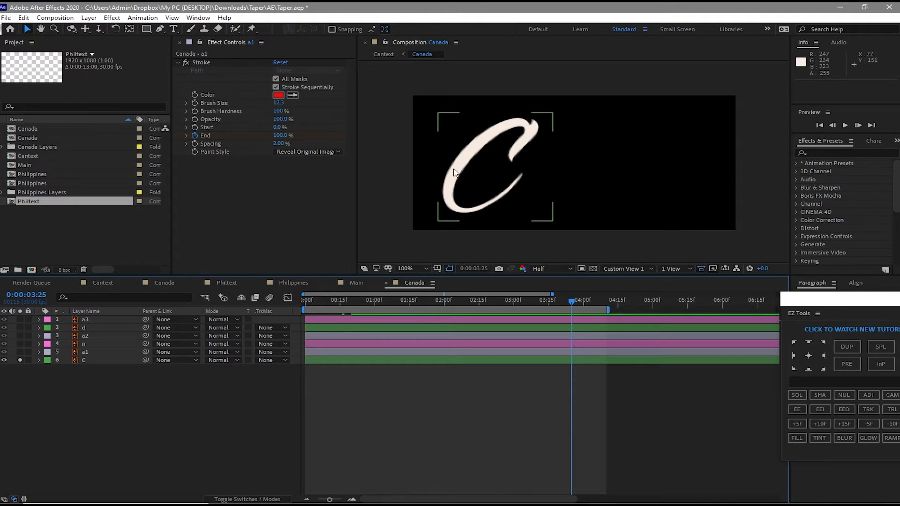
{"action": "left_click", "coordinate": [20, 328]}
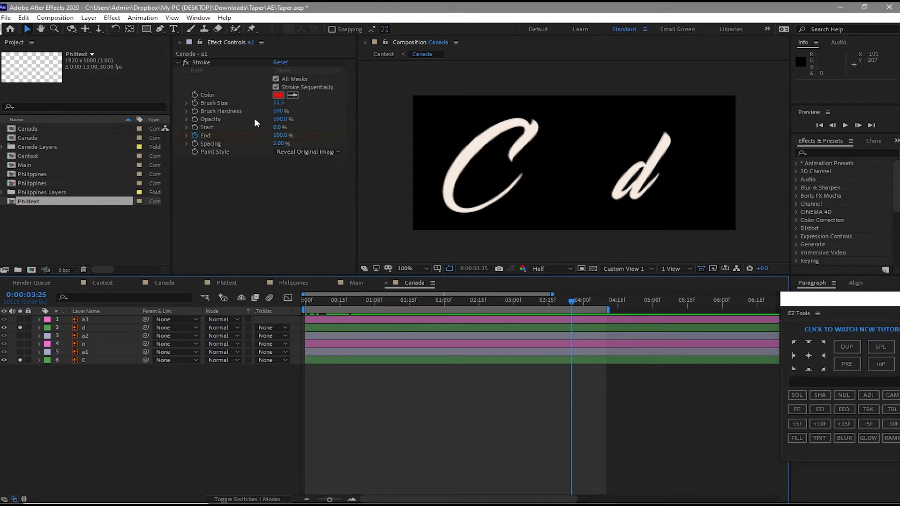
{"action": "left_click", "coordinate": [159, 29]}
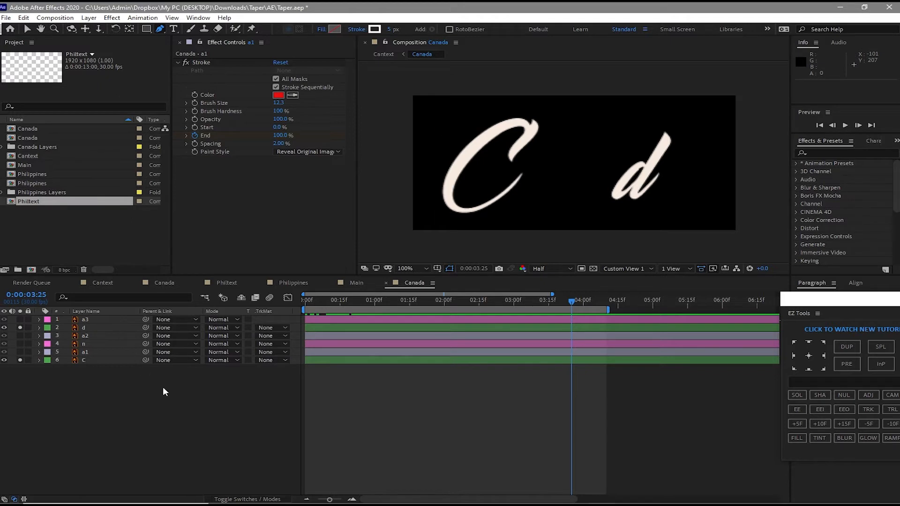
{"action": "left_click", "coordinate": [516, 180]}
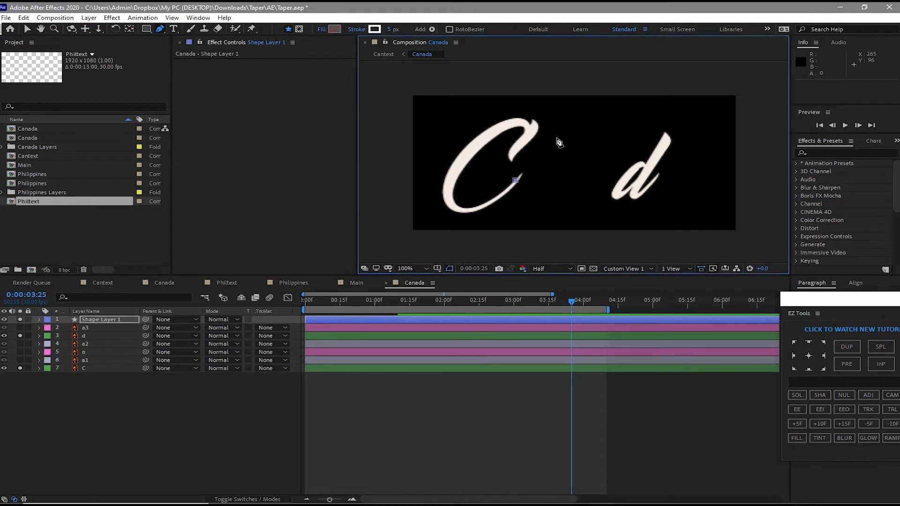
{"action": "mouse_move", "coordinate": [578, 117]}
{"action": "left_mouse_down"}
{"action": "mouse_move", "coordinate": [599, 122]}
{"action": "mouse_move", "coordinate": [597, 113]}
{"action": "left_mouse_up"}
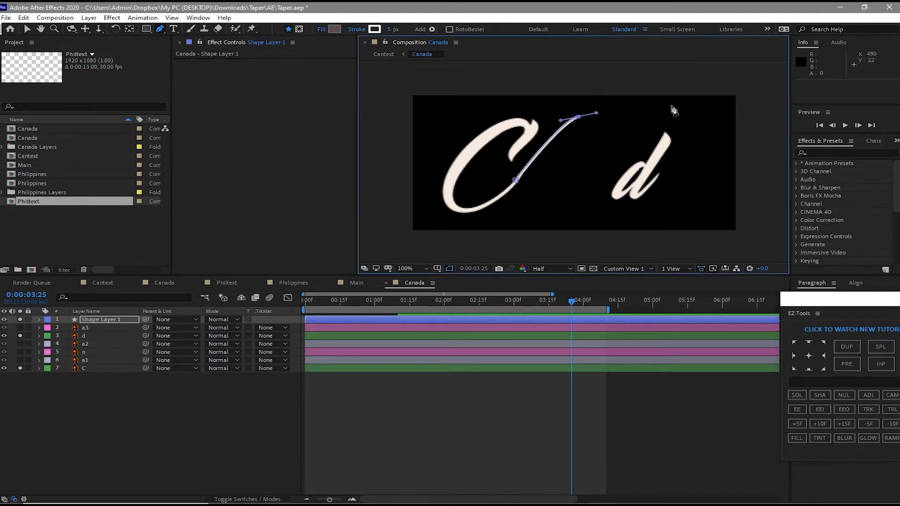
{"action": "left_click_drag", "start_coordinate": [678, 105], "coordinate": [712, 124]}
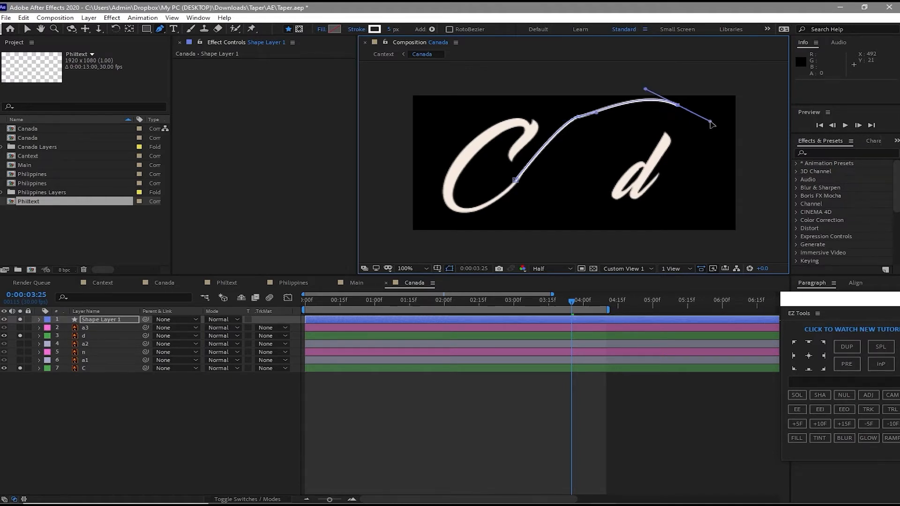
{"action": "left_click", "coordinate": [687, 128]}
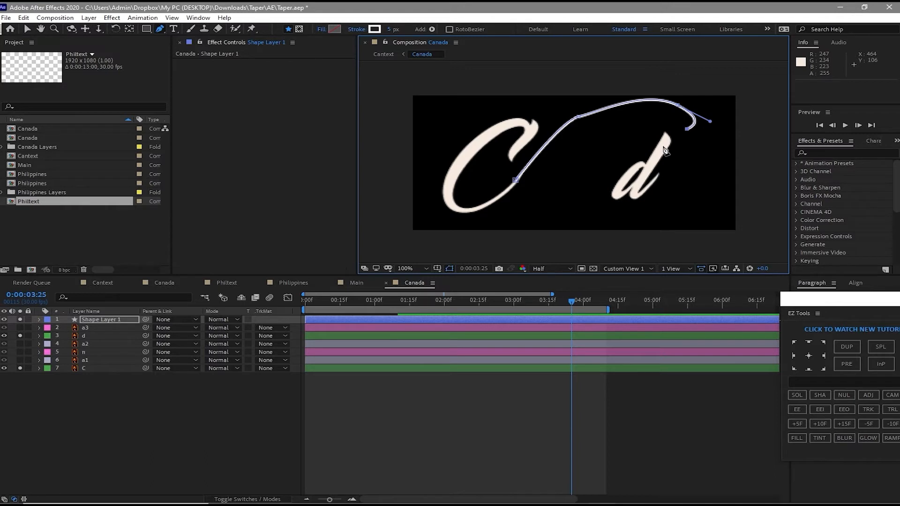
{"action": "left_click_drag", "start_coordinate": [664, 130], "coordinate": [662, 160]}
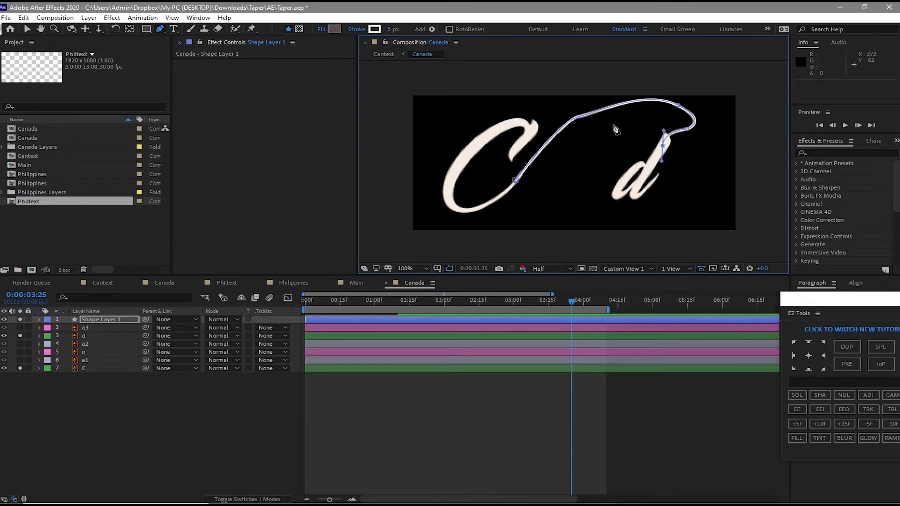
{"action": "left_click", "coordinate": [579, 118]}
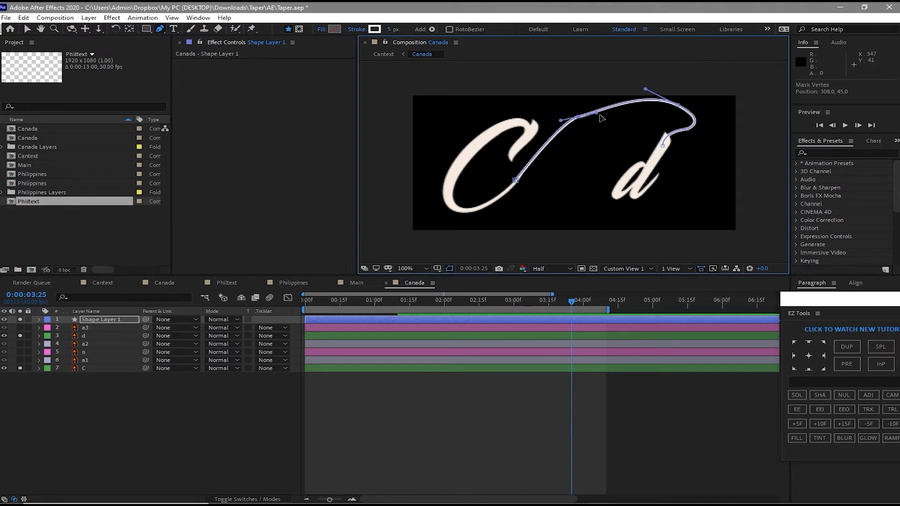
{"action": "left_click_drag", "start_coordinate": [600, 115], "coordinate": [597, 108]}
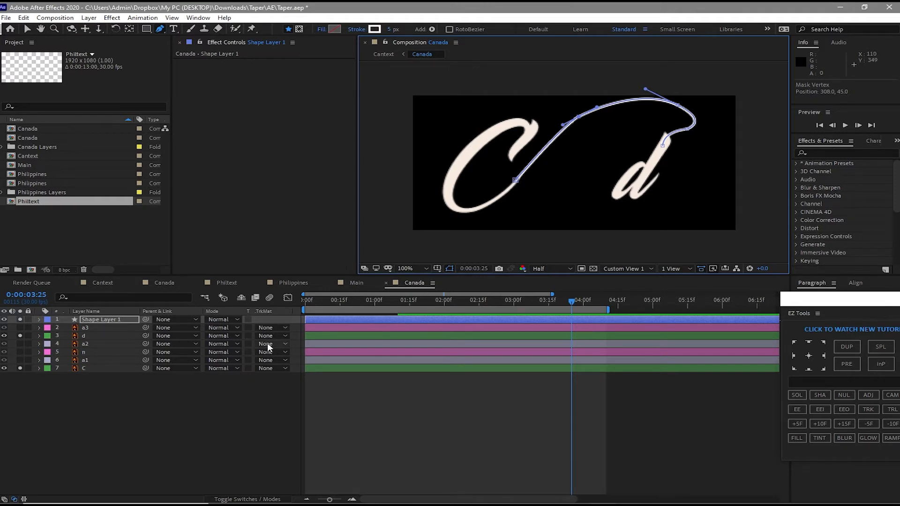
- Add Trim Paths to the new shape layer and expand its settings
{"action": "left_click", "coordinate": [38, 317]}
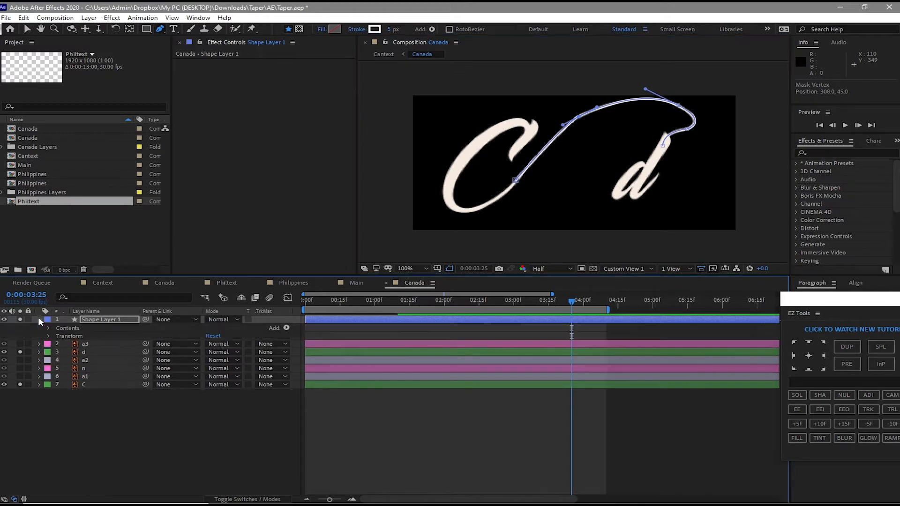
{"action": "left_click", "coordinate": [287, 328]}
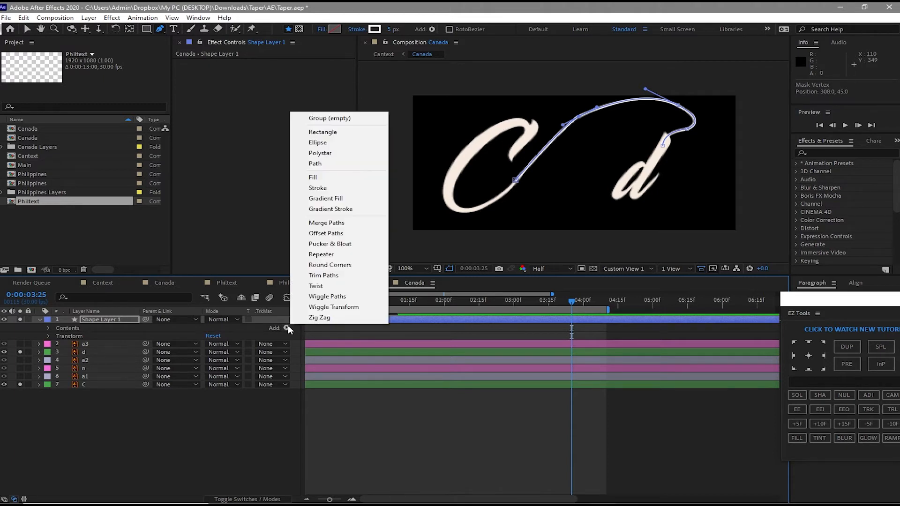
{"action": "left_click", "coordinate": [339, 277]}
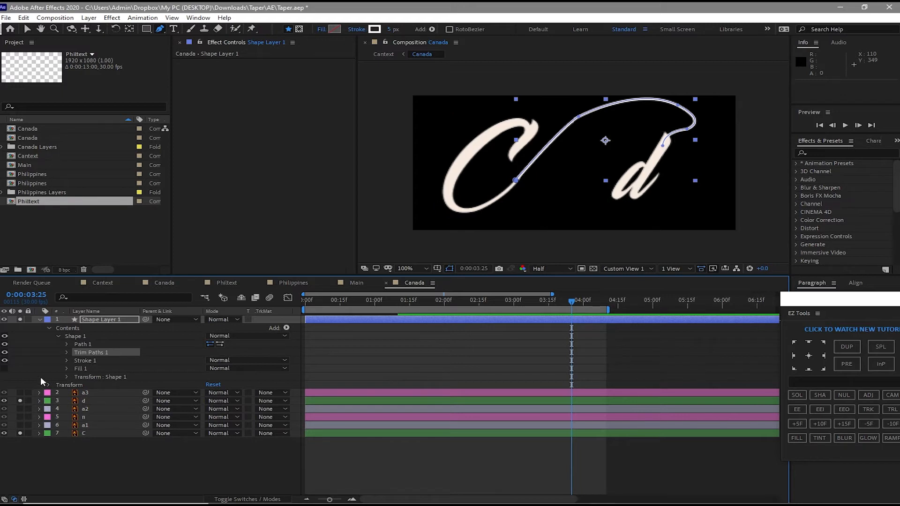
{"action": "left_click", "coordinate": [66, 352]}
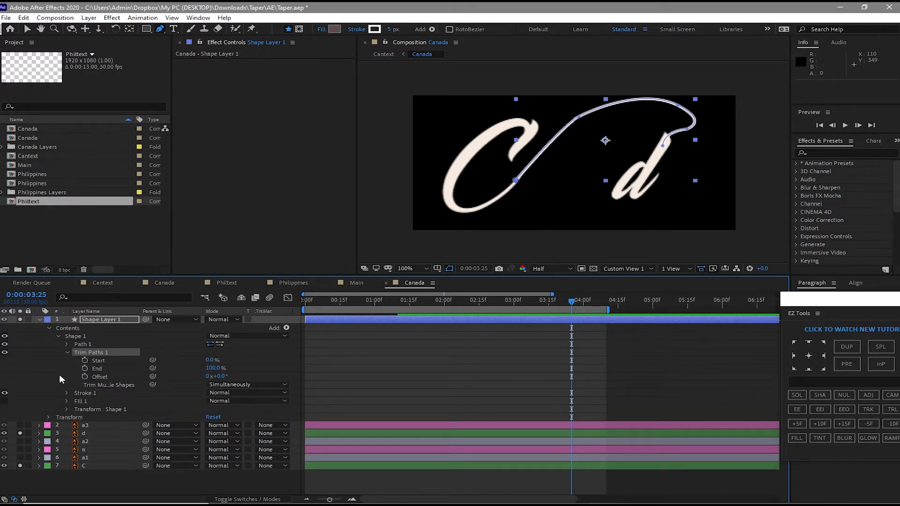
- Set the connecting shape's Stroke Width to 21 and its Taper Start Length to 100%
{"action": "left_click", "coordinate": [67, 393]}
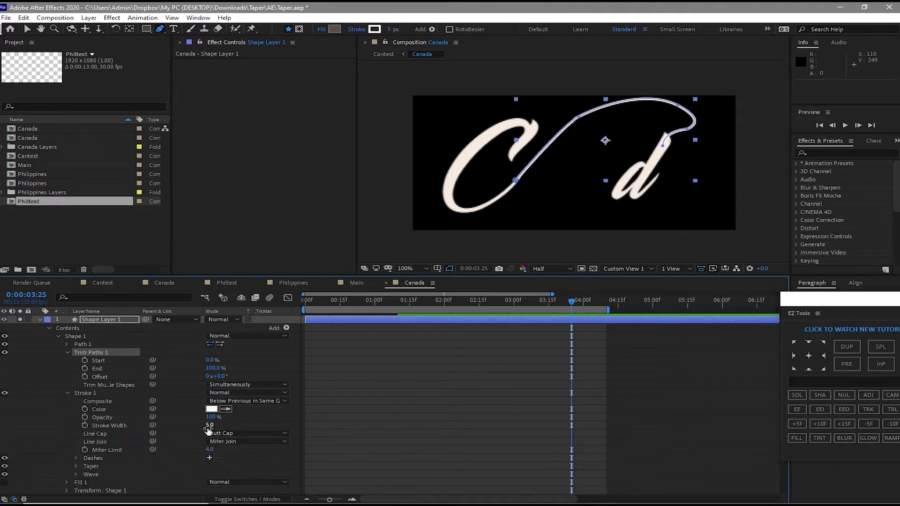
{"action": "left_click", "coordinate": [209, 426]}
{"action": "type", "text": "2"}
{"action": "type", "text": "1"}
{"action": "left_click", "coordinate": [75, 466]}
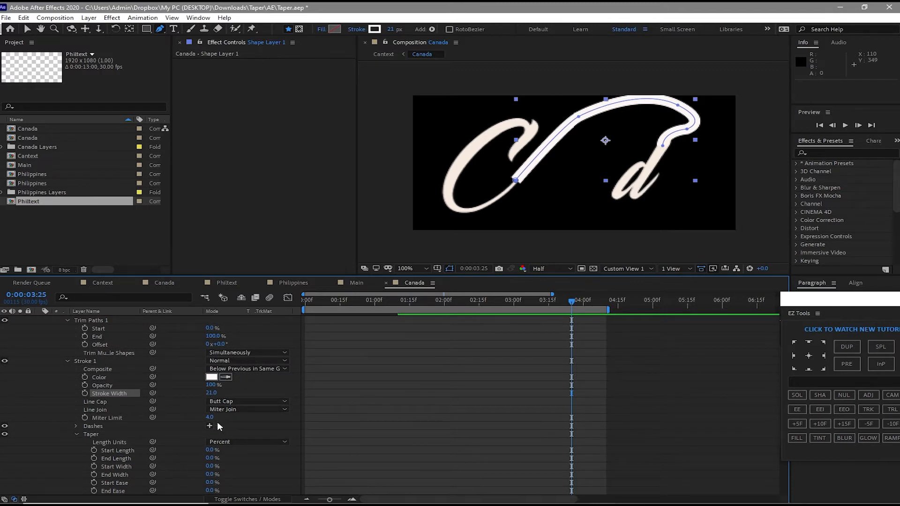
{"action": "left_click_drag", "start_coordinate": [212, 450], "coordinate": [300, 471]}
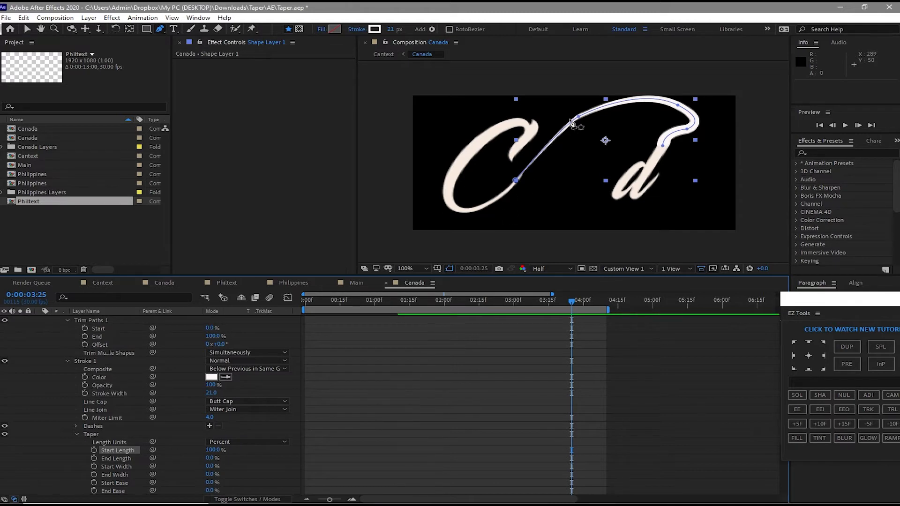
- At 0:00:00:20, enable keyframing for the Trim Paths Start and End, and set End to 8%
{"action": "scroll", "coordinate": [182, 424], "scroll_direction": "up", "scroll_amount": 2}
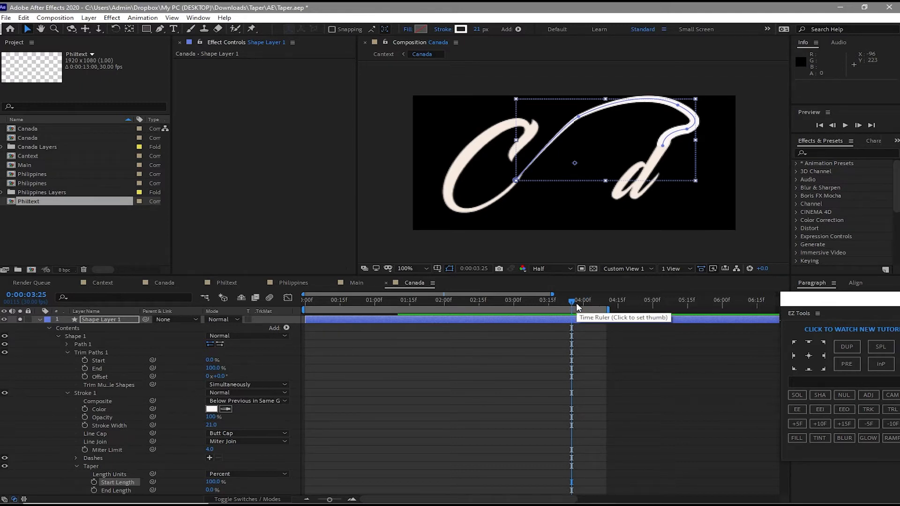
{"action": "key", "text": "Home"}
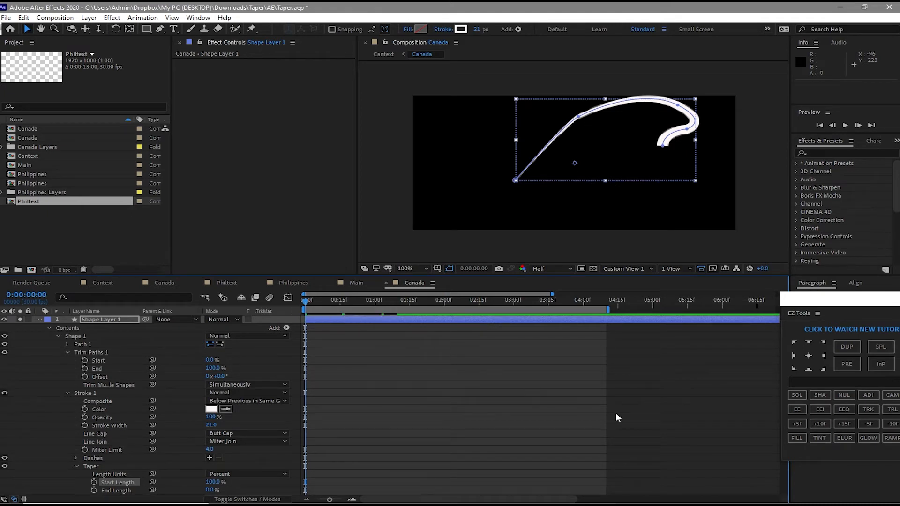
{"action": "left_click", "coordinate": [818, 426]}
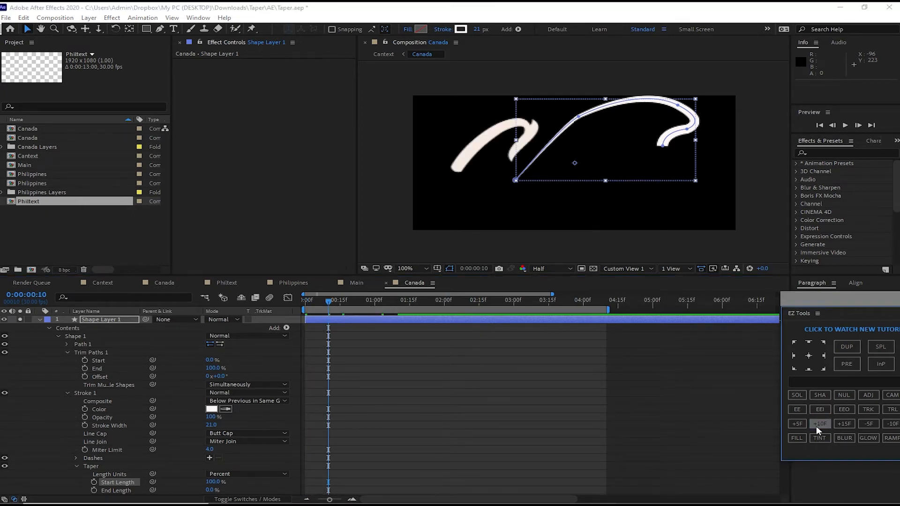
{"action": "left_click", "coordinate": [818, 426]}
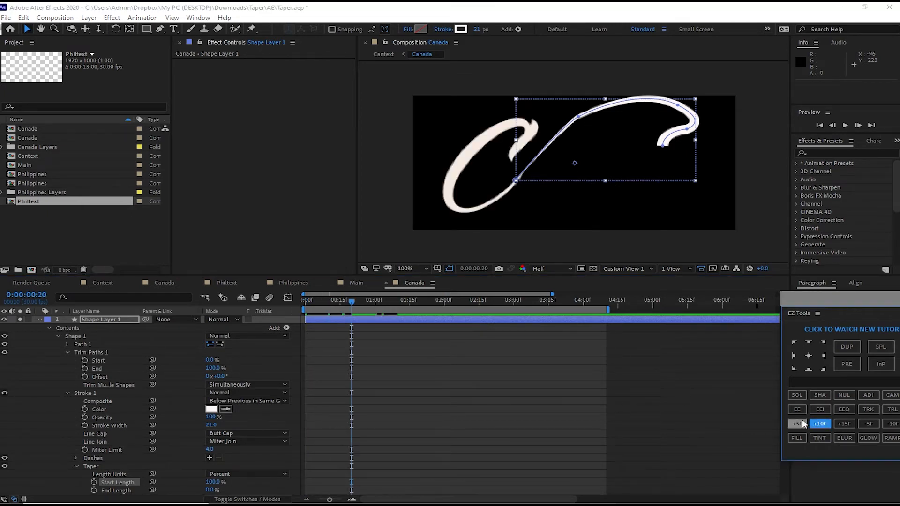
{"action": "left_click", "coordinate": [85, 360]}
{"action": "left_click", "coordinate": [85, 368]}
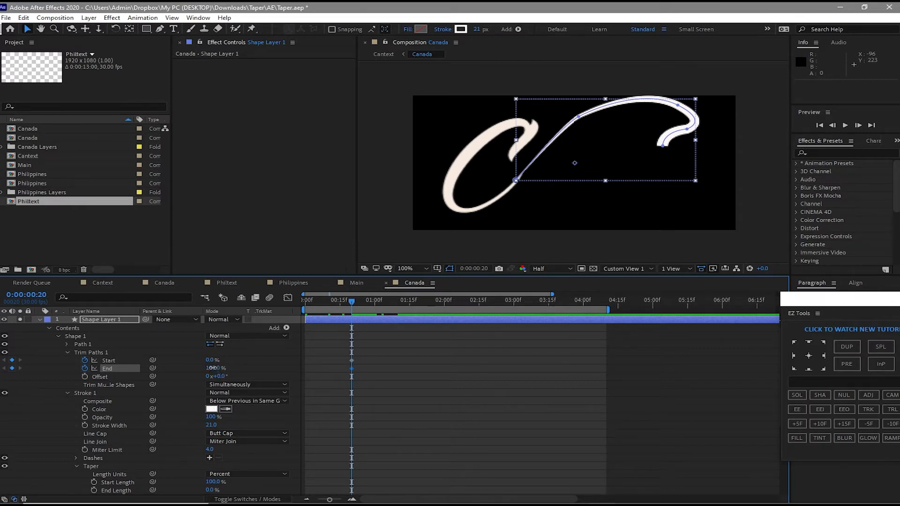
{"action": "left_click", "coordinate": [217, 369]}
{"action": "type", "text": "8"}
- At 0:00:01:04, keyframe the Trim Paths Start at 81% and End at 100%
{"action": "left_click", "coordinate": [818, 424]}
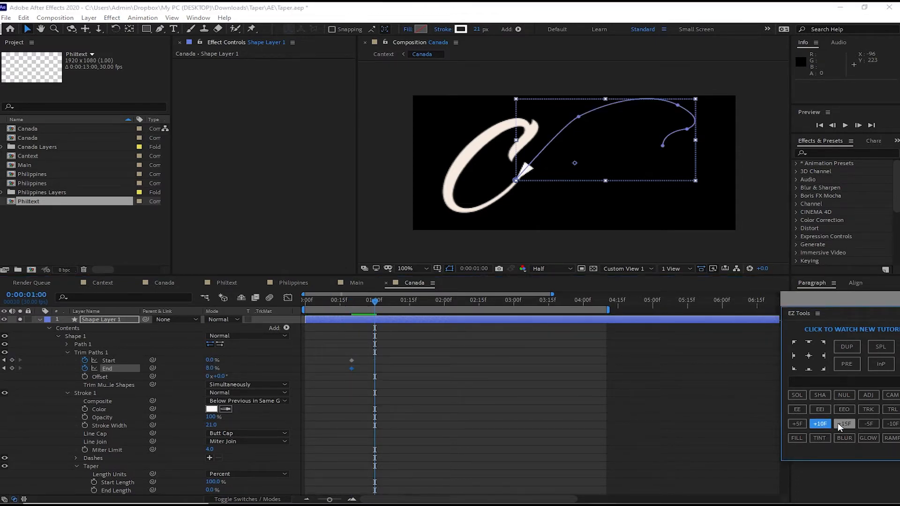
{"action": "left_click", "coordinate": [793, 424]}
{"action": "left_click", "coordinate": [264, 369]}
{"action": "key", "text": "Page_Up"}
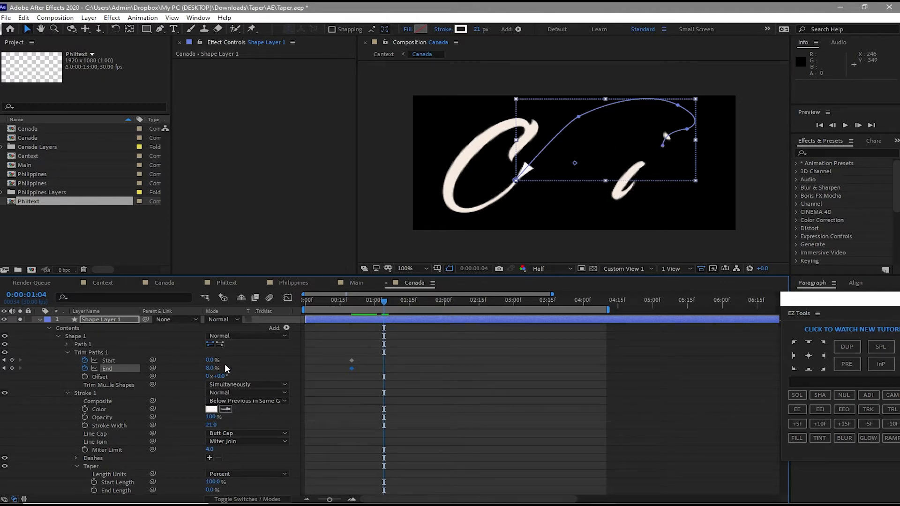
{"action": "left_click_drag", "start_coordinate": [210, 360], "coordinate": [281, 364]}
{"action": "left_click", "coordinate": [211, 361]}
{"action": "type", "text": "81"}
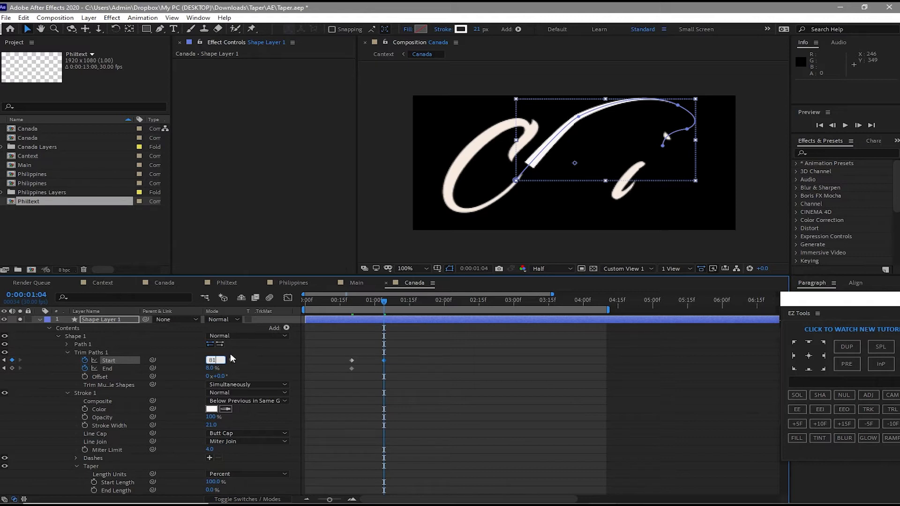
{"action": "left_click_drag", "start_coordinate": [217, 369], "coordinate": [214, 380]}
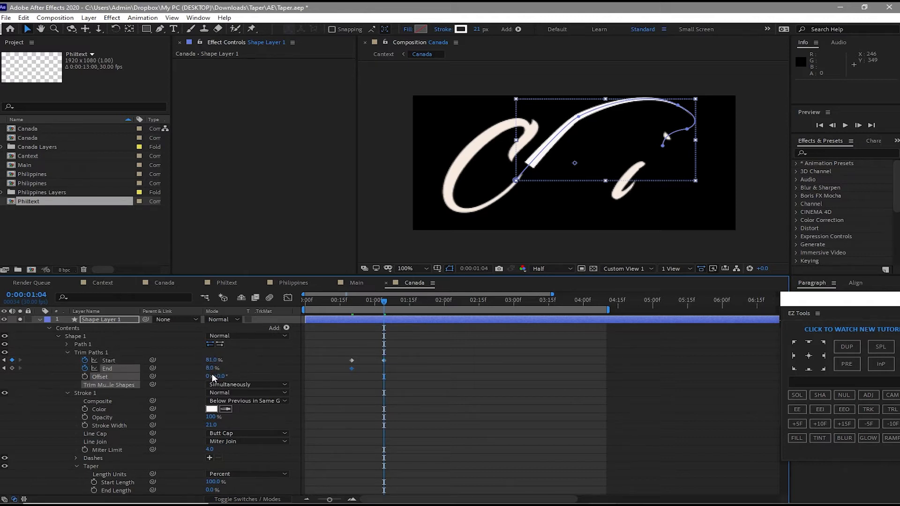
{"action": "left_click", "coordinate": [211, 369]}
{"action": "type", "text": "100"}
{"action": "key", "text": "Return"}
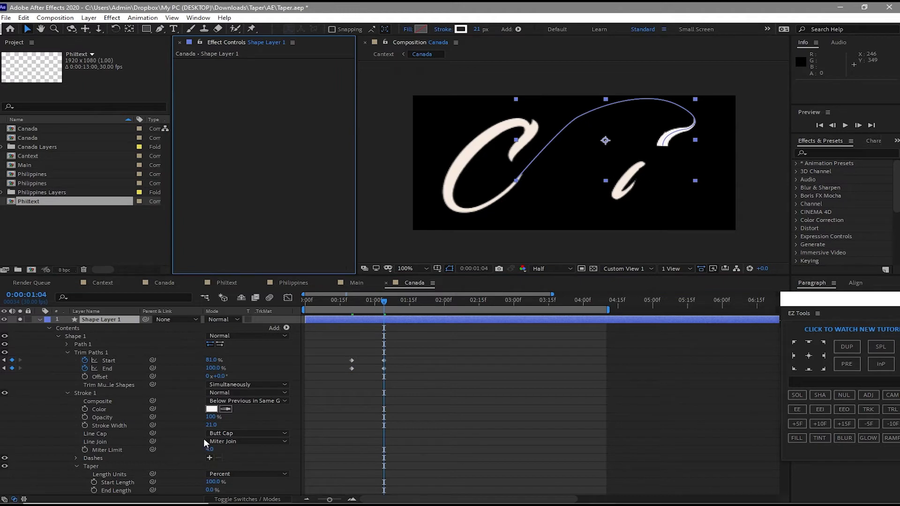
- Set the connecting stroke's Line Cap to Round Cap and scrub back to 0:00:00:17 to check it
{"action": "left_click", "coordinate": [235, 435]}
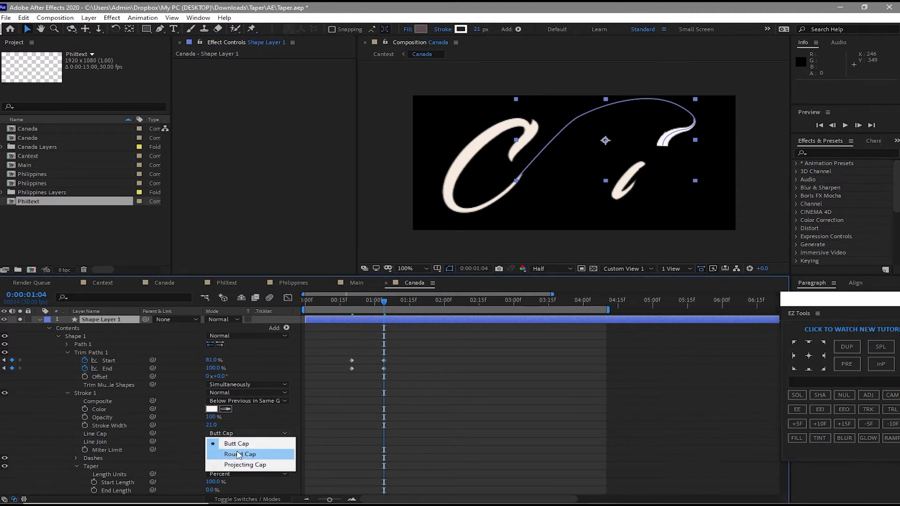
{"action": "left_click", "coordinate": [240, 454]}
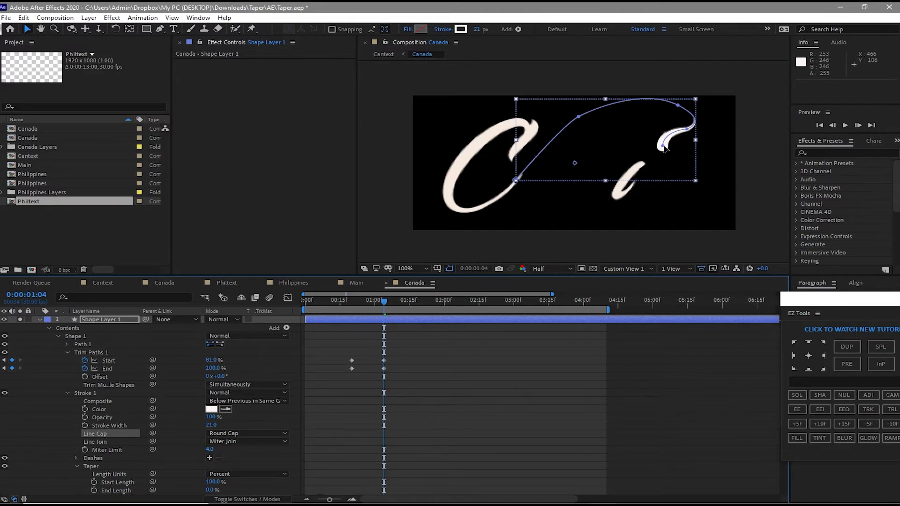
{"action": "mouse_move", "coordinate": [384, 301]}
{"action": "left_mouse_down"}
{"action": "mouse_move", "coordinate": [292, 295]}
{"action": "mouse_move", "coordinate": [405, 307]}
{"action": "mouse_move", "coordinate": [346, 303]}
{"action": "left_mouse_up"}
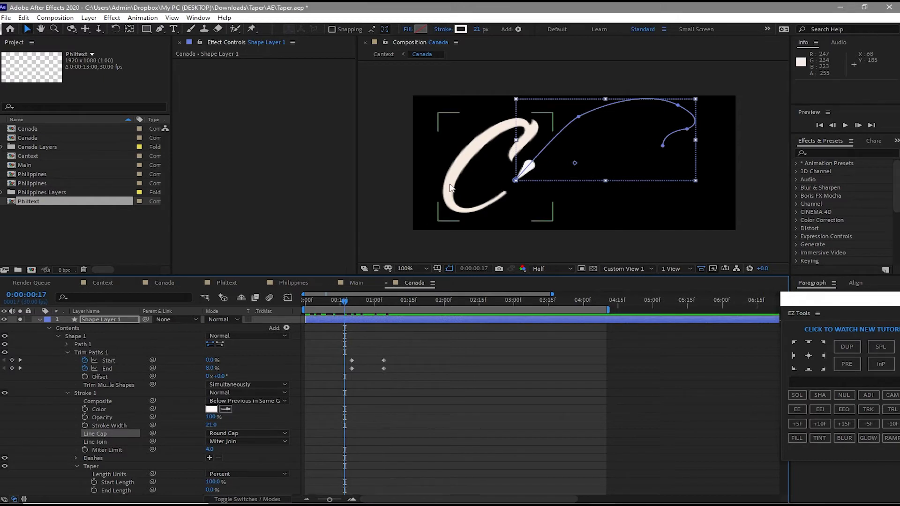
- Match Shape Layer 1's stroke color to the cream letter C by sampling it, and collapse the layer's properties
{"action": "left_click", "coordinate": [231, 409]}
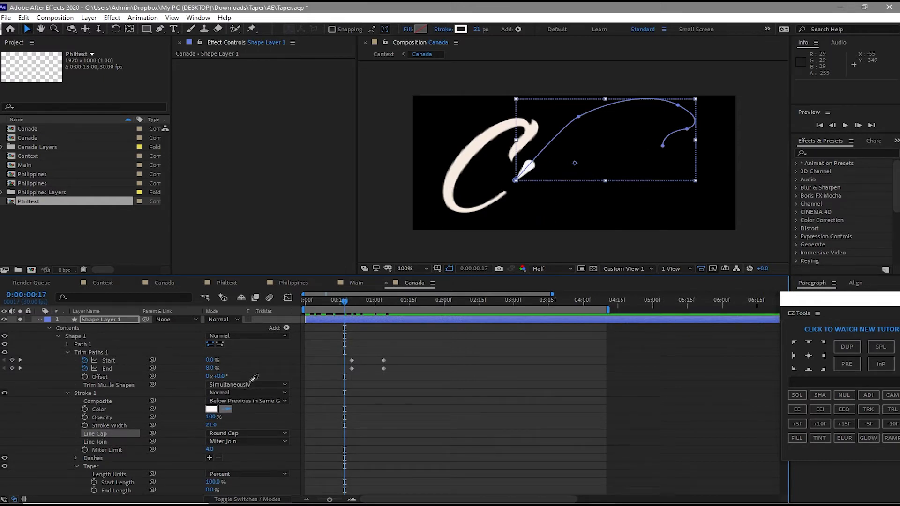
{"action": "left_click", "coordinate": [472, 151]}
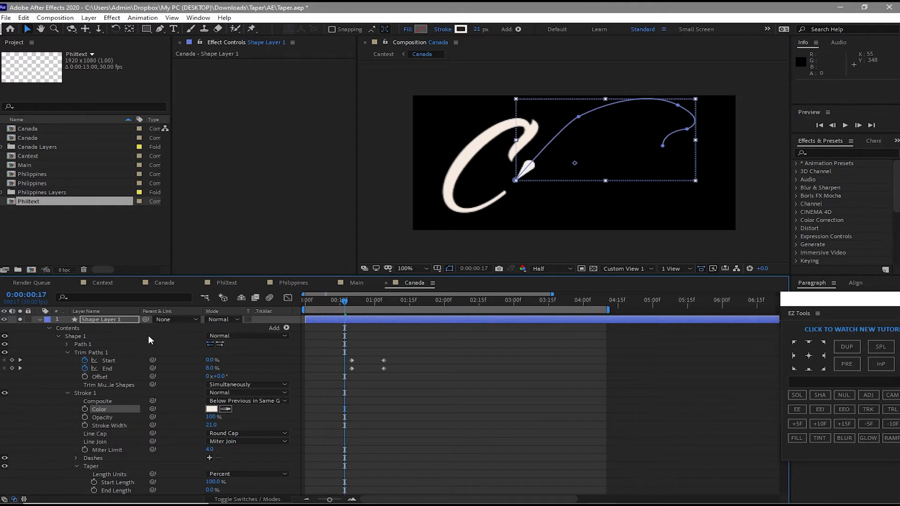
{"action": "left_click", "coordinate": [131, 320]}
{"action": "left_click", "coordinate": [40, 319]}
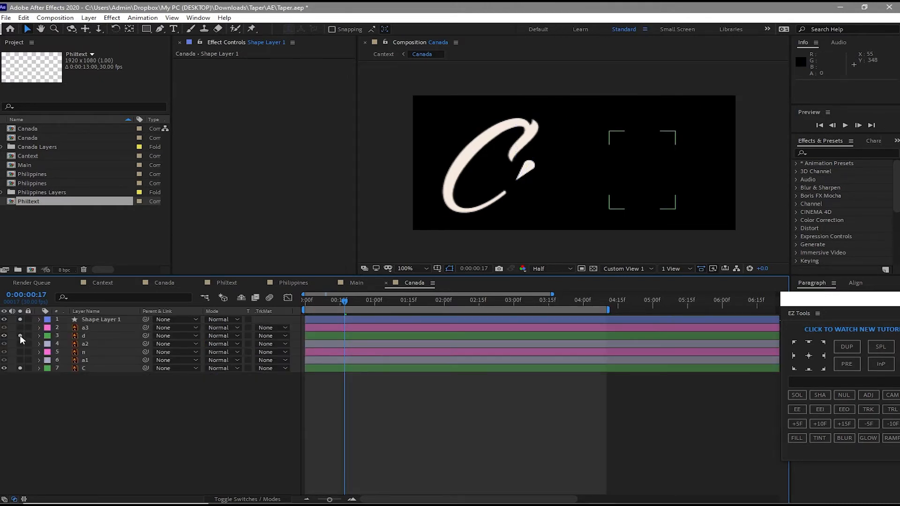
- Isolate the a3 and n layers by soloing only those two letters
{"action": "left_click", "coordinate": [21, 335]}
{"action": "left_click", "coordinate": [20, 328]}
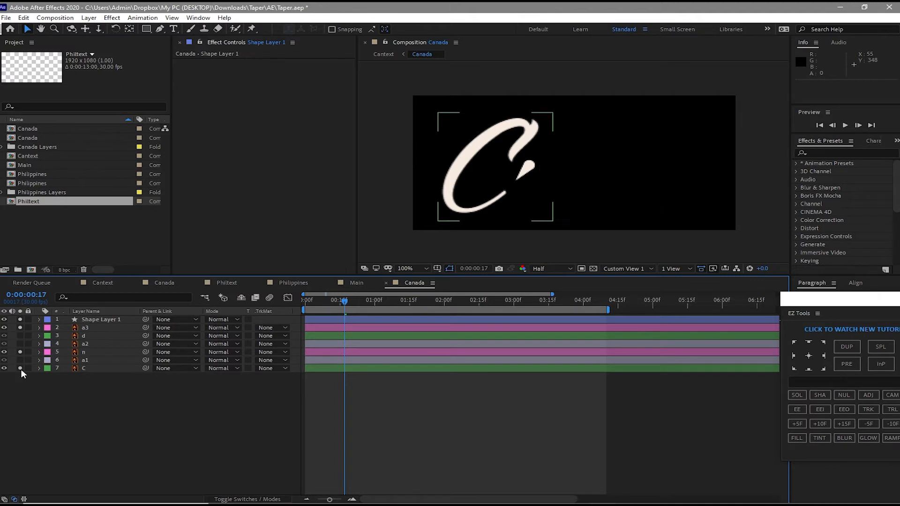
{"action": "left_click", "coordinate": [20, 368]}
{"action": "left_click", "coordinate": [20, 328]}
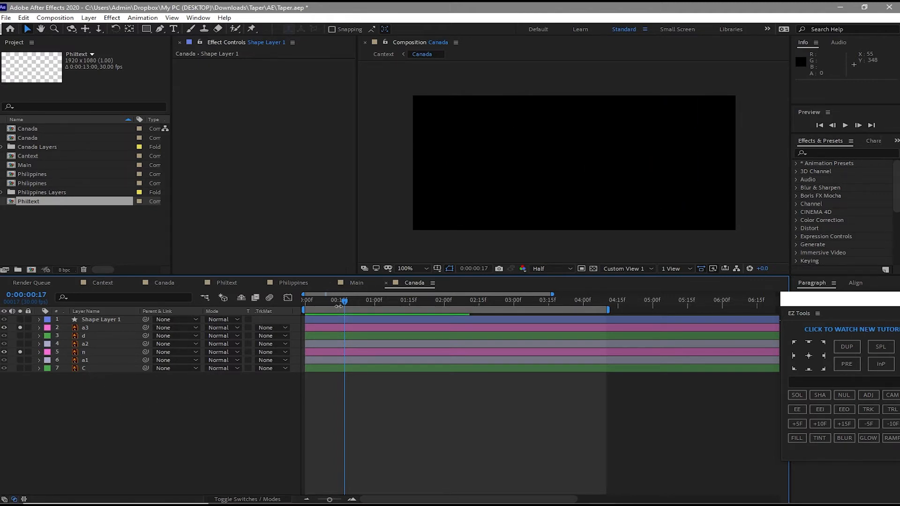
- At 0:00:03:18, draw a curved Pen tool path from the last a's tail up and over to the n's upper stem, smoothing its arch
{"action": "left_click_drag", "start_coordinate": [341, 304], "coordinate": [552, 302]}
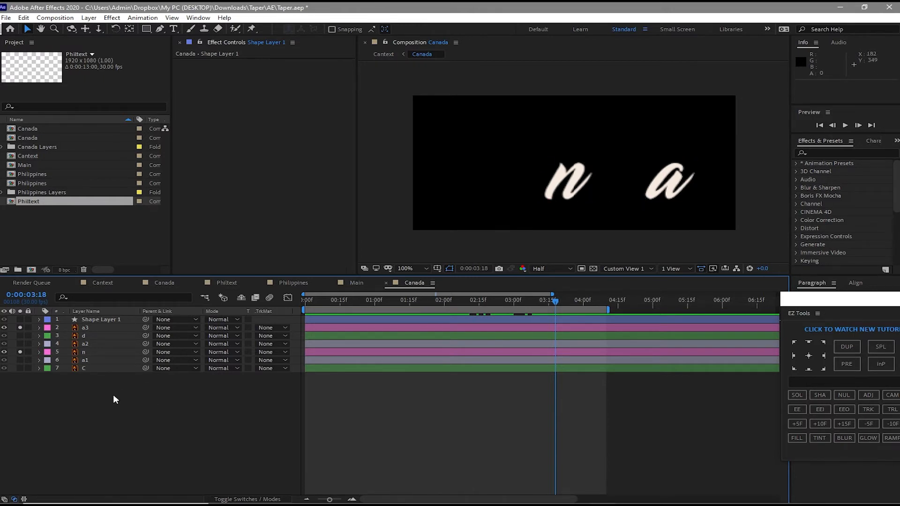
{"action": "left_click", "coordinate": [161, 28]}
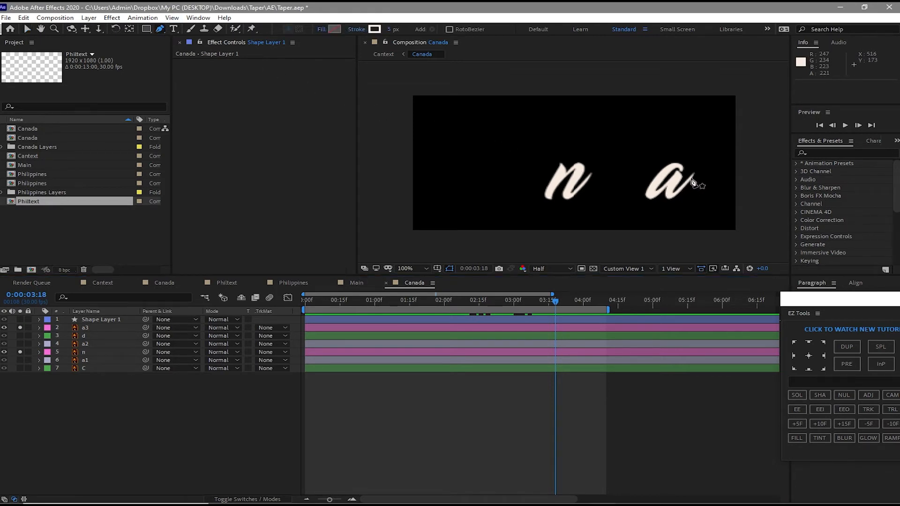
{"action": "left_click", "coordinate": [692, 178]}
{"action": "left_click_drag", "start_coordinate": [724, 134], "coordinate": [732, 146]}
{"action": "left_click_drag", "start_coordinate": [624, 114], "coordinate": [612, 126]}
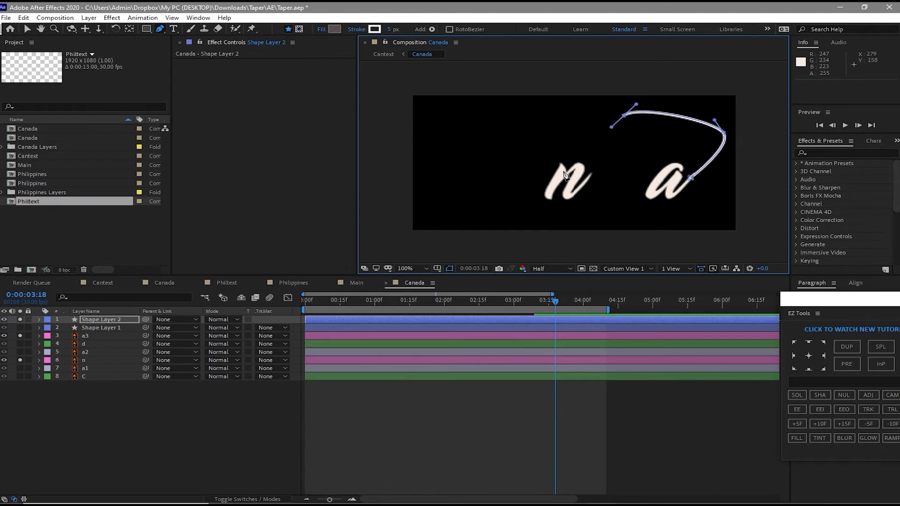
{"action": "left_click_drag", "start_coordinate": [562, 171], "coordinate": [549, 188]}
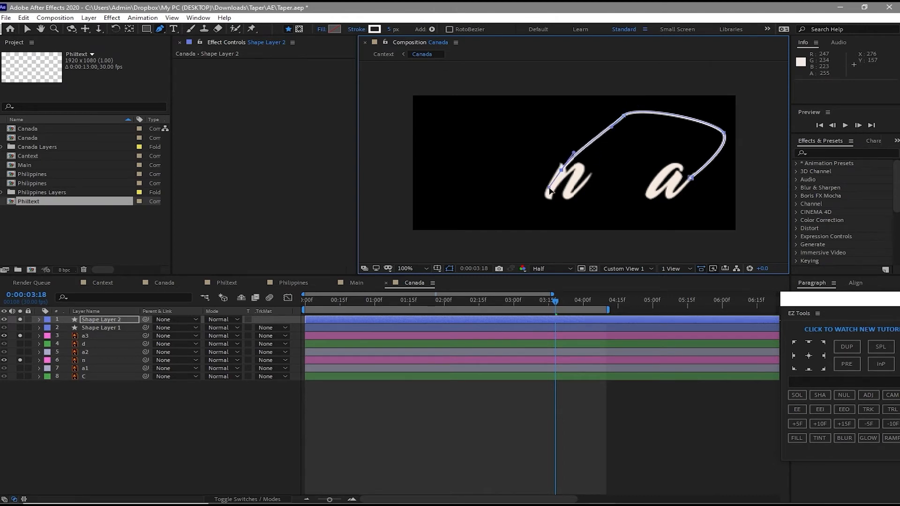
{"action": "left_click_drag", "start_coordinate": [612, 127], "coordinate": [599, 120]}
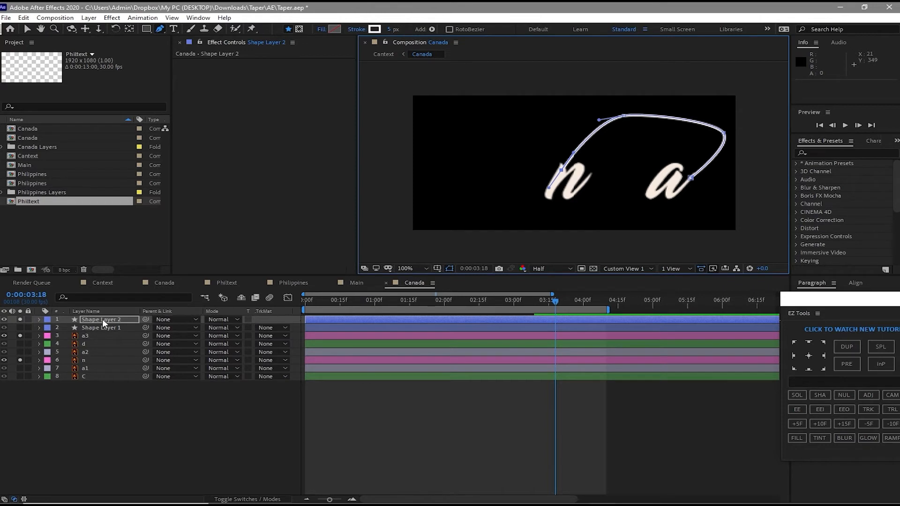
- Add Trim Paths to the new shape layer linking the a and n, and reveal its properties
{"action": "left_click", "coordinate": [40, 318]}
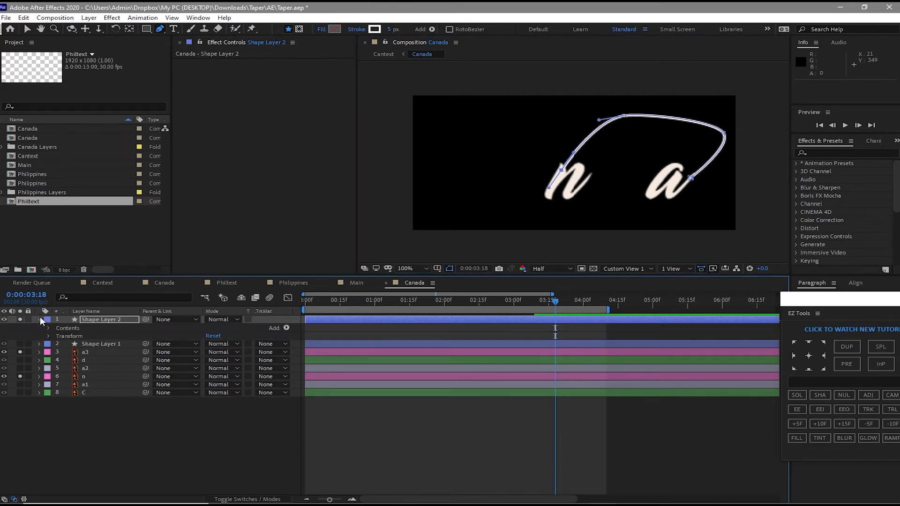
{"action": "left_click", "coordinate": [287, 328]}
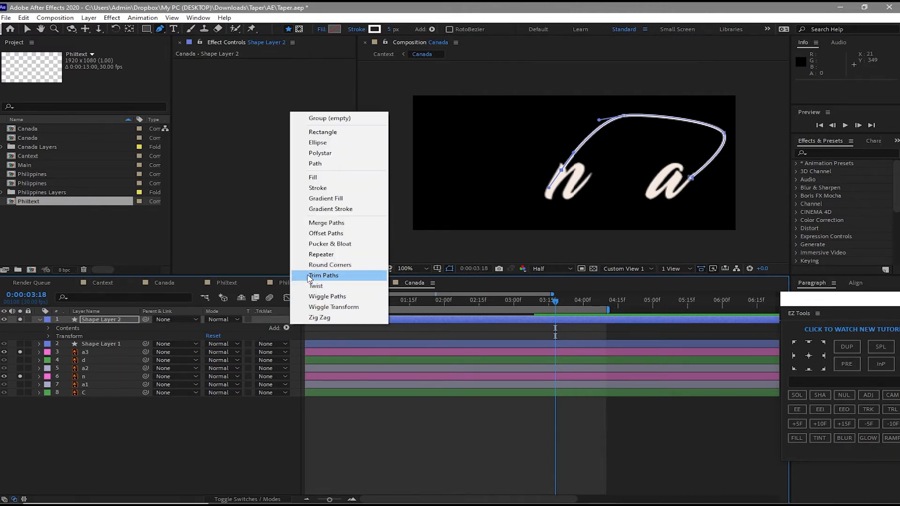
{"action": "left_click", "coordinate": [323, 276]}
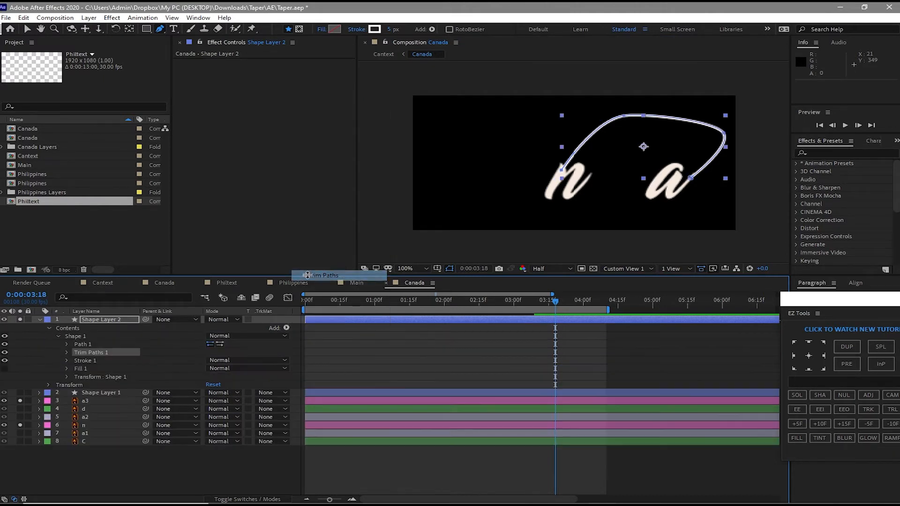
{"action": "left_click", "coordinate": [67, 353]}
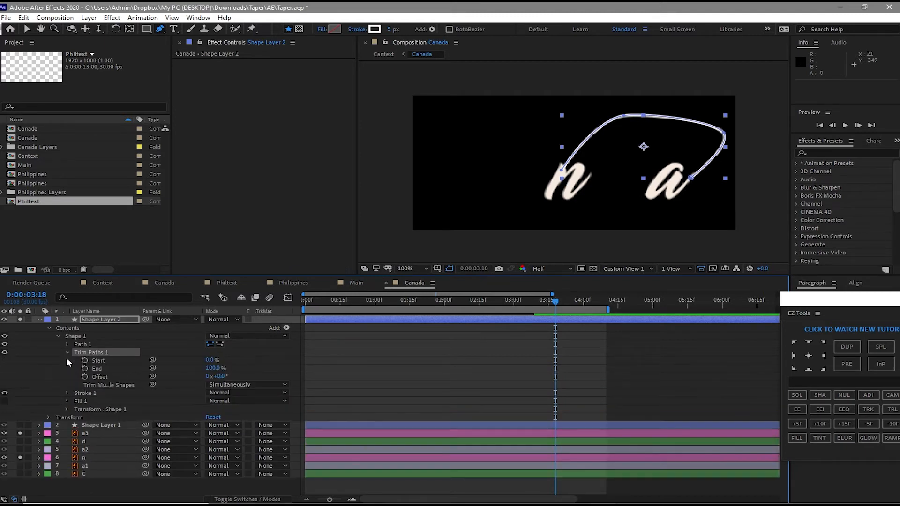
- Set the new stroke's Line Cap to Round Cap and sample its color from the letter n
{"action": "left_click", "coordinate": [68, 394]}
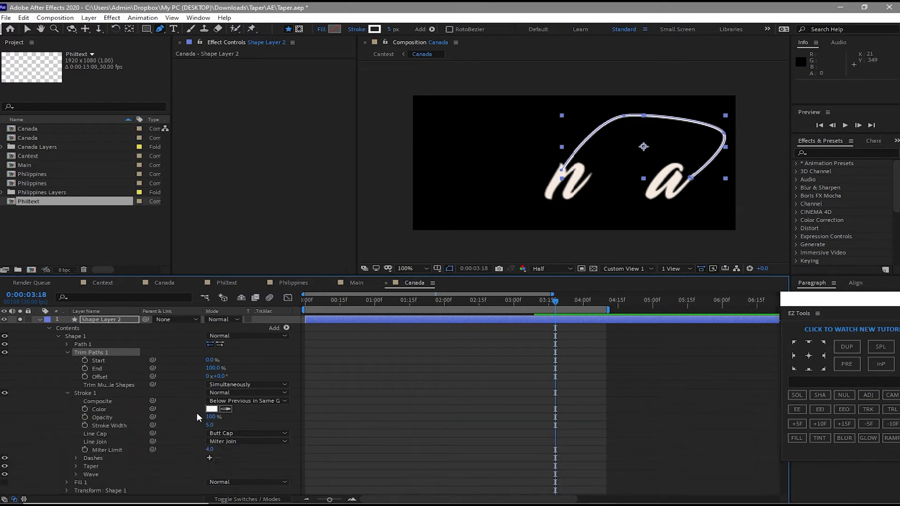
{"action": "left_click", "coordinate": [234, 435]}
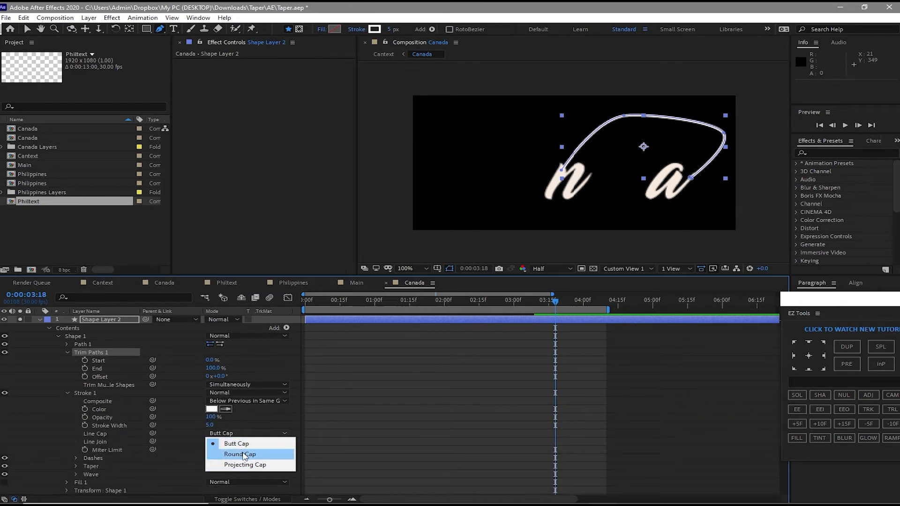
{"action": "left_click", "coordinate": [243, 456]}
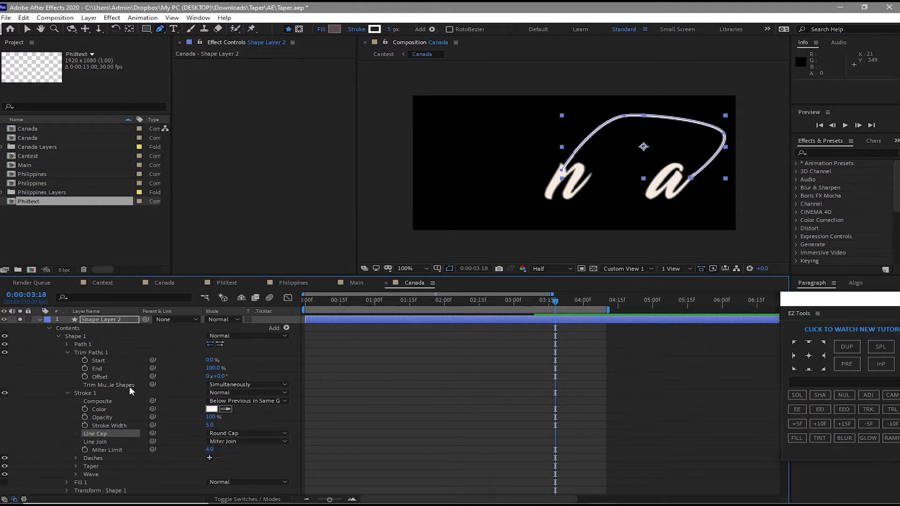
{"action": "left_click", "coordinate": [227, 409]}
{"action": "left_click", "coordinate": [555, 188]}
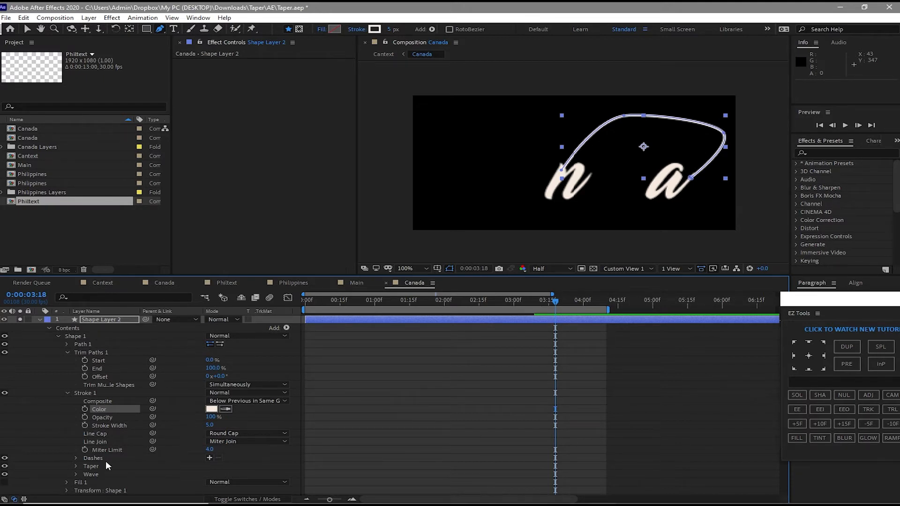
- Set the new stroke's Taper Start Length to 100% and its Stroke Width to 16
{"action": "left_click", "coordinate": [76, 466]}
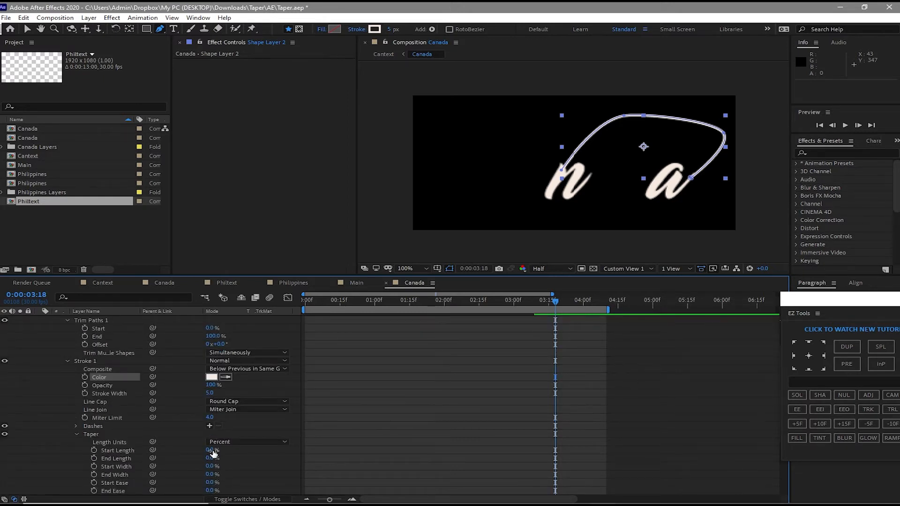
{"action": "left_click_drag", "start_coordinate": [211, 451], "coordinate": [361, 455]}
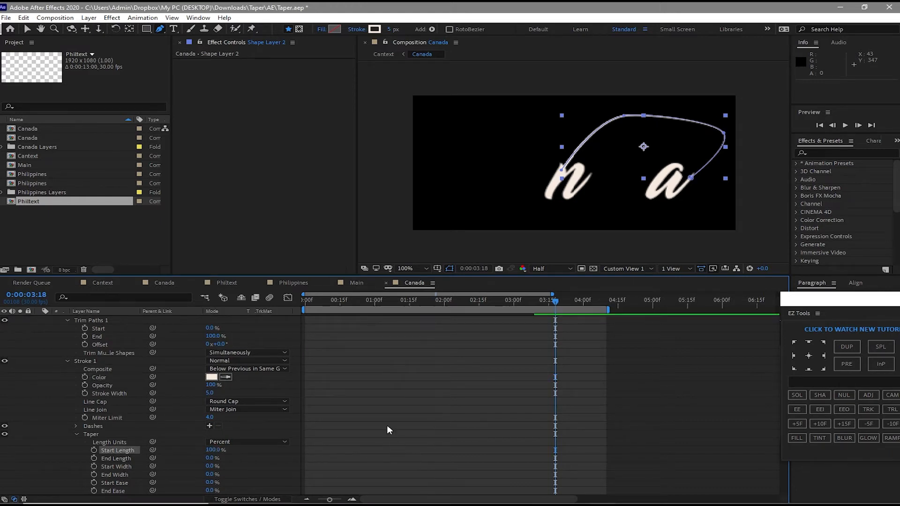
{"action": "left_click", "coordinate": [210, 393]}
{"action": "type", "text": "16"}
{"action": "left_click", "coordinate": [291, 220]}
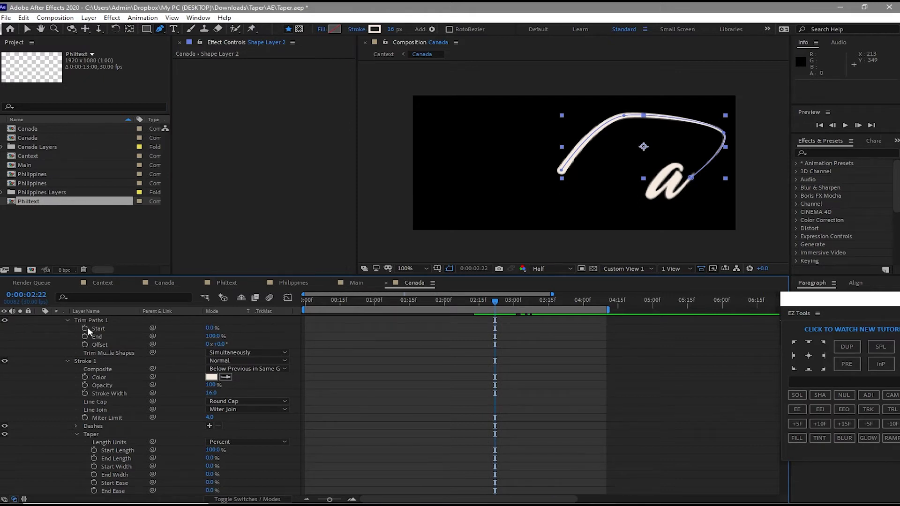
- At 0:00:02:22, enable keyframing for Shape Layer 2's Trim Paths Start and End, and set End to 8%
{"action": "left_click", "coordinate": [86, 328]}
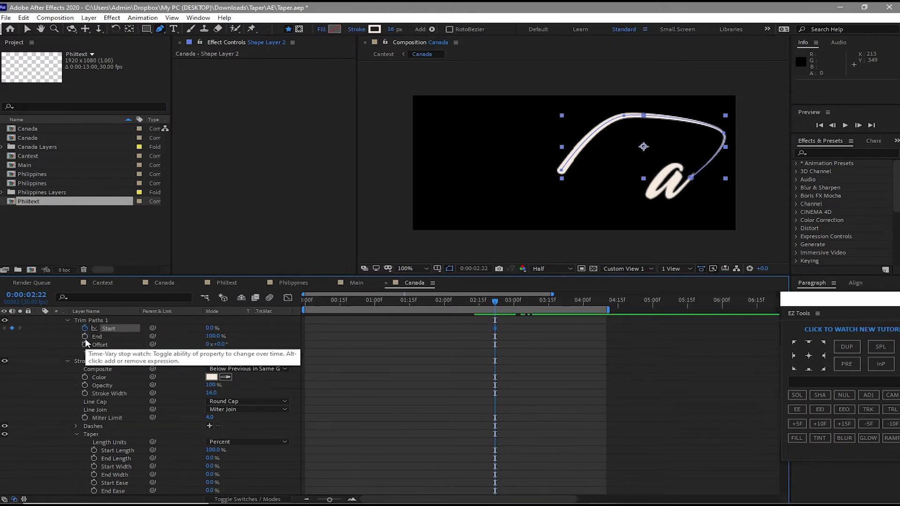
{"action": "left_click", "coordinate": [85, 337]}
{"action": "left_click", "coordinate": [212, 336]}
{"action": "type", "text": "8"}
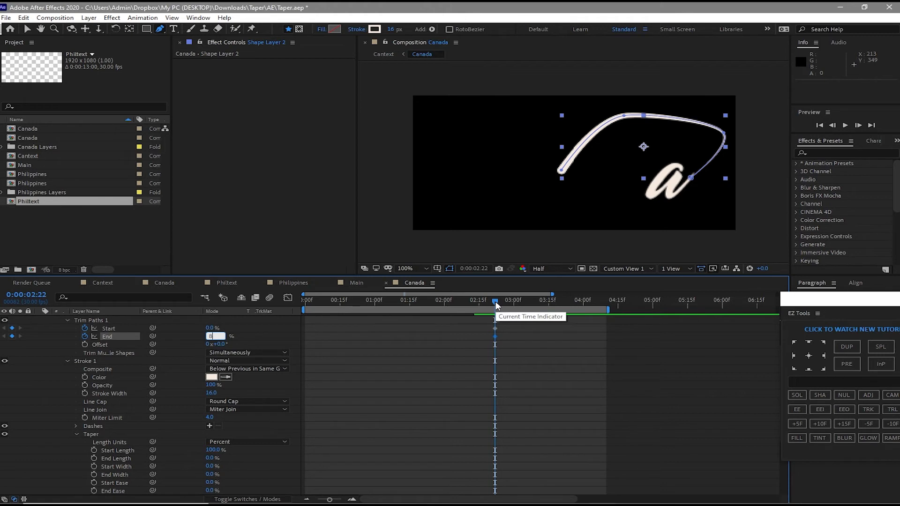
- At 0:00:03:00, keyframe Shape Layer 2's Trim Paths Start at 92% and End at 100%
{"action": "mouse_move", "coordinate": [496, 303]}
{"action": "left_mouse_down"}
{"action": "mouse_move", "coordinate": [543, 305]}
{"action": "mouse_move", "coordinate": [514, 301]}
{"action": "left_mouse_up"}
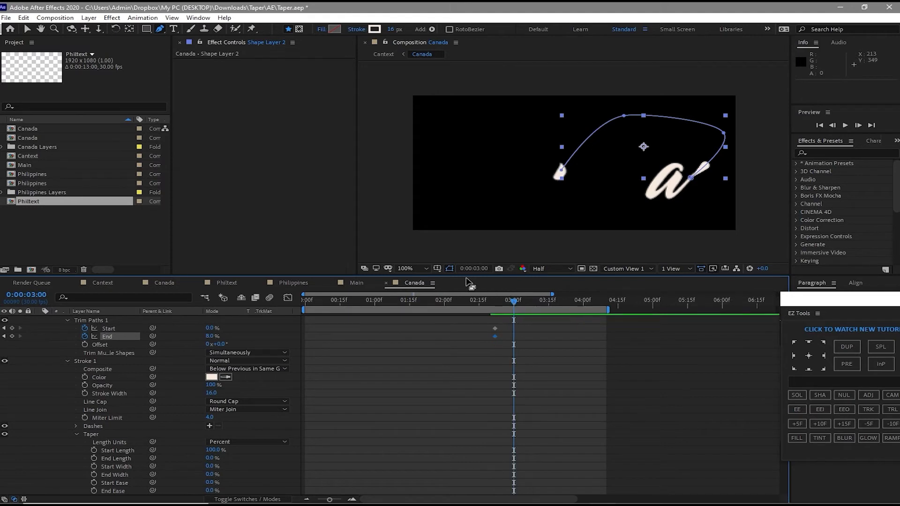
{"action": "left_click", "coordinate": [212, 328]}
{"action": "type", "text": "92"}
{"action": "key", "text": "Return"}
{"action": "mouse_move", "coordinate": [515, 302]}
{"action": "left_mouse_down"}
{"action": "mouse_move", "coordinate": [527, 304]}
{"action": "mouse_move", "coordinate": [497, 303]}
{"action": "mouse_move", "coordinate": [515, 303]}
{"action": "left_mouse_up"}
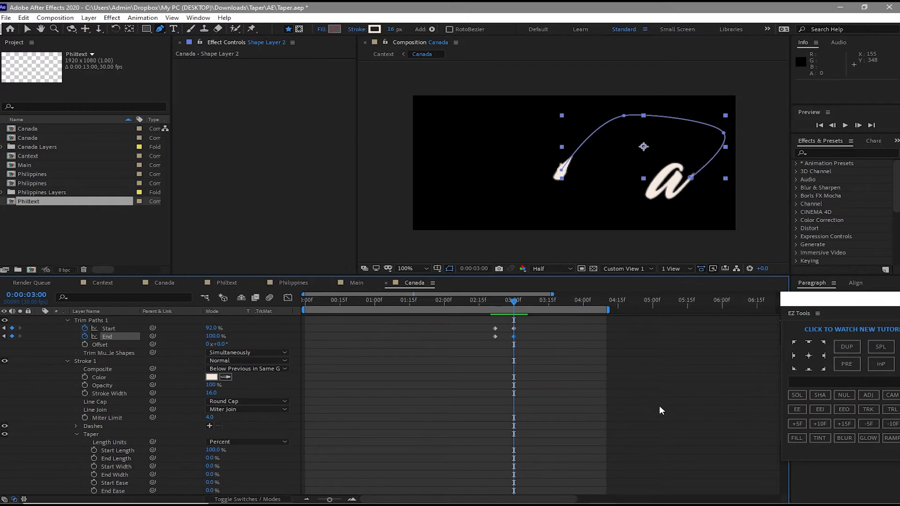
- Advance five frames to 0:00:03:05 and keyframe Shape Layer 2's Trim Paths Start at 100%
{"action": "left_click", "coordinate": [793, 424]}
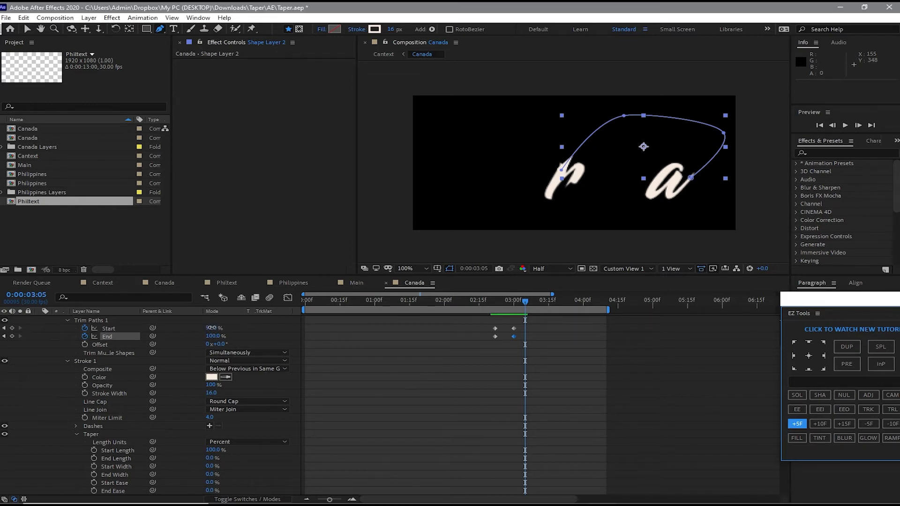
{"action": "left_click_drag", "start_coordinate": [212, 328], "coordinate": [305, 340]}
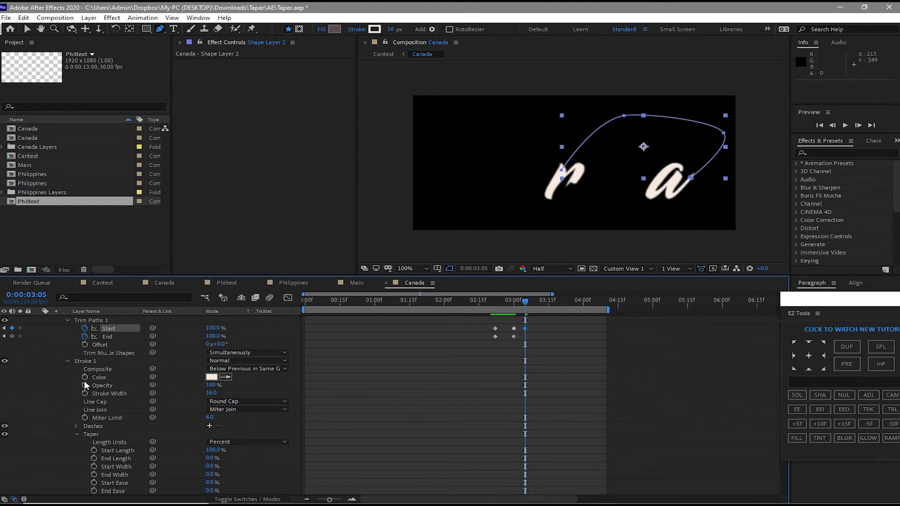
{"action": "scroll", "coordinate": [84, 381], "scroll_direction": "down", "scroll_amount": 8}
{"action": "scroll", "coordinate": [86, 379], "scroll_direction": "up", "scroll_amount": 5}
{"action": "scroll", "coordinate": [85, 386], "scroll_direction": "up", "scroll_amount": 5}
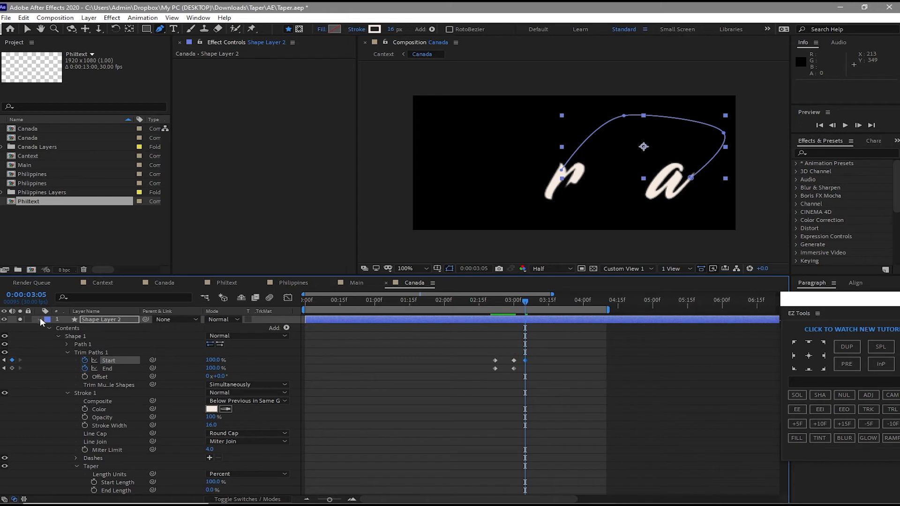
{"action": "left_click", "coordinate": [38, 320]}
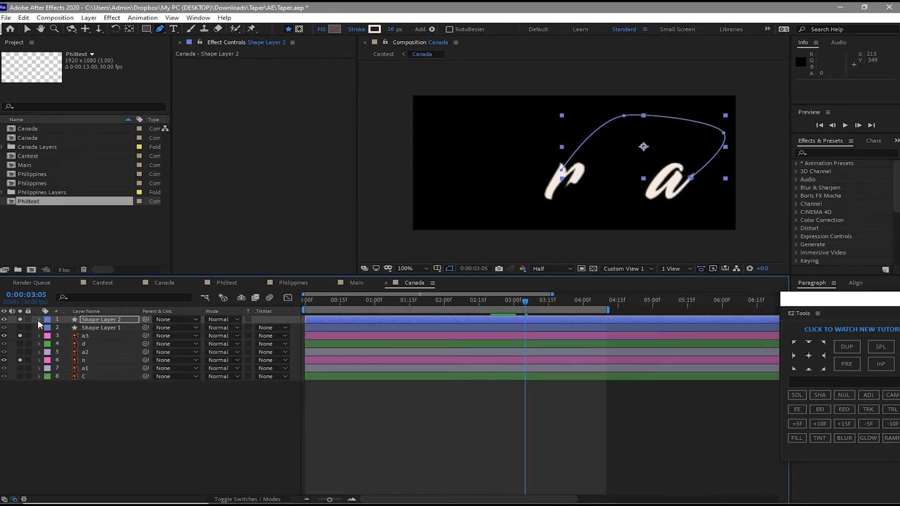
{"action": "left_click", "coordinate": [38, 319]}
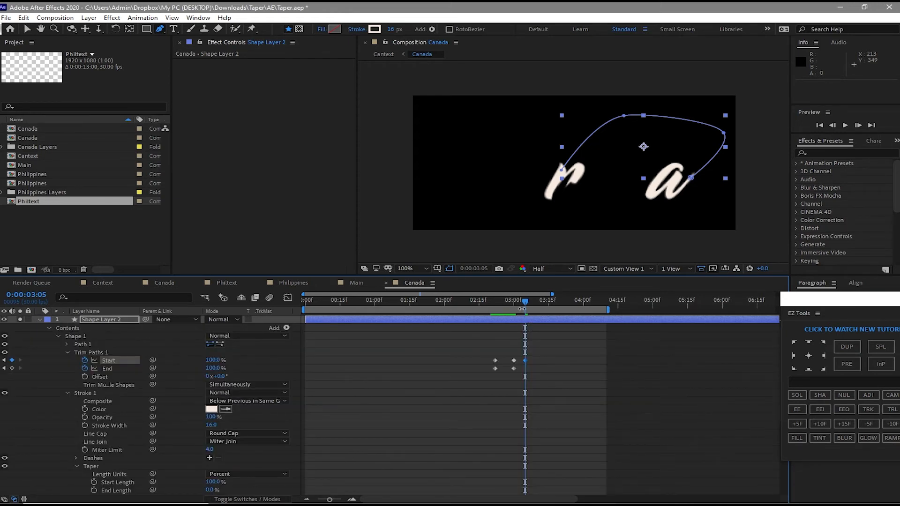
- At 0:00:02:17, keyframe Shape Layer 2's Trim Paths End at 0%, and return to the composition's start with the layer collapsed
{"action": "mouse_move", "coordinate": [526, 302]}
{"action": "left_mouse_down"}
{"action": "mouse_move", "coordinate": [491, 293]}
{"action": "mouse_move", "coordinate": [499, 298]}
{"action": "left_mouse_up"}
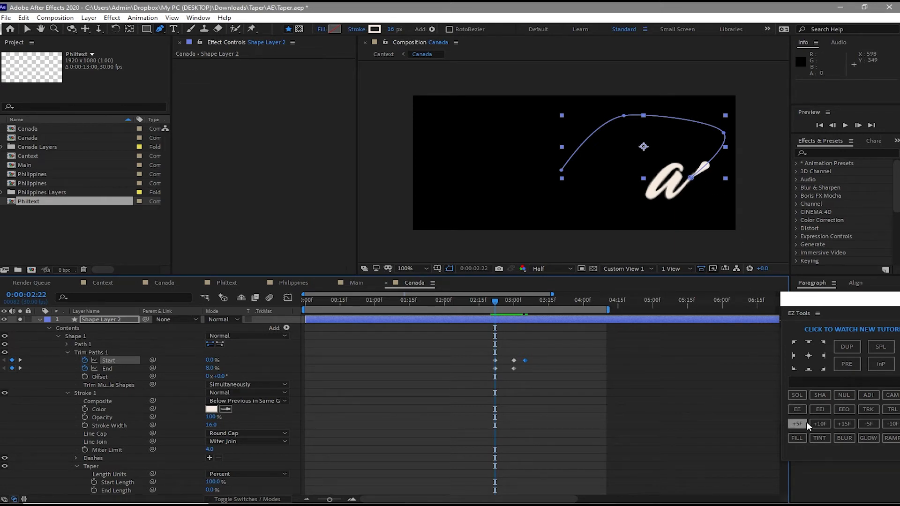
{"action": "left_click", "coordinate": [868, 421]}
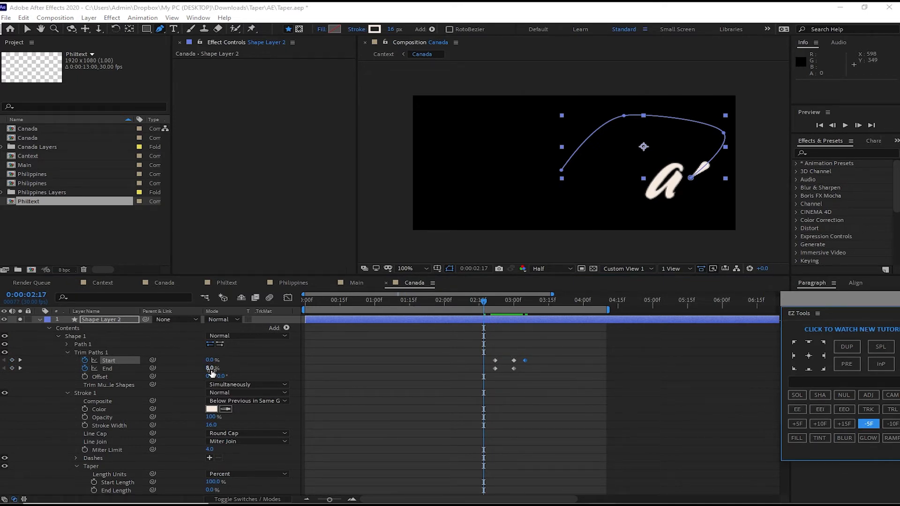
{"action": "mouse_move", "coordinate": [212, 370]}
{"action": "left_mouse_down"}
{"action": "mouse_move", "coordinate": [149, 343]}
{"action": "mouse_move", "coordinate": [159, 351]}
{"action": "left_mouse_up"}
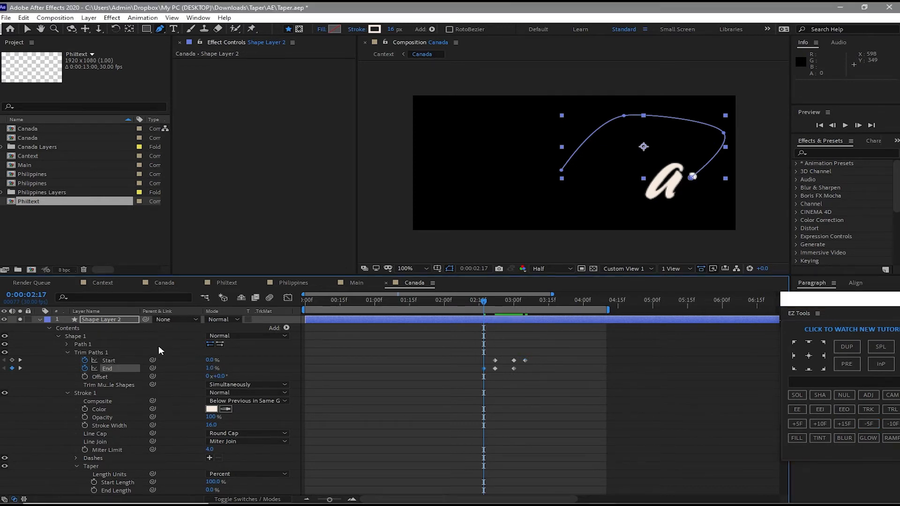
{"action": "left_click", "coordinate": [209, 368]}
{"action": "type", "text": "0"}
{"action": "left_click", "coordinate": [350, 378]}
{"action": "mouse_move", "coordinate": [484, 302]}
{"action": "left_mouse_down"}
{"action": "mouse_move", "coordinate": [525, 308]}
{"action": "mouse_move", "coordinate": [41, 320]}
{"action": "left_mouse_up"}
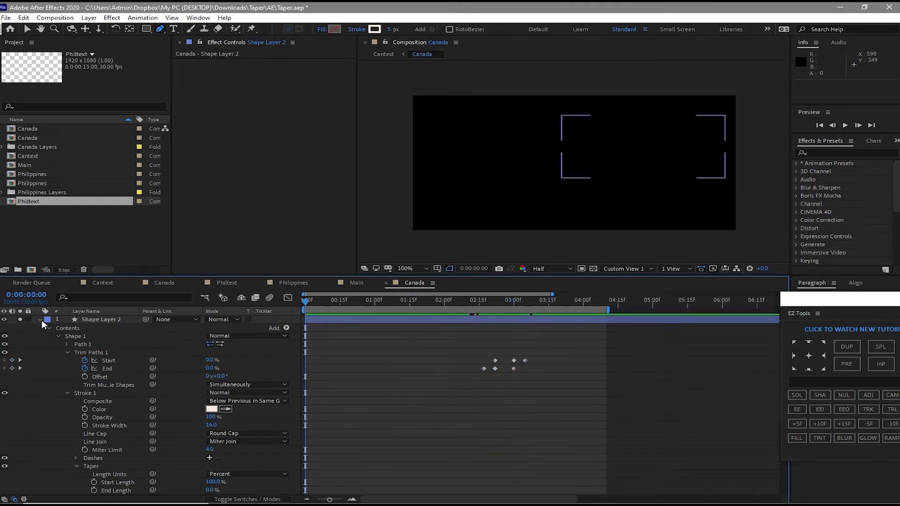
{"action": "left_click", "coordinate": [40, 319]}
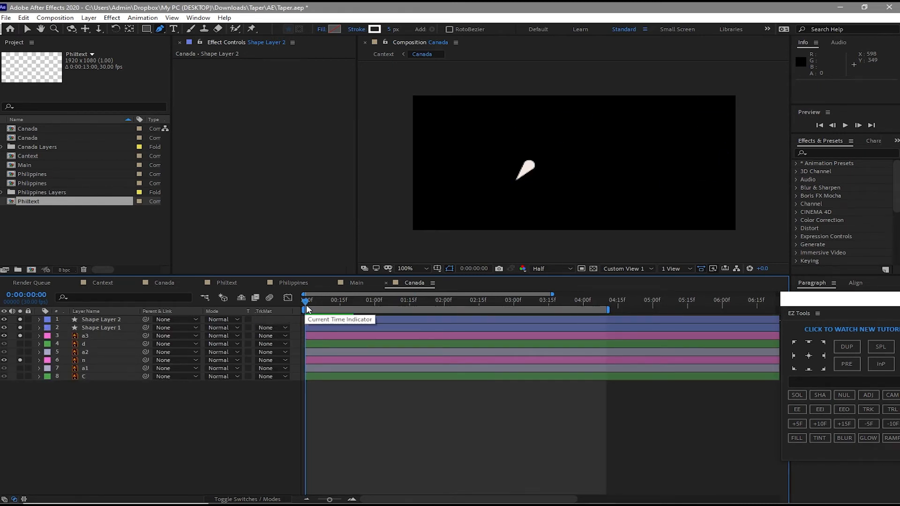
- Reveal Shape Layer 1's keyframes and, five frames past 0:00:01:04, keyframe its Trim Paths Start at 100%
{"action": "left_click_drag", "start_coordinate": [306, 305], "coordinate": [539, 317]}
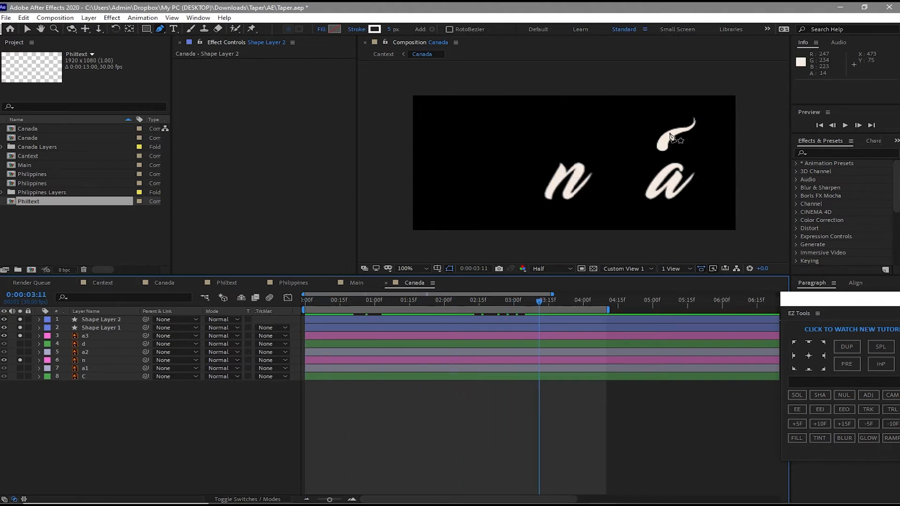
{"action": "left_click", "coordinate": [86, 336]}
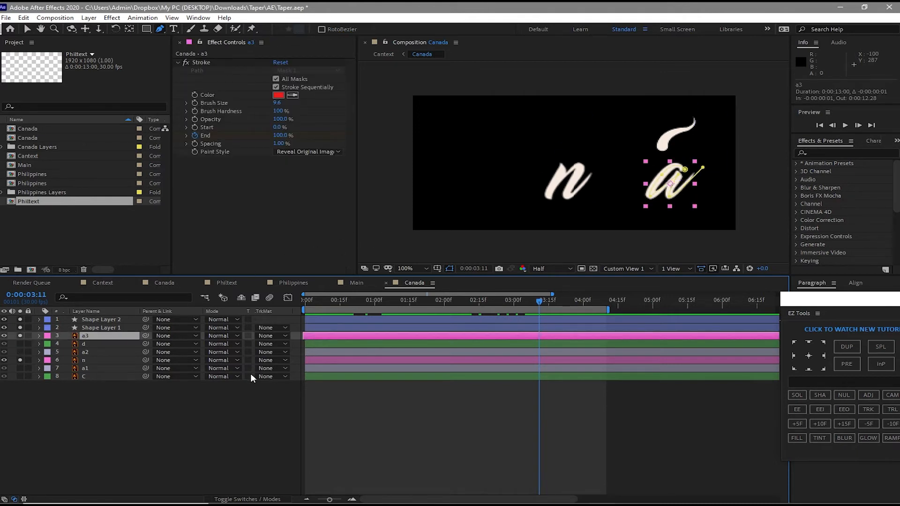
{"action": "key", "text": "u"}
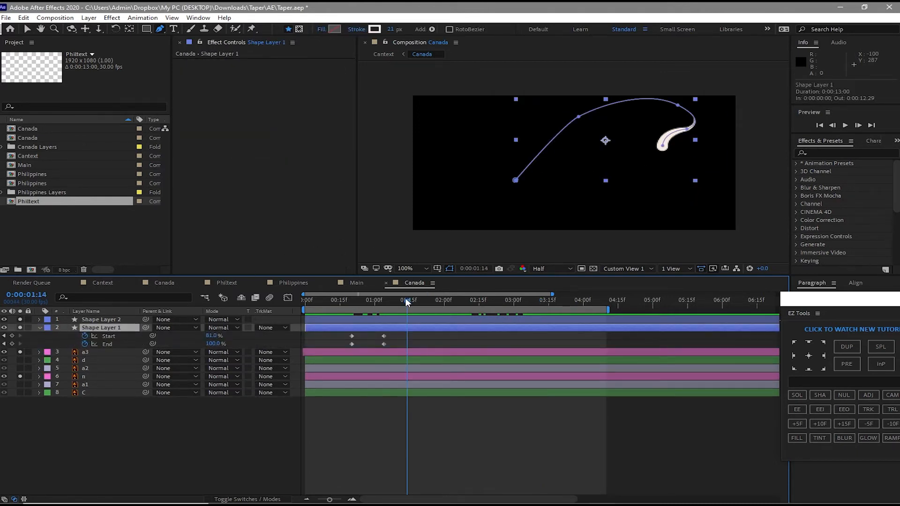
{"action": "mouse_move", "coordinate": [407, 299]}
{"action": "left_mouse_down"}
{"action": "mouse_move", "coordinate": [388, 298]}
{"action": "mouse_move", "coordinate": [402, 300]}
{"action": "left_mouse_up"}
{"action": "left_click_drag", "start_coordinate": [403, 301], "coordinate": [389, 295]}
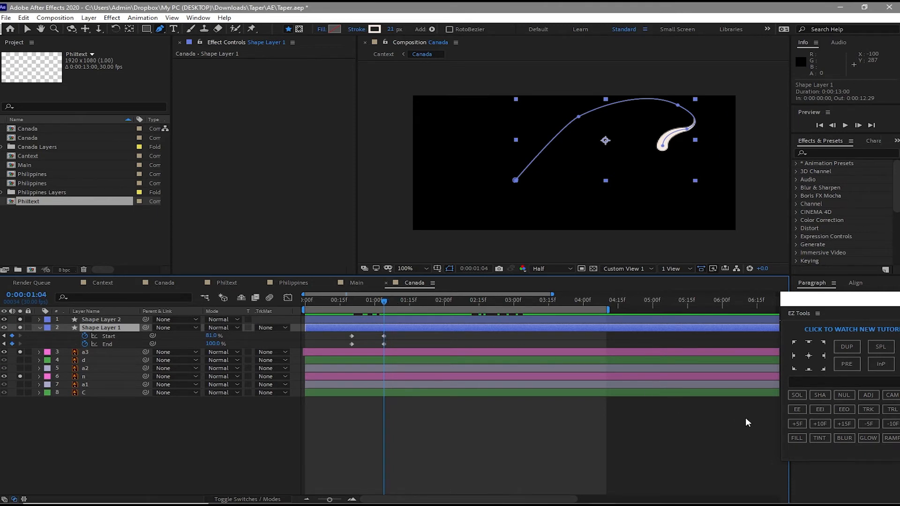
{"action": "left_click", "coordinate": [792, 426]}
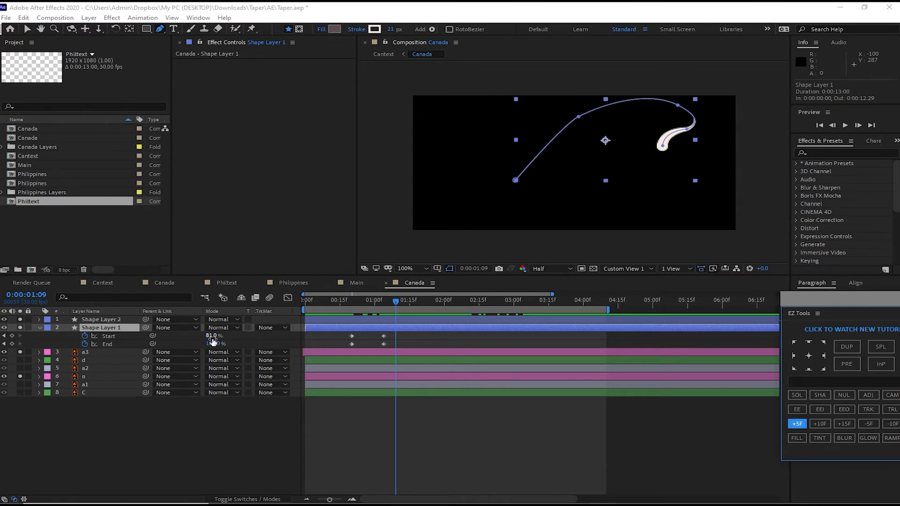
{"action": "left_click_drag", "start_coordinate": [213, 338], "coordinate": [257, 342]}
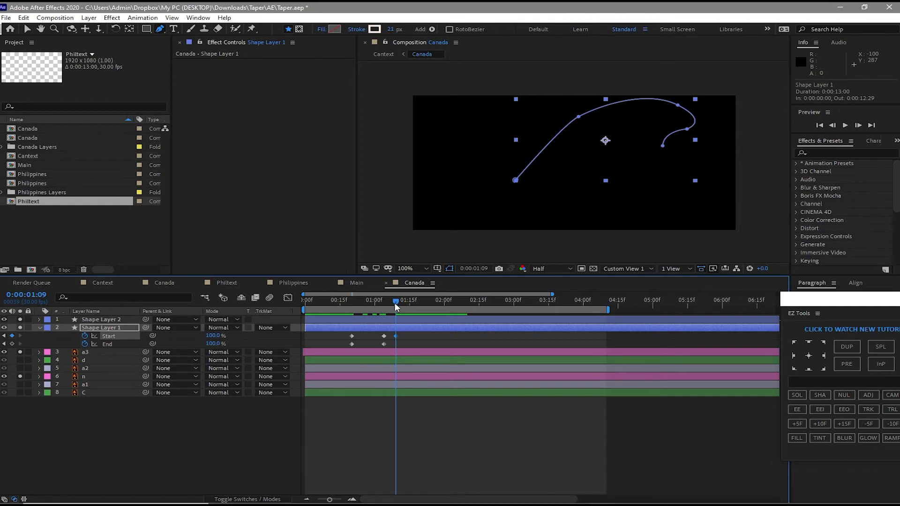
- At 0:00:00:15, keyframe Shape Layer 1's Trim Paths End at 0%, and play back the Canada animation with all layers showing
{"action": "left_click_drag", "start_coordinate": [396, 305], "coordinate": [352, 300]}
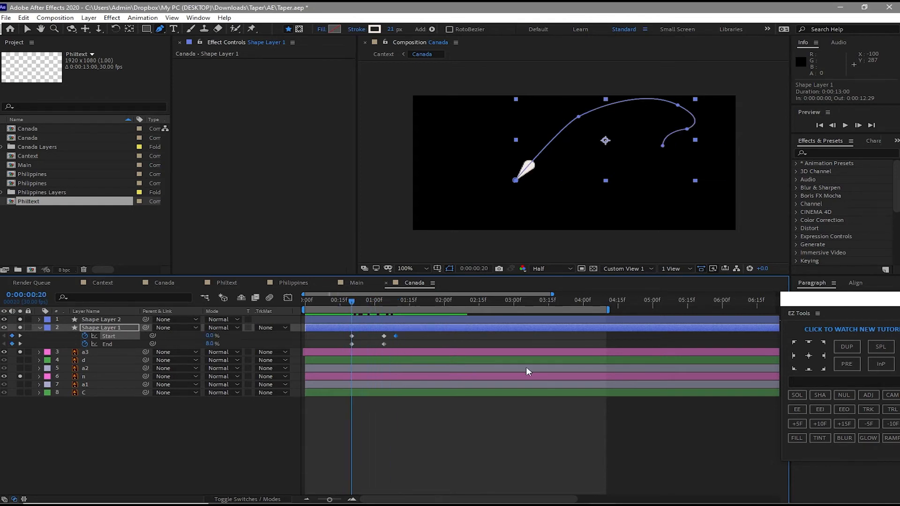
{"action": "left_click", "coordinate": [869, 425]}
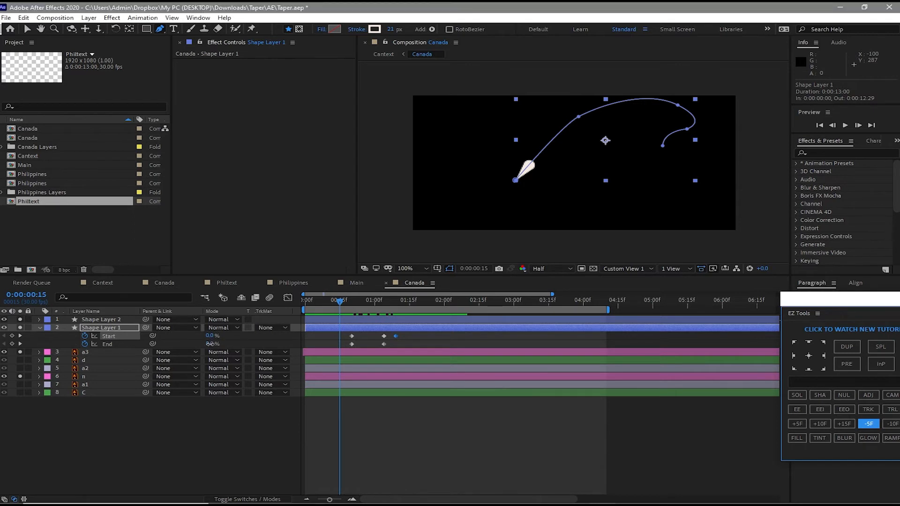
{"action": "left_click_drag", "start_coordinate": [211, 346], "coordinate": [181, 361]}
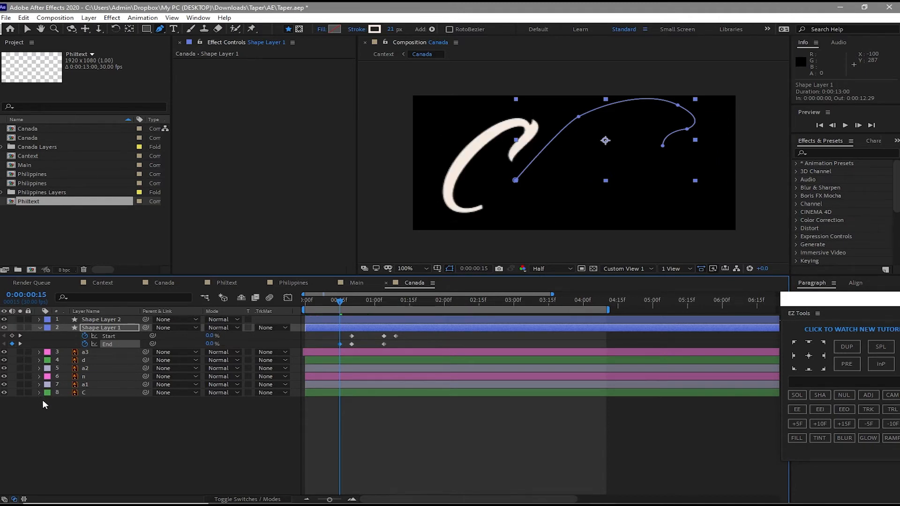
{"action": "left_click", "coordinate": [847, 126]}
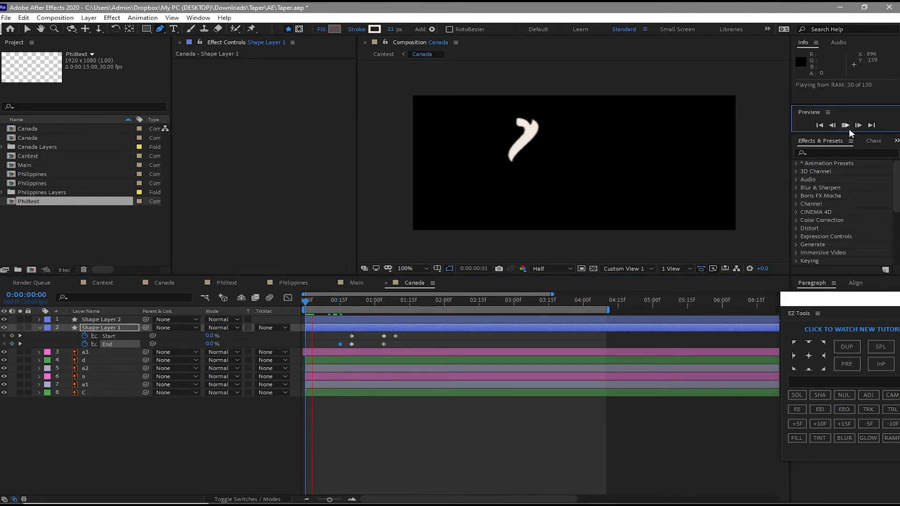
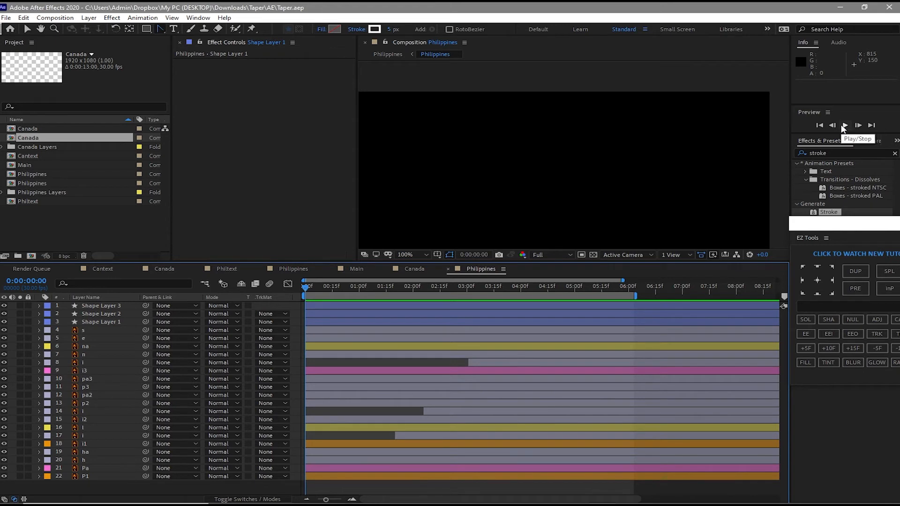
- Preview the Philippines lettering, and add the Cantext composition to Main with Philtext beneath it
{"action": "left_click", "coordinate": [844, 126]}
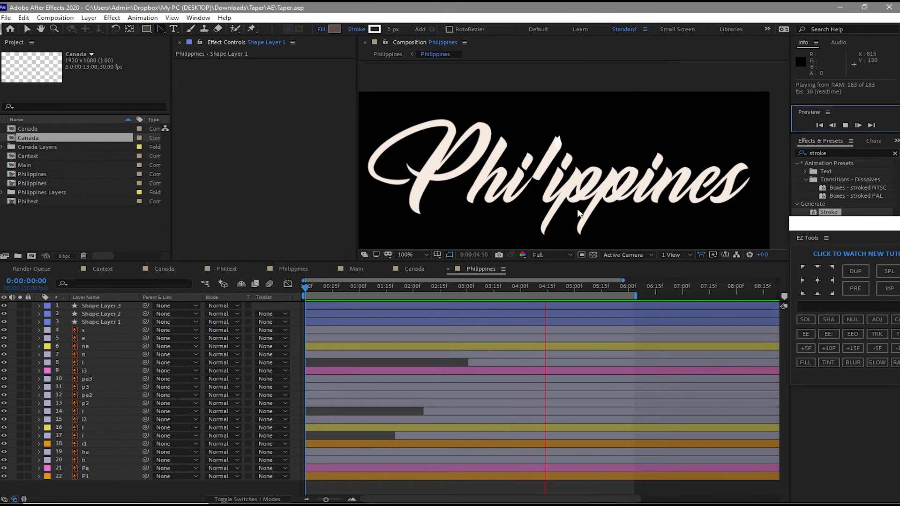
{"action": "left_click", "coordinate": [356, 269]}
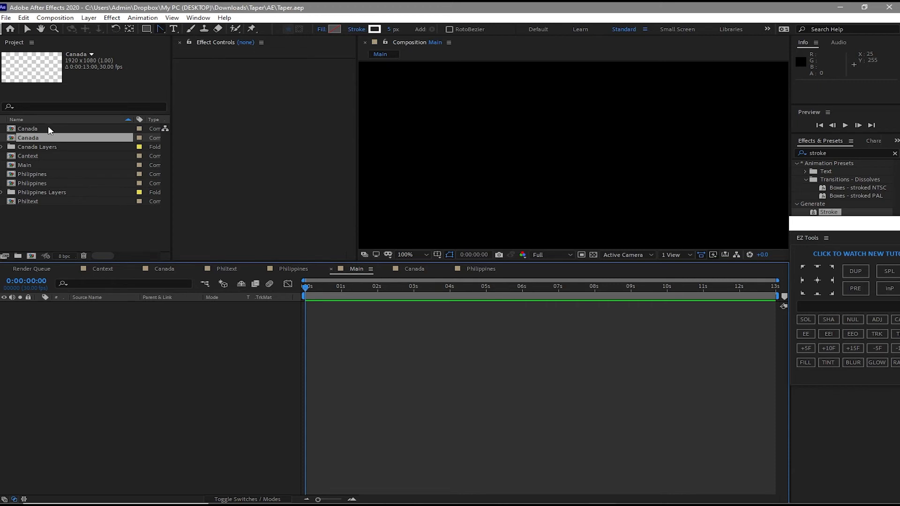
{"action": "left_click_drag", "start_coordinate": [40, 156], "coordinate": [47, 328]}
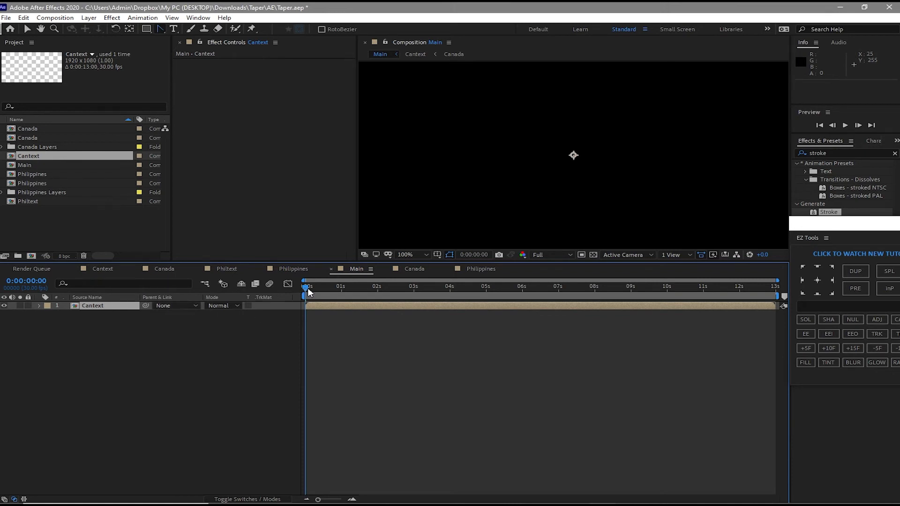
{"action": "left_click_drag", "start_coordinate": [307, 288], "coordinate": [469, 306]}
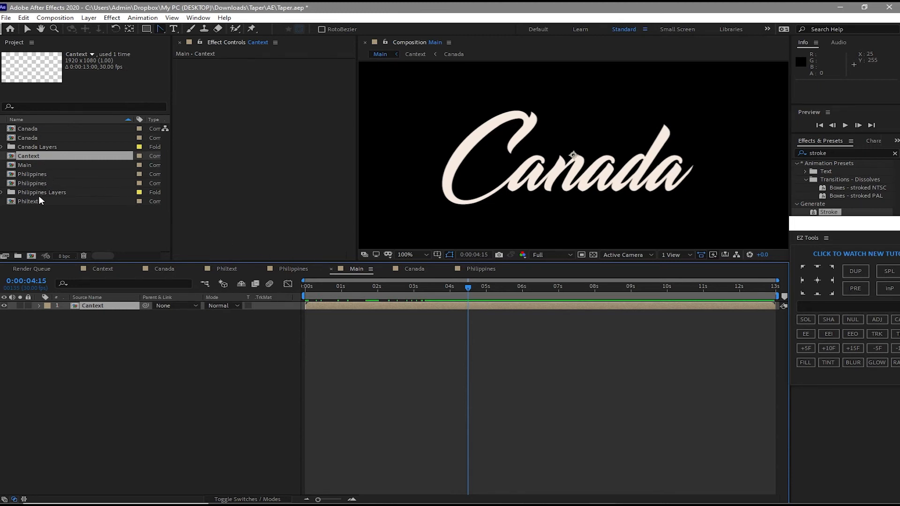
{"action": "left_click_drag", "start_coordinate": [41, 200], "coordinate": [77, 354]}
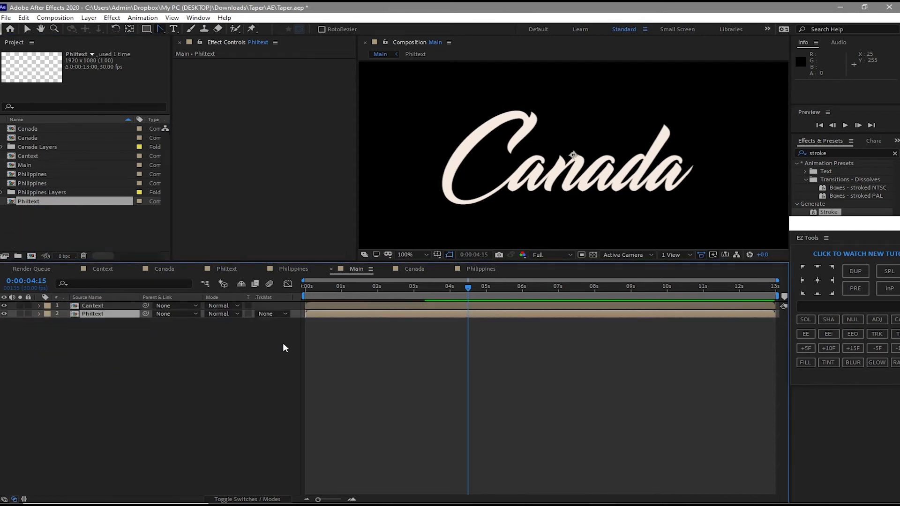
- Start the Philtext layer at 0:00:05:00, and split Cantext at that time, deleting its second part
{"action": "left_click_drag", "start_coordinate": [468, 287], "coordinate": [489, 293]}
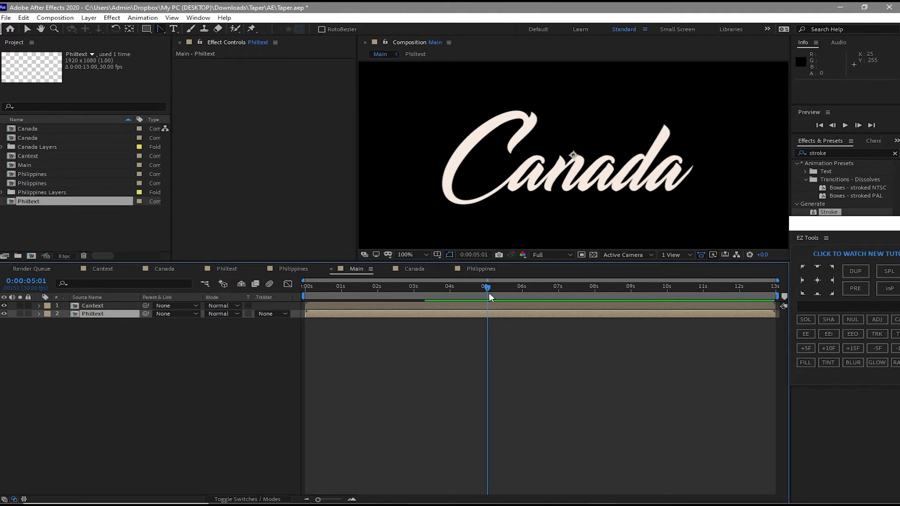
{"action": "left_click", "coordinate": [833, 125]}
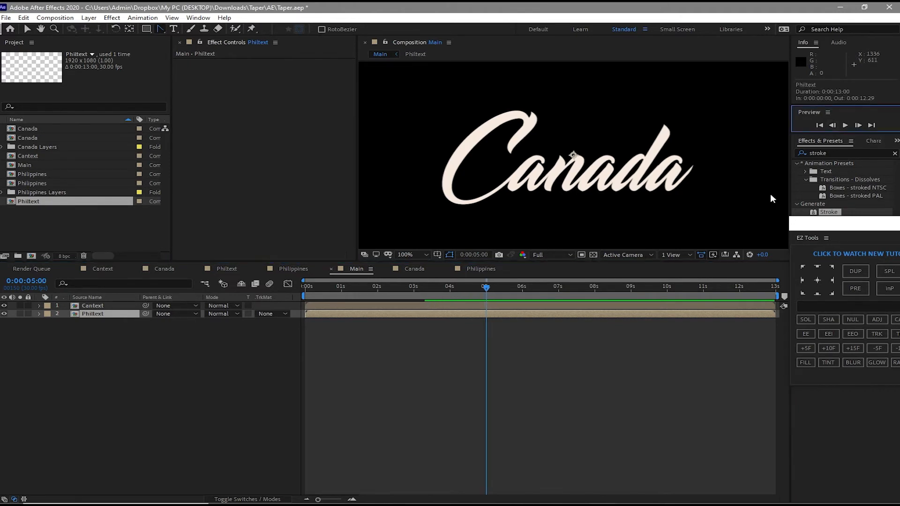
{"action": "left_click", "coordinate": [659, 306]}
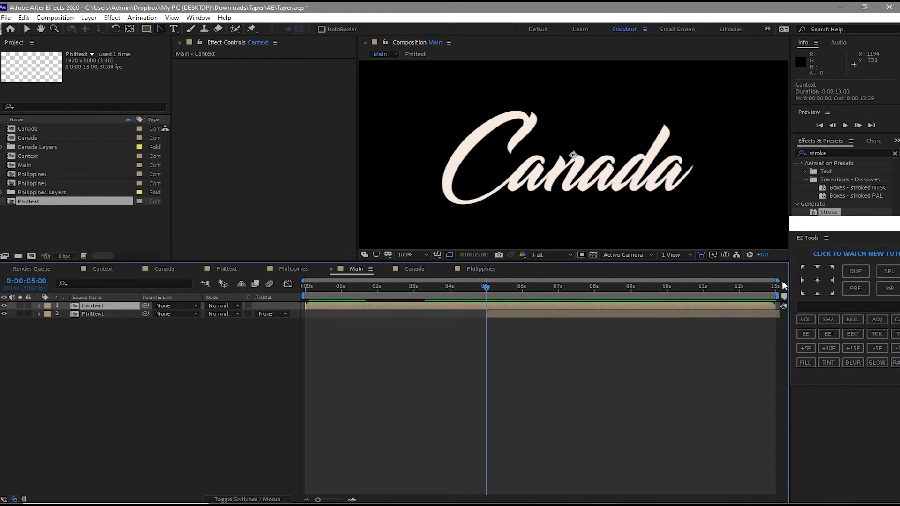
{"action": "left_click", "coordinate": [880, 276]}
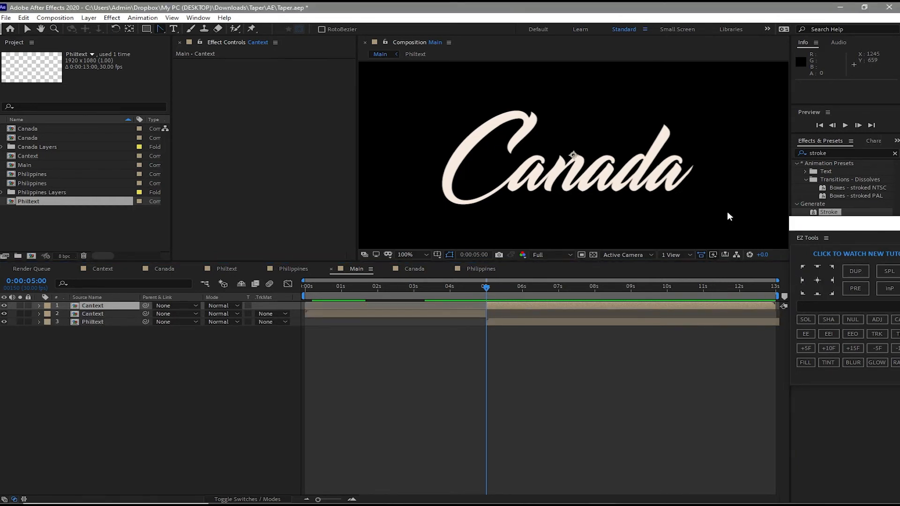
{"action": "key", "text": "Return"}
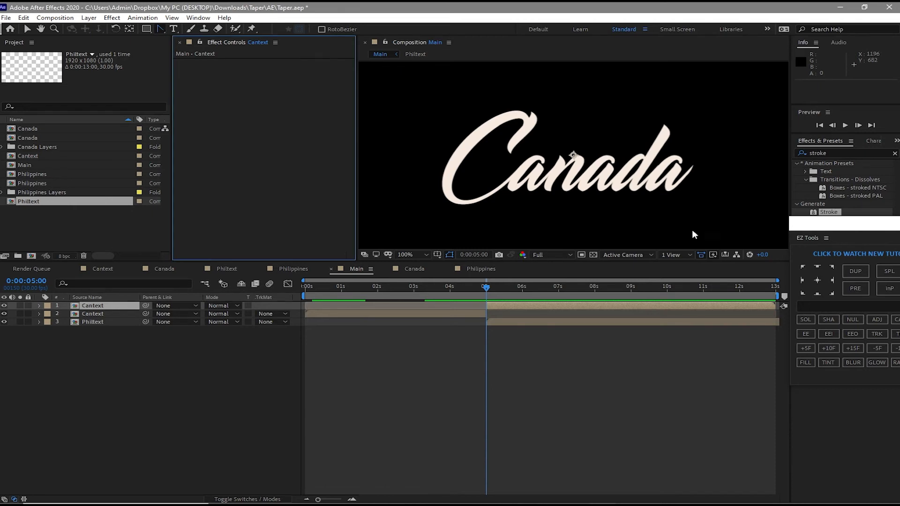
{"action": "left_click_drag", "start_coordinate": [606, 303], "coordinate": [588, 319]}
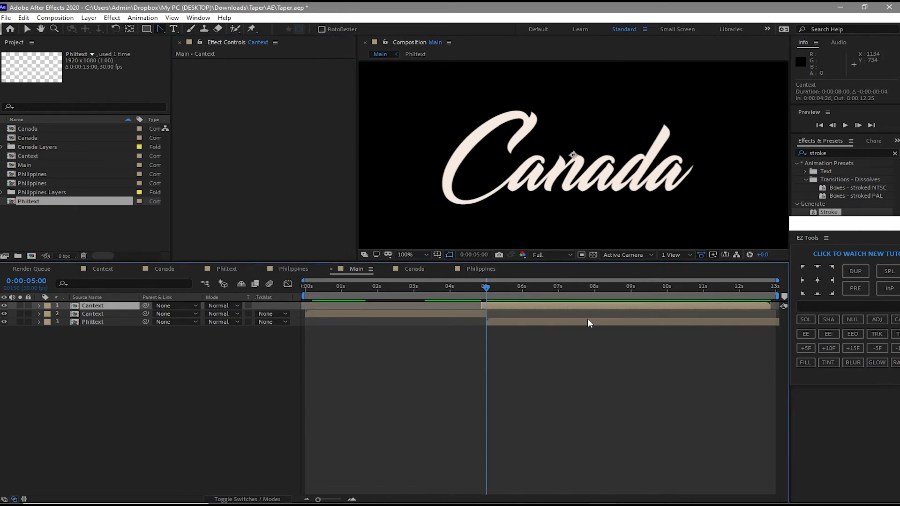
{"action": "key", "text": "Delete"}
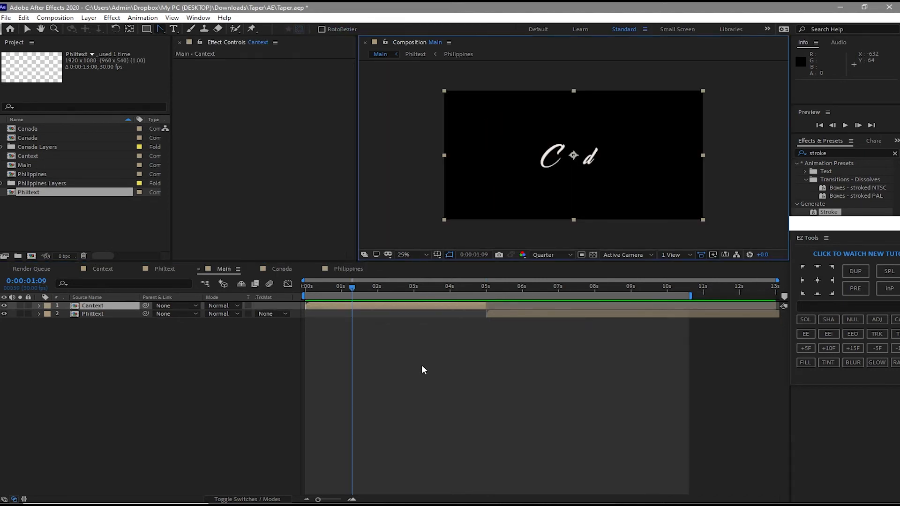
- Create a black 1920 × 1080 solid in Main and place it beneath the Cantext and Philtext layers
{"action": "left_click", "coordinate": [88, 18]}
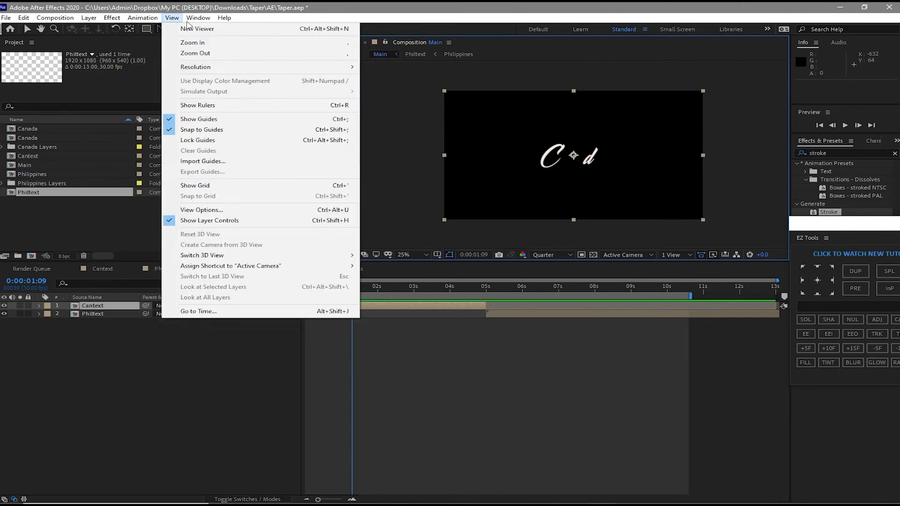
{"action": "mouse_move", "coordinate": [197, 17]}
{"action": "key", "text": "Escape"}
{"action": "left_click", "coordinate": [88, 18]}
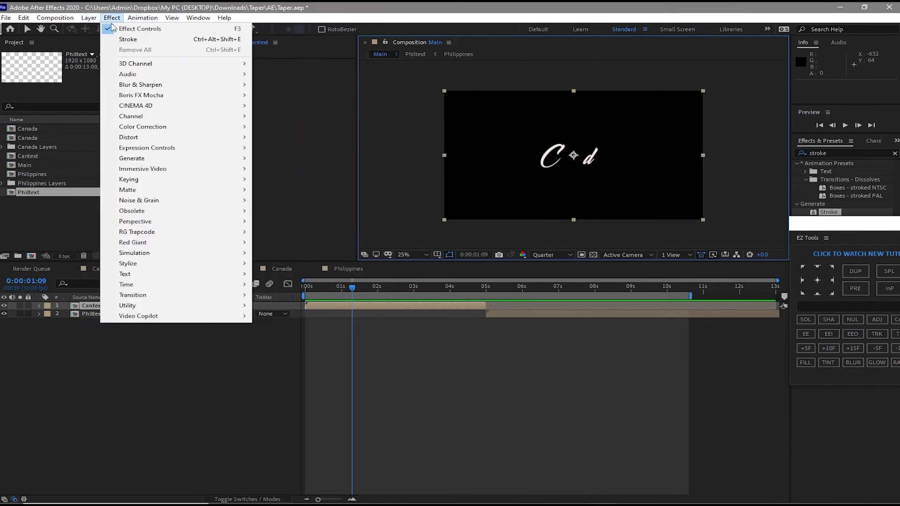
{"action": "mouse_move", "coordinate": [94, 19]}
{"action": "mouse_move", "coordinate": [136, 30]}
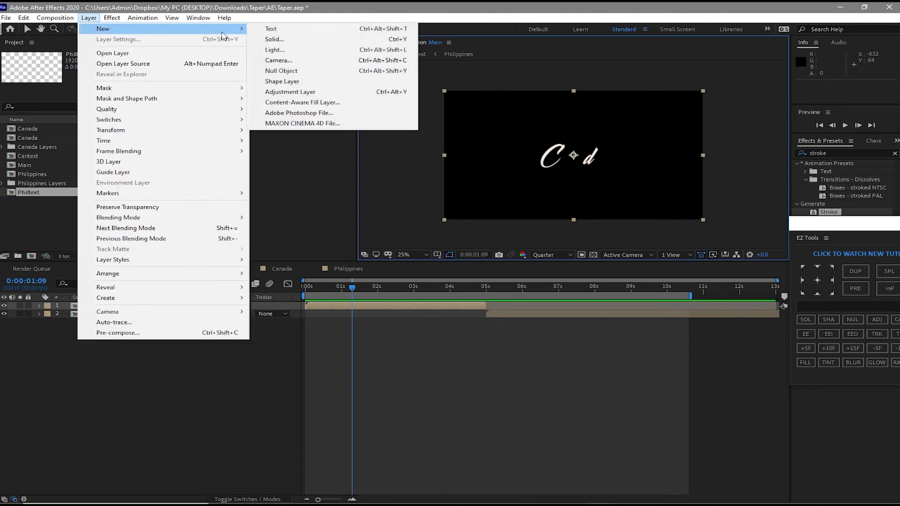
{"action": "left_click", "coordinate": [289, 39]}
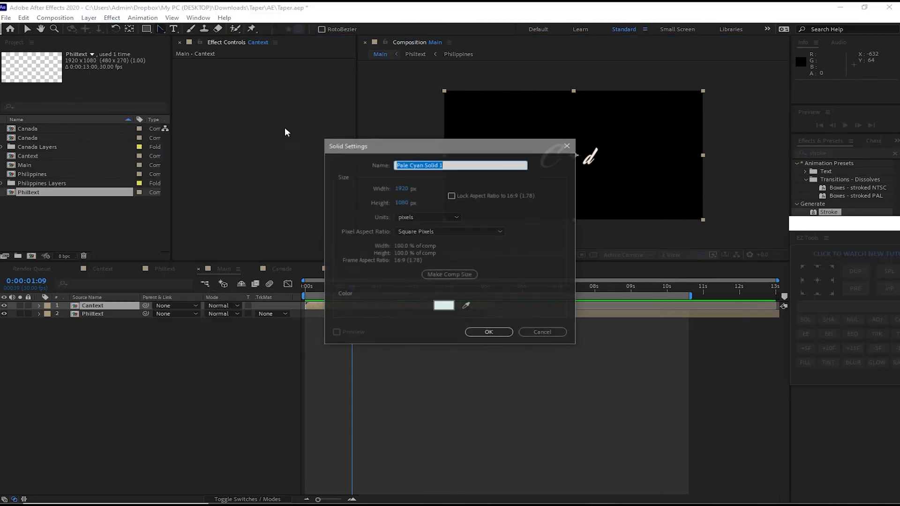
{"action": "left_click", "coordinate": [444, 305]}
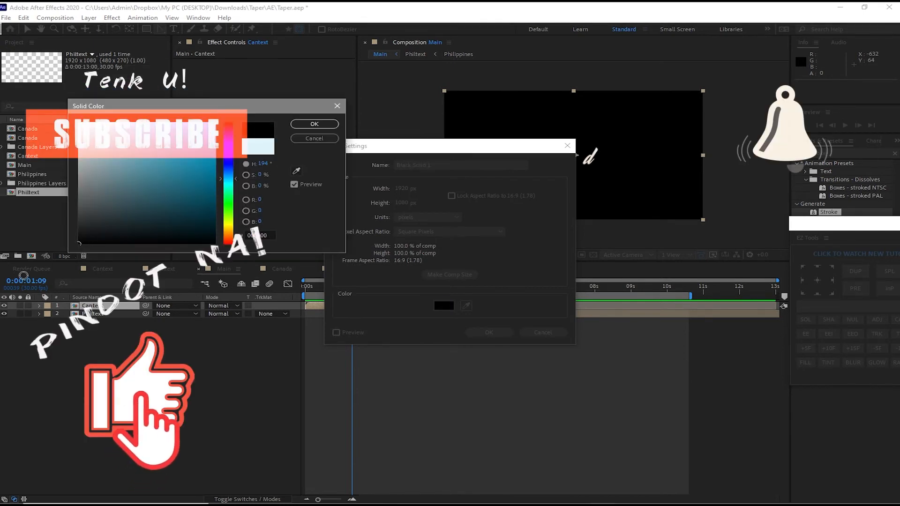
{"action": "left_click", "coordinate": [314, 123]}
{"action": "left_click", "coordinate": [486, 334]}
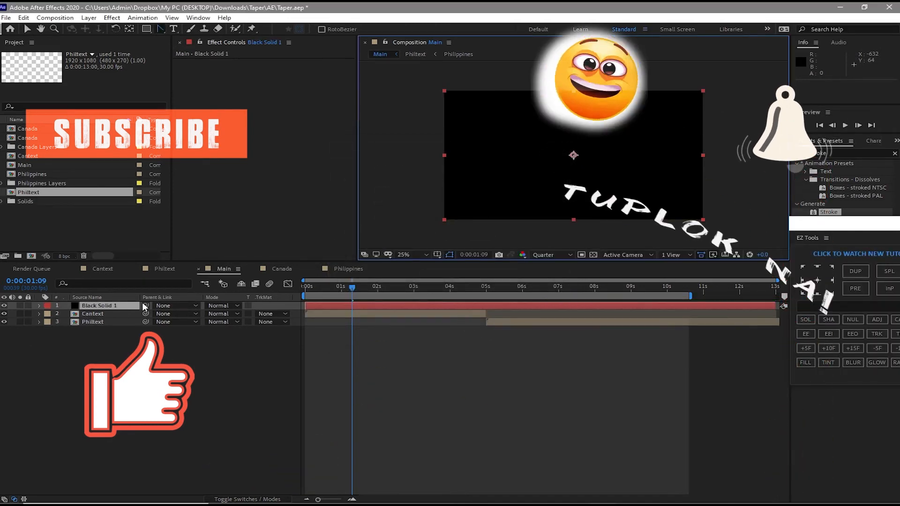
{"action": "left_click_drag", "start_coordinate": [127, 303], "coordinate": [120, 328]}
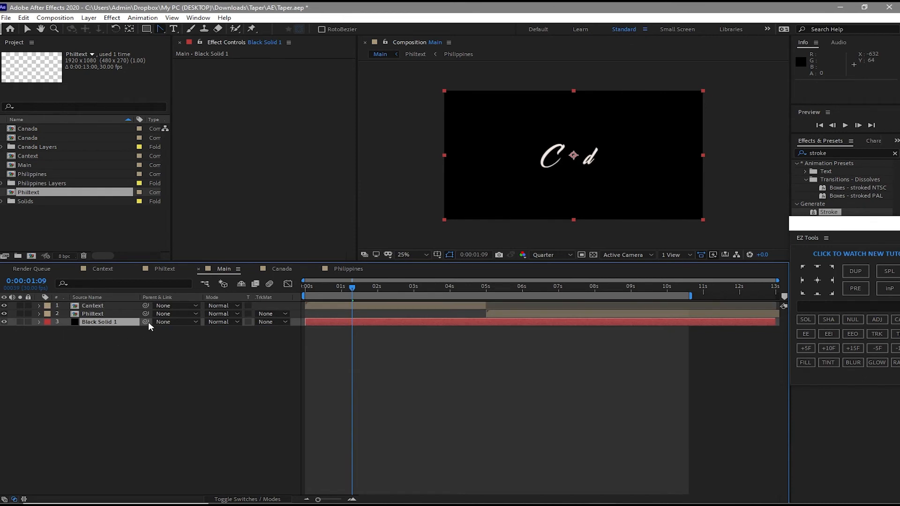
- Apply the Gradient Ramp effect to the Black Solid 1 layer in Main
{"action": "left_click", "coordinate": [211, 108]}
{"action": "left_click", "coordinate": [118, 324]}
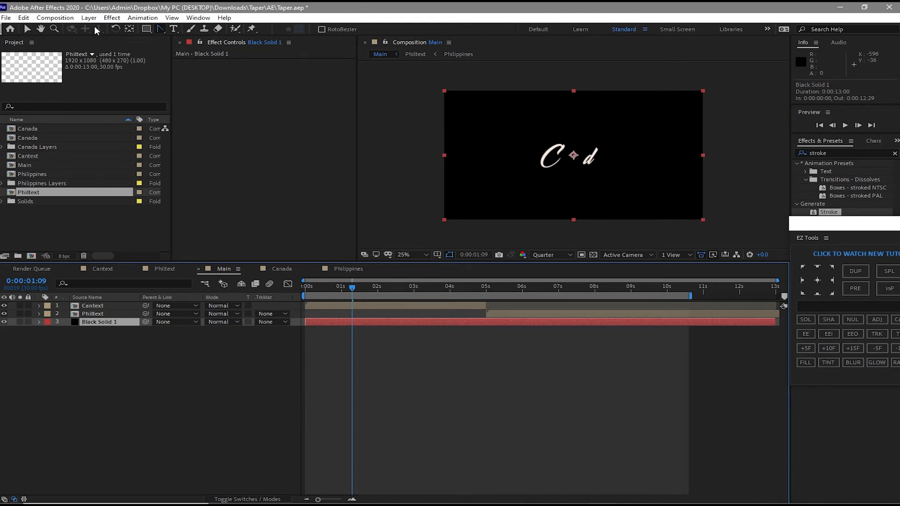
{"action": "left_click", "coordinate": [112, 17]}
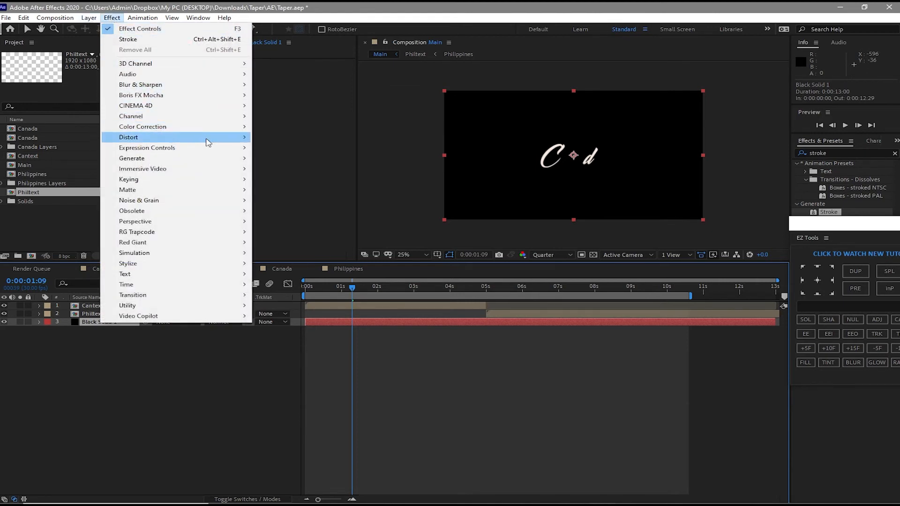
{"action": "mouse_move", "coordinate": [223, 158]}
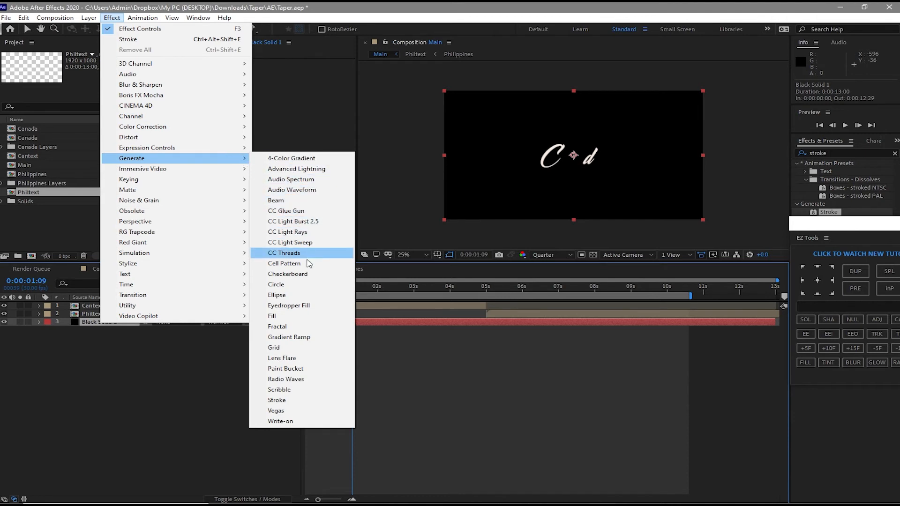
{"action": "left_click", "coordinate": [309, 336]}
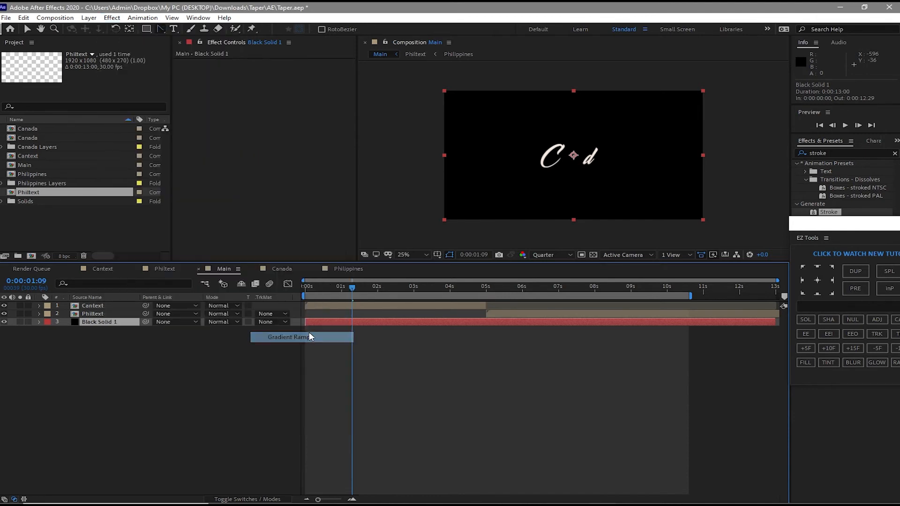
- Set the Gradient Ramp's End Color to dark grey 1D1C1C and its Start Color to 333232
{"action": "left_click", "coordinate": [279, 94]}
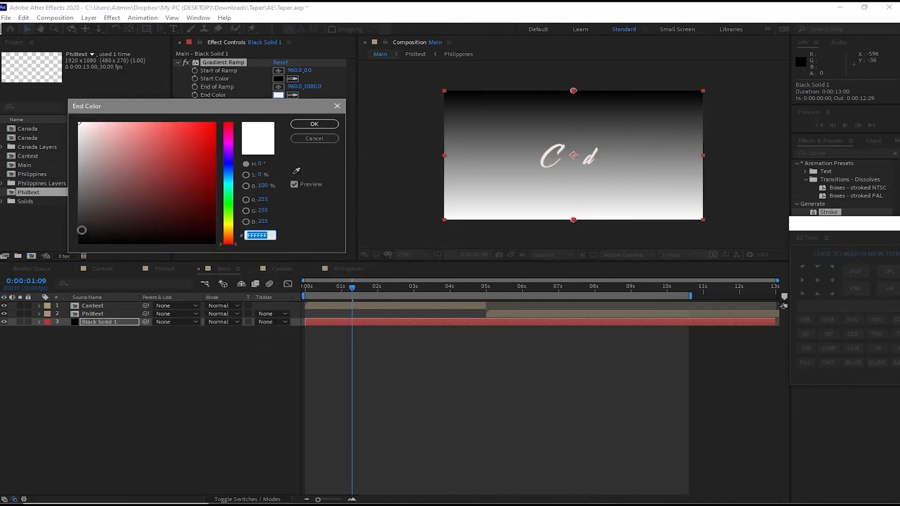
{"action": "left_click", "coordinate": [81, 231]}
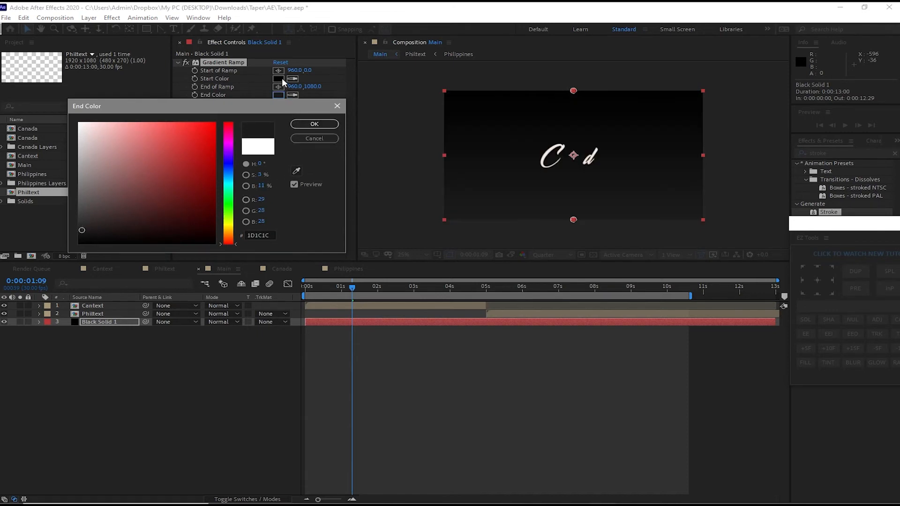
{"action": "left_click", "coordinate": [315, 124]}
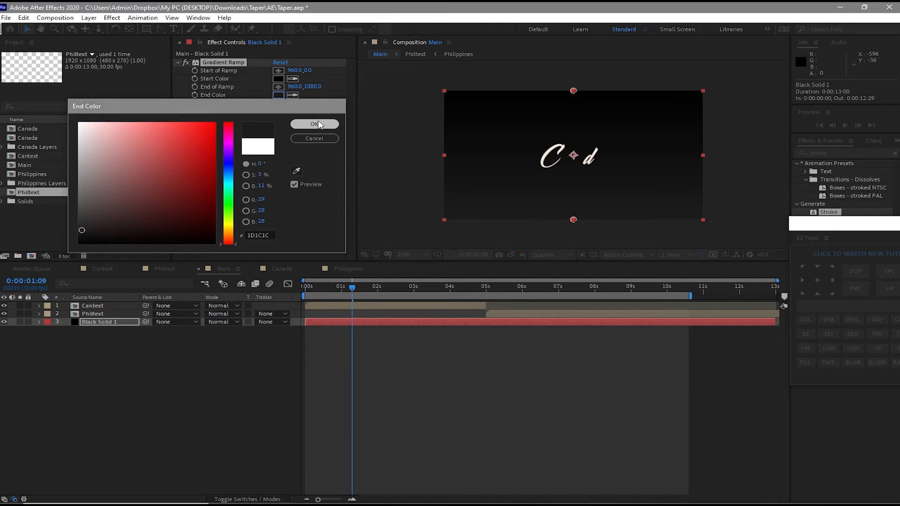
{"action": "left_click", "coordinate": [280, 78]}
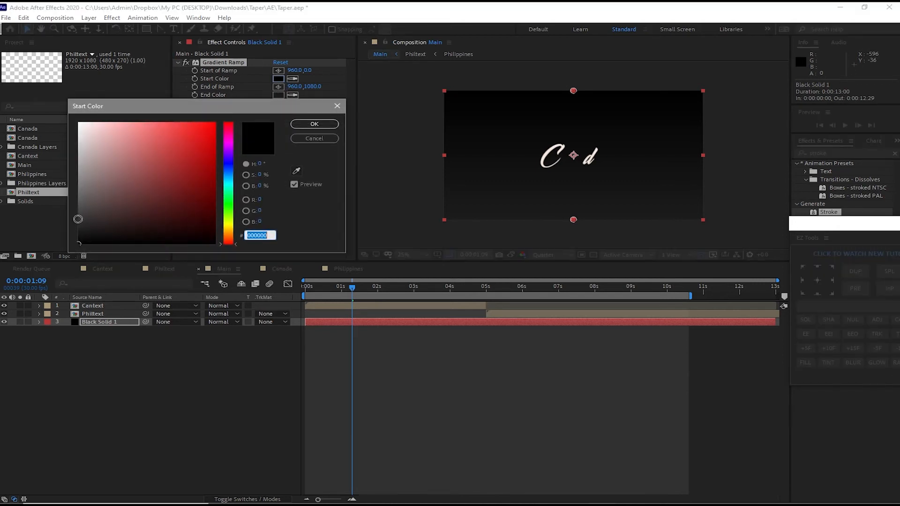
{"action": "left_click", "coordinate": [81, 220]}
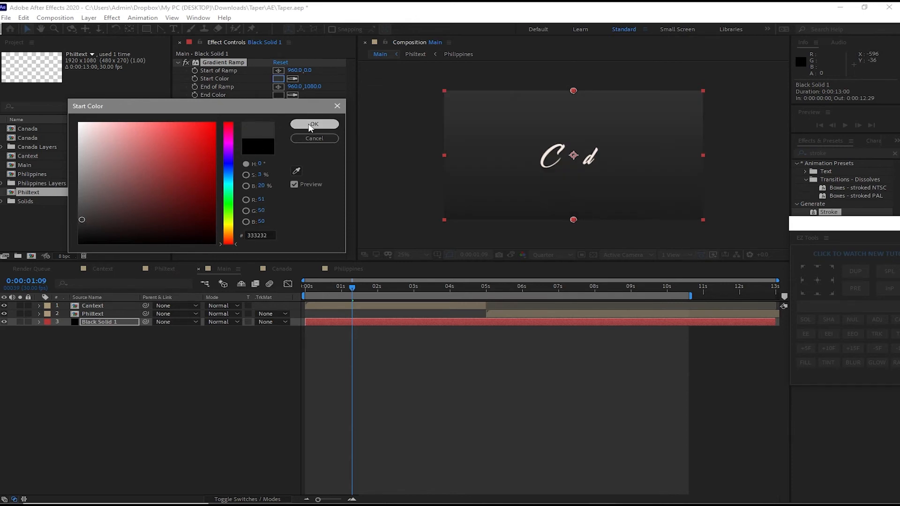
{"action": "left_click", "coordinate": [312, 125]}
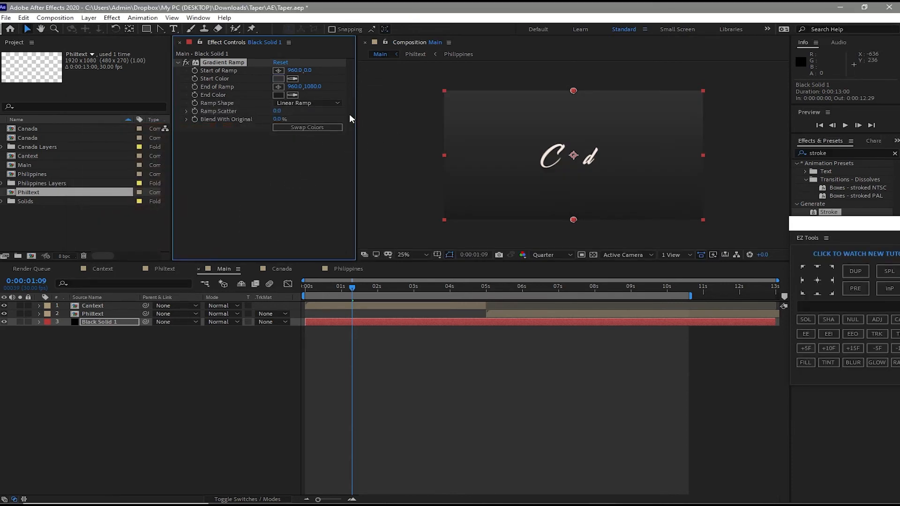
- Change the Ramp Shape to Radial Ramp and move the Start of Ramp point to about 992, 152
{"action": "left_click", "coordinate": [337, 103]}
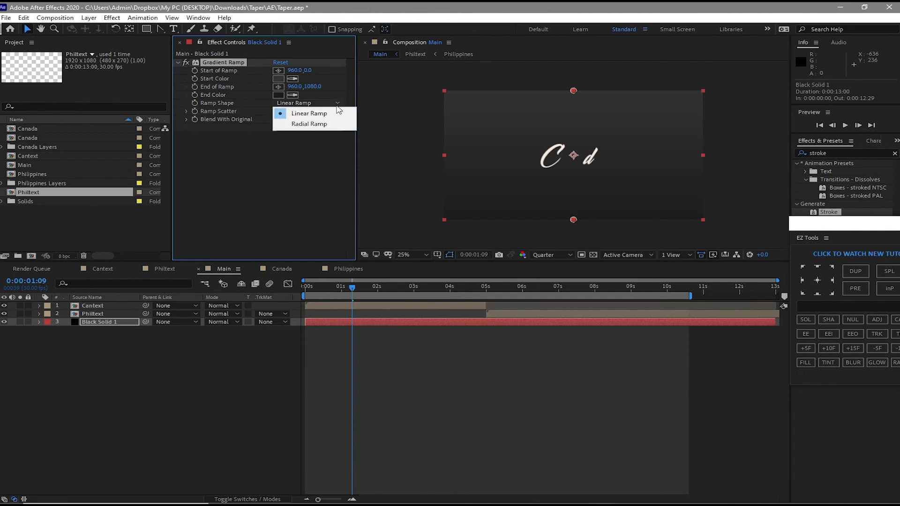
{"action": "left_click", "coordinate": [342, 125]}
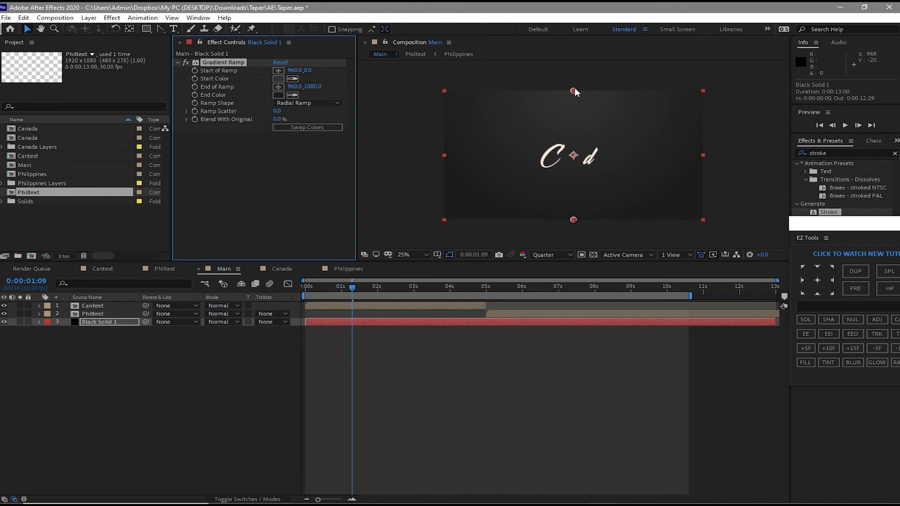
{"action": "left_click_drag", "start_coordinate": [576, 92], "coordinate": [580, 111]}
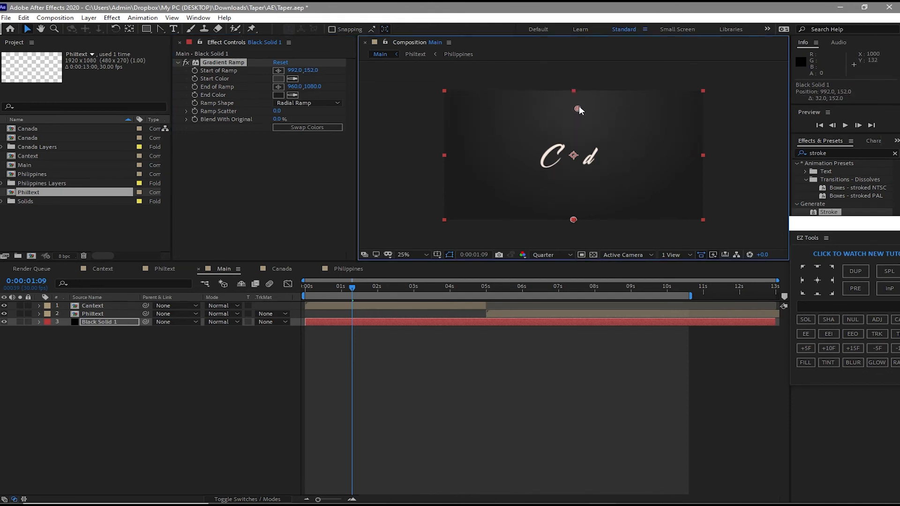
{"action": "left_click", "coordinate": [425, 361]}
- Add a text layer reading "I LIVE IN" above the Canada lettering
{"action": "left_click", "coordinate": [173, 29]}
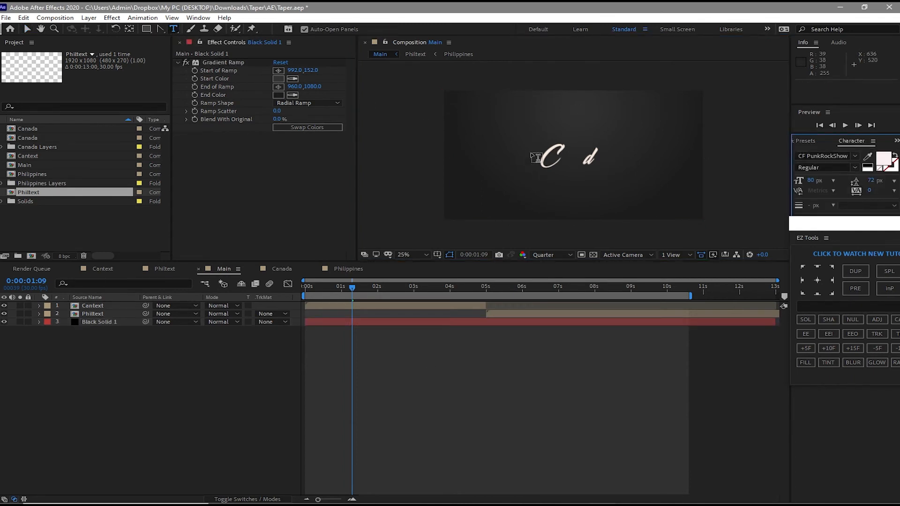
{"action": "left_click", "coordinate": [523, 137]}
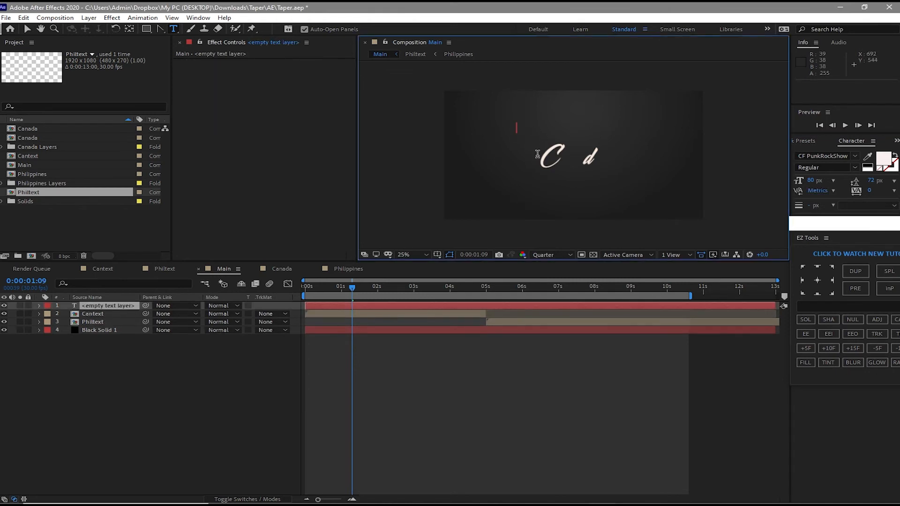
{"action": "type", "text": "I"}
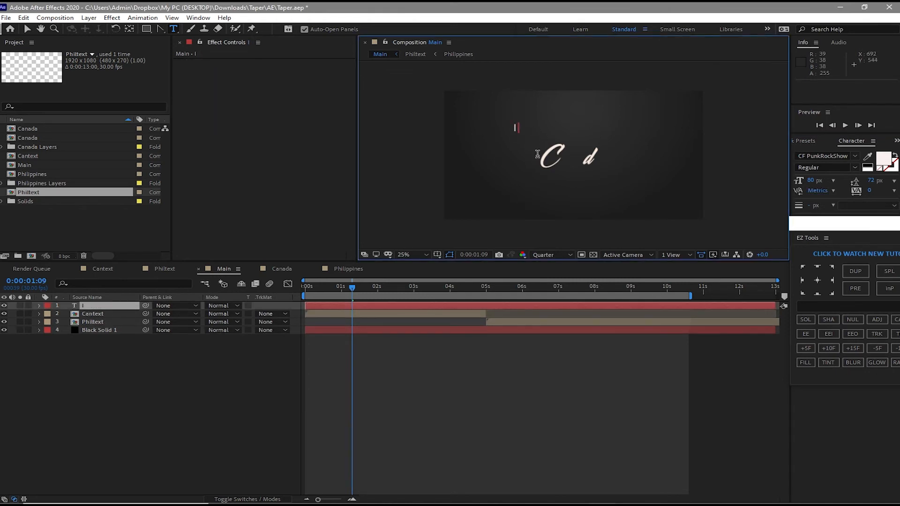
{"action": "type", "text": " LIVE IN"}
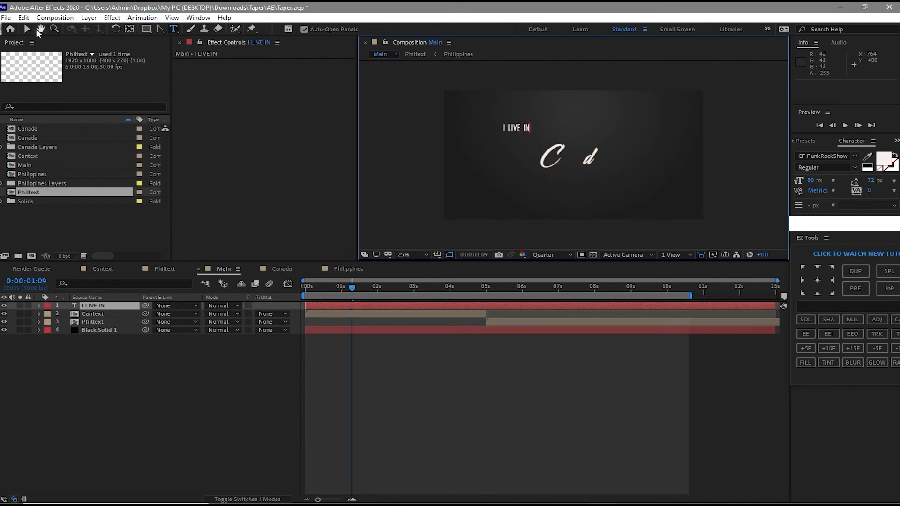
{"action": "left_click", "coordinate": [26, 29]}
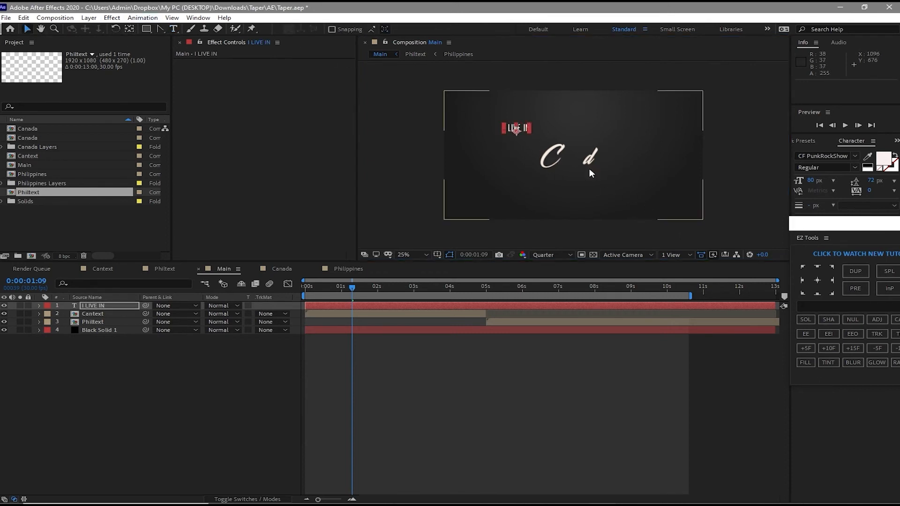
- Set the I LIVE IN text to 72 px and position it at about 1032, 452, directly above the Canada lettering
{"action": "left_click_drag", "start_coordinate": [525, 130], "coordinate": [589, 138]}
{"action": "key", "text": "Caps_Lock"}
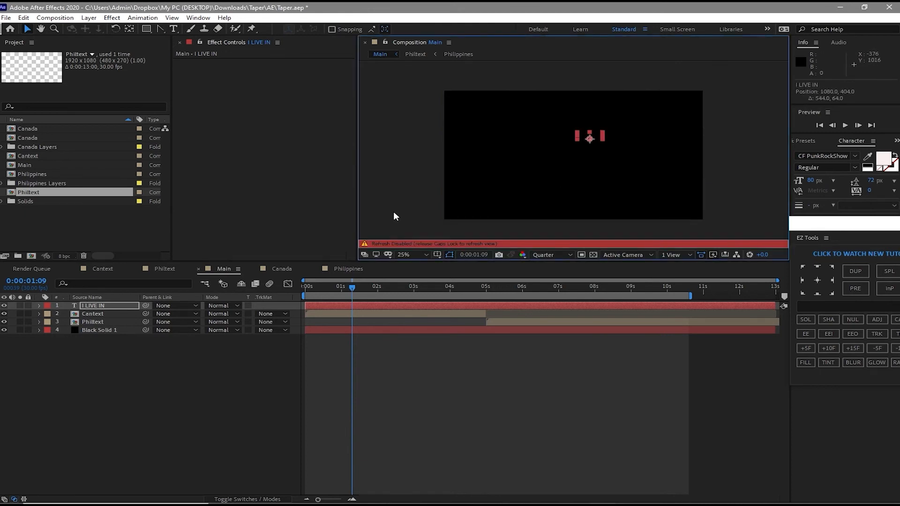
{"action": "key", "text": "Caps_Lock"}
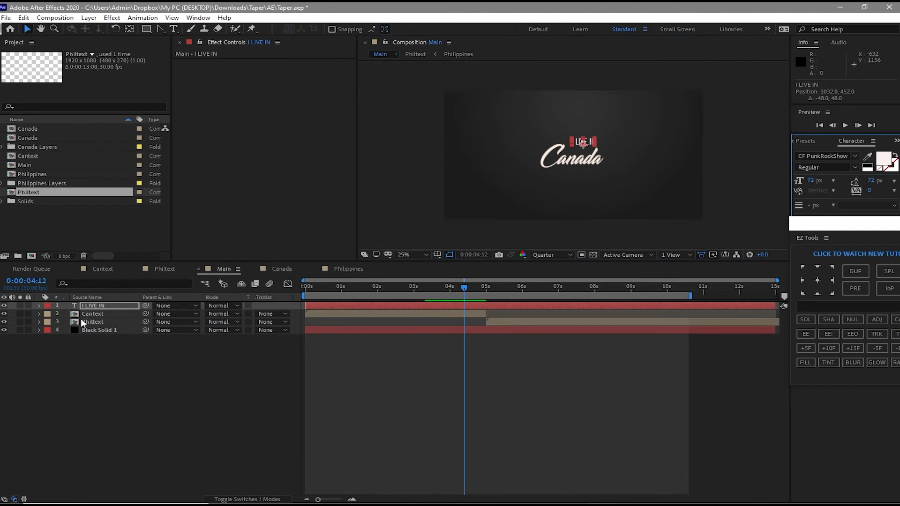
- Scale the Cantext and Philtext layers together to 211%
{"action": "left_click", "coordinate": [85, 314]}
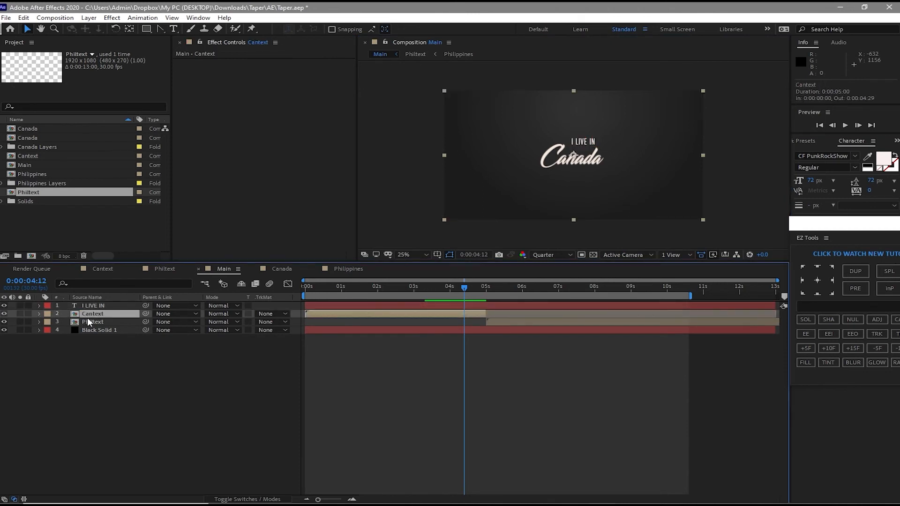
{"action": "mouse_move", "coordinate": [33, 311]}
{"action": "left_mouse_down"}
{"action": "mouse_move", "coordinate": [36, 328]}
{"action": "mouse_move", "coordinate": [38, 318]}
{"action": "left_mouse_up"}
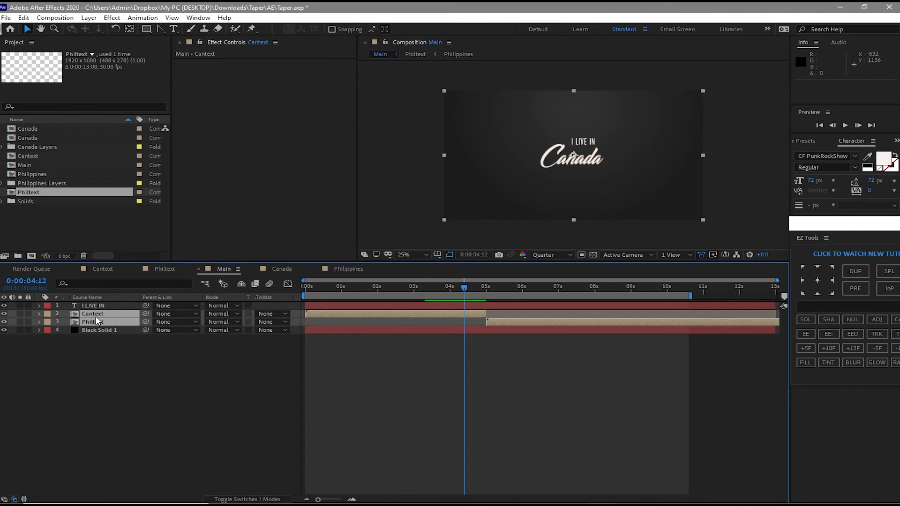
{"action": "key", "text": "s"}
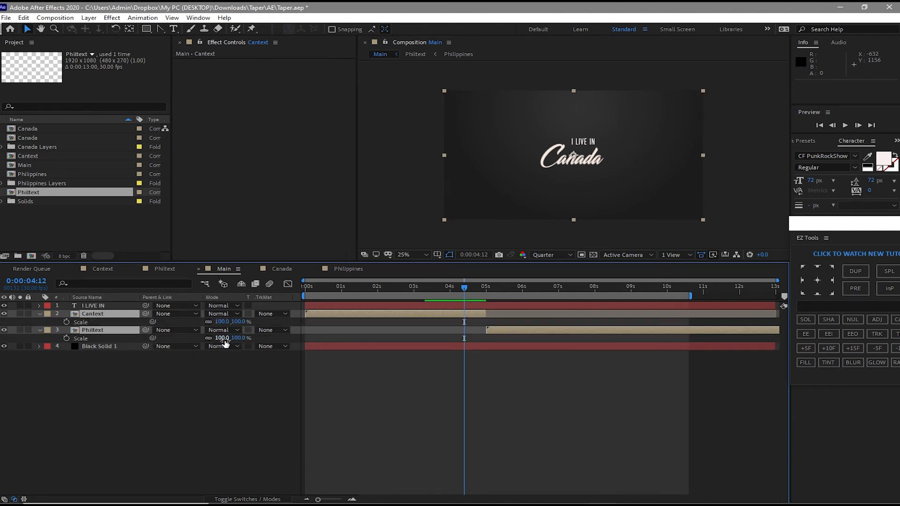
{"action": "left_click_drag", "start_coordinate": [224, 339], "coordinate": [280, 360]}
{"action": "left_click_drag", "start_coordinate": [309, 373], "coordinate": [321, 374]}
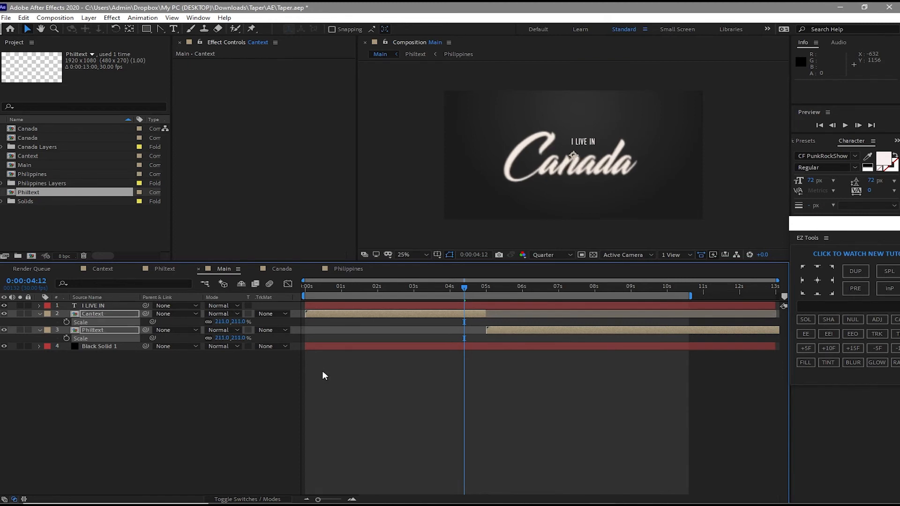
{"action": "left_click", "coordinate": [185, 377]}
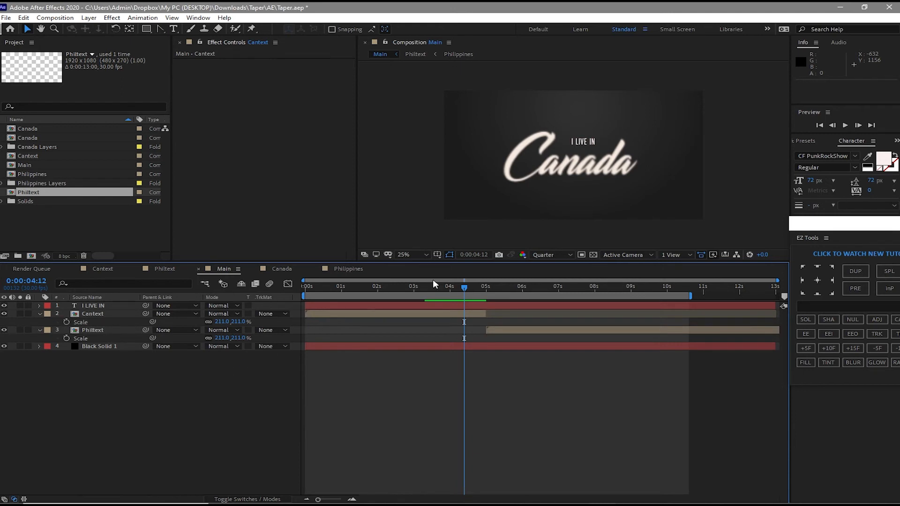
- Move the I LIVE IN text down to about 1032, 500 so it sits closer to the enlarged Canada lettering
{"action": "left_click_drag", "start_coordinate": [465, 286], "coordinate": [455, 307]}
{"action": "left_click", "coordinate": [583, 145]}
{"action": "left_click_drag", "start_coordinate": [583, 146], "coordinate": [583, 150]}
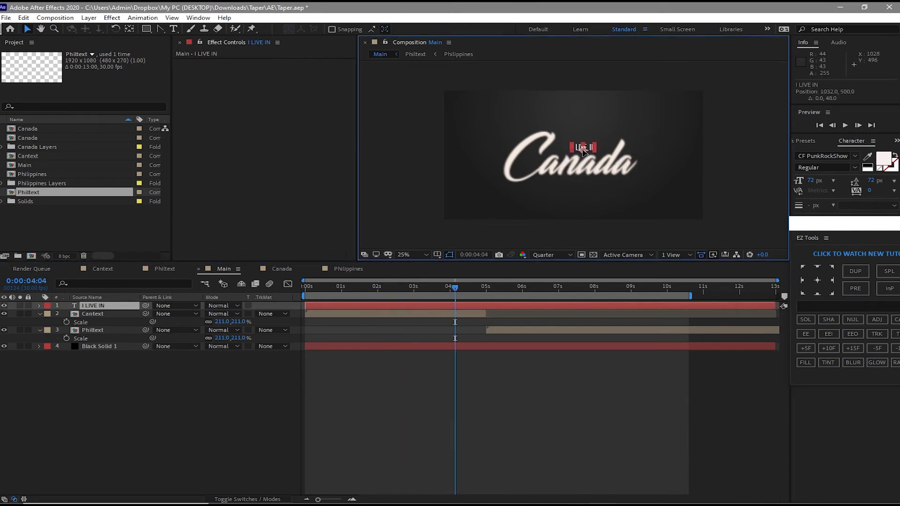
{"action": "left_click", "coordinate": [367, 120]}
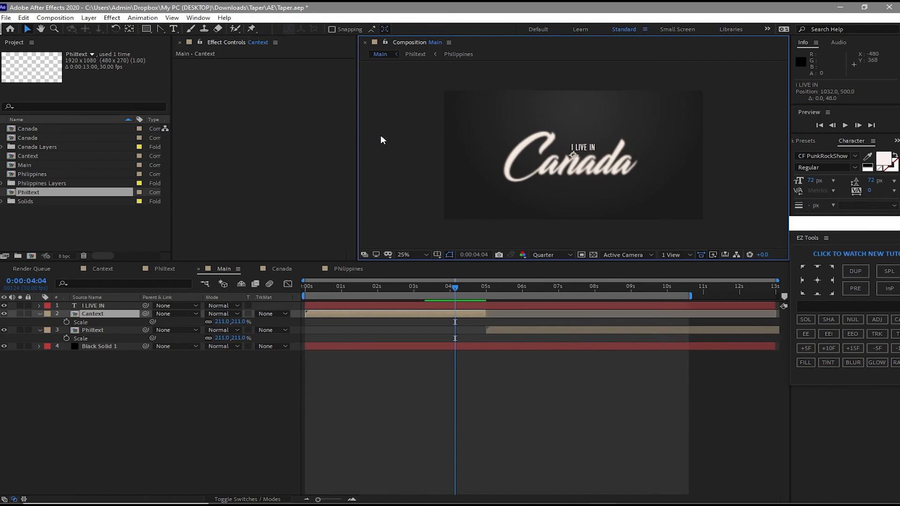
- Split the I LIVE IN layer at 0:00:04:29, where Cantext ends, and delete its second part
{"action": "key", "text": "o"}
{"action": "left_click", "coordinate": [426, 304]}
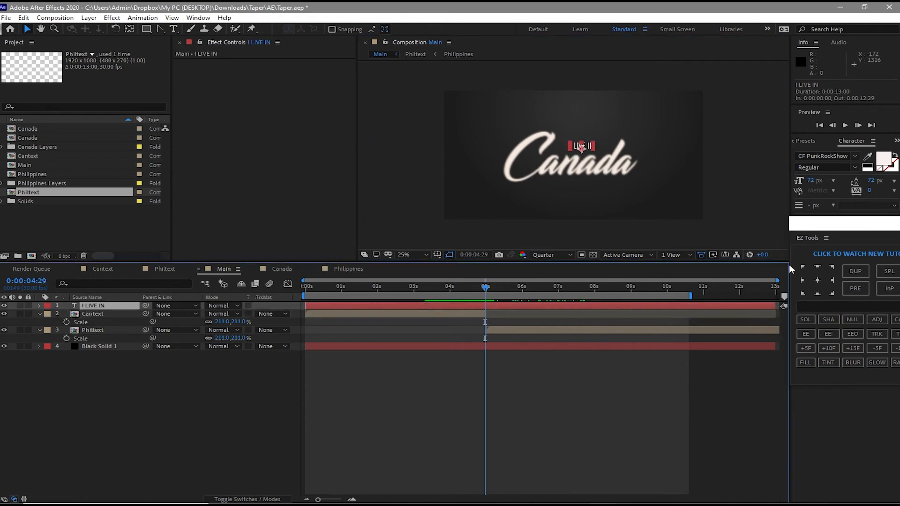
{"action": "left_click", "coordinate": [858, 125]}
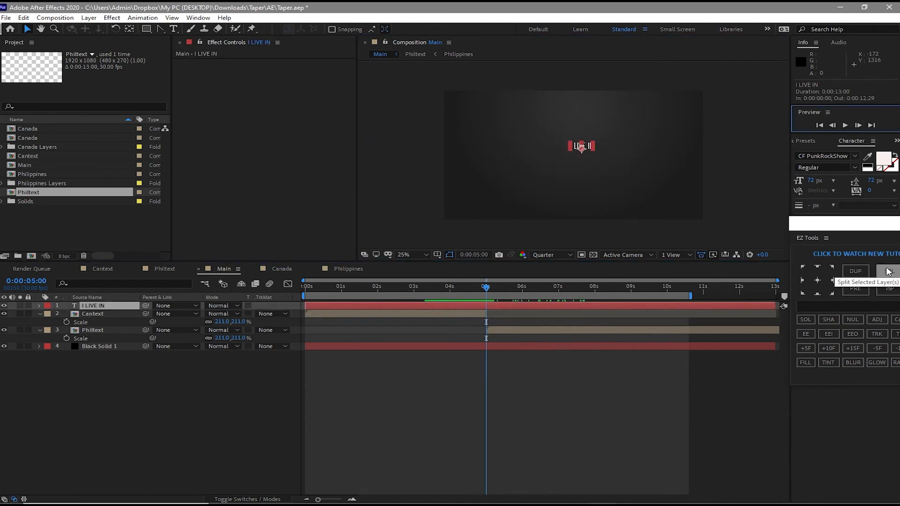
{"action": "left_click", "coordinate": [833, 125]}
{"action": "left_click", "coordinate": [888, 272]}
{"action": "left_click", "coordinate": [23, 17]}
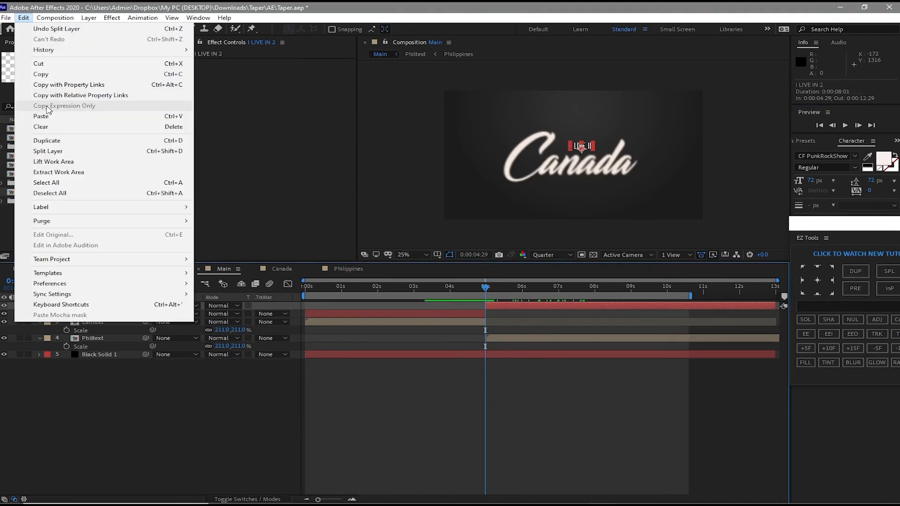
{"action": "left_click", "coordinate": [84, 116]}
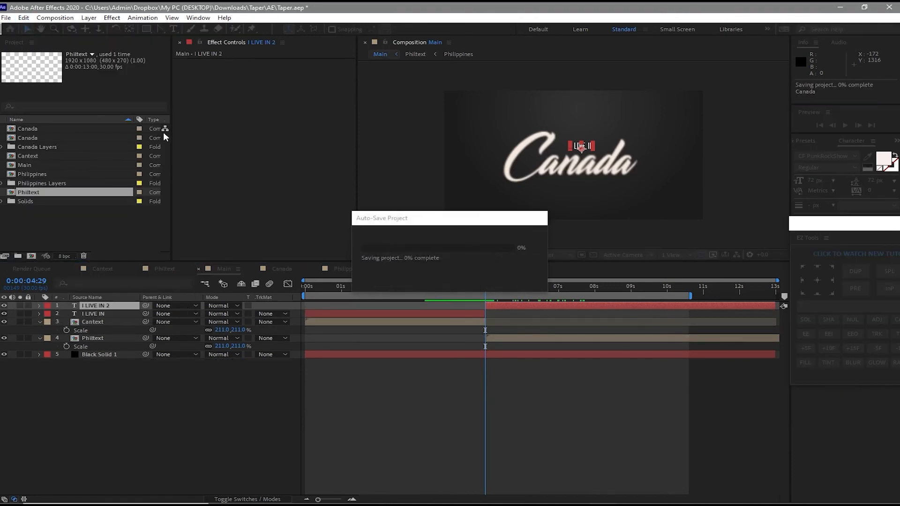
{"action": "left_click", "coordinate": [24, 17]}
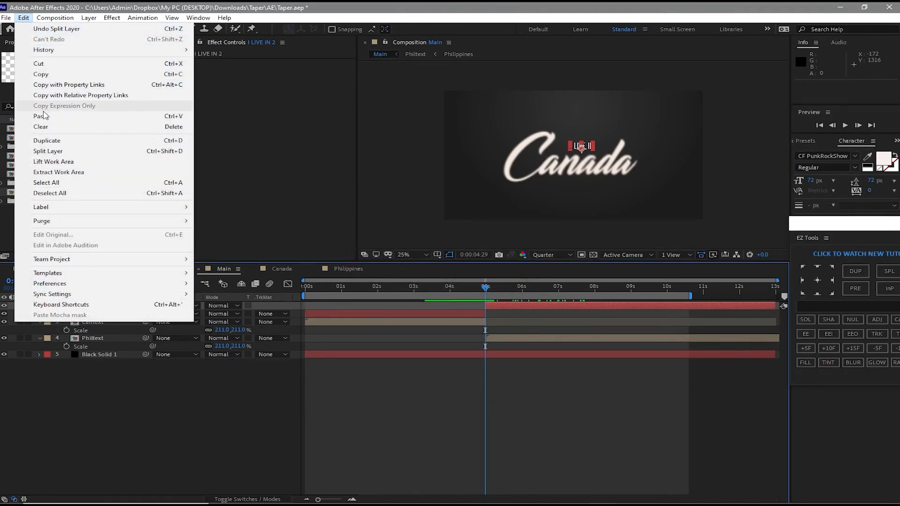
{"action": "left_click", "coordinate": [47, 128]}
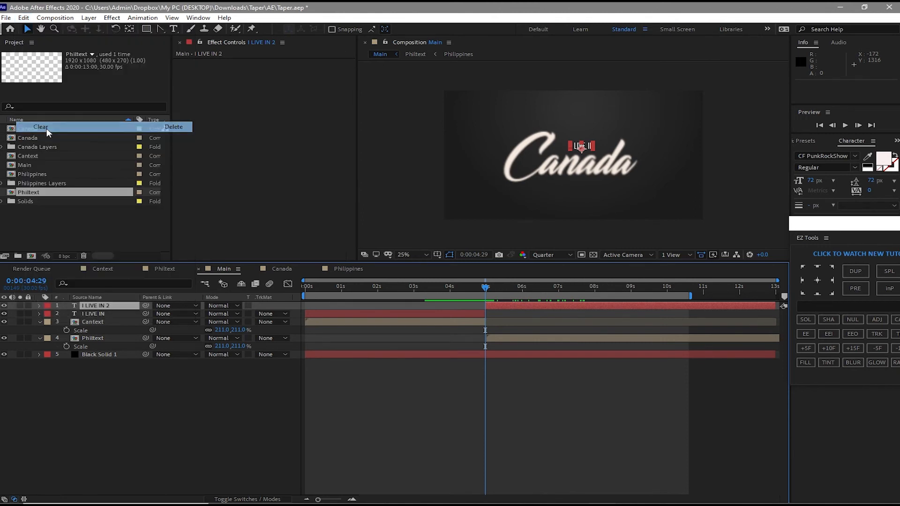
- Set the I LIVE IN layer's opacity to 0% at the start of the composition and keyframe it
{"action": "key", "text": "Home"}
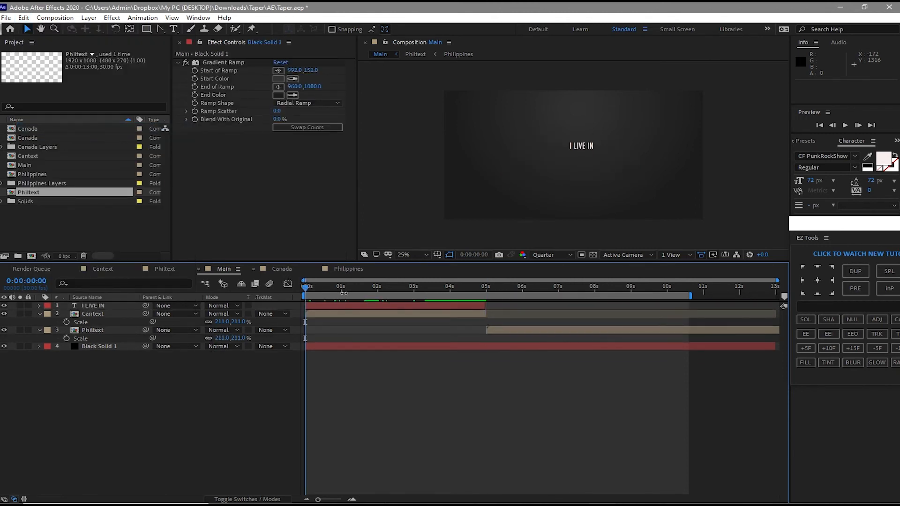
{"action": "left_click", "coordinate": [108, 305]}
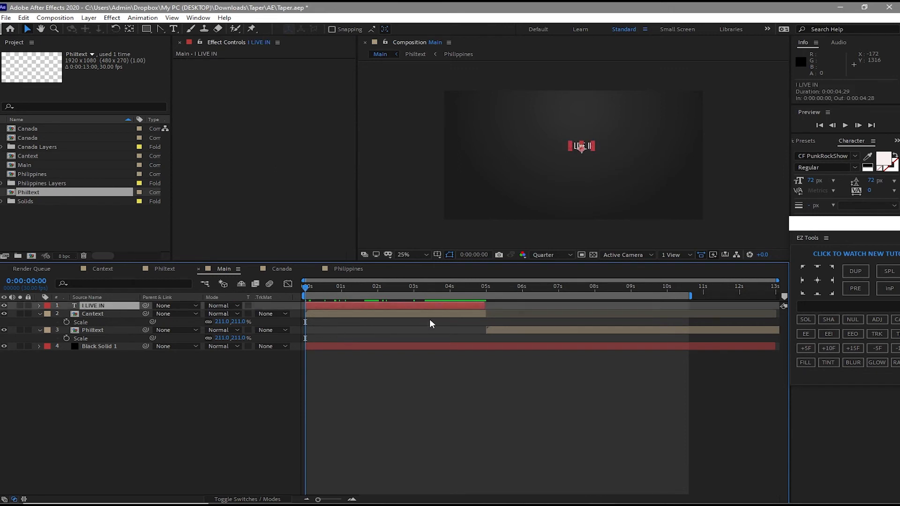
{"action": "key", "text": "t"}
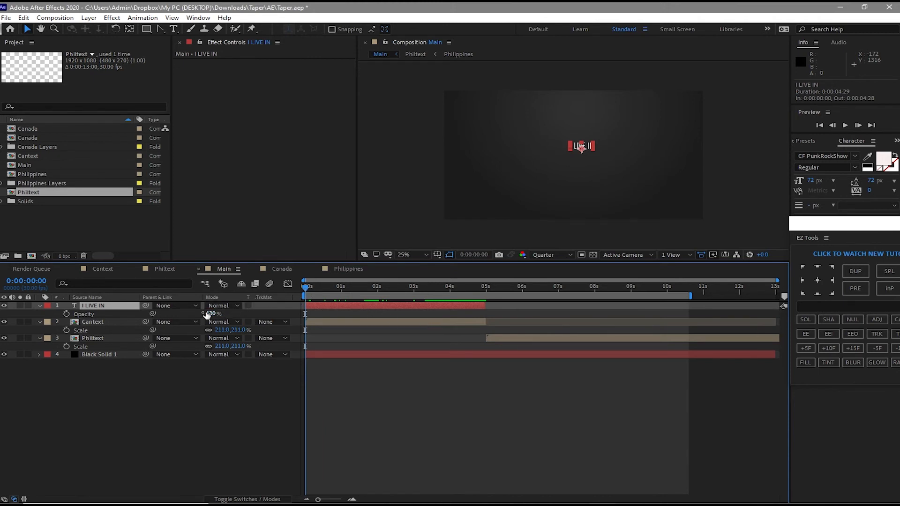
{"action": "left_click_drag", "start_coordinate": [204, 311], "coordinate": [2, 294]}
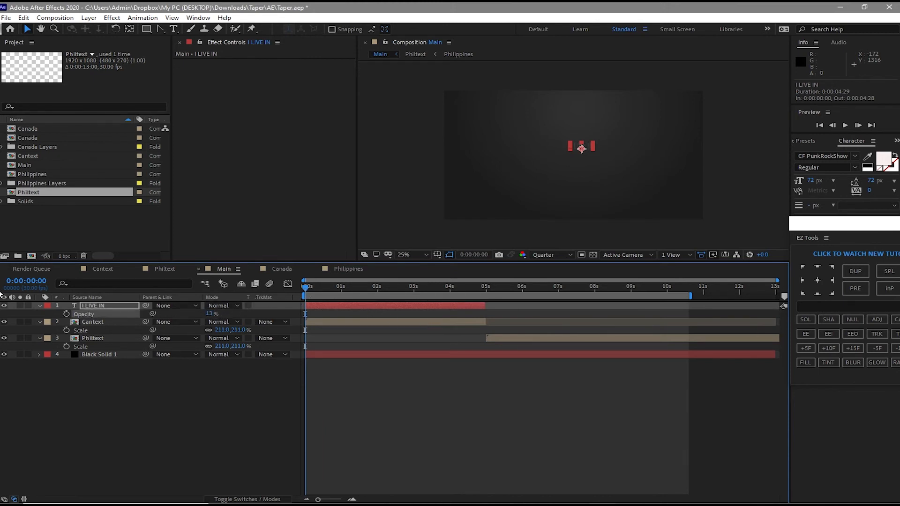
{"action": "left_click_drag", "start_coordinate": [203, 313], "coordinate": [21, 311]}
{"action": "left_click", "coordinate": [66, 313]}
- Add a 100% opacity keyframe to the I LIVE IN layer at 0:00:00:20
{"action": "left_click", "coordinate": [823, 348]}
{"action": "left_click", "coordinate": [821, 348]}
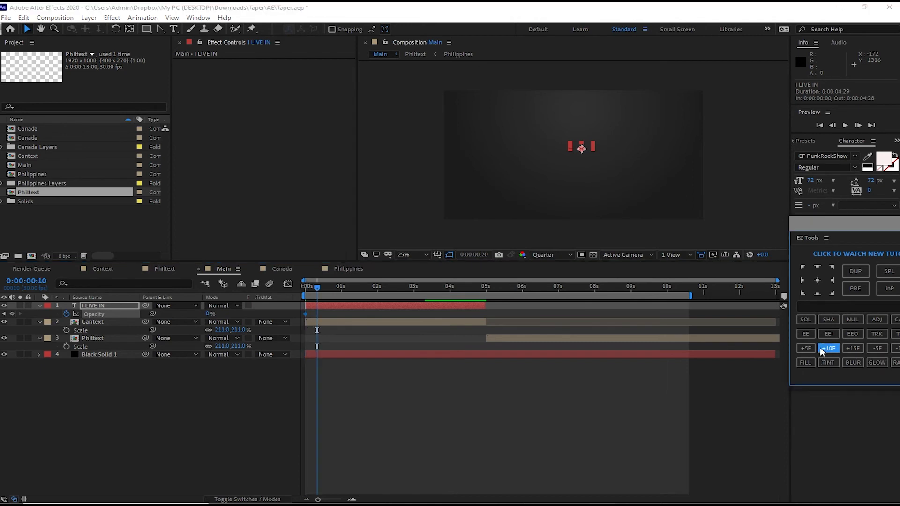
{"action": "left_click", "coordinate": [208, 314]}
{"action": "type", "text": "100"}
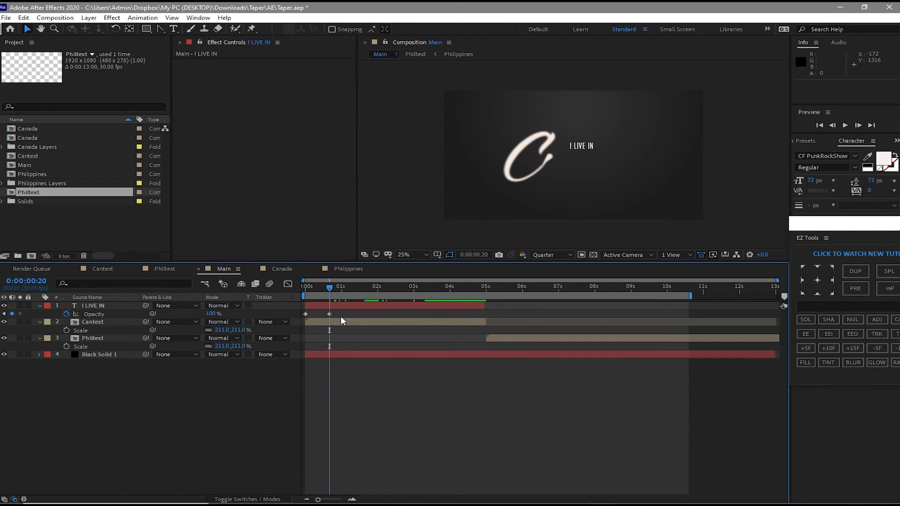
- Shift the Cantext layer to start at 0:00:00:20 and the Philtext layer to start at 0:00:06:00
{"action": "left_click", "coordinate": [353, 322]}
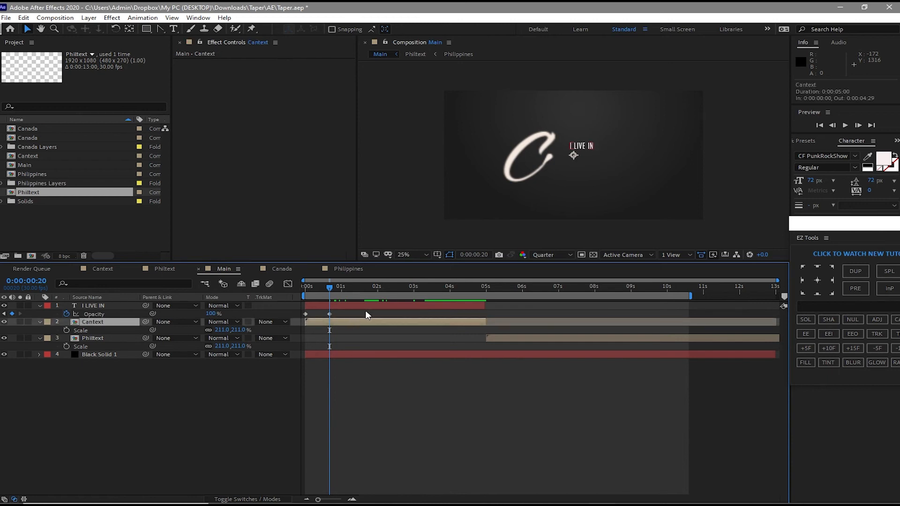
{"action": "key", "text": "bracketleft"}
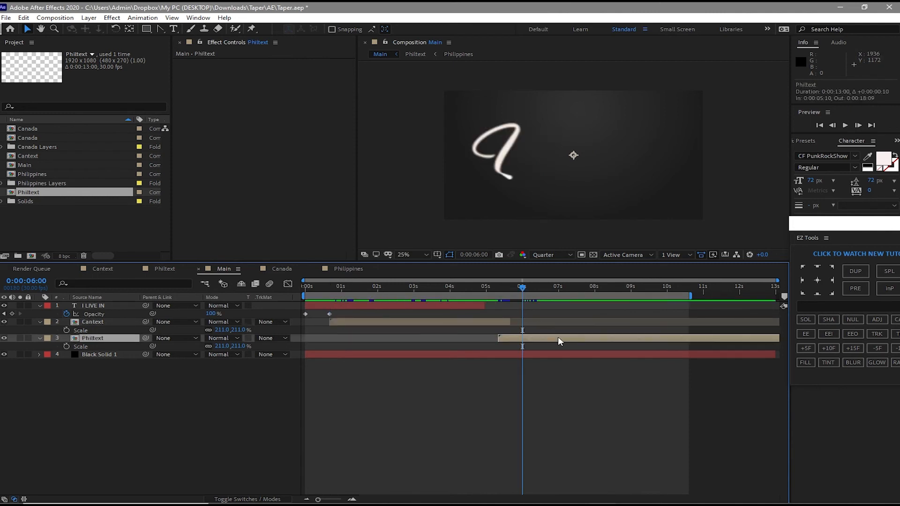
{"action": "left_click_drag", "start_coordinate": [558, 341], "coordinate": [583, 333]}
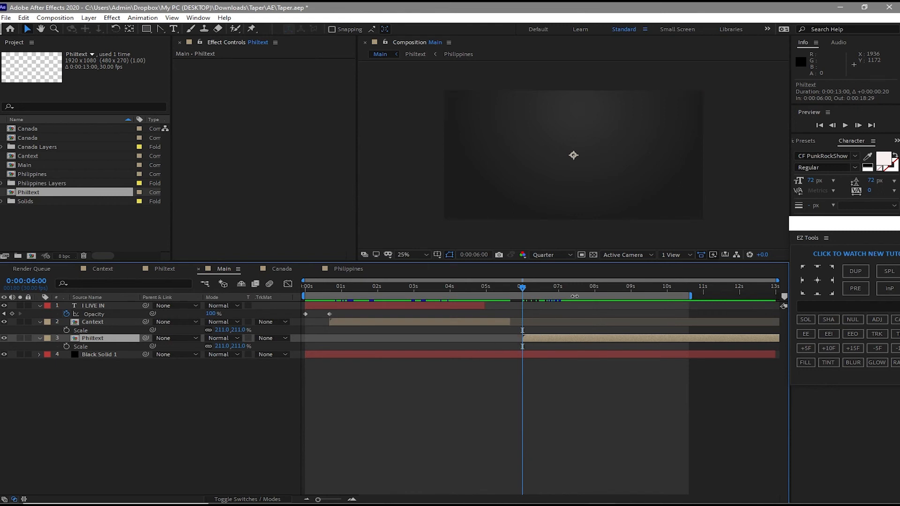
- At 0:00:07:17, add a text layer reading "was" and position it at about 1124, 172, above the Philippines lettering
{"action": "left_click_drag", "start_coordinate": [583, 286], "coordinate": [580, 288]}
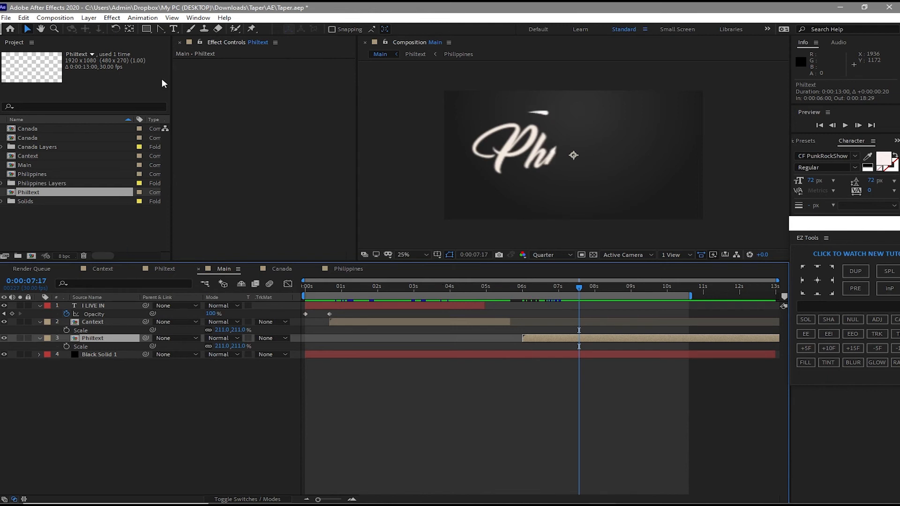
{"action": "left_click", "coordinate": [173, 29]}
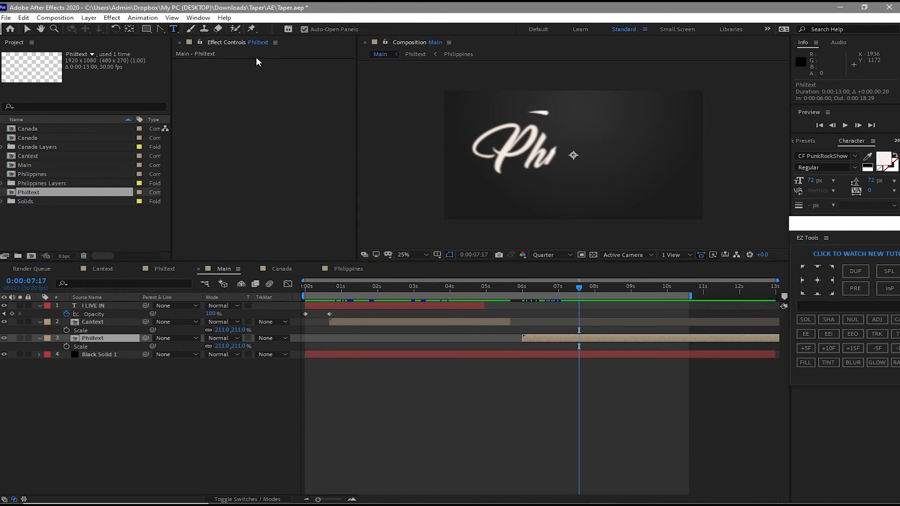
{"action": "double_click", "coordinate": [592, 142]}
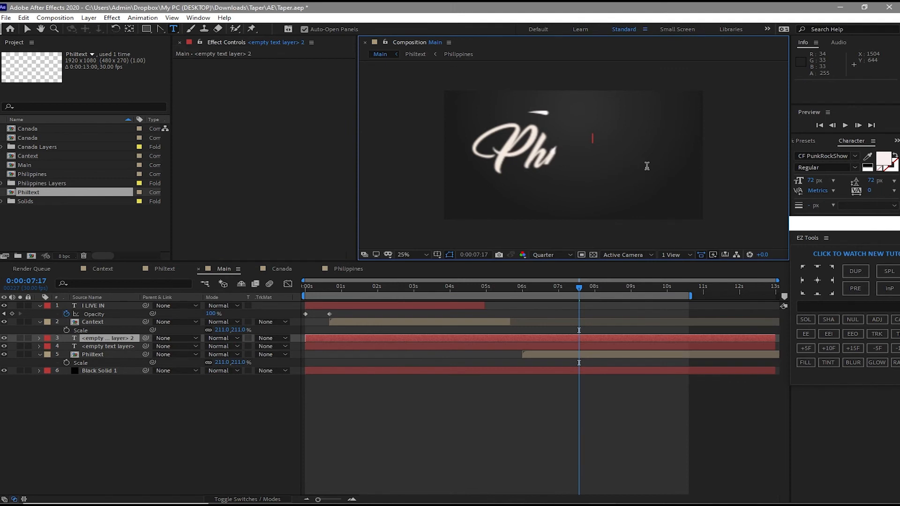
{"action": "type", "text": "wa"}
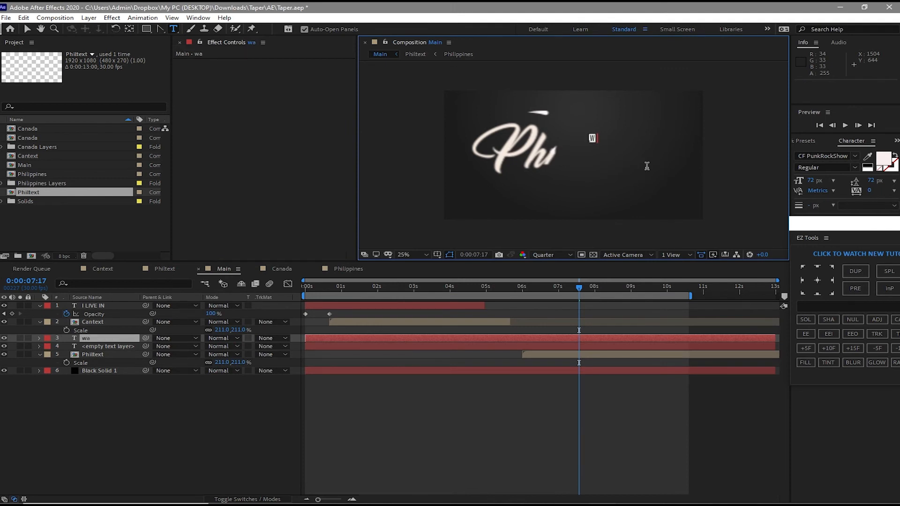
{"action": "type", "text": "s"}
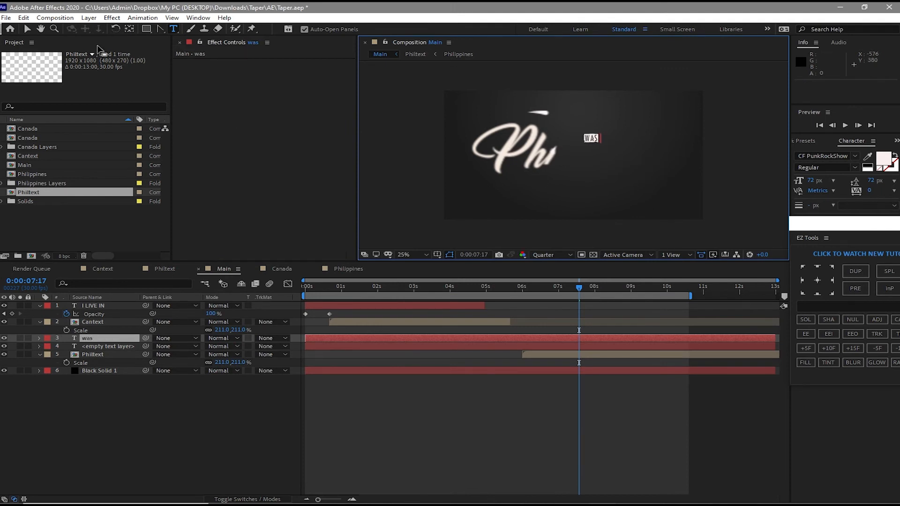
{"action": "left_click", "coordinate": [27, 29]}
{"action": "left_click_drag", "start_coordinate": [590, 142], "coordinate": [593, 112]}
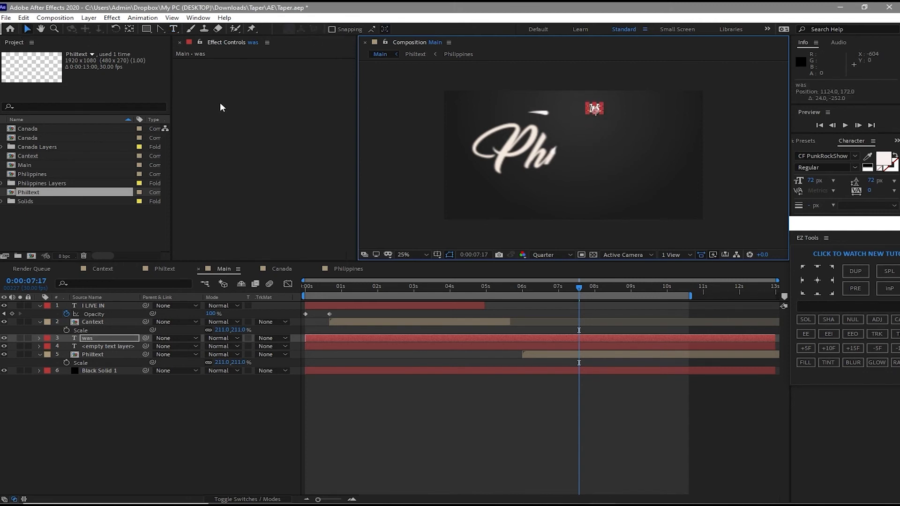
- Add a BORN AND RAISED text layer below "was" and centre both texts horizontally in the composition
{"action": "key", "text": "ctrl+t"}
{"action": "left_click", "coordinate": [566, 120]}
{"action": "type", "text": "B"}
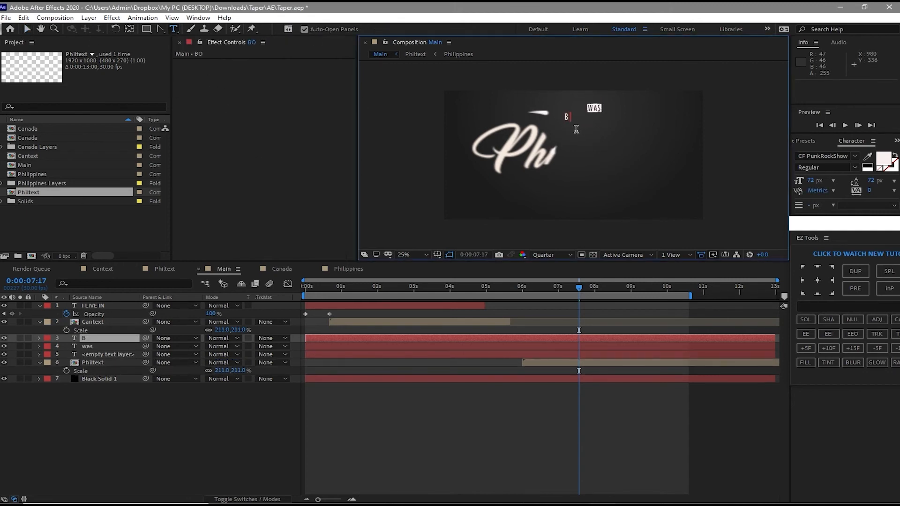
{"action": "type", "text": "ORN AND RAISED"}
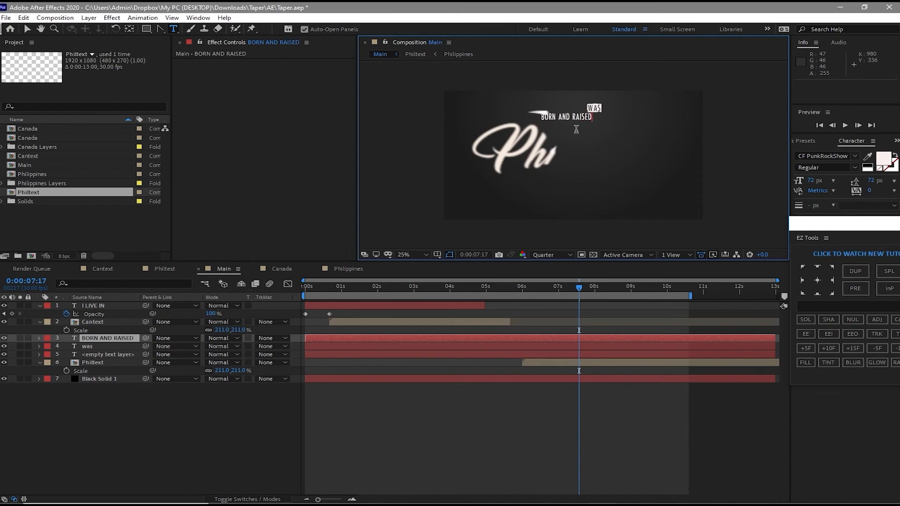
{"action": "left_click", "coordinate": [27, 30]}
{"action": "left_click_drag", "start_coordinate": [572, 122], "coordinate": [599, 124]}
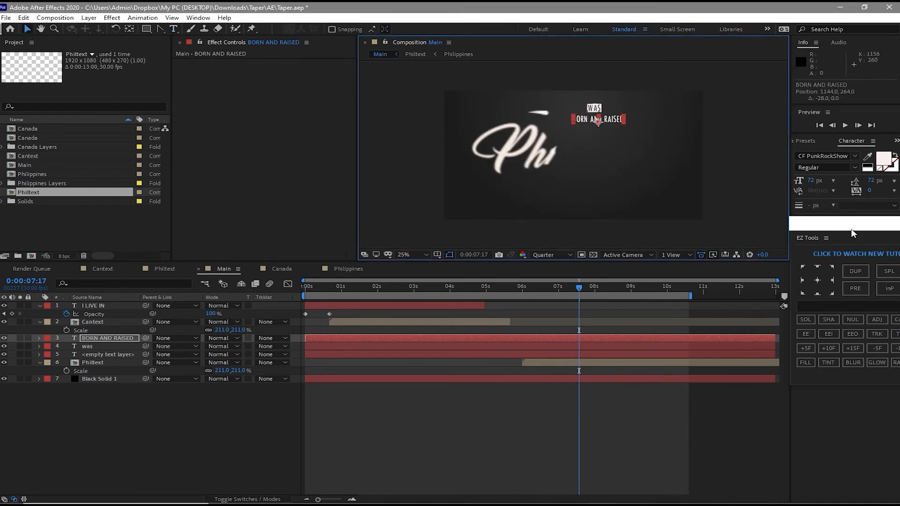
{"action": "left_click", "coordinate": [574, 108]}
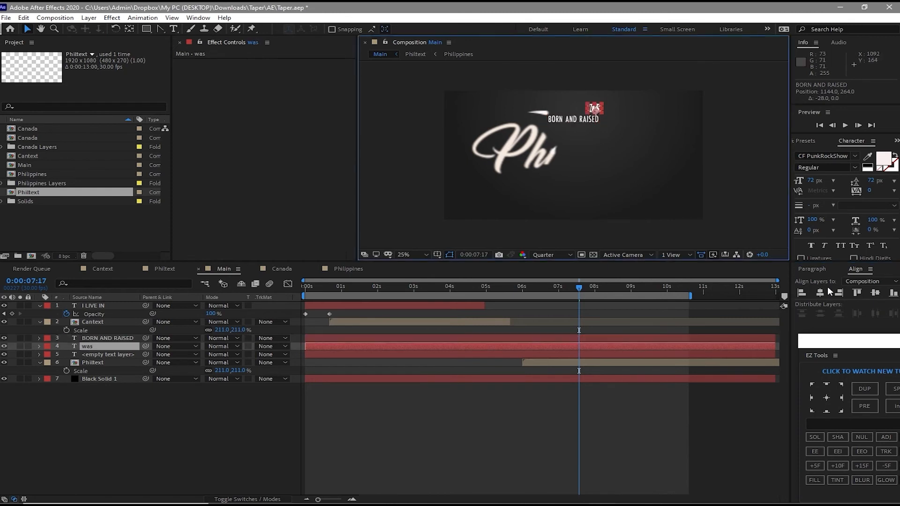
- Add an "in the" text layer below BORN AND RAISED and centre it horizontally in the composition
{"action": "key", "text": "ctrl+t"}
{"action": "left_click", "coordinate": [560, 128]}
{"action": "type", "text": "in"}
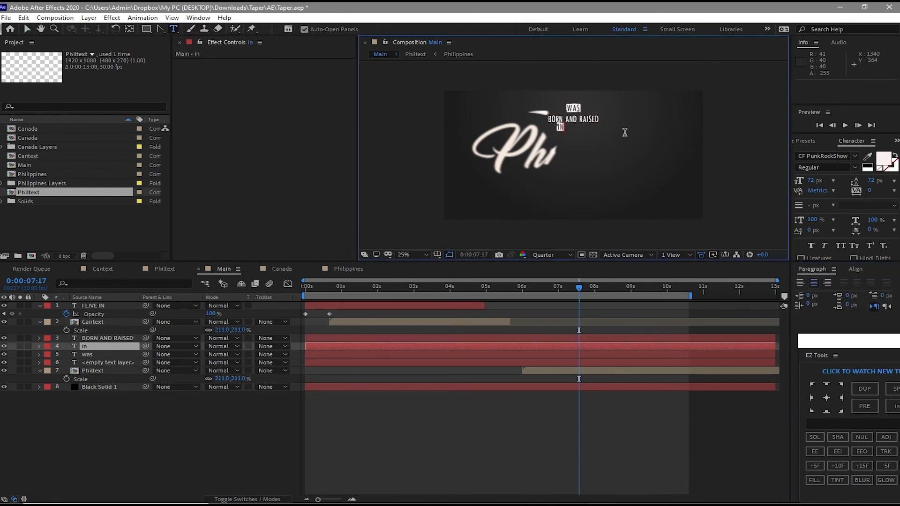
{"action": "type", "text": " the"}
{"action": "left_click", "coordinate": [27, 29]}
{"action": "left_click", "coordinate": [853, 270]}
{"action": "left_click", "coordinate": [821, 293]}
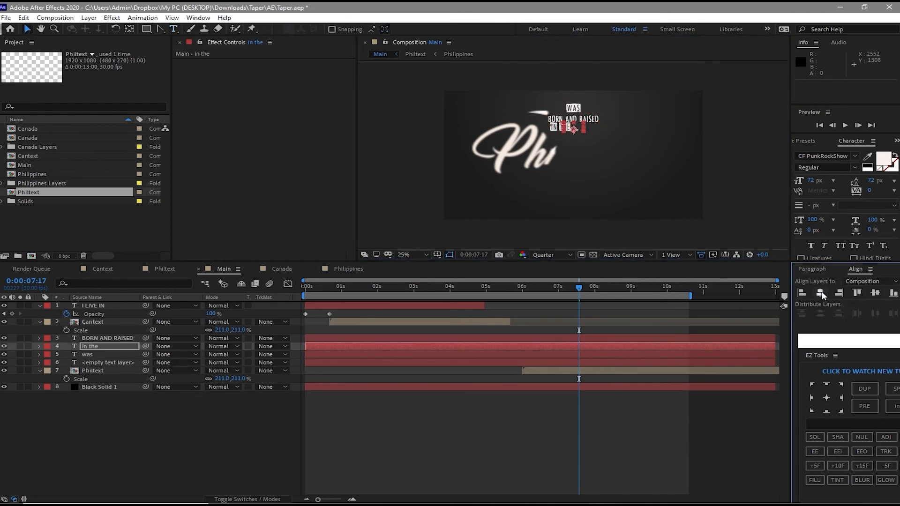
- Set the BORN AND RAISED layer's position to 960, 243 to even its spacing between the "was" and "in the" lines
{"action": "left_click", "coordinate": [94, 370]}
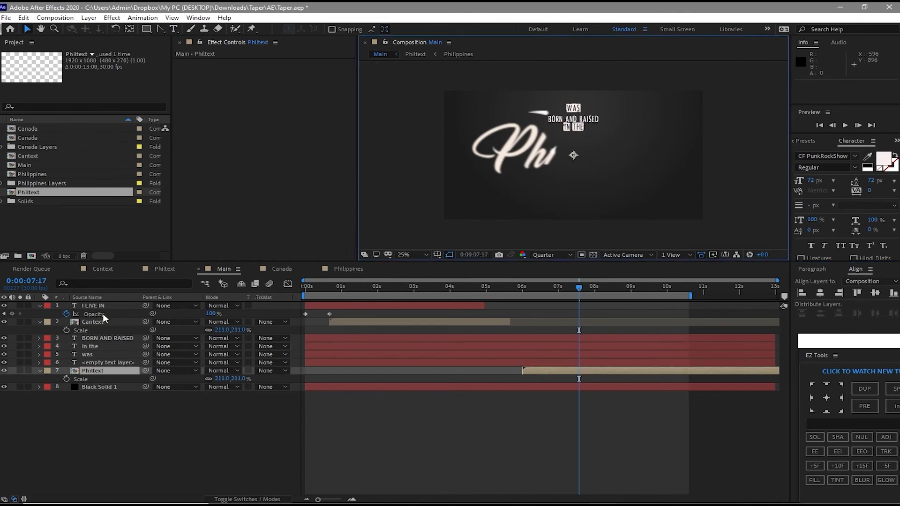
{"action": "left_click", "coordinate": [117, 338]}
{"action": "key", "text": "p"}
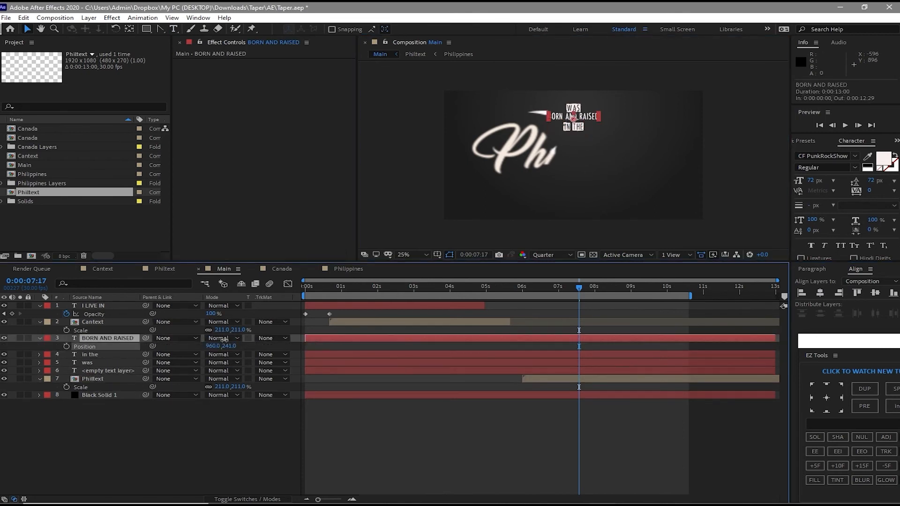
{"action": "left_click_drag", "start_coordinate": [224, 340], "coordinate": [226, 340]}
{"action": "left_click", "coordinate": [321, 234]}
- Split the BORN AND RAISED layer at 0:00:05:20, just after Cantext ends, and delete its first part
{"action": "left_click_drag", "start_coordinate": [579, 287], "coordinate": [511, 283]}
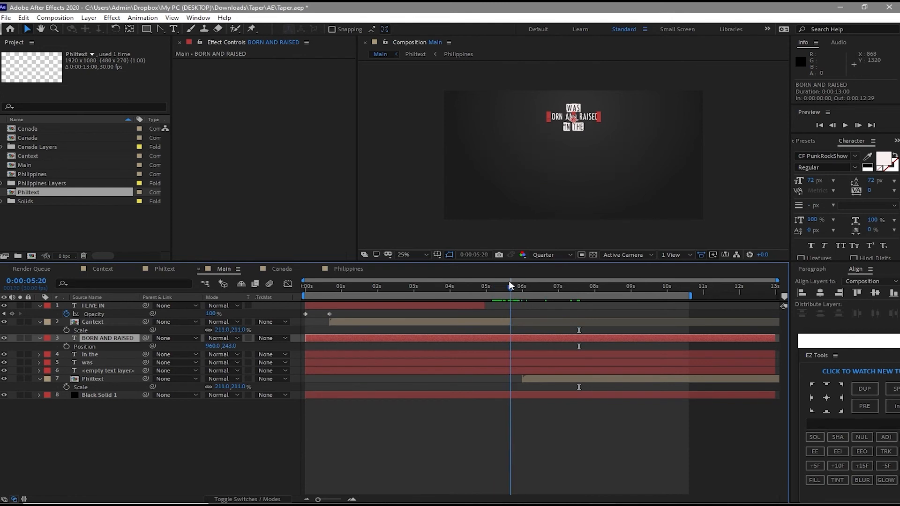
{"action": "left_click", "coordinate": [833, 125]}
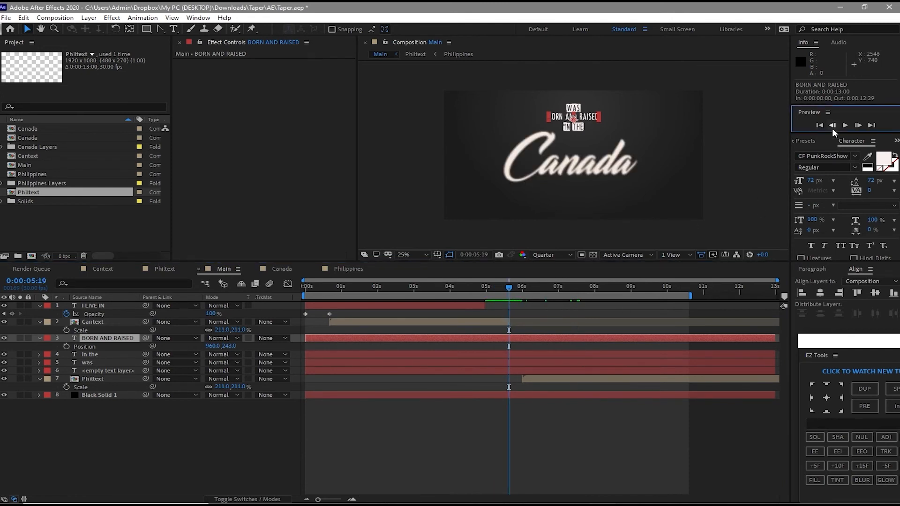
{"action": "left_click", "coordinate": [857, 125]}
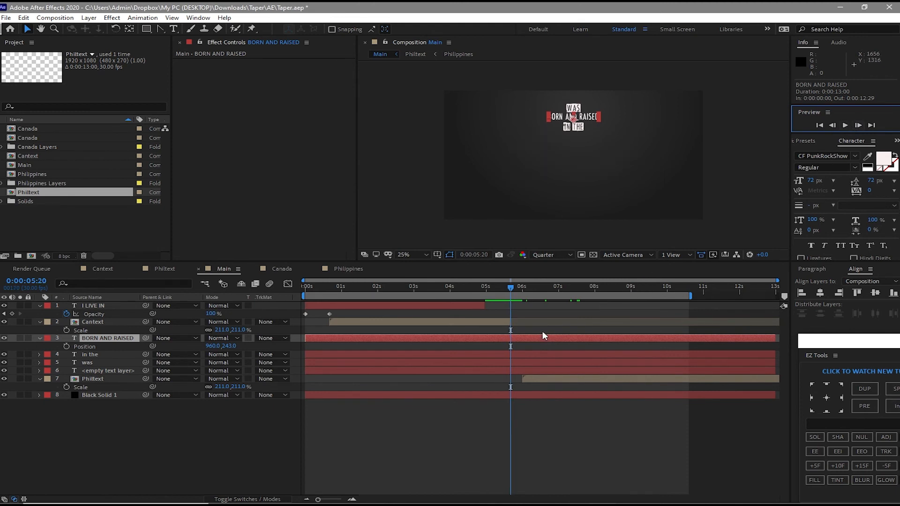
{"action": "left_click", "coordinate": [518, 336]}
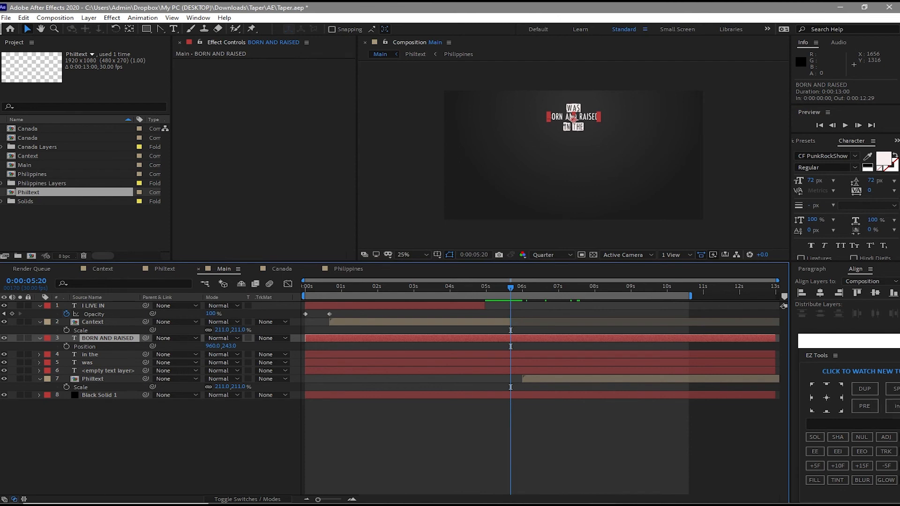
{"action": "left_click", "coordinate": [893, 389]}
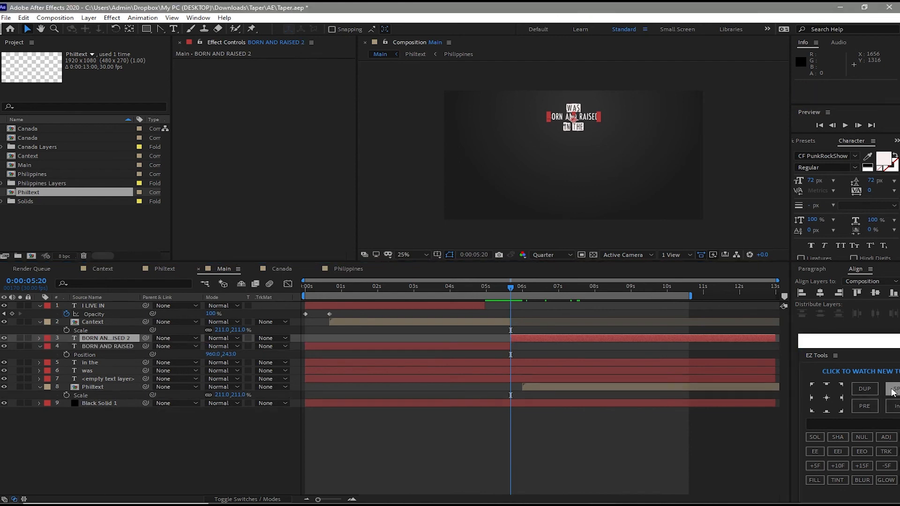
{"action": "left_click", "coordinate": [424, 346]}
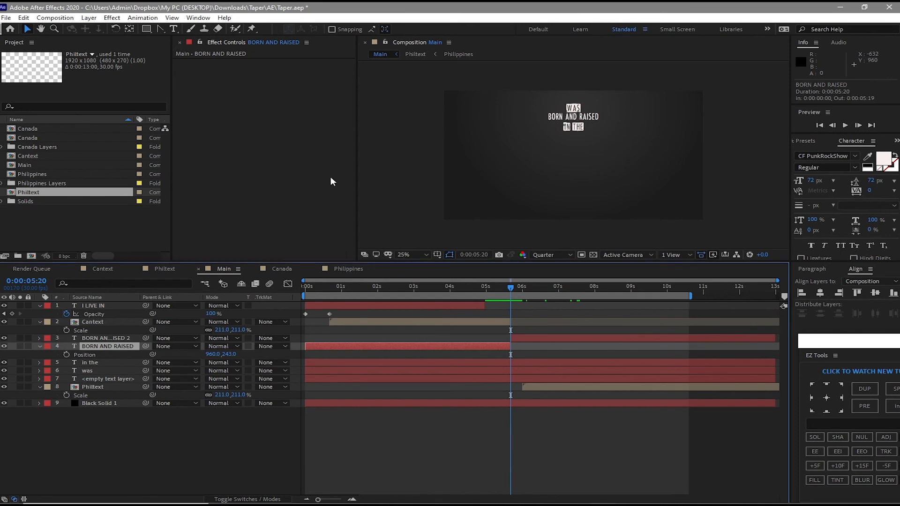
{"action": "left_click", "coordinate": [23, 18]}
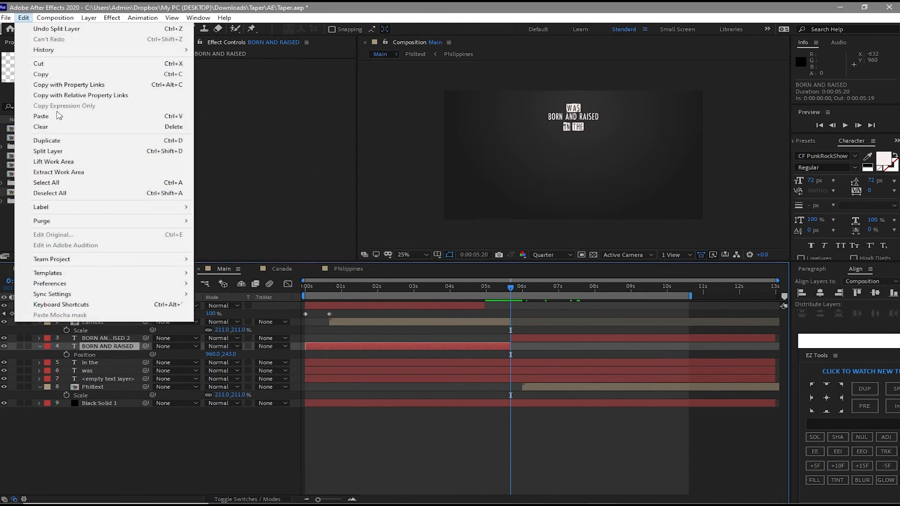
{"action": "left_click", "coordinate": [86, 129]}
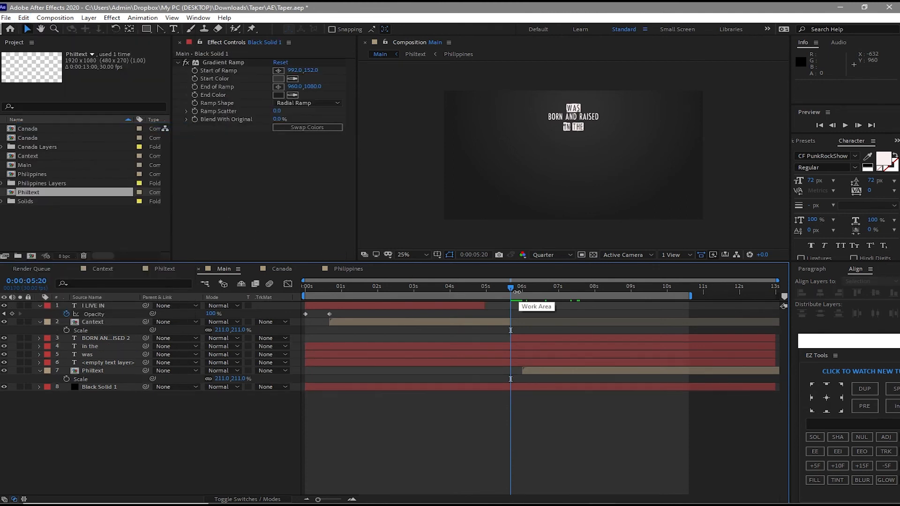
- Split the "in the" and "was" text layers at 0:00:05:20 and delete their first parts
{"action": "left_click", "coordinate": [130, 338]}
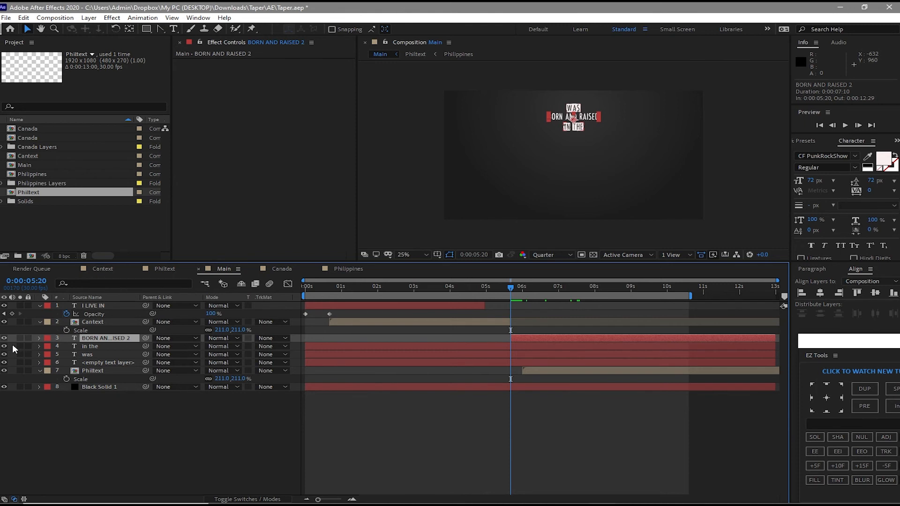
{"action": "left_click_drag", "start_coordinate": [12, 346], "coordinate": [37, 357]}
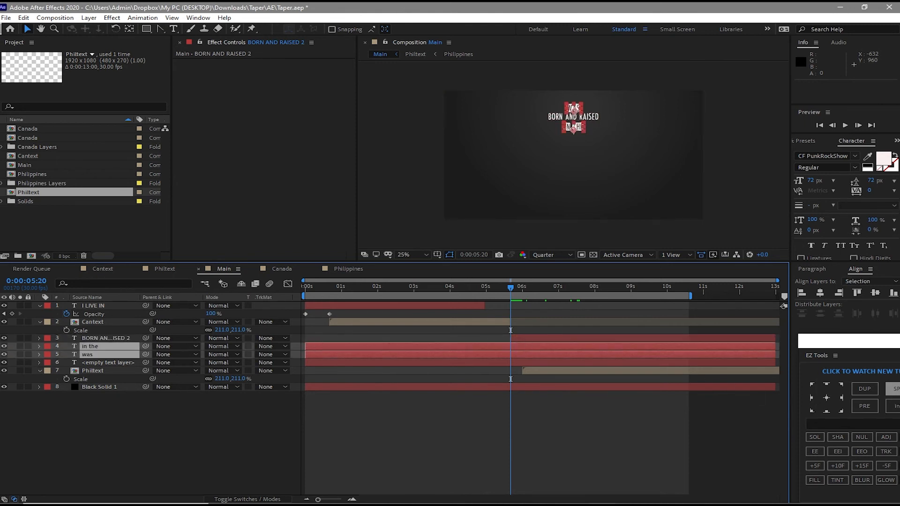
{"action": "left_click", "coordinate": [893, 389]}
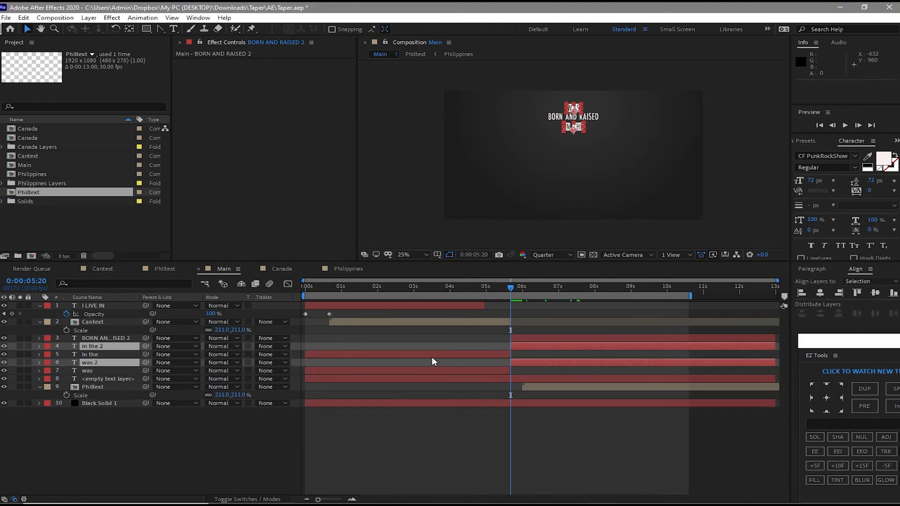
{"action": "left_click", "coordinate": [399, 355]}
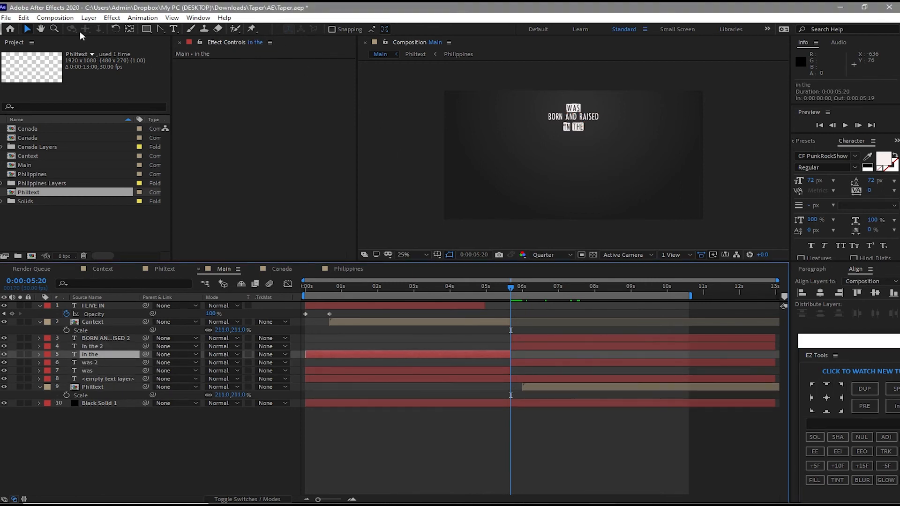
{"action": "left_click", "coordinate": [24, 19]}
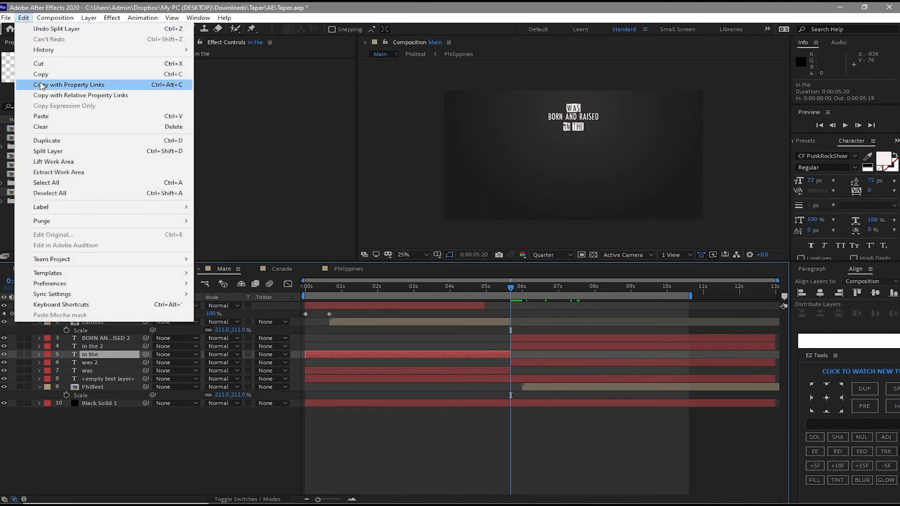
{"action": "left_click", "coordinate": [55, 129]}
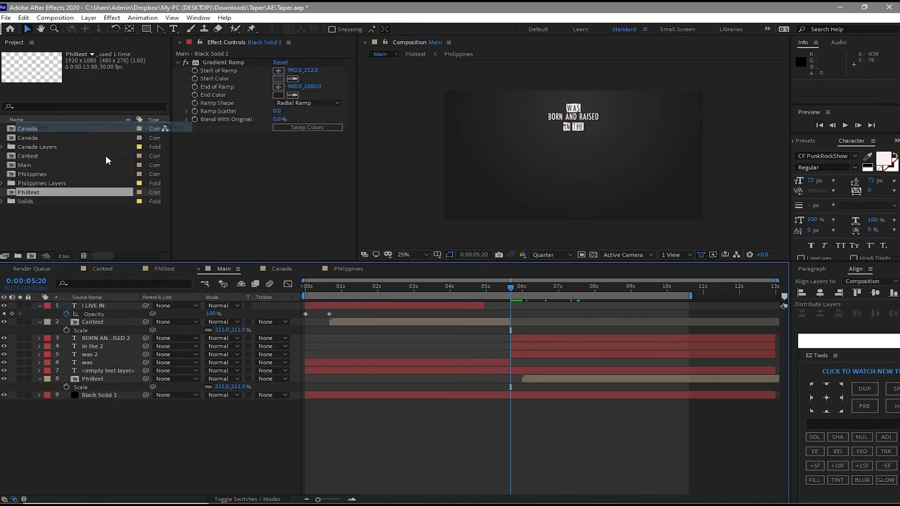
{"action": "left_click", "coordinate": [381, 361]}
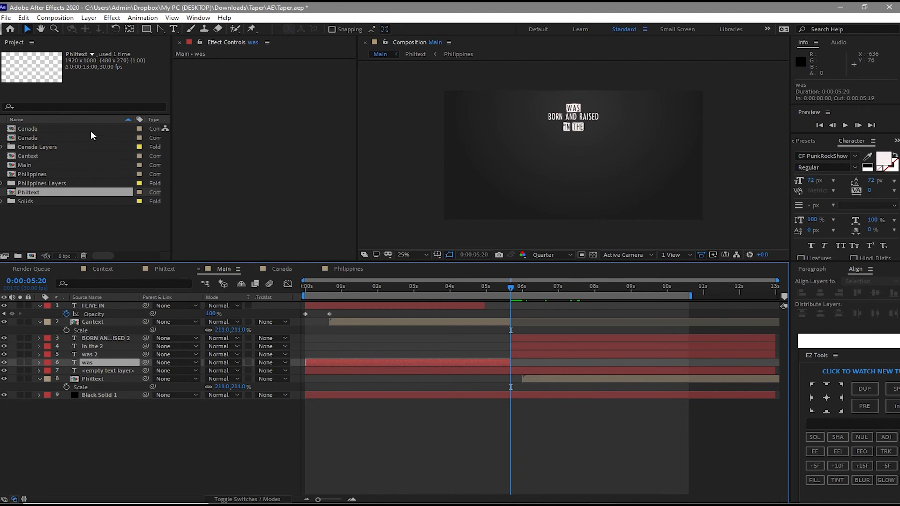
{"action": "left_click", "coordinate": [23, 18]}
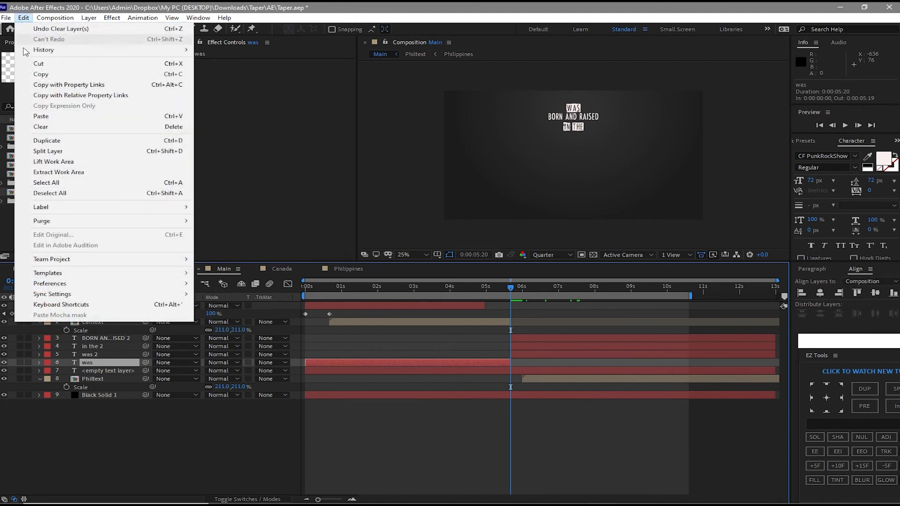
{"action": "left_click", "coordinate": [55, 129]}
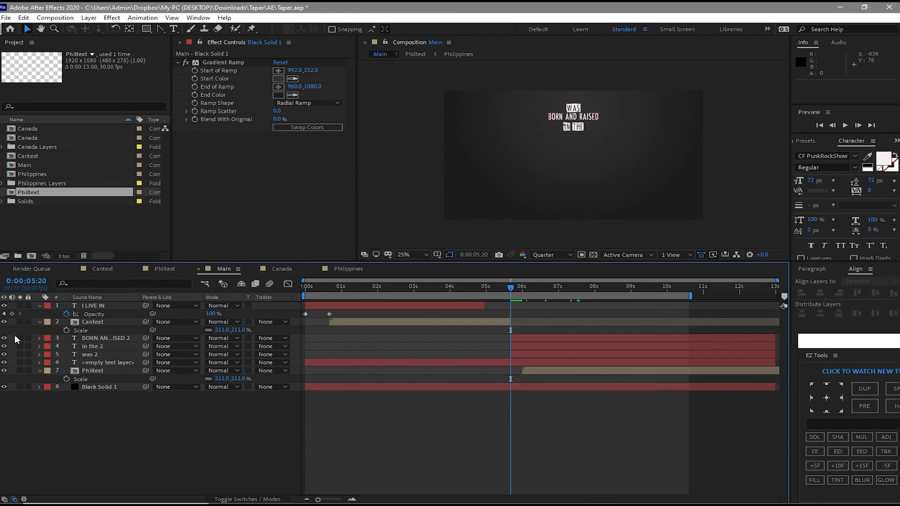
- Fade in the BORN AND RAISED, "in the" and "was" layers together with opacity keyframes rising from 8% at 0:00:05:20 to 0:00:06:10
{"action": "left_click_drag", "start_coordinate": [15, 338], "coordinate": [24, 352]}
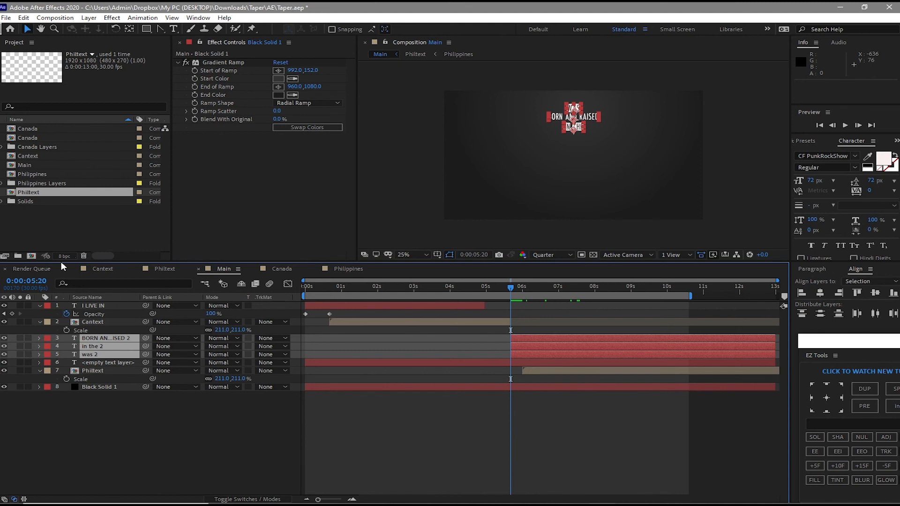
{"action": "key", "text": "alt+shift+t"}
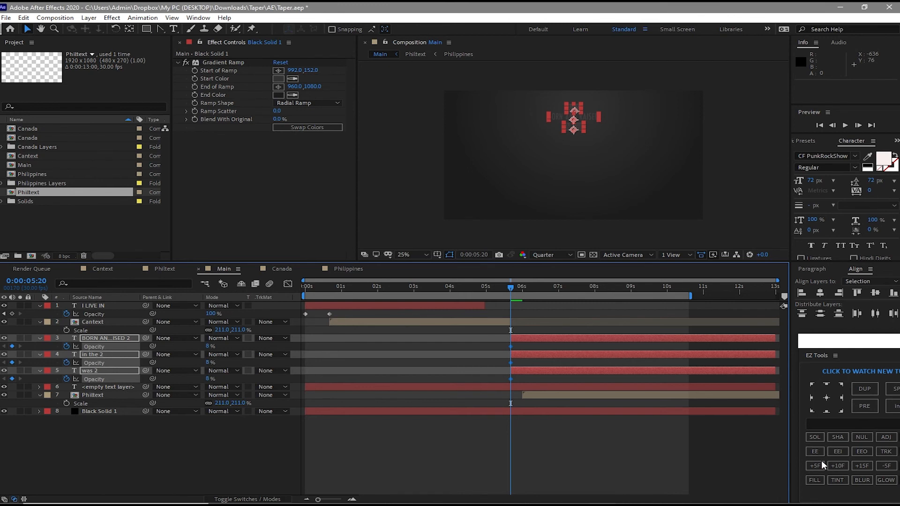
{"action": "left_click", "coordinate": [835, 469]}
{"action": "left_click", "coordinate": [834, 469]}
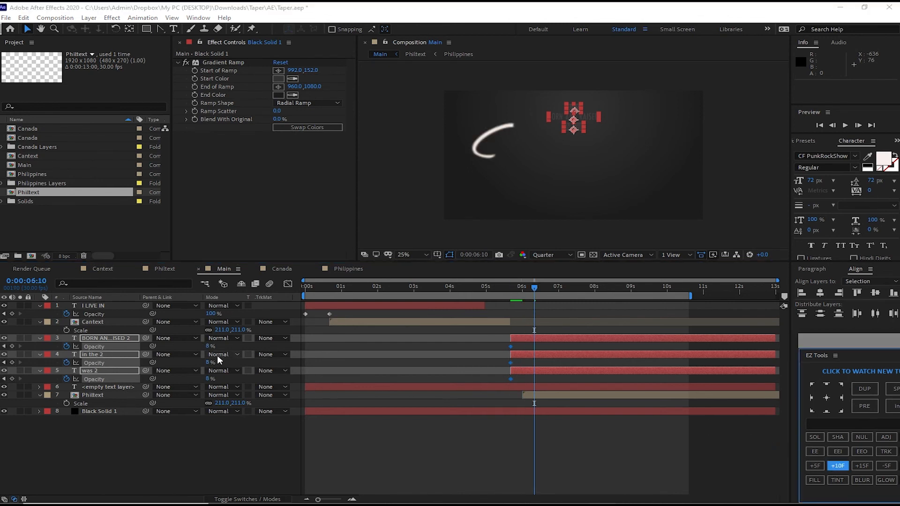
{"action": "left_click_drag", "start_coordinate": [210, 347], "coordinate": [397, 348]}
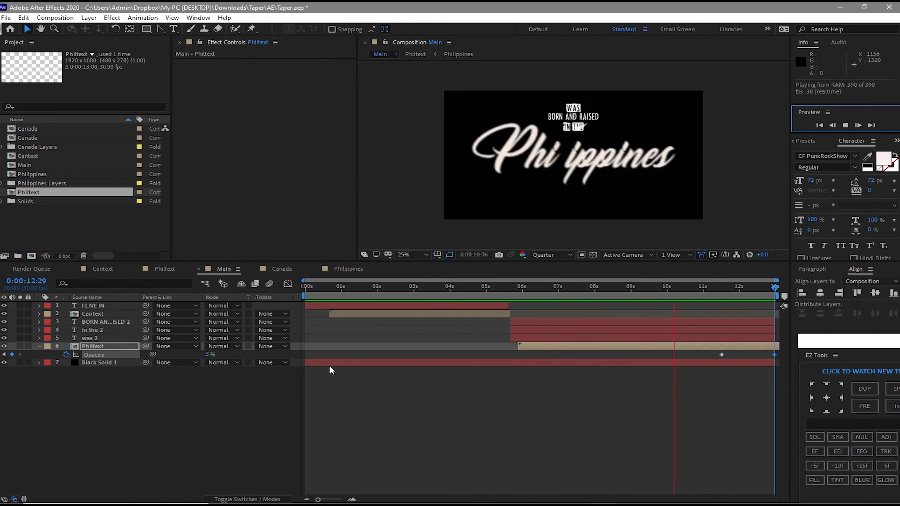
- Stop the preview with the playhead back at 0:00:00:00 and collapse the Philtext layer's opacity keyframes
{"action": "left_click", "coordinate": [845, 126]}
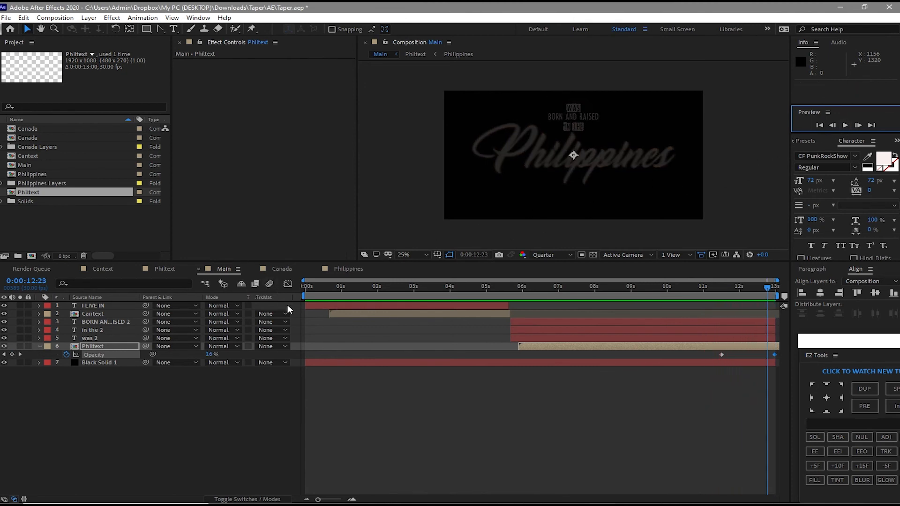
{"action": "left_click_drag", "start_coordinate": [325, 286], "coordinate": [297, 262]}
{"action": "key", "text": "u"}
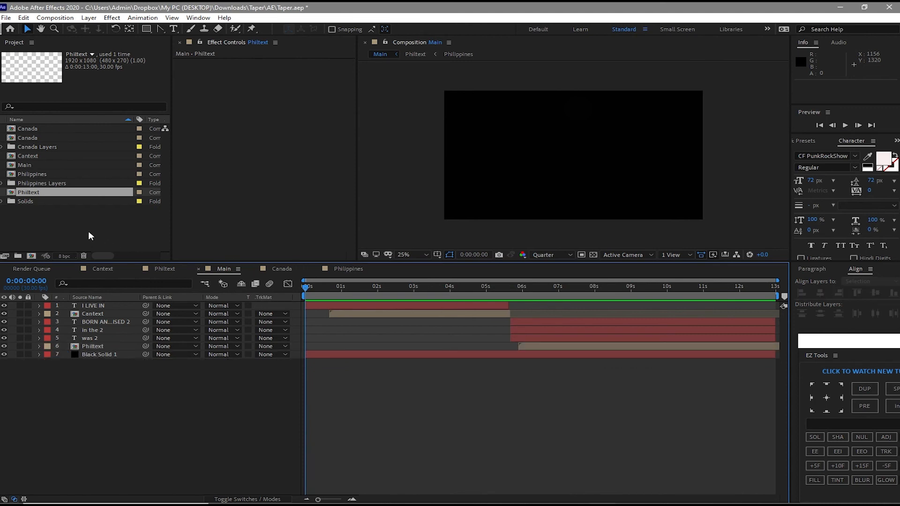
- Create a project folder named Comps and move all the compositions into it
{"action": "left_click", "coordinate": [17, 256]}
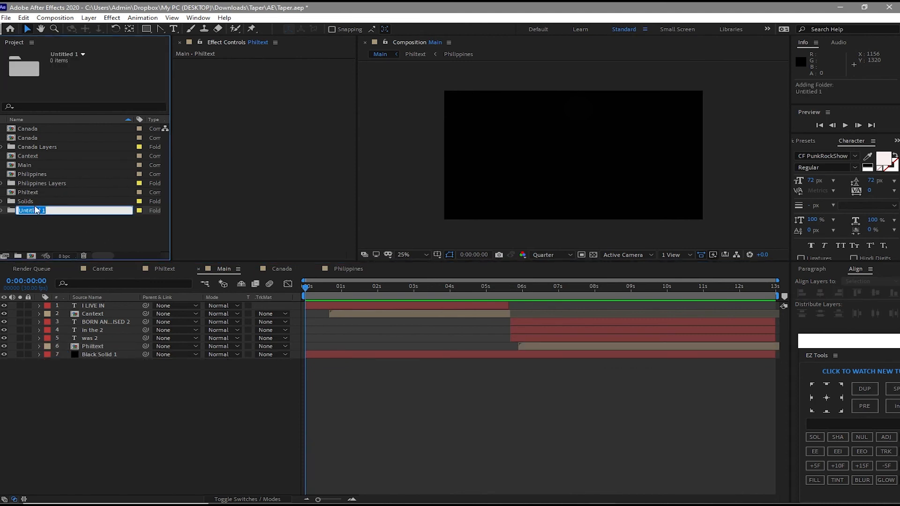
{"action": "type", "text": "Comps"}
{"action": "left_click", "coordinate": [36, 225]}
{"action": "left_click_drag", "start_coordinate": [5, 174], "coordinate": [20, 183]}
{"action": "left_click_drag", "start_coordinate": [20, 181], "coordinate": [32, 165]}
{"action": "left_click_drag", "start_coordinate": [30, 157], "coordinate": [30, 165]}
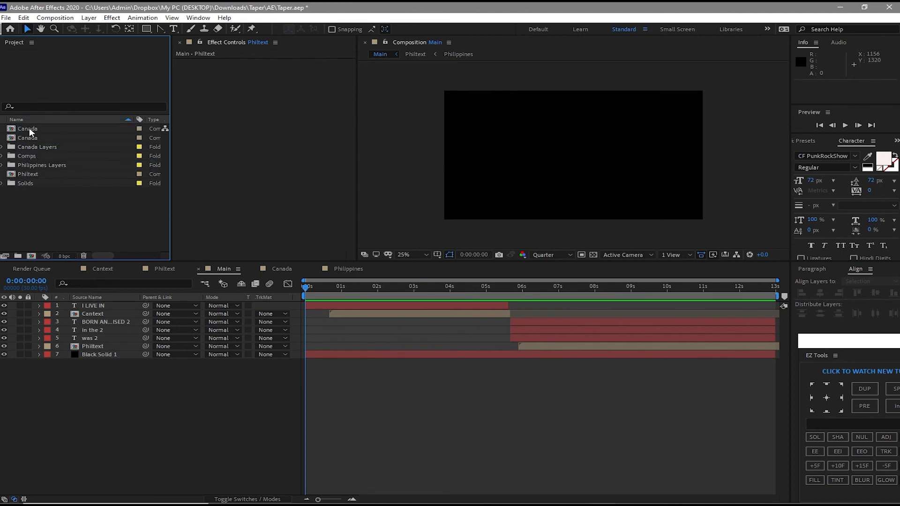
{"action": "left_click_drag", "start_coordinate": [29, 132], "coordinate": [29, 156]}
{"action": "left_click_drag", "start_coordinate": [29, 131], "coordinate": [11, 140]}
{"action": "left_click", "coordinate": [2, 129]}
{"action": "left_click", "coordinate": [2, 138]}
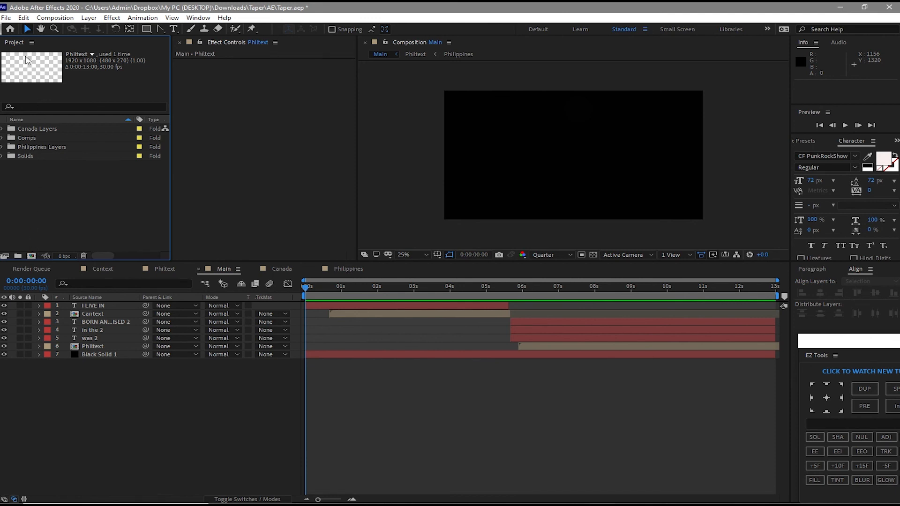
- Import the whole SFX folder from the project's Assets folder
{"action": "left_click", "coordinate": [7, 18]}
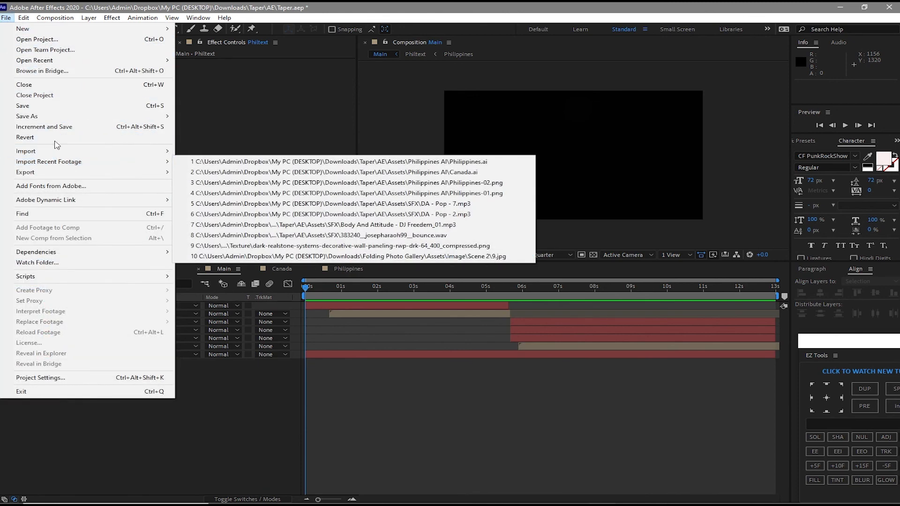
{"action": "mouse_move", "coordinate": [132, 156]}
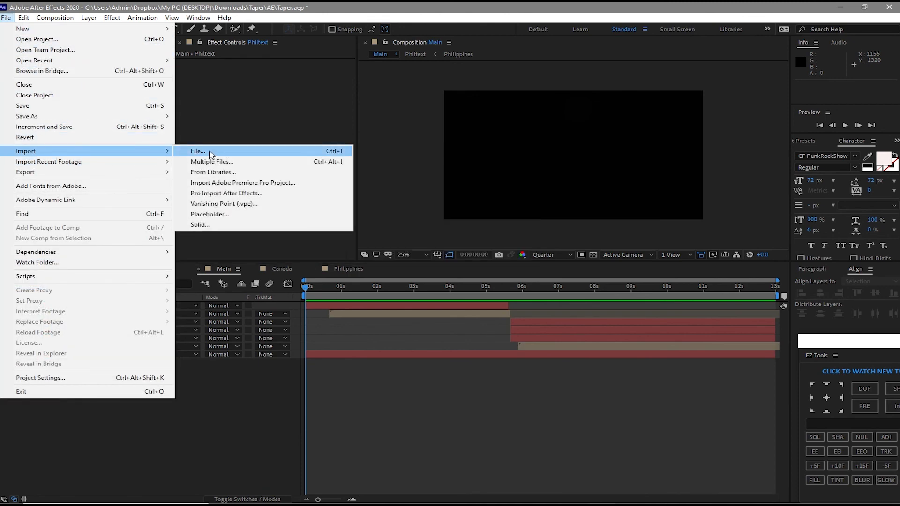
{"action": "left_click", "coordinate": [210, 152]}
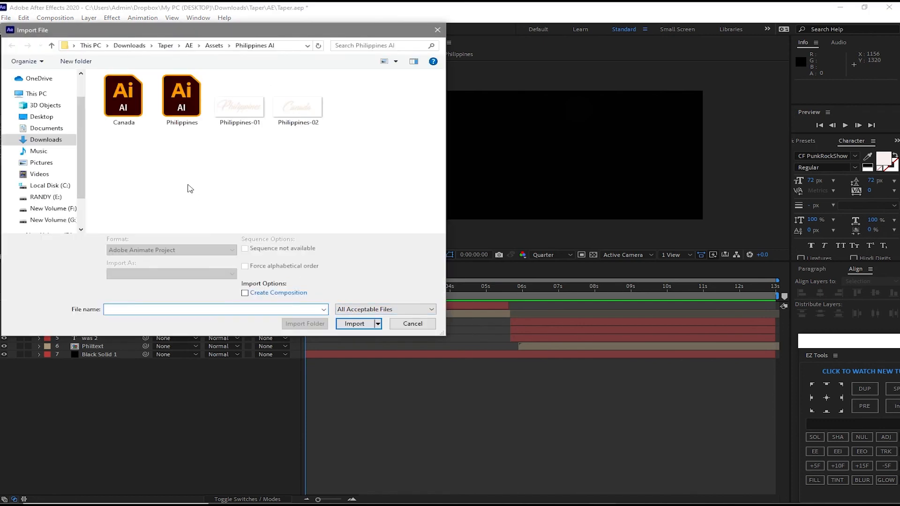
{"action": "left_click", "coordinate": [52, 46]}
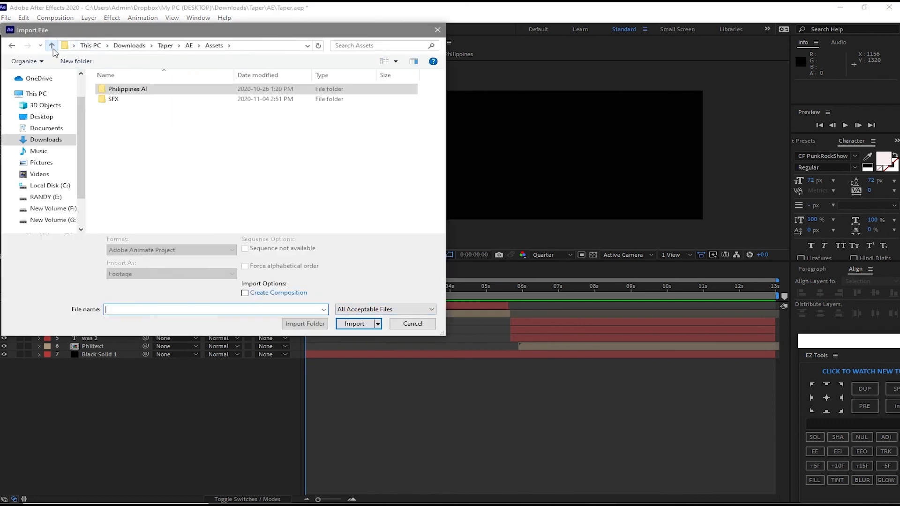
{"action": "double_click", "coordinate": [117, 99]}
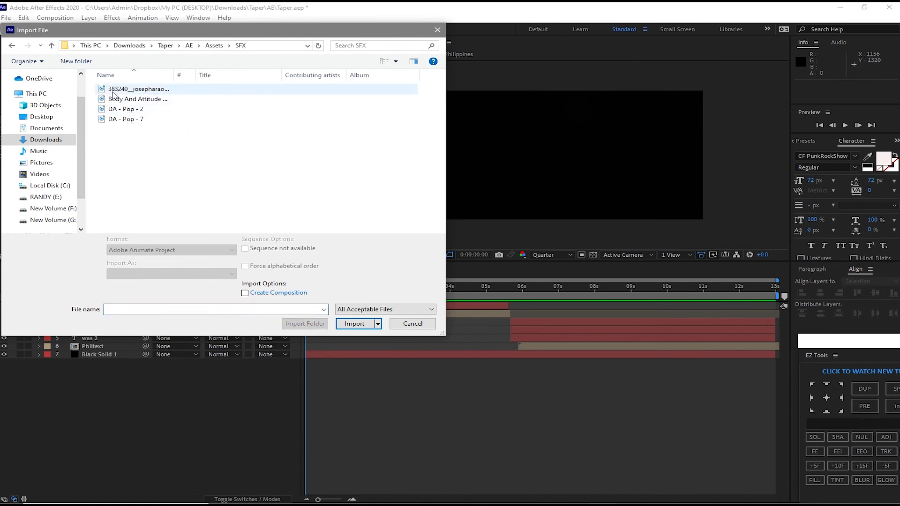
{"action": "left_click", "coordinate": [52, 46]}
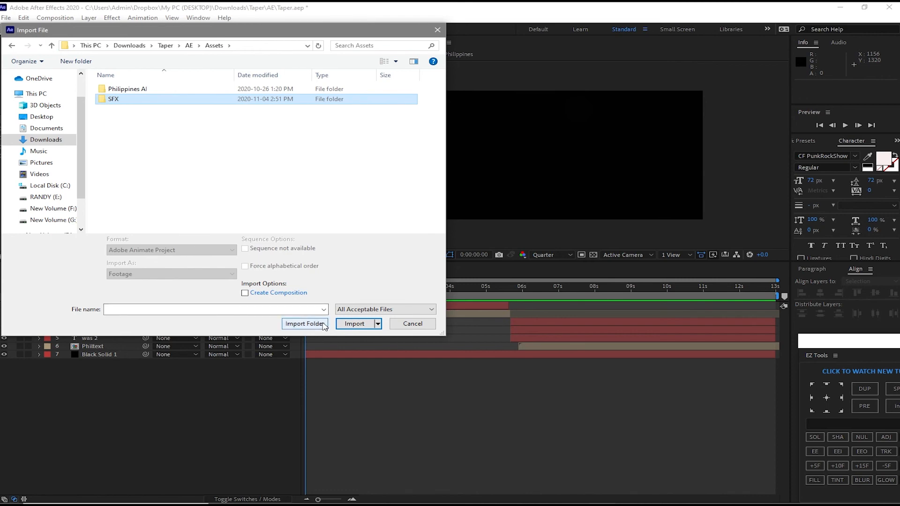
{"action": "left_click", "coordinate": [305, 324]}
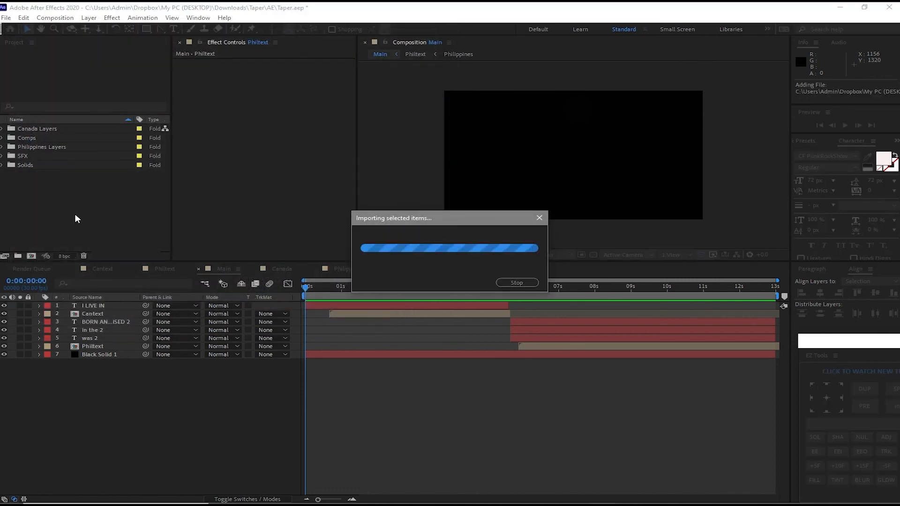
{"action": "left_click", "coordinate": [35, 198]}
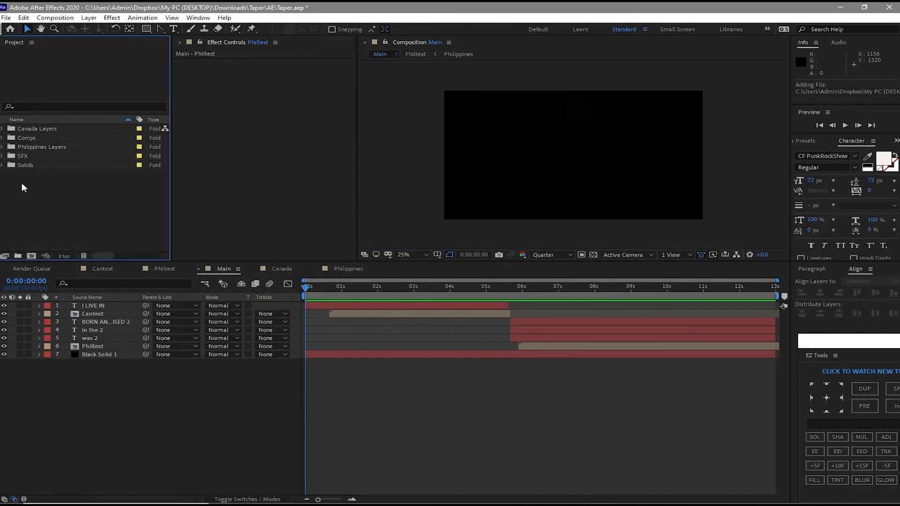
- Add all four audio files from the SFX folder to the Main composition, below the Black Solid 1 layer
{"action": "left_click", "coordinate": [3, 156]}
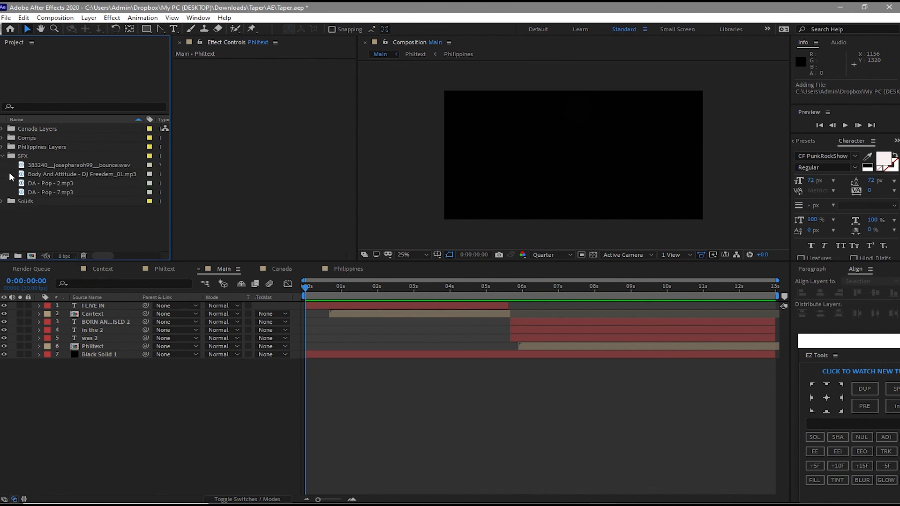
{"action": "left_click_drag", "start_coordinate": [8, 165], "coordinate": [31, 189]}
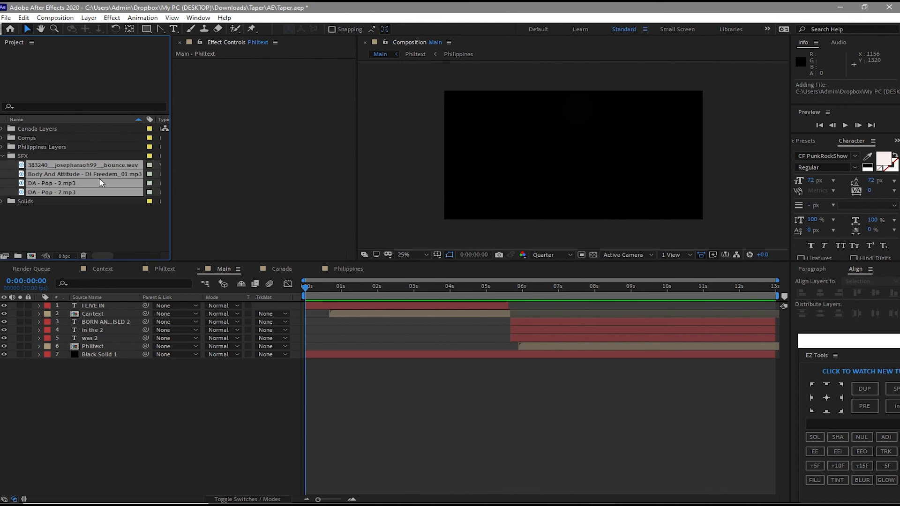
{"action": "left_click_drag", "start_coordinate": [100, 182], "coordinate": [142, 411]}
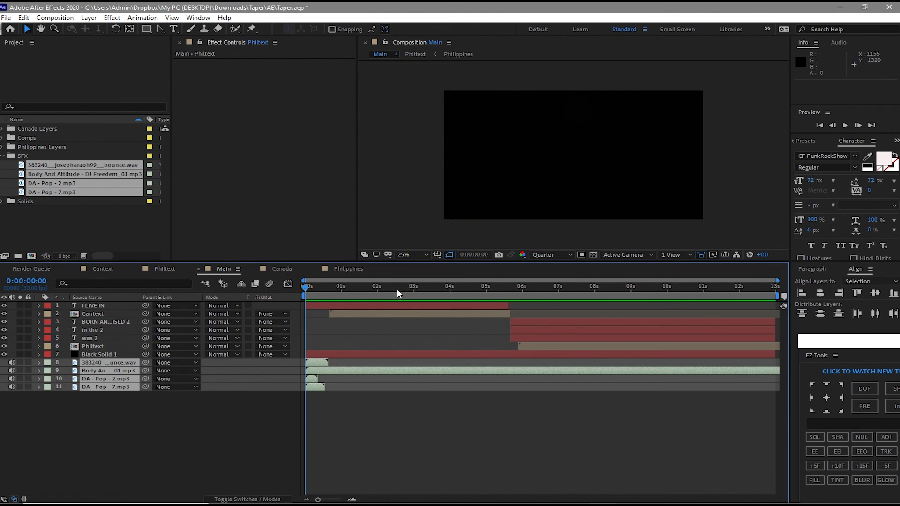
- Move DA - Pop - 2.mp3 to start at 0:00:03:10 and place a duplicate of it at 0:00:01:07
{"action": "left_click", "coordinate": [427, 287]}
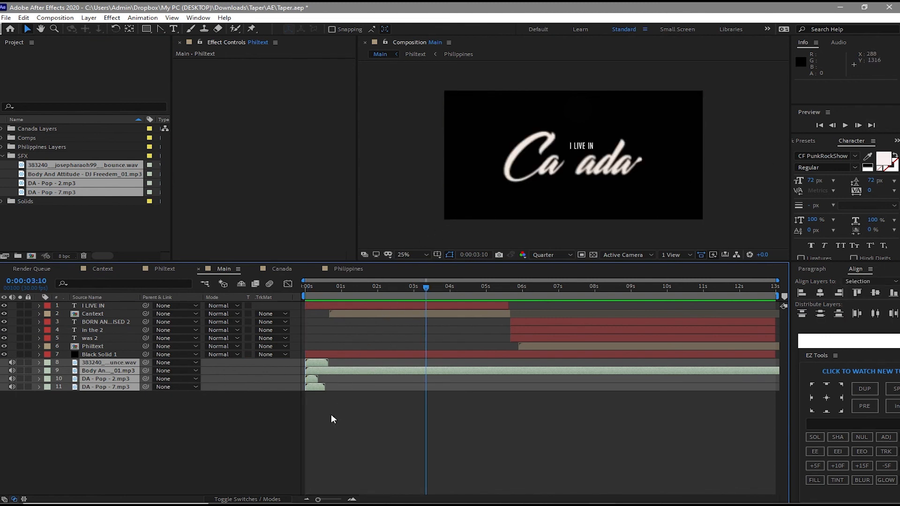
{"action": "left_click", "coordinate": [288, 428]}
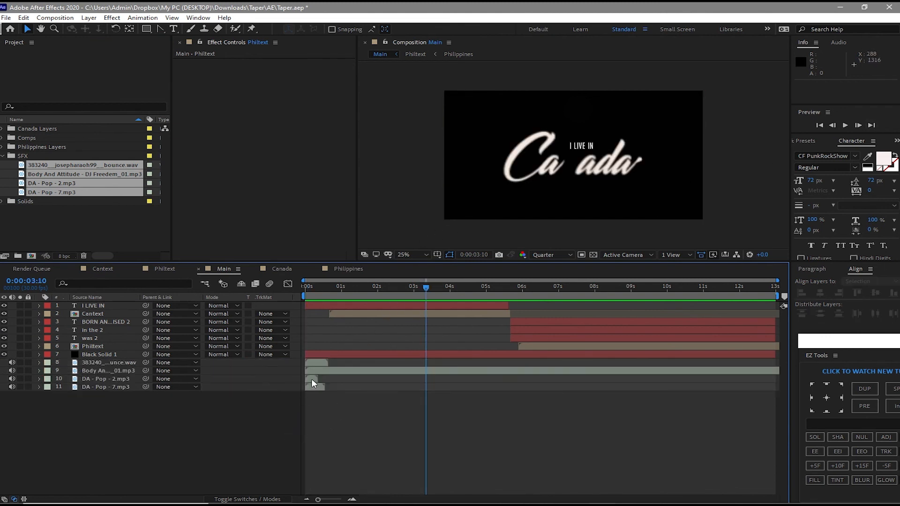
{"action": "left_click_drag", "start_coordinate": [312, 379], "coordinate": [430, 385]}
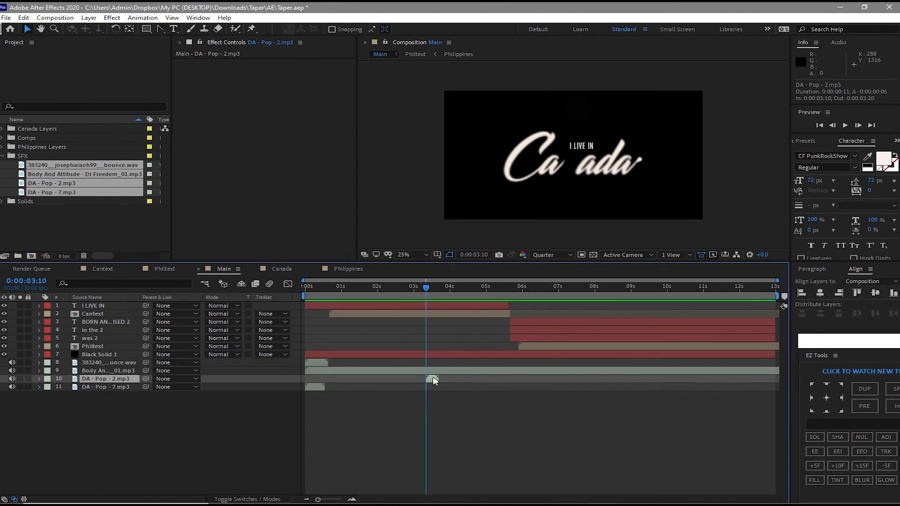
{"action": "key", "text": "ctrl+d"}
{"action": "left_click_drag", "start_coordinate": [433, 379], "coordinate": [364, 386]}
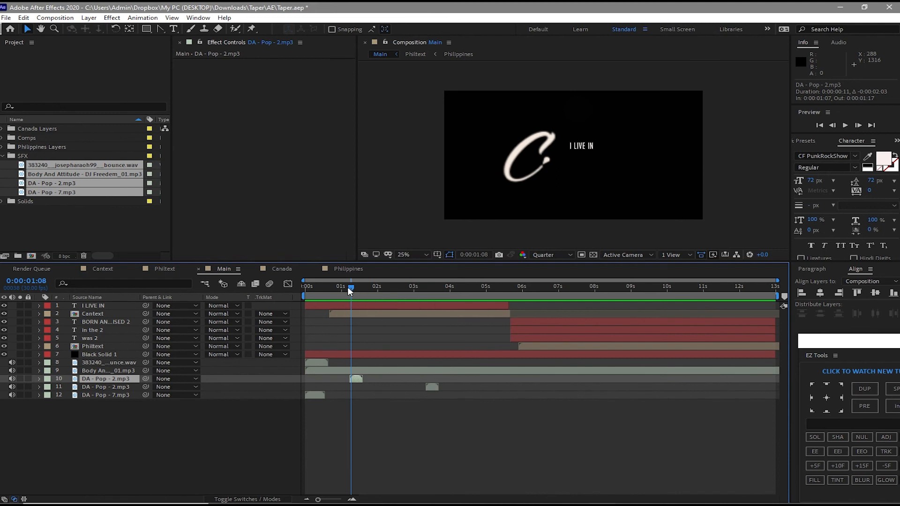
- Move DA - Pop - 7.mp3 to start at 0:00:06:20, where the Philippines lettering is being drawn
{"action": "left_click_drag", "start_coordinate": [347, 287], "coordinate": [550, 277]}
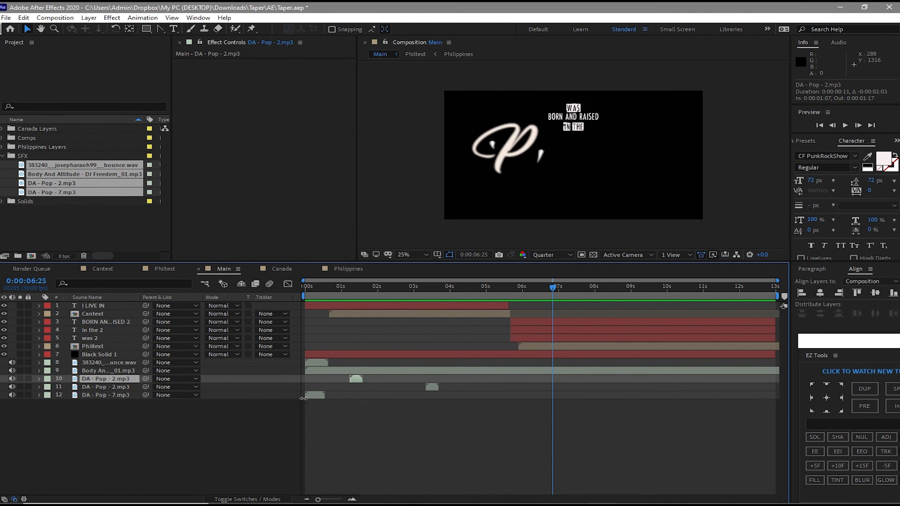
{"action": "left_click_drag", "start_coordinate": [315, 396], "coordinate": [556, 386]}
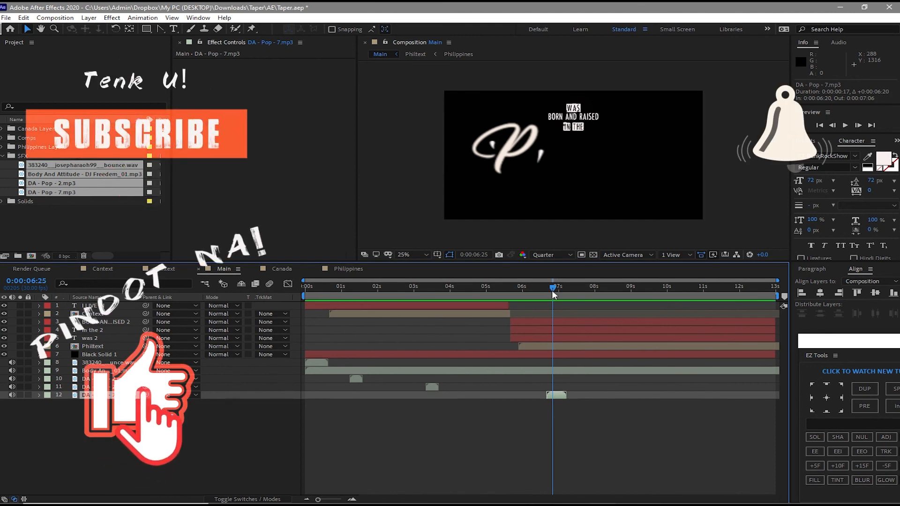
- Move the DA - Pop - 7.mp3 layer to start at 0:00:06:23, matching the second stroke of the Philippines lettering
{"action": "left_click", "coordinate": [550, 287]}
{"action": "left_click", "coordinate": [562, 390]}
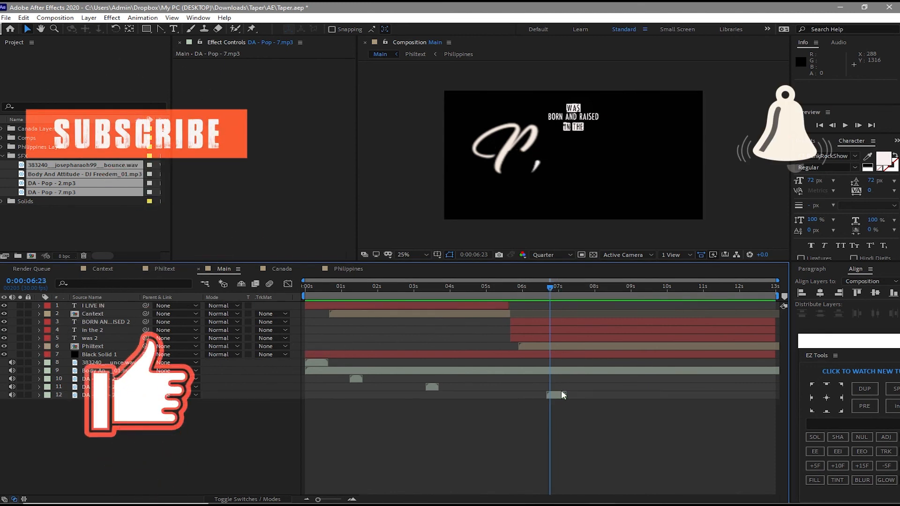
{"action": "left_click", "coordinate": [563, 395]}
{"action": "left_click_drag", "start_coordinate": [564, 399], "coordinate": [567, 398]}
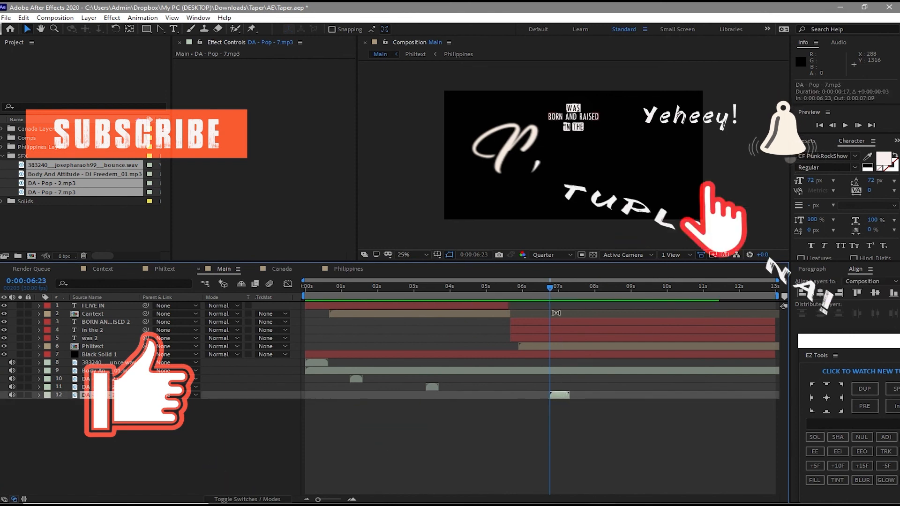
- Duplicate the DA - Pop - 7.mp3 layer, place the copy to start at 0:00:06:12 and preview the timing
{"action": "left_click", "coordinate": [562, 288]}
{"action": "left_click_drag", "start_coordinate": [562, 288], "coordinate": [540, 302]}
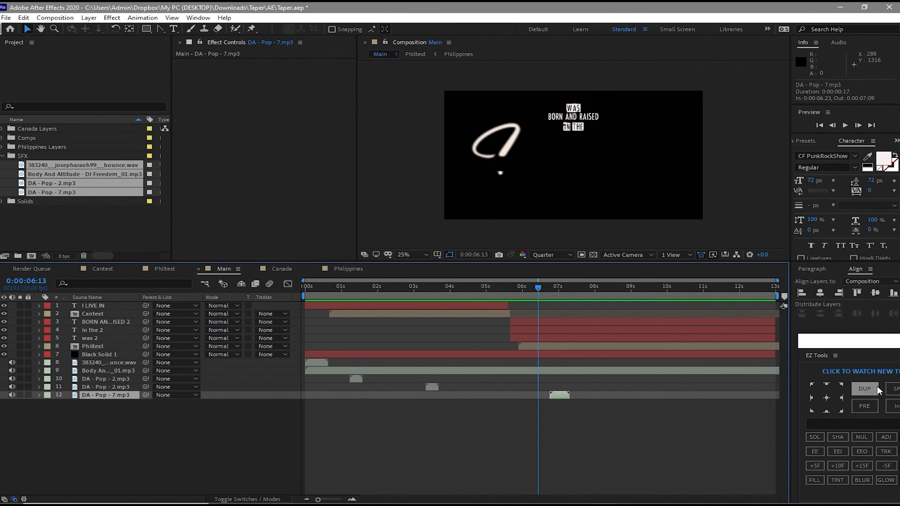
{"action": "key", "text": "ctrl+d"}
{"action": "left_click_drag", "start_coordinate": [561, 404], "coordinate": [548, 406]}
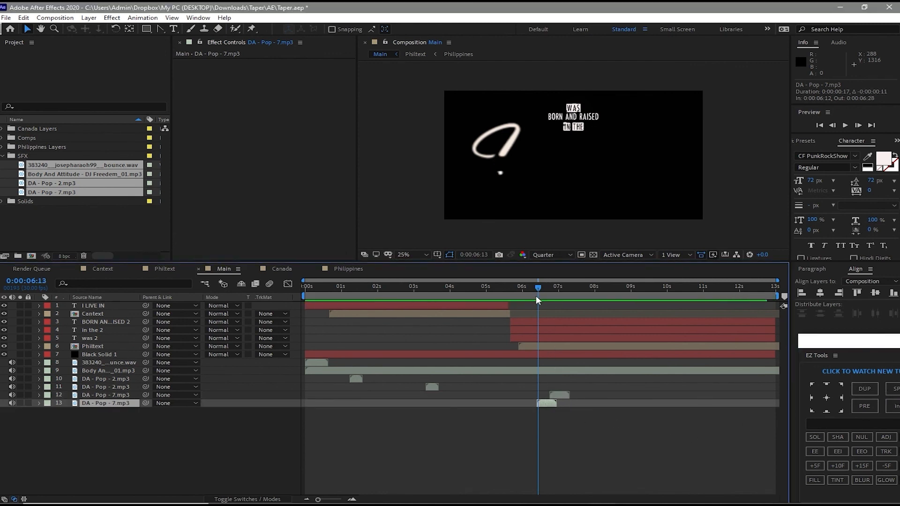
{"action": "key", "text": "space"}
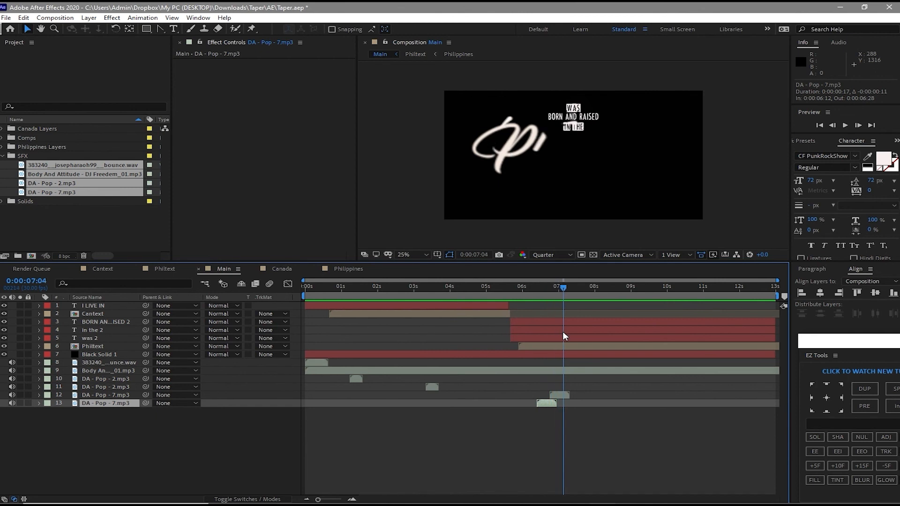
- Add another copy of DA - Pop - 7.mp3 starting at about 0:00:09:20, where the lettering's last detached stroke is drawn
{"action": "left_click_drag", "start_coordinate": [613, 346], "coordinate": [655, 383]}
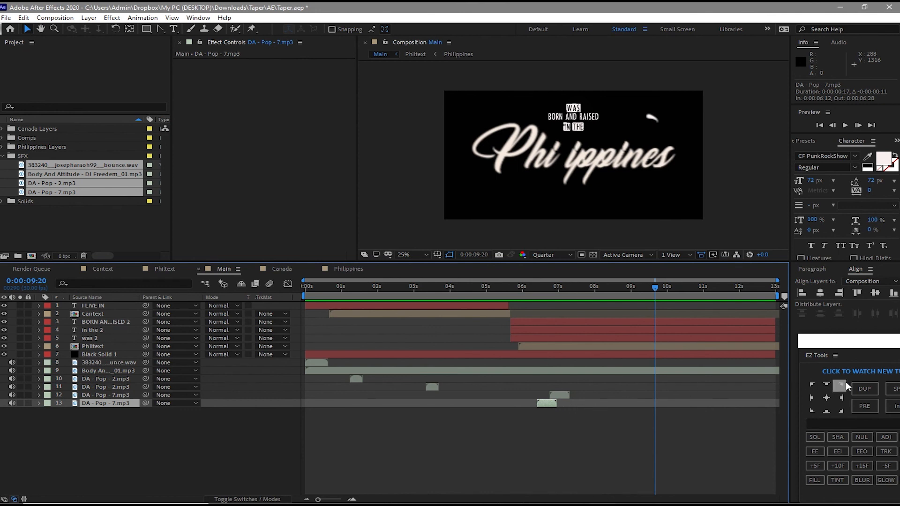
{"action": "left_click", "coordinate": [856, 388]}
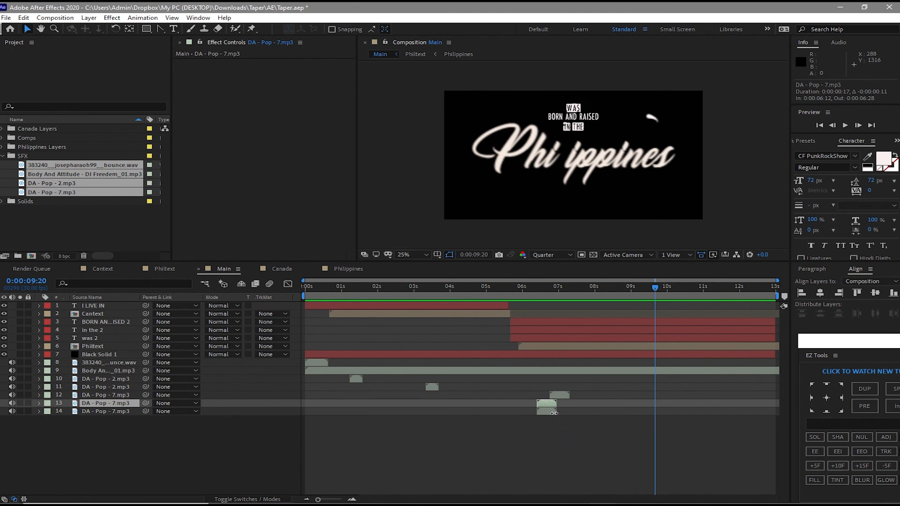
{"action": "left_click_drag", "start_coordinate": [552, 414], "coordinate": [659, 418]}
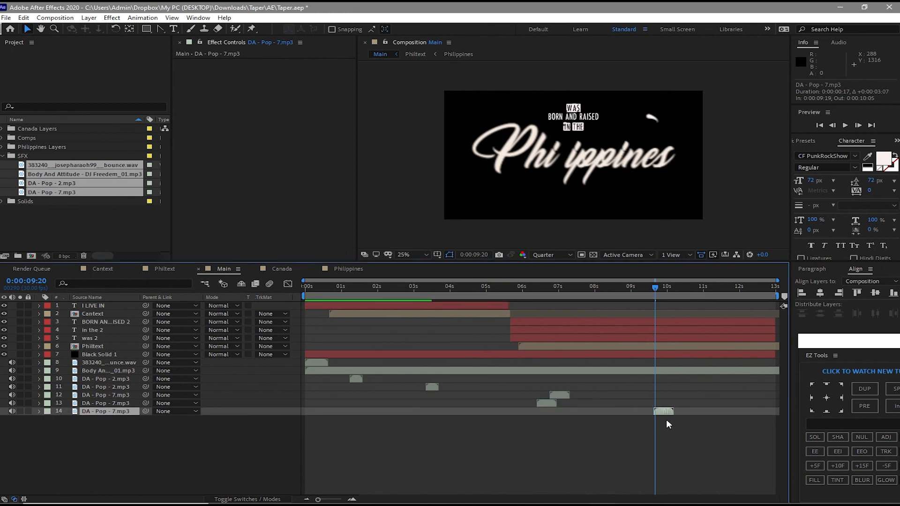
{"action": "left_click_drag", "start_coordinate": [649, 290], "coordinate": [300, 321]}
{"action": "left_click_drag", "start_coordinate": [327, 372], "coordinate": [331, 412]}
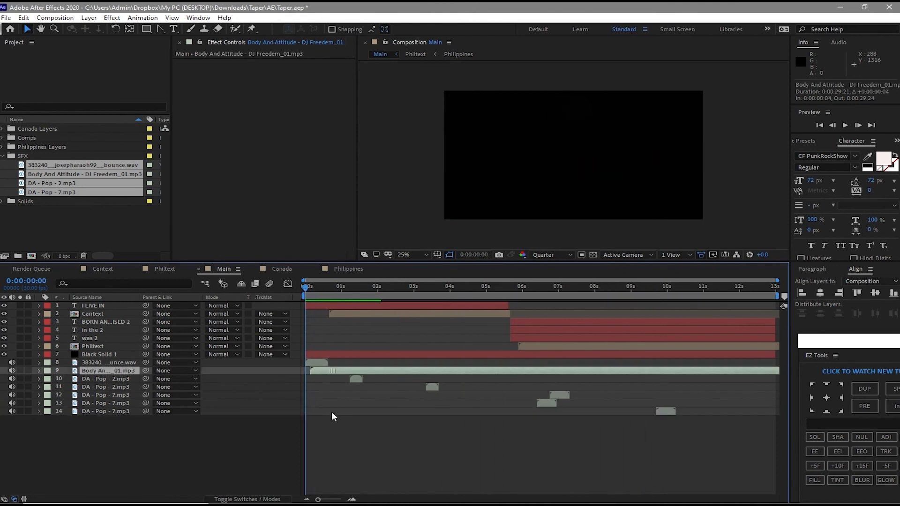
{"action": "left_click", "coordinate": [23, 18]}
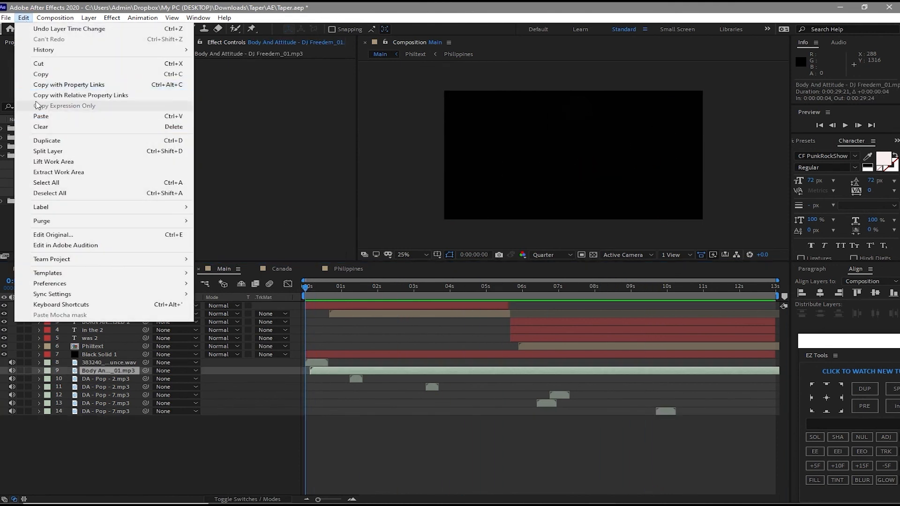
{"action": "left_click", "coordinate": [52, 27]}
- Move the Body And Attitude music layer to the end of the layer stack, below all the pop sounds
{"action": "right_click", "coordinate": [84, 371]}
{"action": "left_click", "coordinate": [86, 420]}
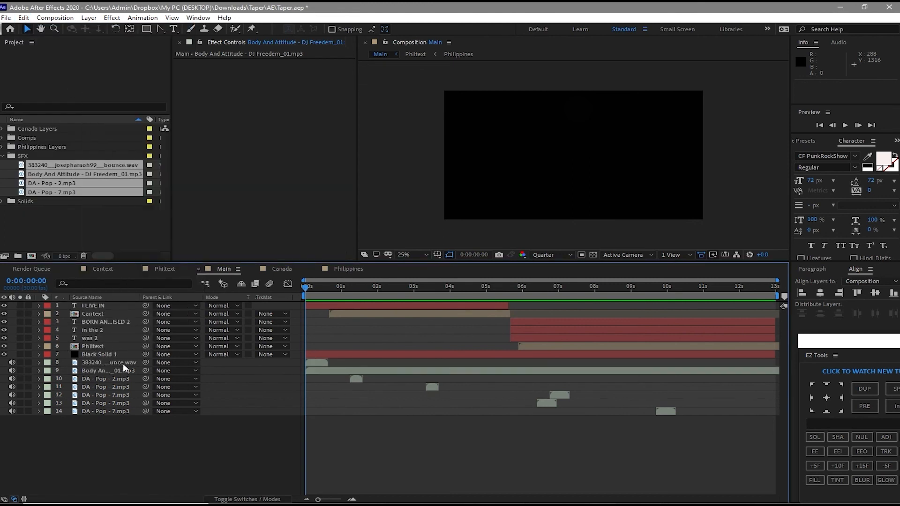
{"action": "left_click", "coordinate": [123, 364]}
{"action": "left_click_drag", "start_coordinate": [123, 370], "coordinate": [112, 425]}
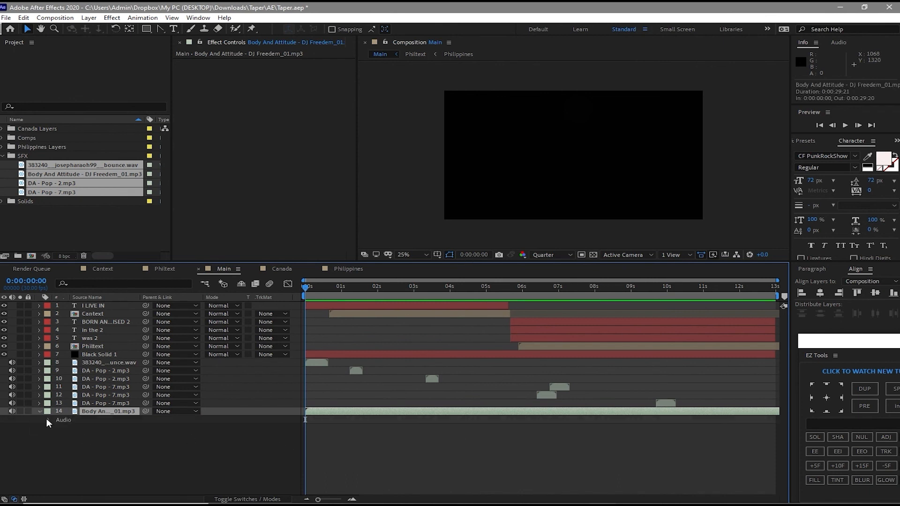
- Fade out the Body And Attitude music with Audio Levels keyframes of 0 dB at 0:00:11:15 and -48 dB at 0:00:12:29
{"action": "left_click", "coordinate": [47, 419]}
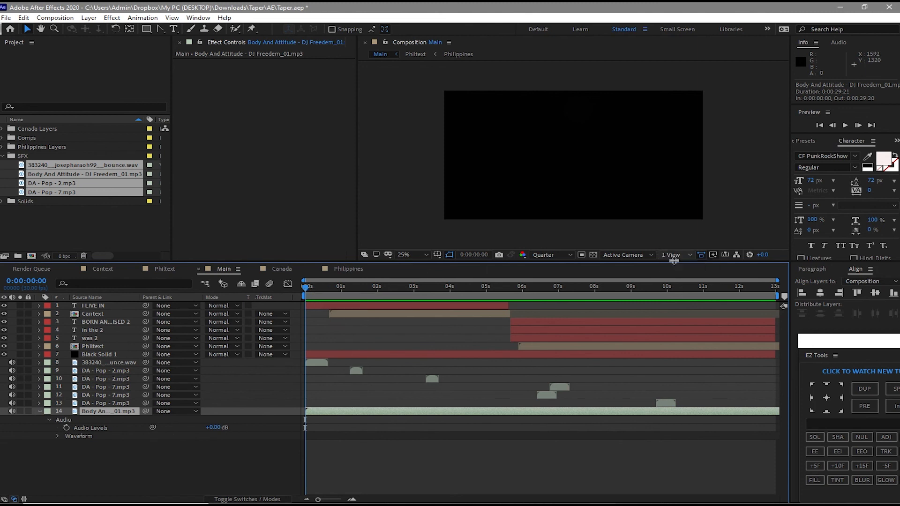
{"action": "left_click", "coordinate": [721, 287]}
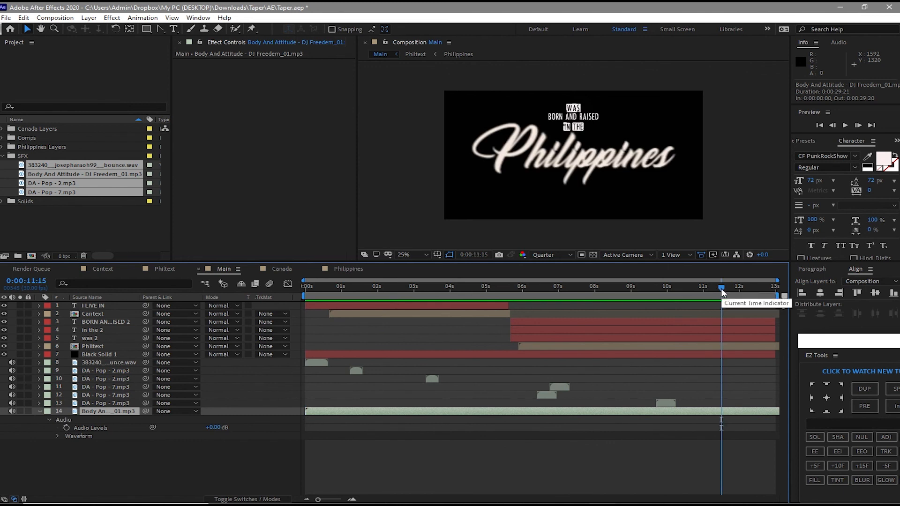
{"action": "left_click", "coordinate": [68, 427]}
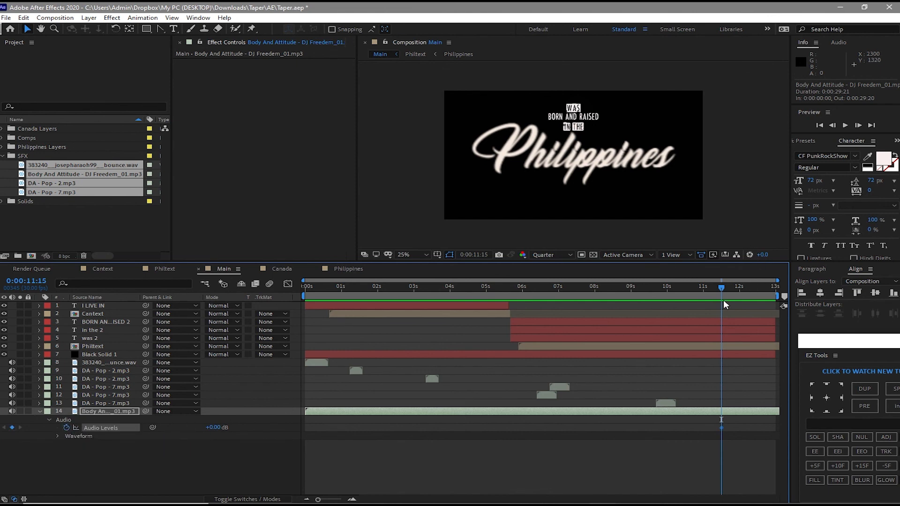
{"action": "left_click_drag", "start_coordinate": [721, 292], "coordinate": [775, 287]}
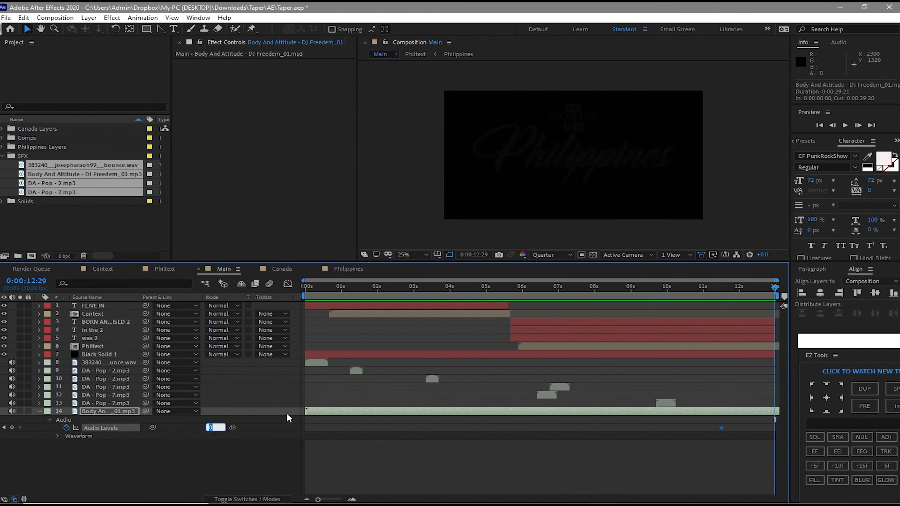
{"action": "type", "text": "-48"}
{"action": "left_click", "coordinate": [182, 480]}
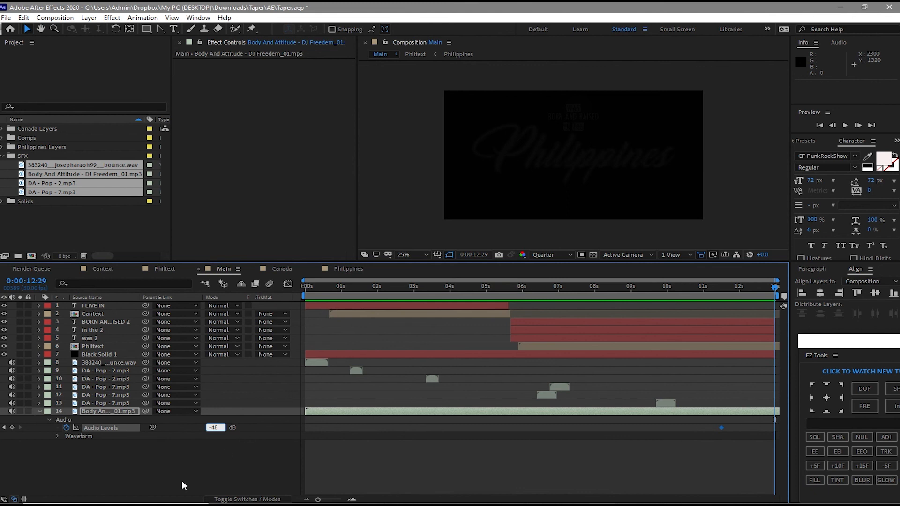
{"action": "left_click", "coordinate": [39, 411]}
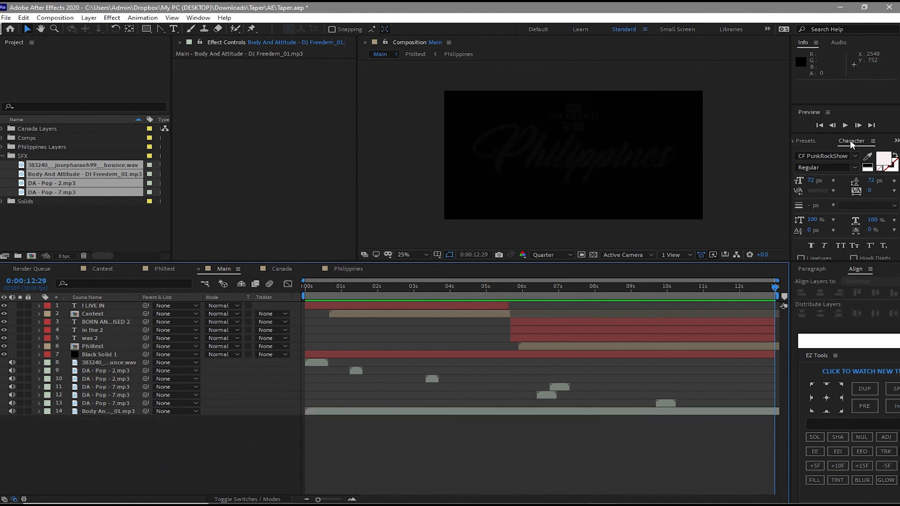
- Play back the Main composition and delete the bounce.wav sound layer
{"action": "left_click", "coordinate": [846, 127]}
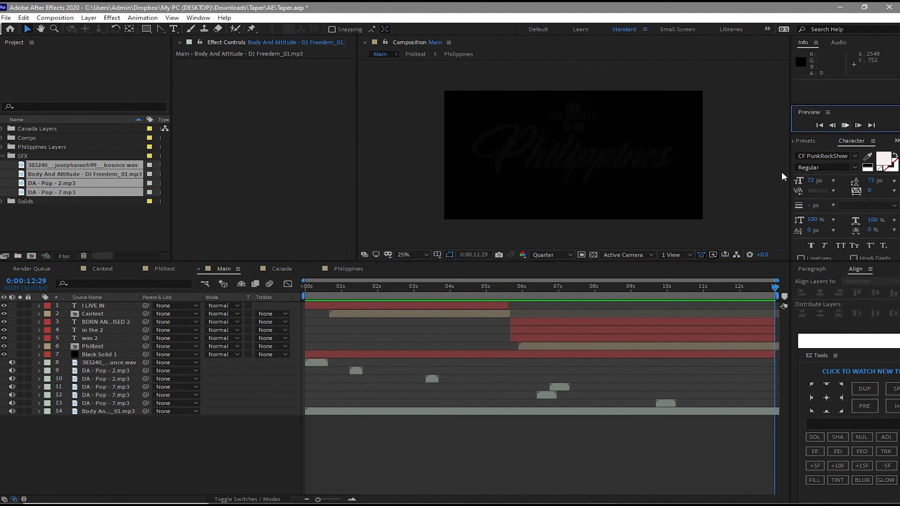
{"action": "key", "text": "space"}
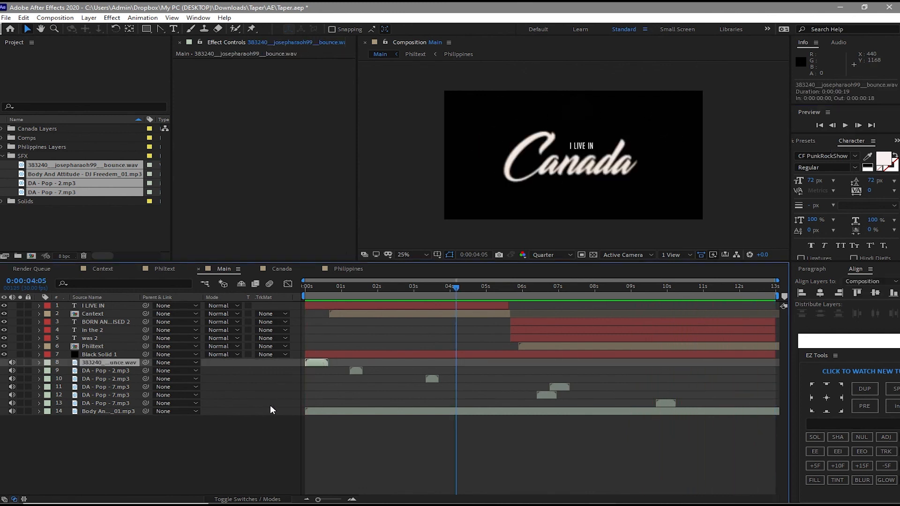
{"action": "key", "text": "Delete"}
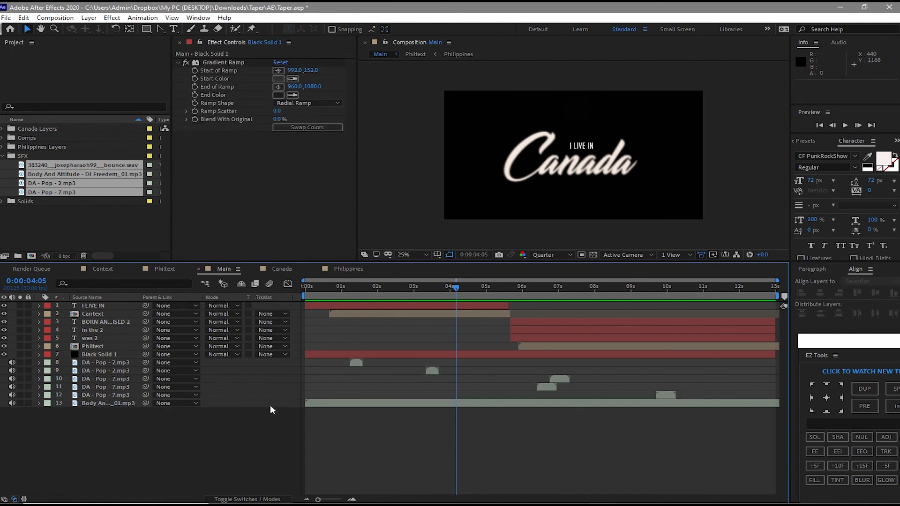
- Preview the whole Main composition from 0:00:00:00 with its sound effects, then return to the start
{"action": "left_click_drag", "start_coordinate": [453, 288], "coordinate": [294, 286]}
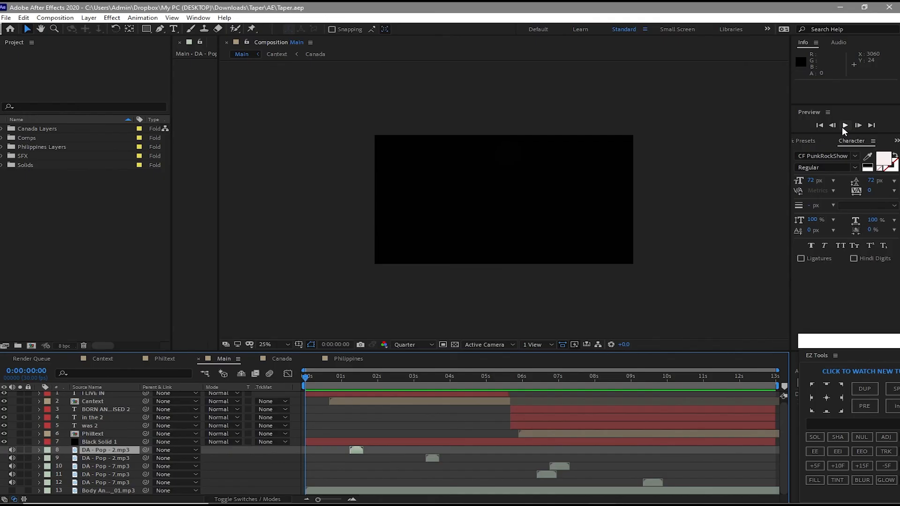
{"action": "left_click", "coordinate": [844, 126]}
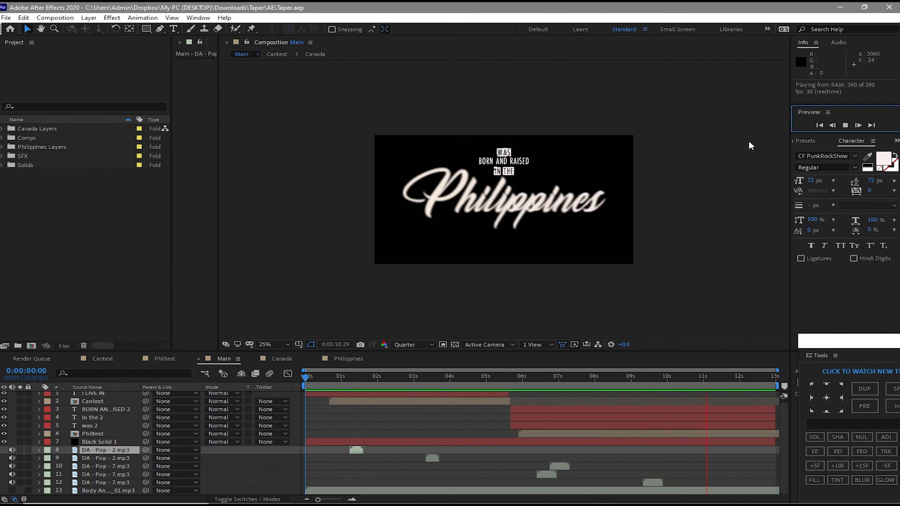
{"action": "left_click", "coordinate": [844, 127]}
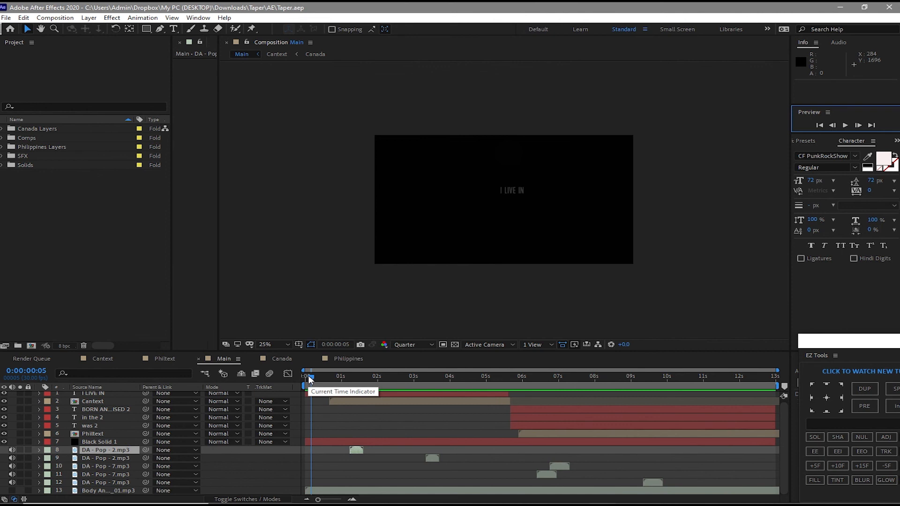
{"action": "left_click_drag", "start_coordinate": [309, 379], "coordinate": [305, 379]}
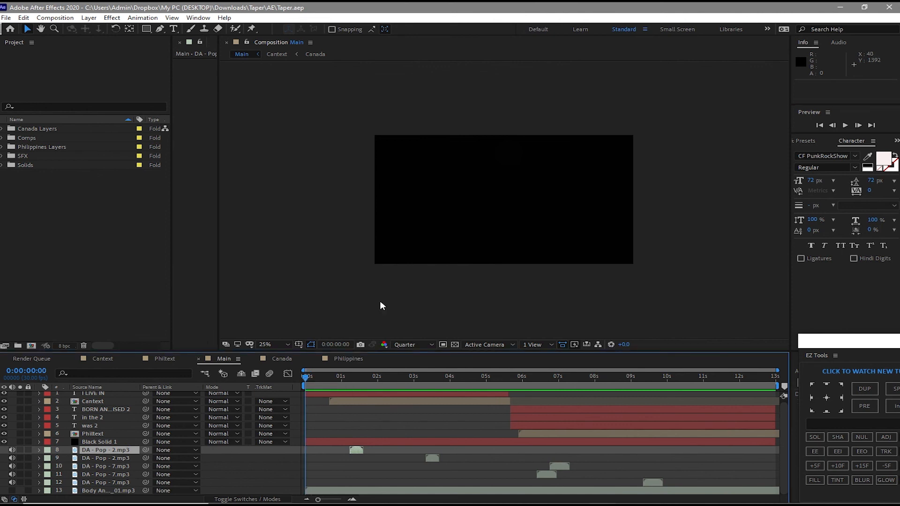